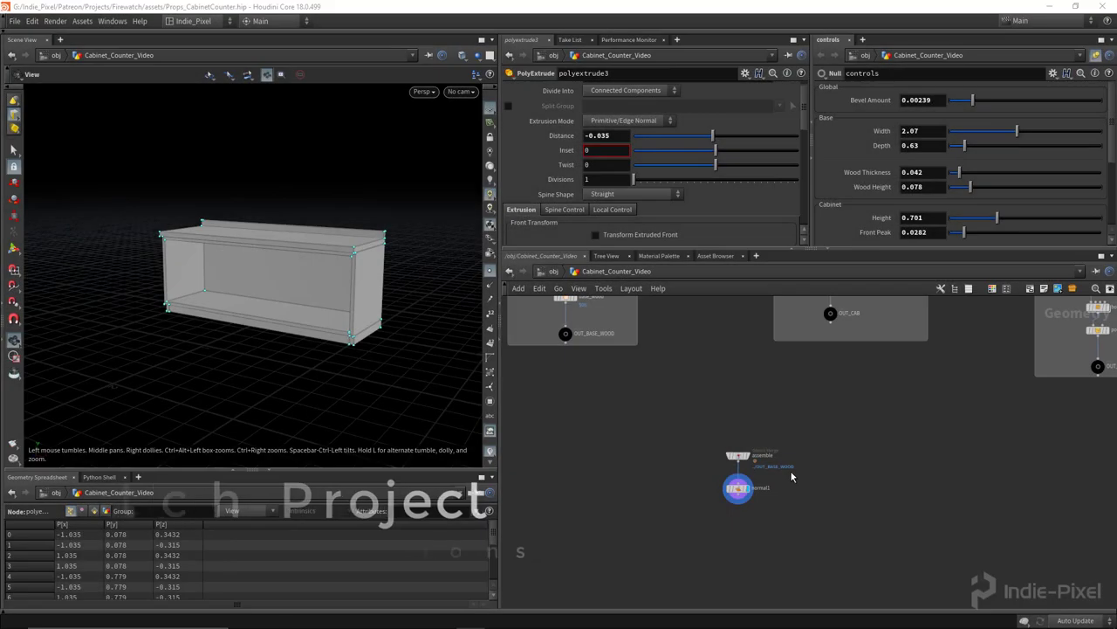
pyautogui.scroll(3, 754, 481)
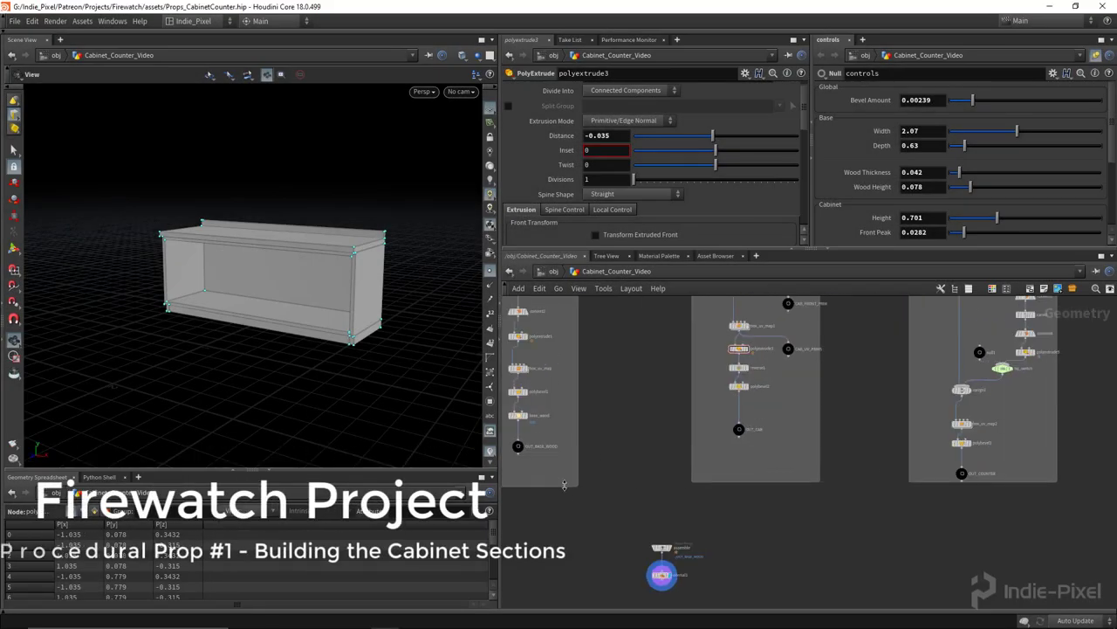
pyautogui.moveTo(215, 297); pyautogui.dragTo(401, 282)
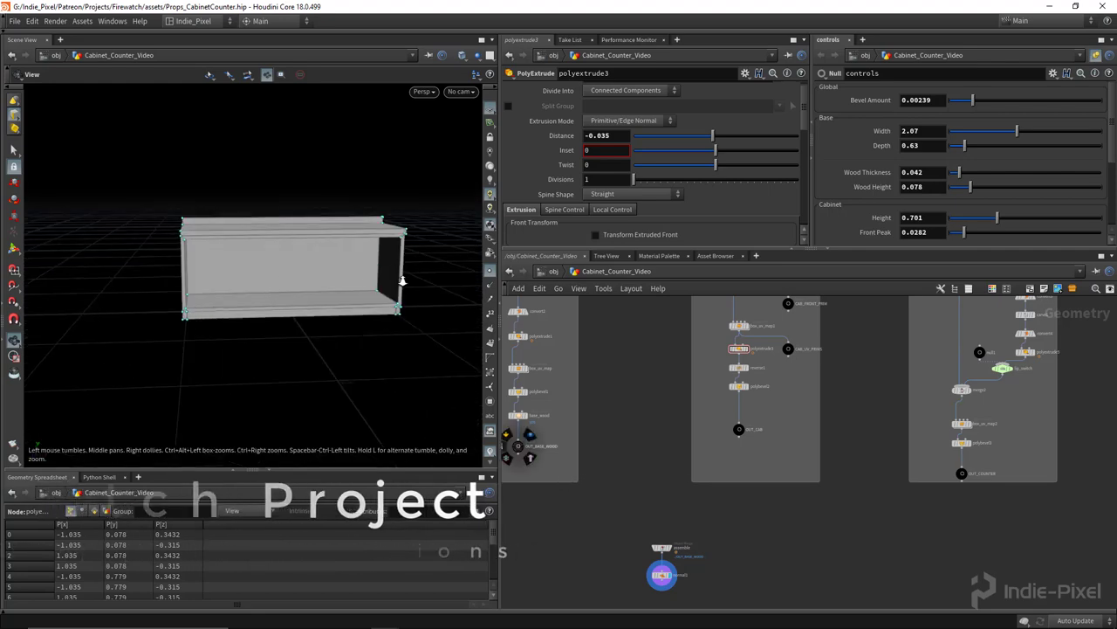
pyautogui.moveTo(297, 294)
pyautogui.mouseDown(button='right')
pyautogui.moveTo(358, 288)
pyautogui.moveTo(289, 299)
pyautogui.mouseUp(button='right')
pyautogui.moveTo(289, 299); pyautogui.dragTo(145, 275)
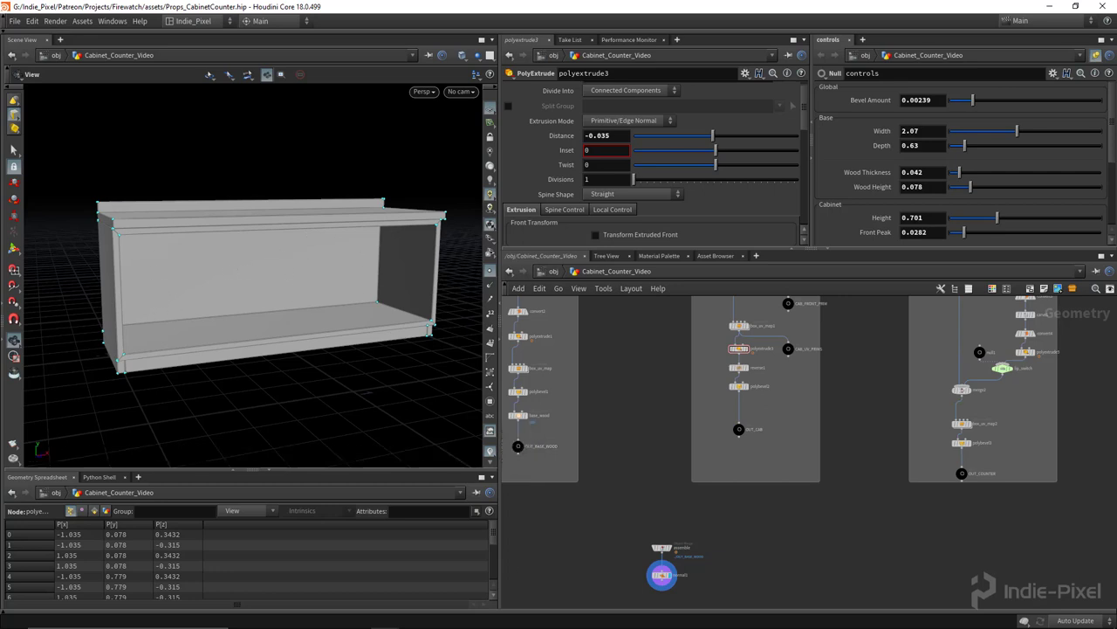
# Switch to the reference image board and examine the green kitchen cabinet's doors and drawers, then return to Houdini.
pyautogui.click(427, 616)
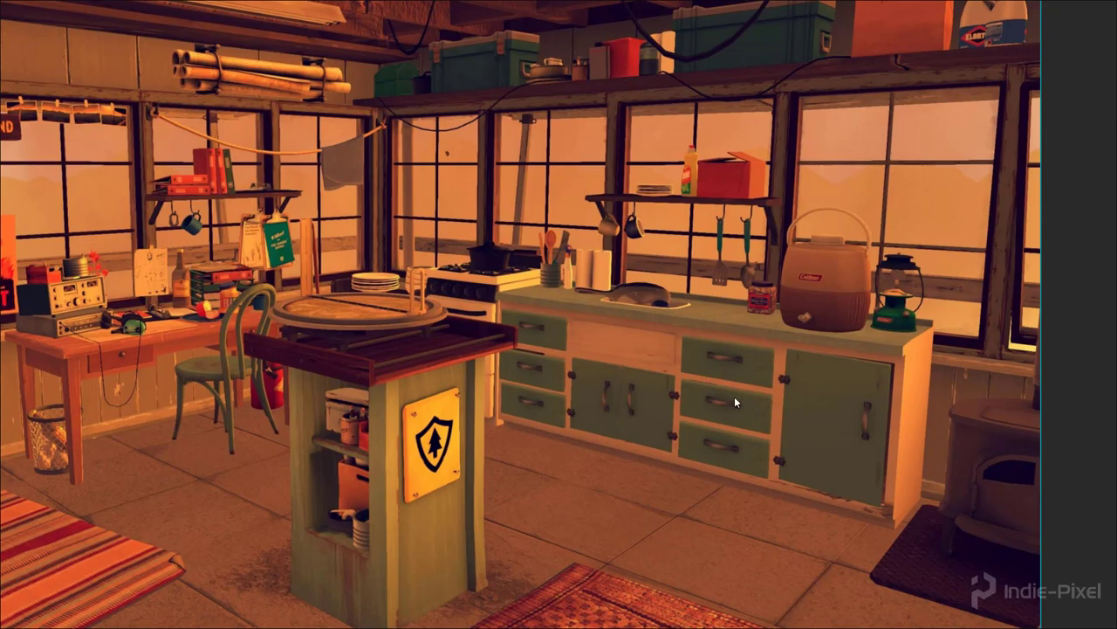
pyautogui.scroll(-5, 683, 425)
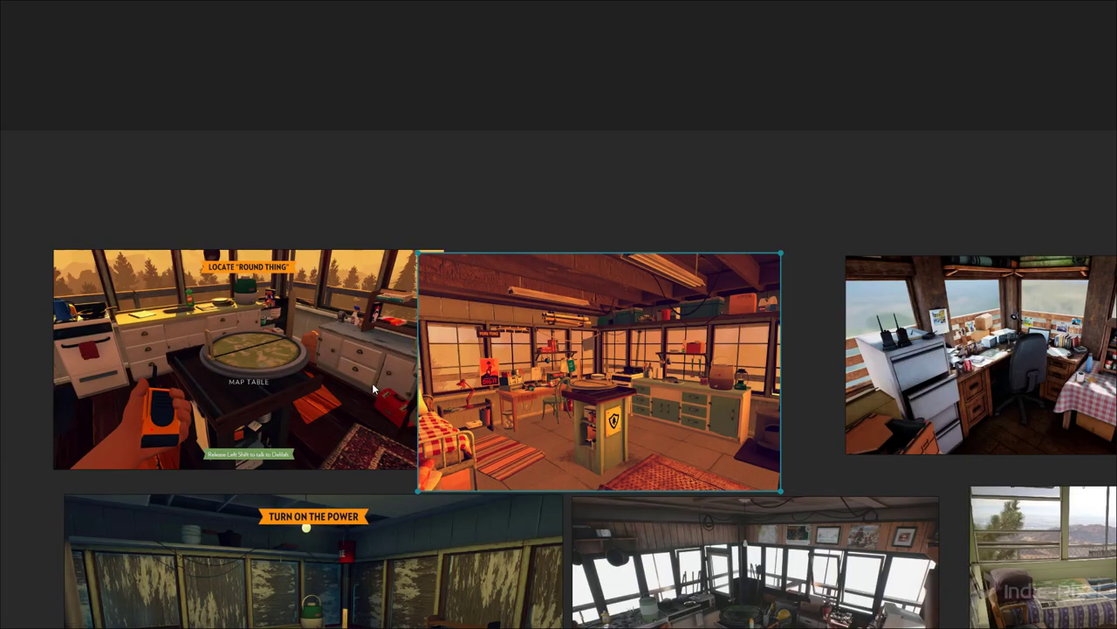
pyautogui.scroll(3, 573, 403)
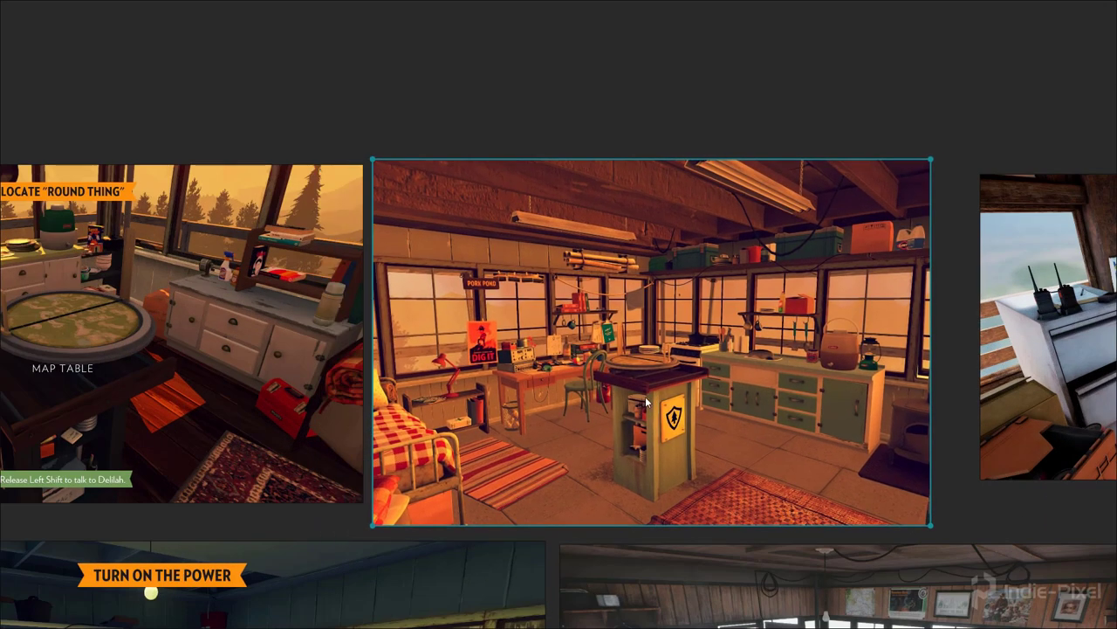
pyautogui.moveTo(695, 425); pyautogui.dragTo(601, 389, button='middle')
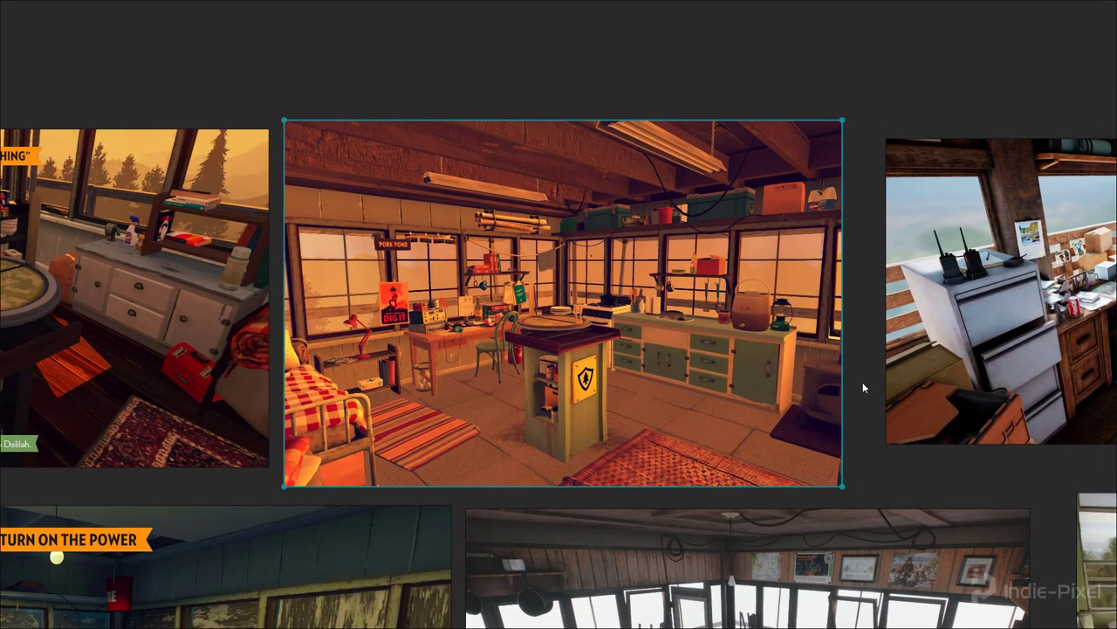
pyautogui.click(860, 383)
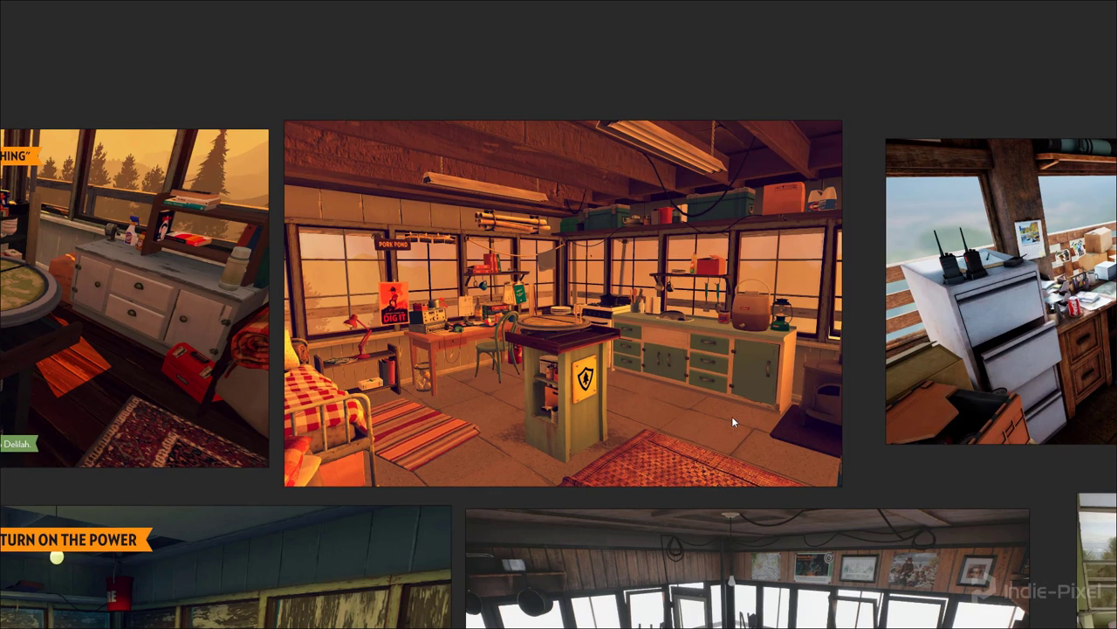
pyautogui.moveTo(697, 399); pyautogui.dragTo(707, 397)
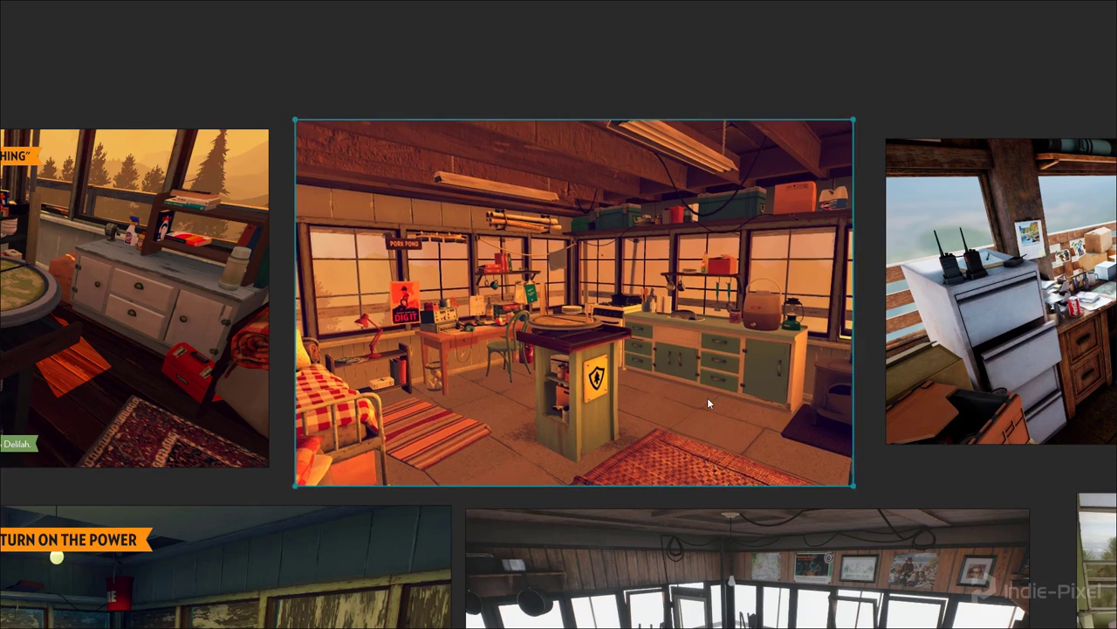
pyautogui.click(928, 472)
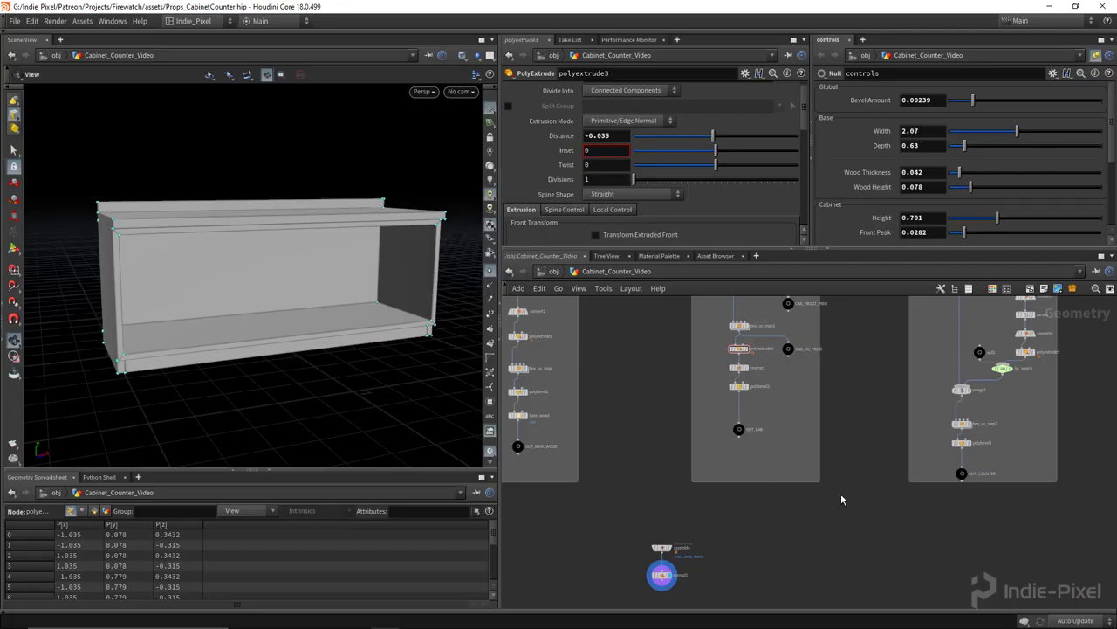
# Display the CAB_FRONT_PRIM null's geometry and move that node slightly closer to split2.
pyautogui.press('h')
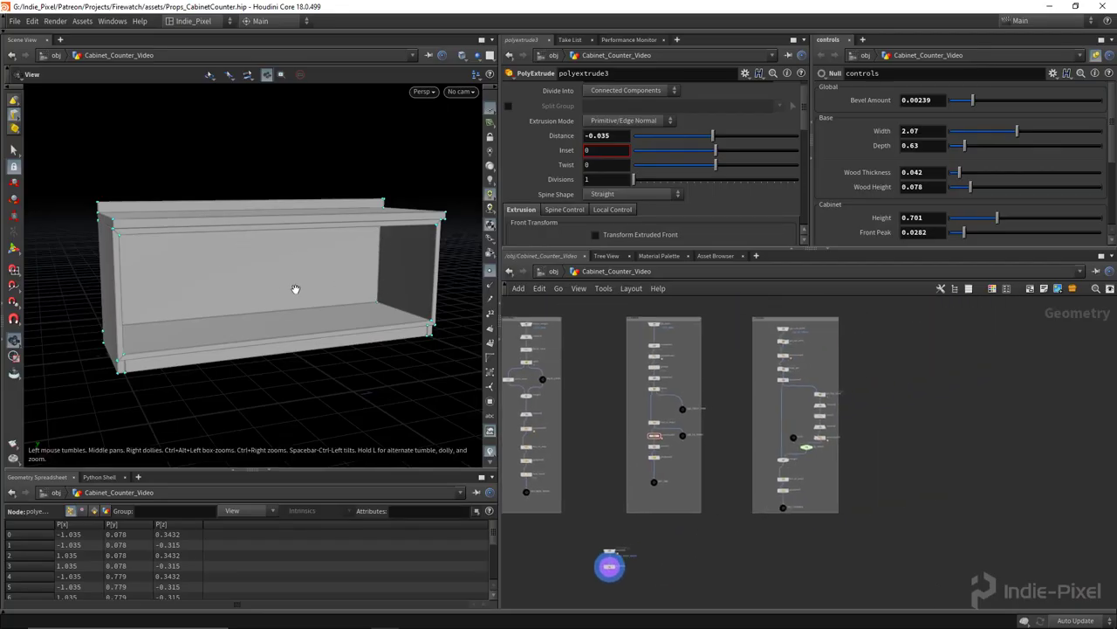
pyautogui.moveTo(294, 292); pyautogui.dragTo(251, 289)
pyautogui.moveTo(893, 387); pyautogui.dragTo(764, 425, button='middle')
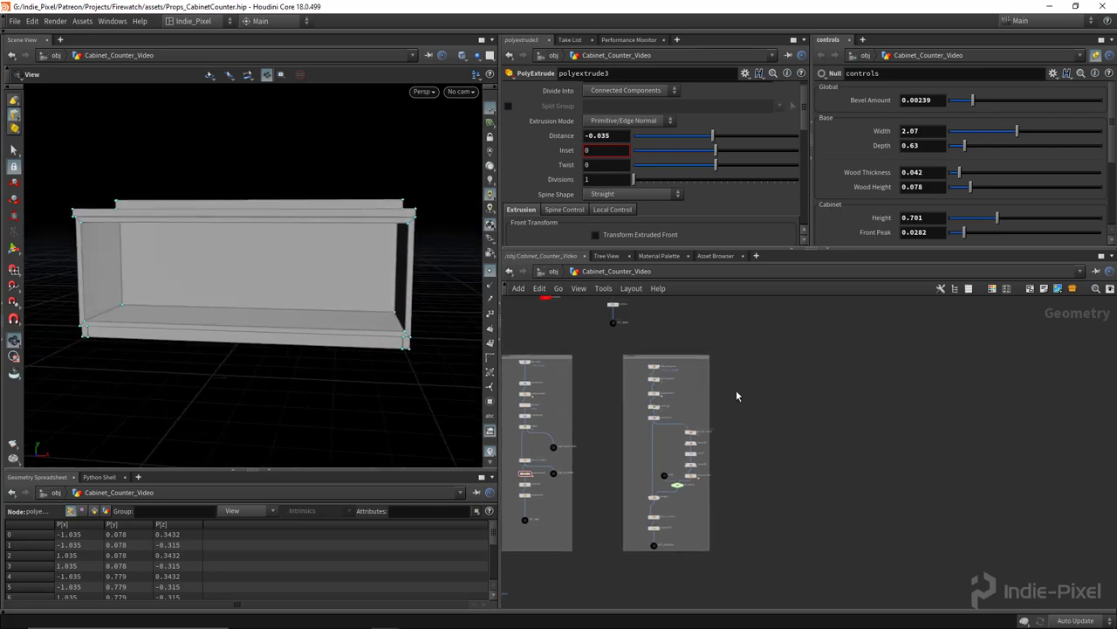
pyautogui.scroll(2, 540, 451)
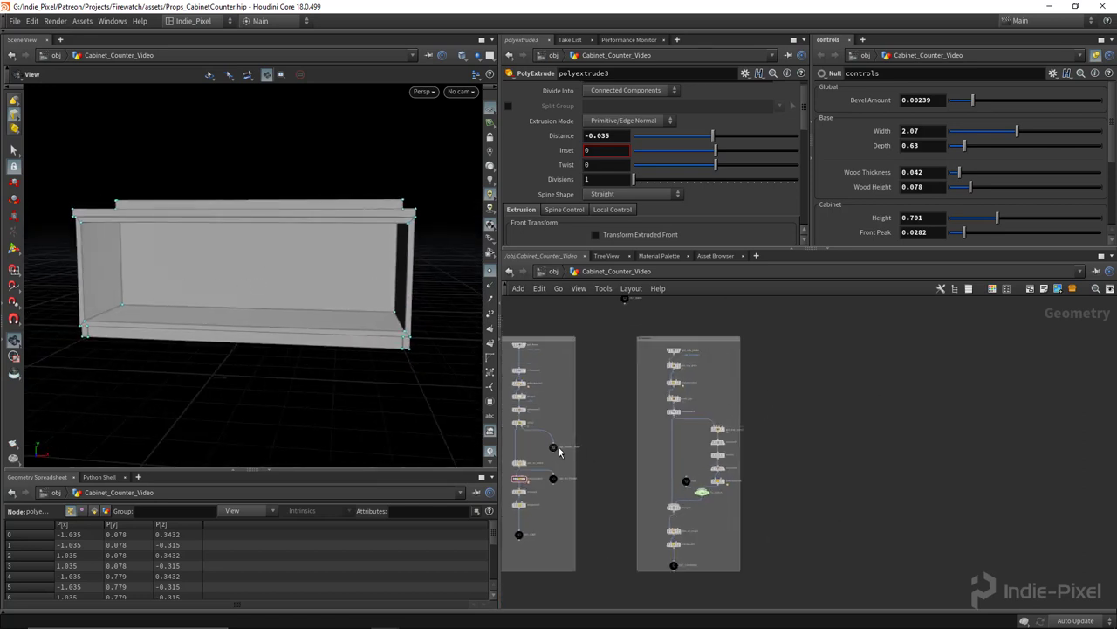
pyautogui.scroll(6, 560, 452)
pyautogui.click(569, 432)
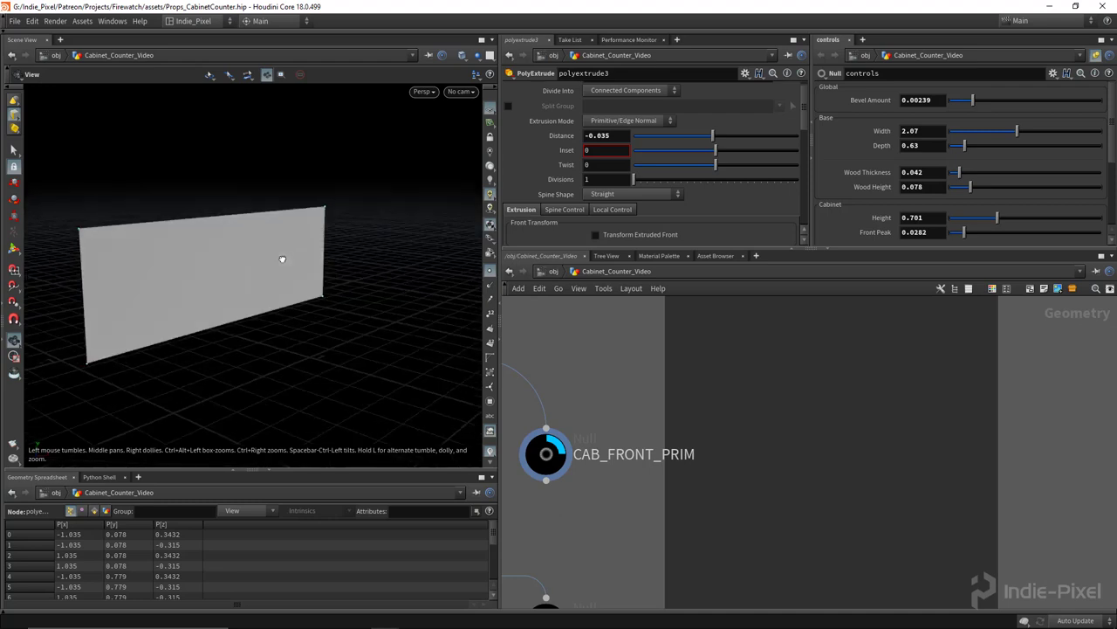
pyautogui.scroll(-5, 693, 388)
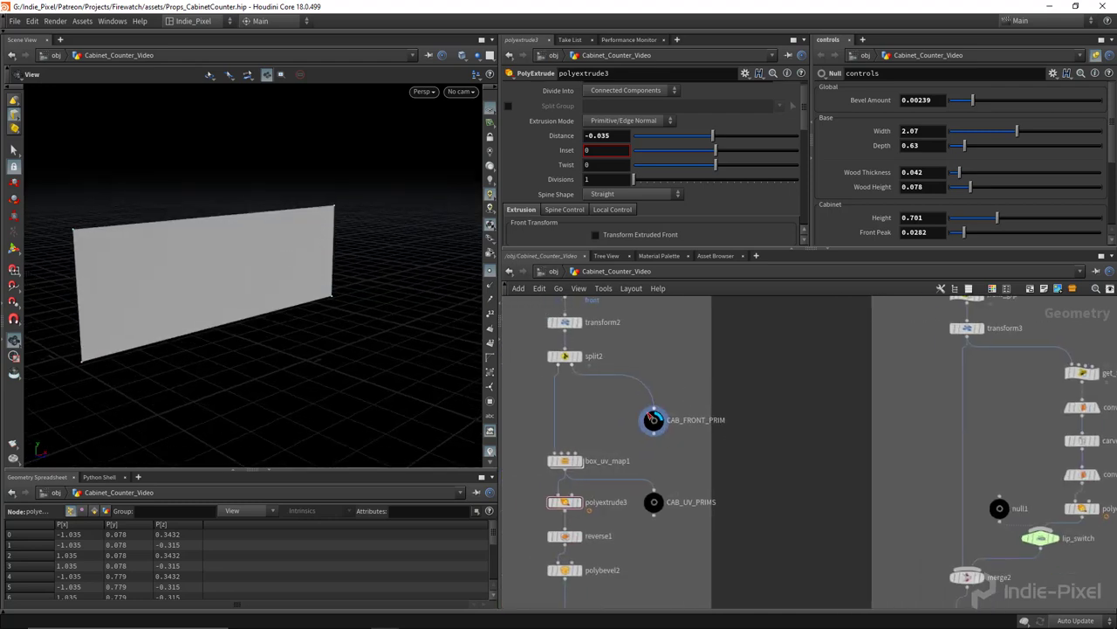
pyautogui.moveTo(653, 419); pyautogui.dragTo(654, 396)
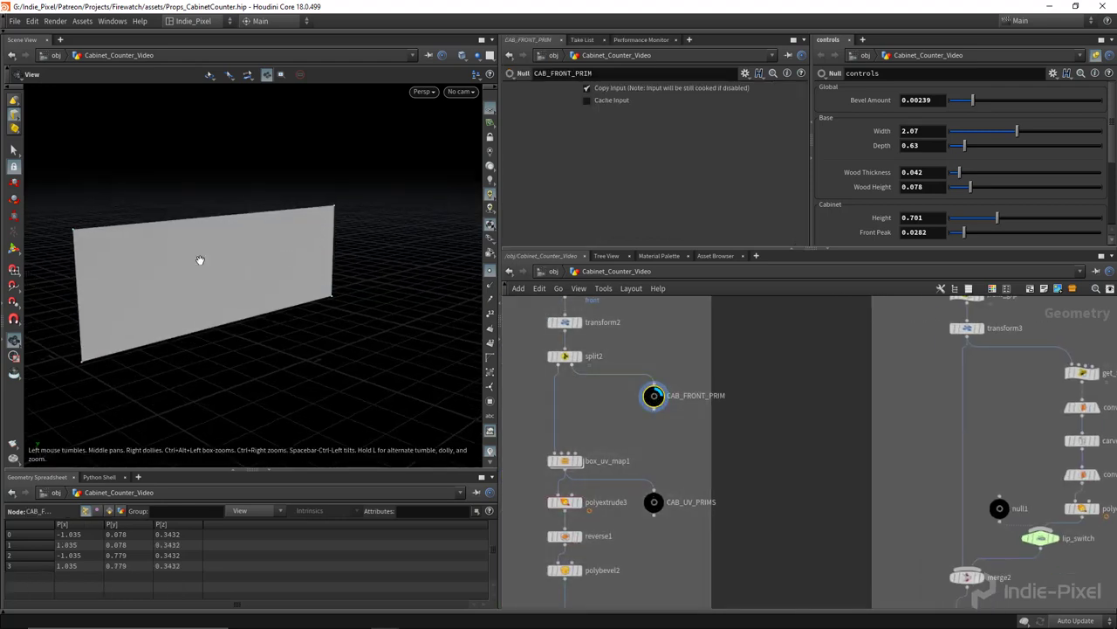
# Add an Object Merge node in the empty space beside the counter network box and name it get_front_prim.
pyautogui.scroll(-8, 873, 398)
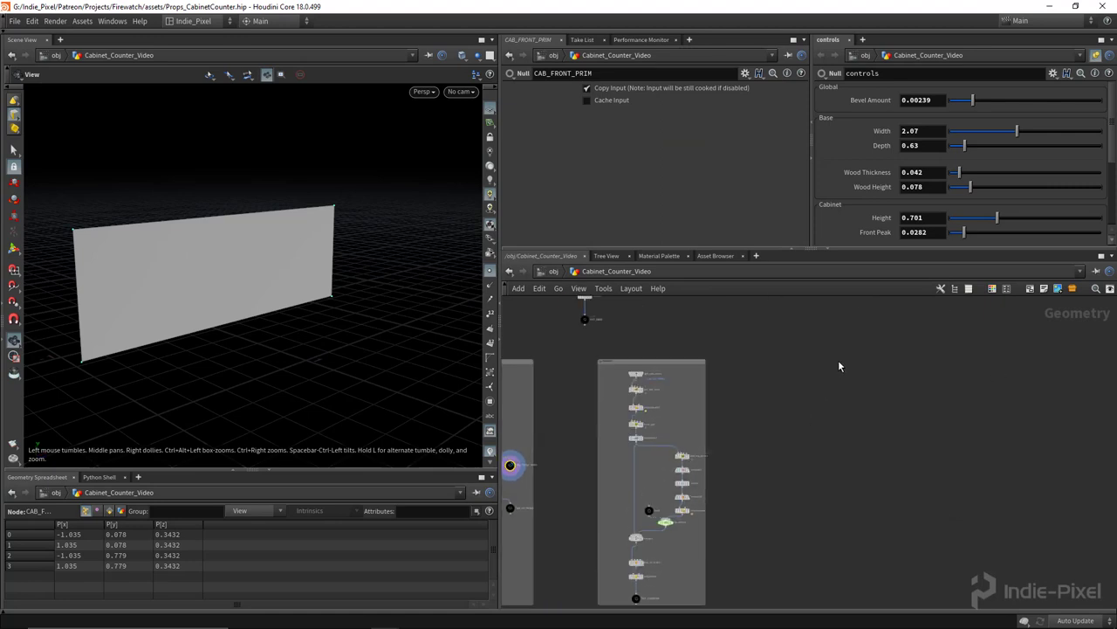
pyautogui.scroll(3, 839, 362)
pyautogui.press('Tab')
pyautogui.write('obj')
pyautogui.press('Return')
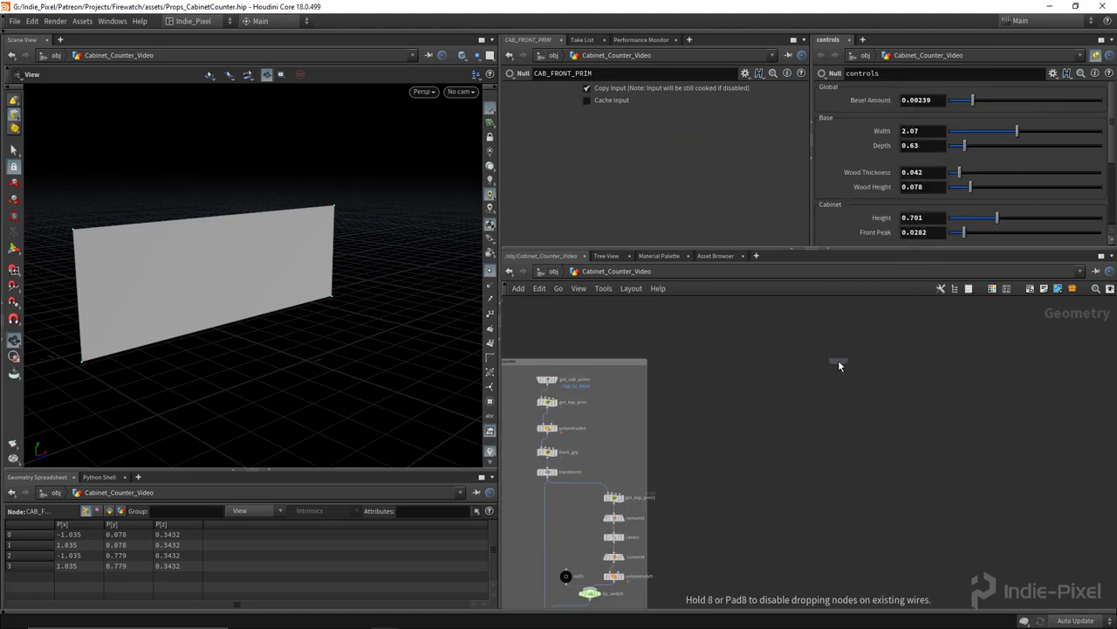
pyautogui.click(848, 375)
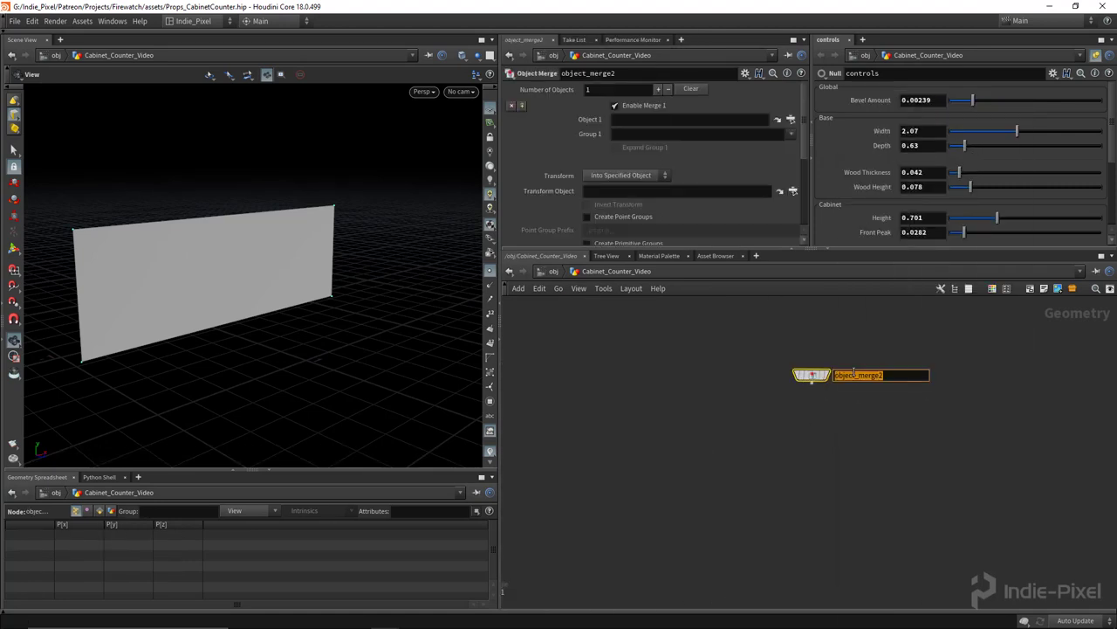
pyautogui.write('get_front_prim')
pyautogui.press('Return')
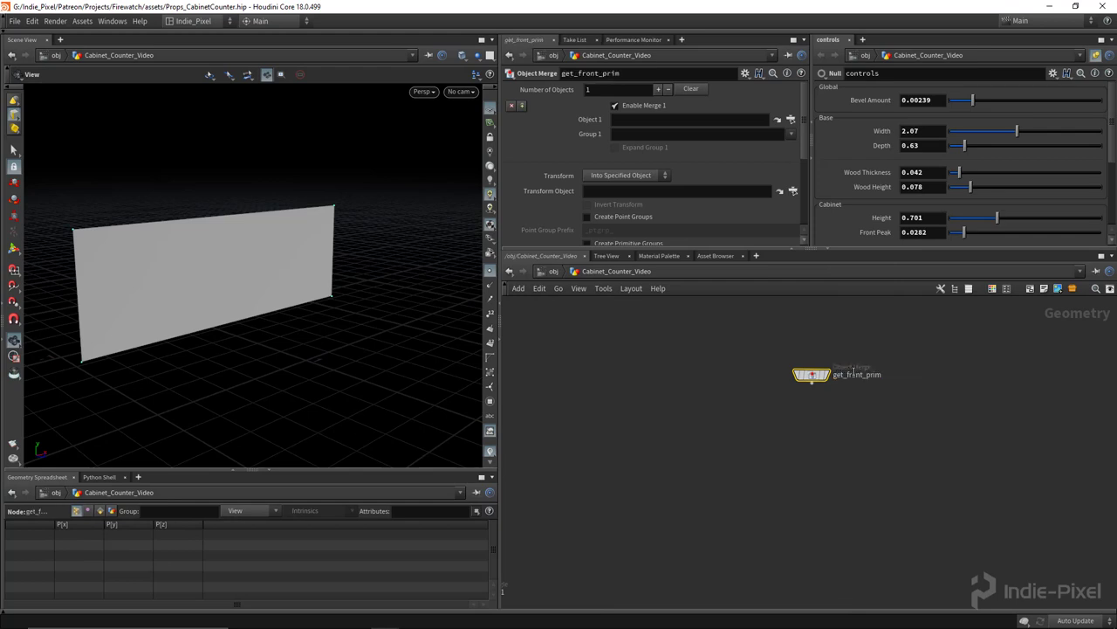
# Set get_front_prim's transform to None, assign CAB_FRONT_PRIM as its Object 1, and display the node.
pyautogui.click(663, 173)
pyautogui.click(647, 187)
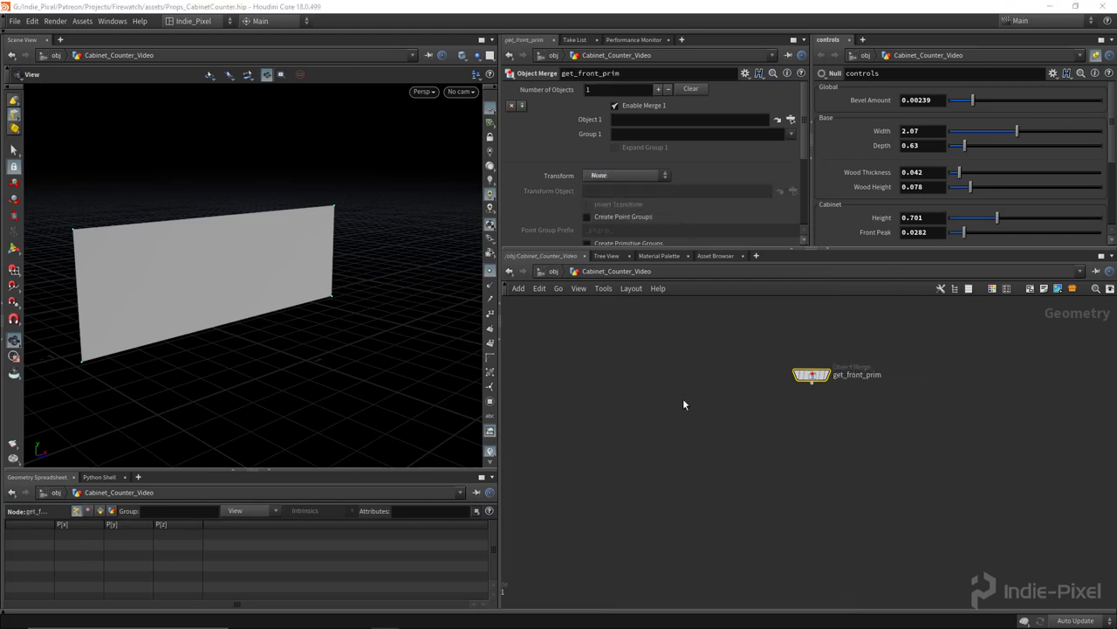
pyautogui.scroll(-4, 683, 398)
pyautogui.moveTo(683, 399); pyautogui.dragTo(1018, 377, button='middle')
pyautogui.moveTo(767, 460); pyautogui.dragTo(686, 120)
pyautogui.moveTo(1052, 412); pyautogui.dragTo(864, 426, button='middle')
pyautogui.press('f')
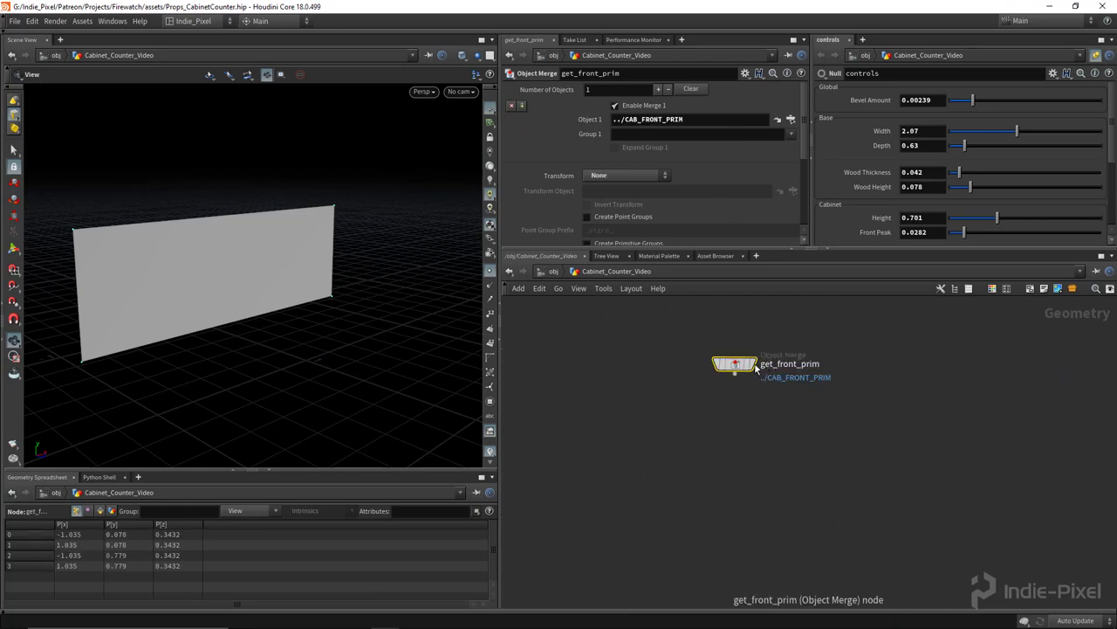
pyautogui.moveTo(252, 248); pyautogui.dragTo(291, 289)
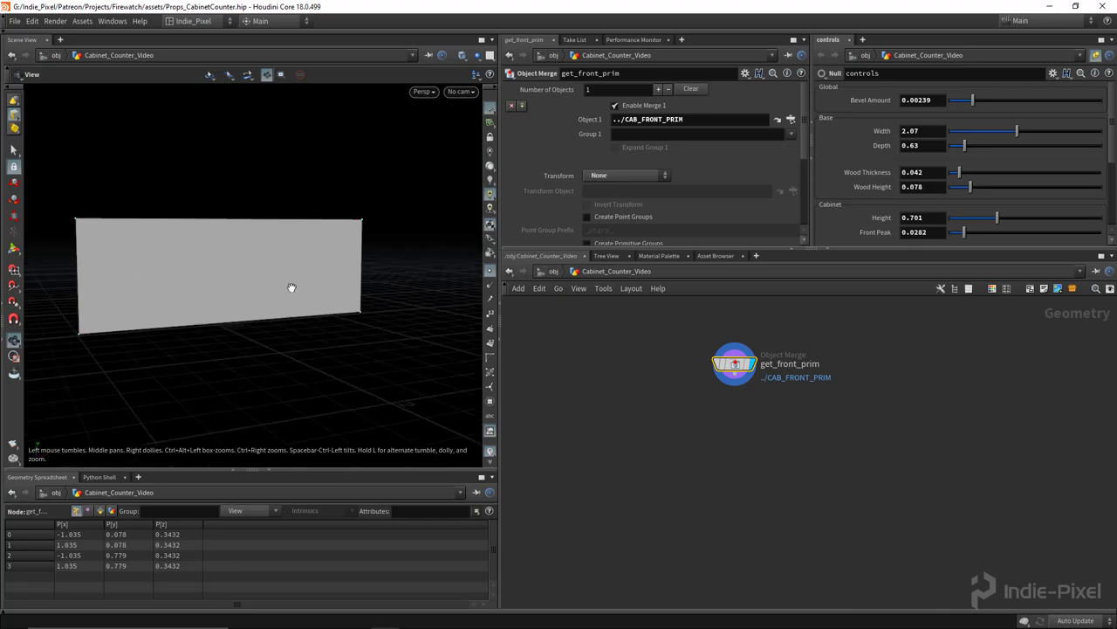
# Append an Add node below get_front_prim and make it the displayed node.
pyautogui.press('Tab')
pyautogui.press('Return')
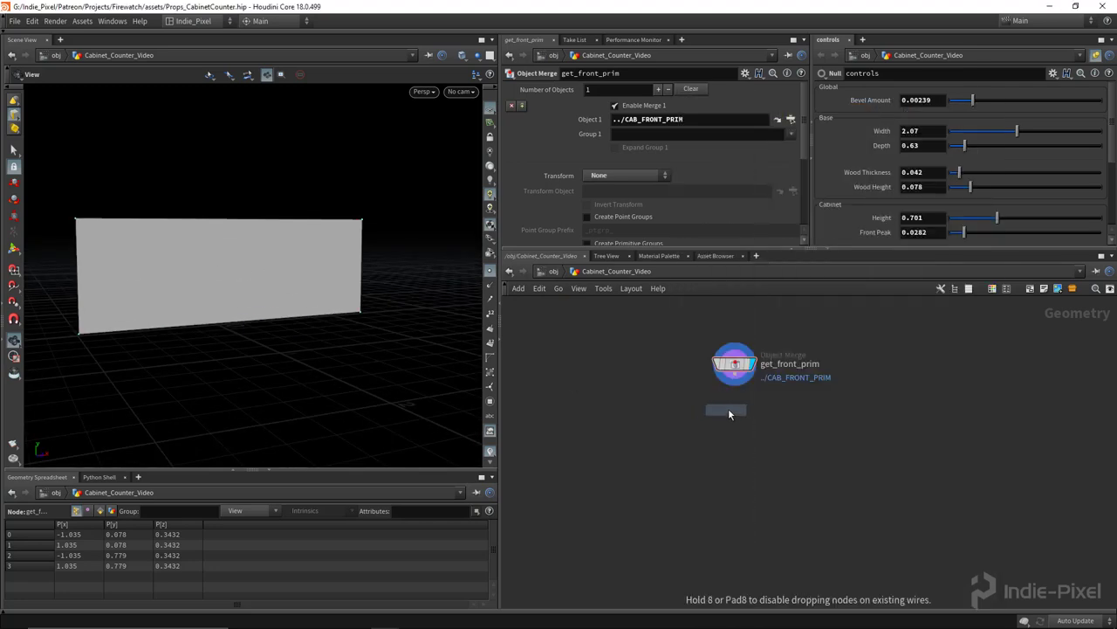
pyautogui.click(734, 417)
pyautogui.click(746, 420)
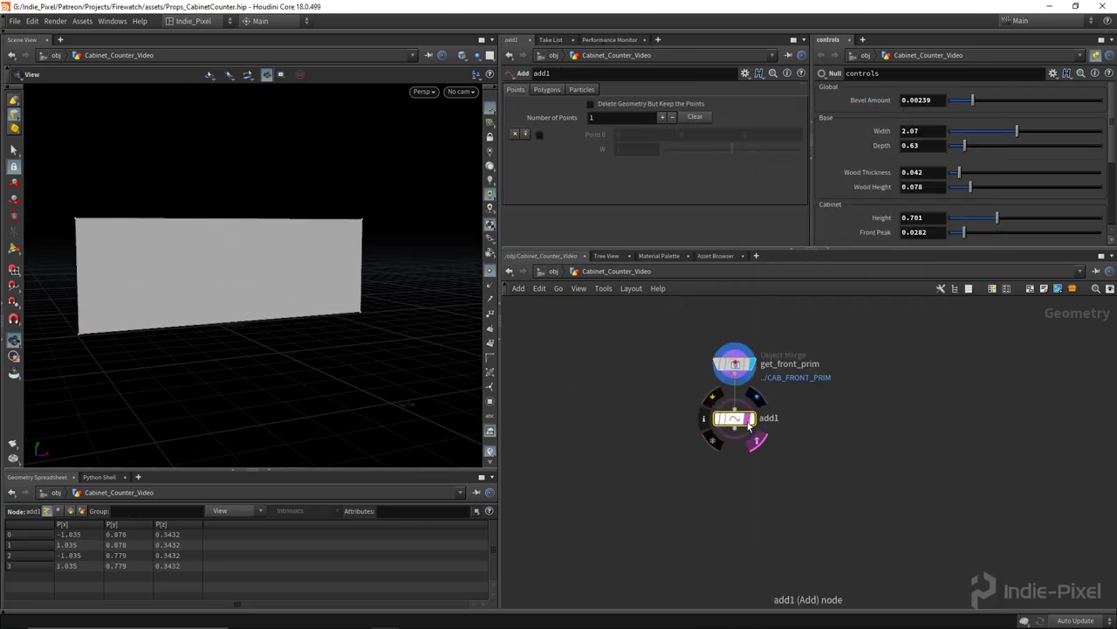
pyautogui.click(746, 421)
pyautogui.click(752, 419)
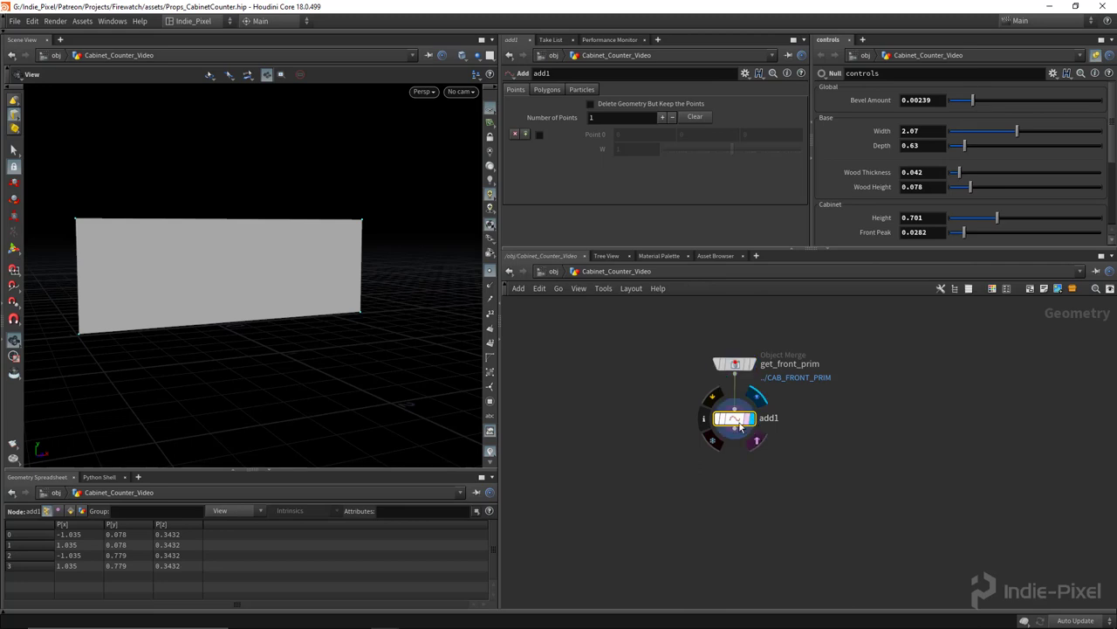
# Make add1 delete the geometry but keep the points, and build polygons by group using Groups of N points.
pyautogui.click(616, 106)
pyautogui.moveTo(344, 230); pyautogui.dragTo(309, 236)
pyautogui.moveTo(309, 237); pyautogui.dragTo(320, 233, button='middle')
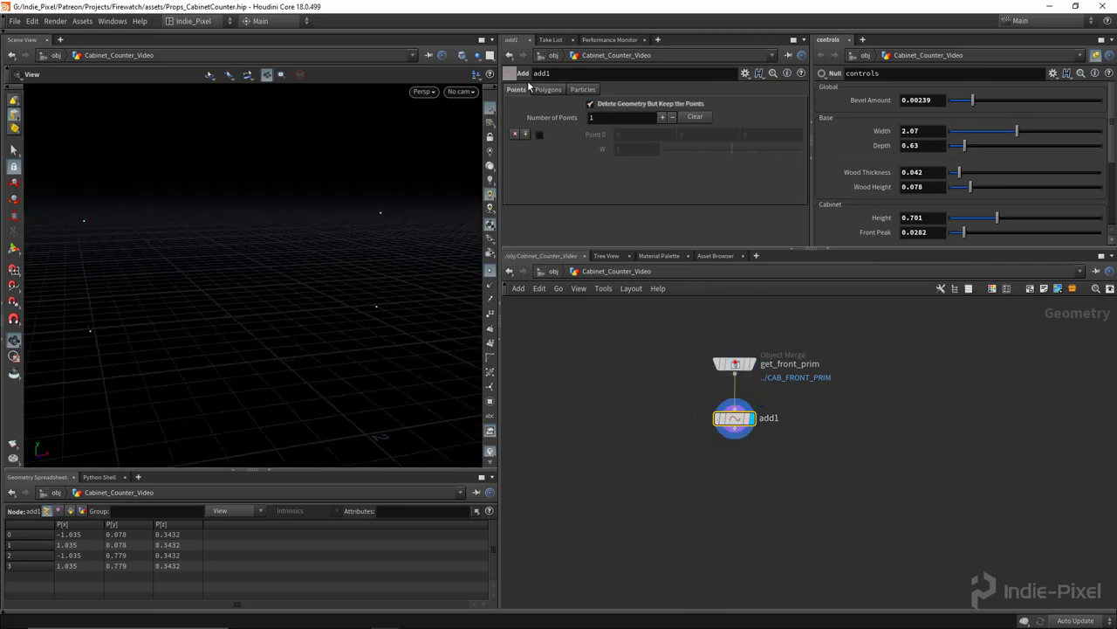
pyautogui.click(547, 90)
pyautogui.click(576, 120)
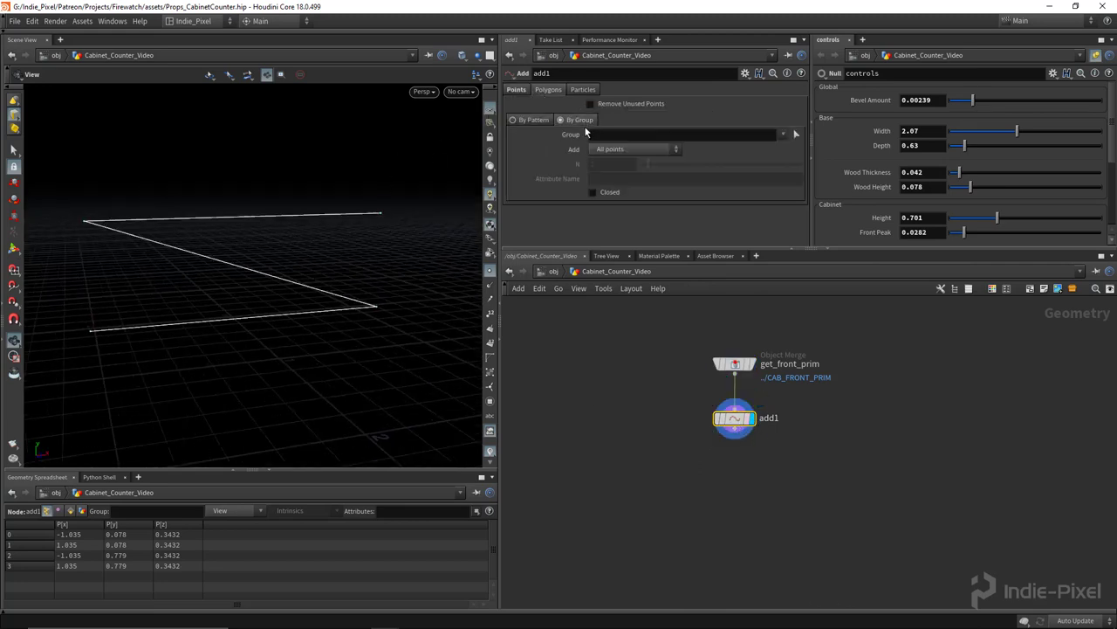
pyautogui.click(646, 150)
pyautogui.click(625, 173)
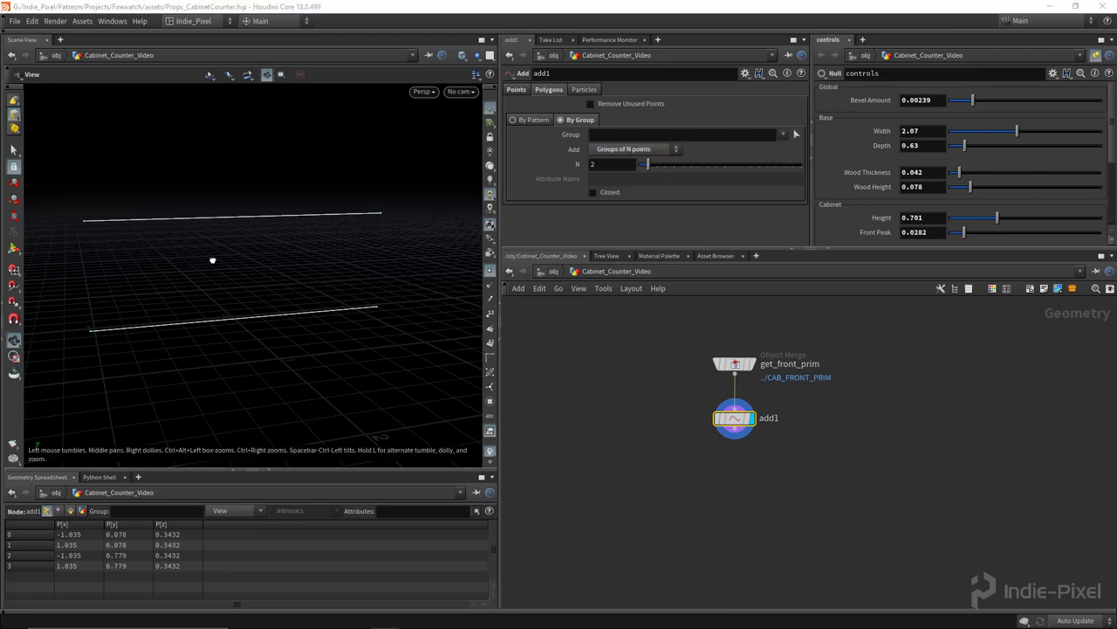
pyautogui.moveTo(220, 261); pyautogui.dragTo(62, 224)
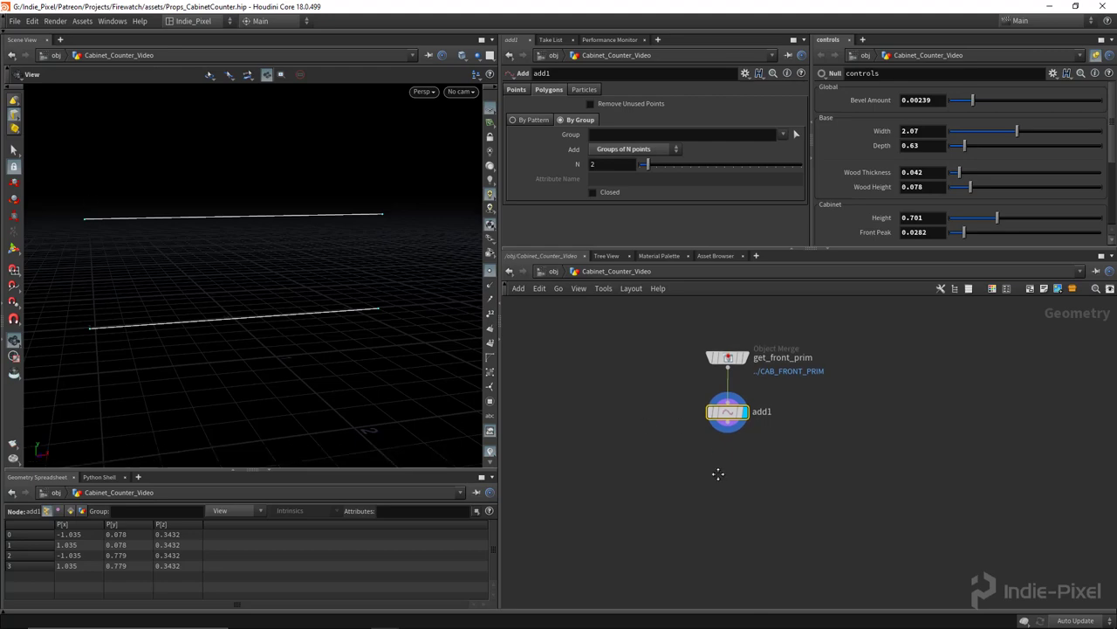
# Append a Resample node below add1 and make it the displayed node.
pyautogui.press('Tab')
pyautogui.write('resa')
pyautogui.press('Return')
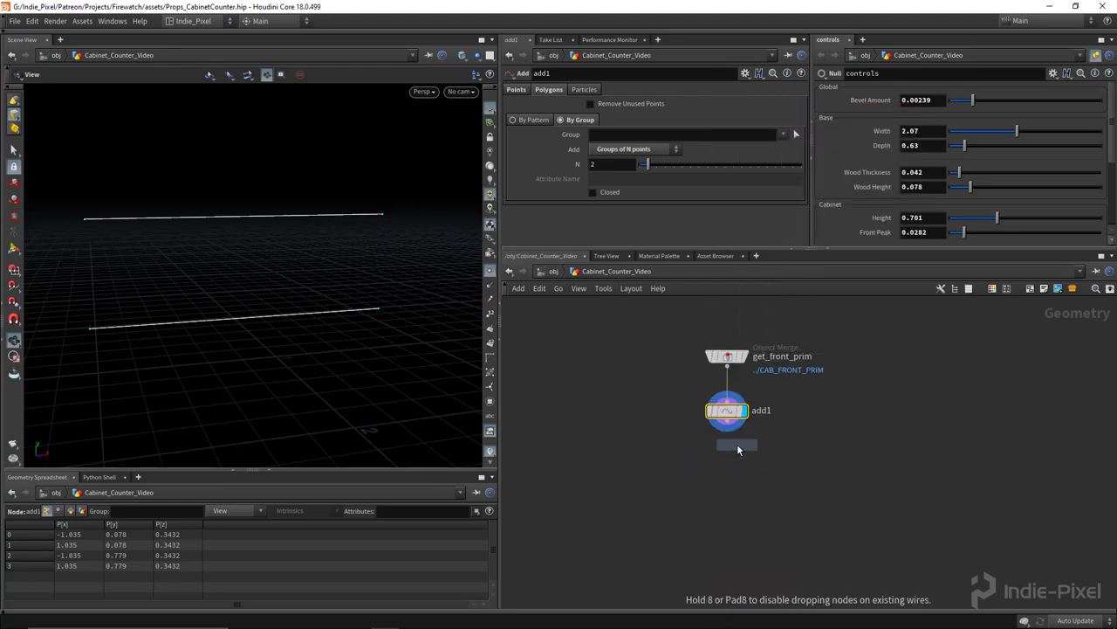
pyautogui.click(724, 462)
pyautogui.click(744, 465)
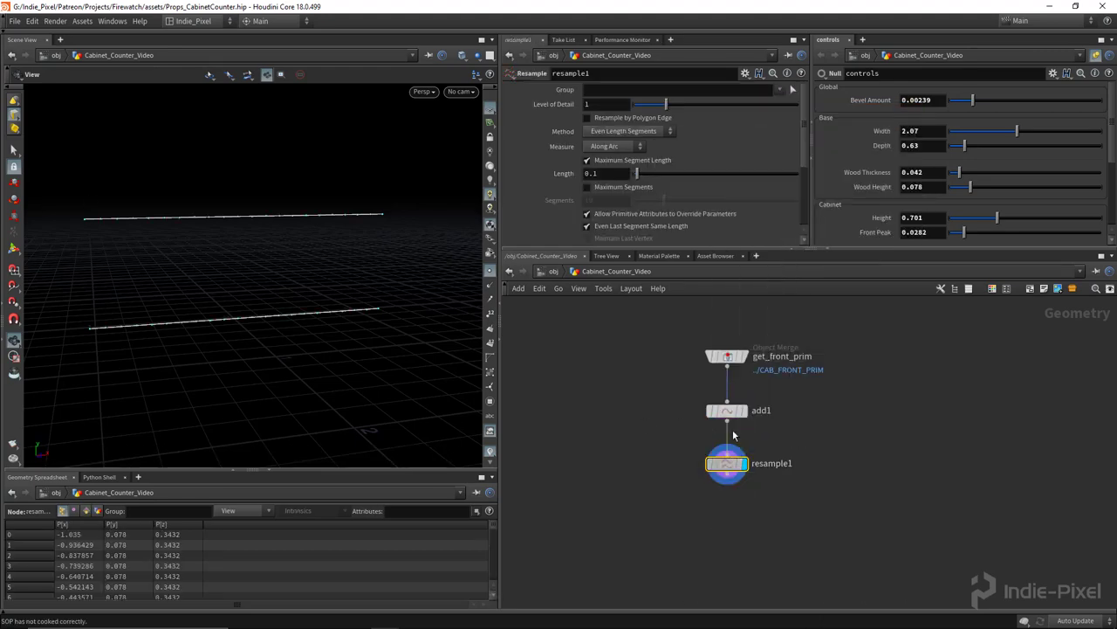
# Resample the lines by maximum segments set to 3 instead of maximum segment length, and show point numbers in the viewport.
pyautogui.click(644, 161)
pyautogui.click(638, 187)
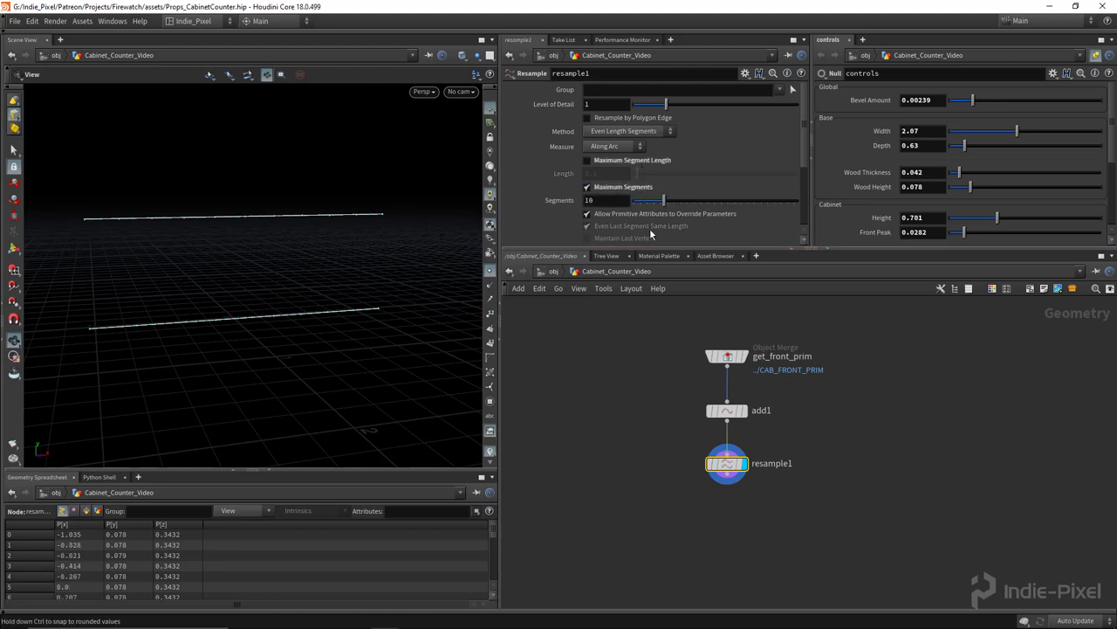
pyautogui.moveTo(657, 206); pyautogui.dragTo(642, 203)
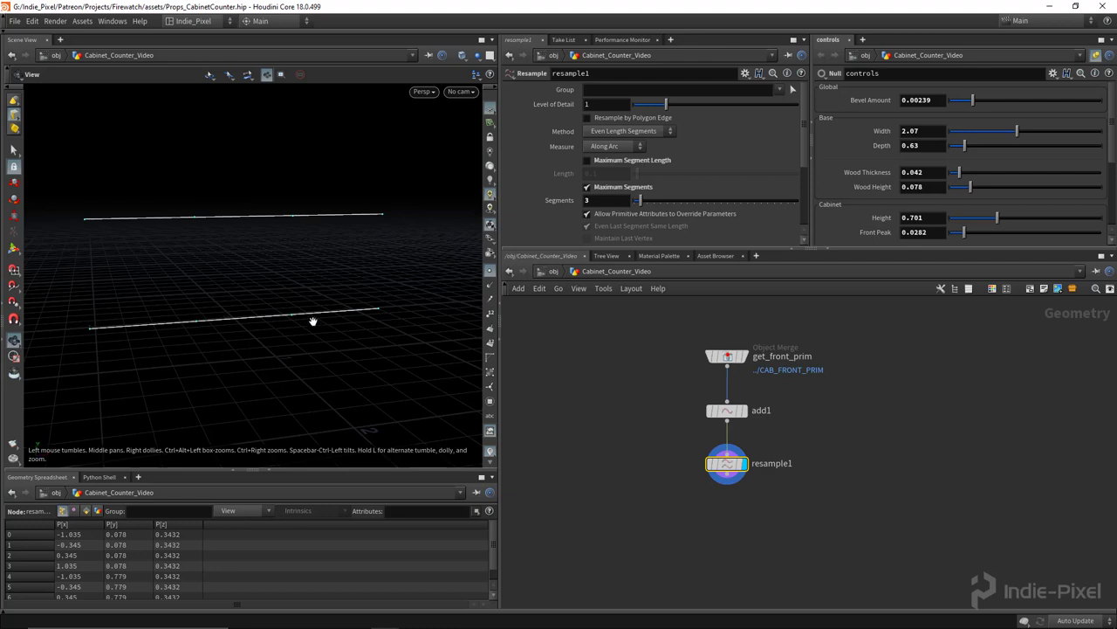
pyautogui.moveTo(222, 306); pyautogui.dragTo(262, 285, button='right')
pyautogui.click(490, 316)
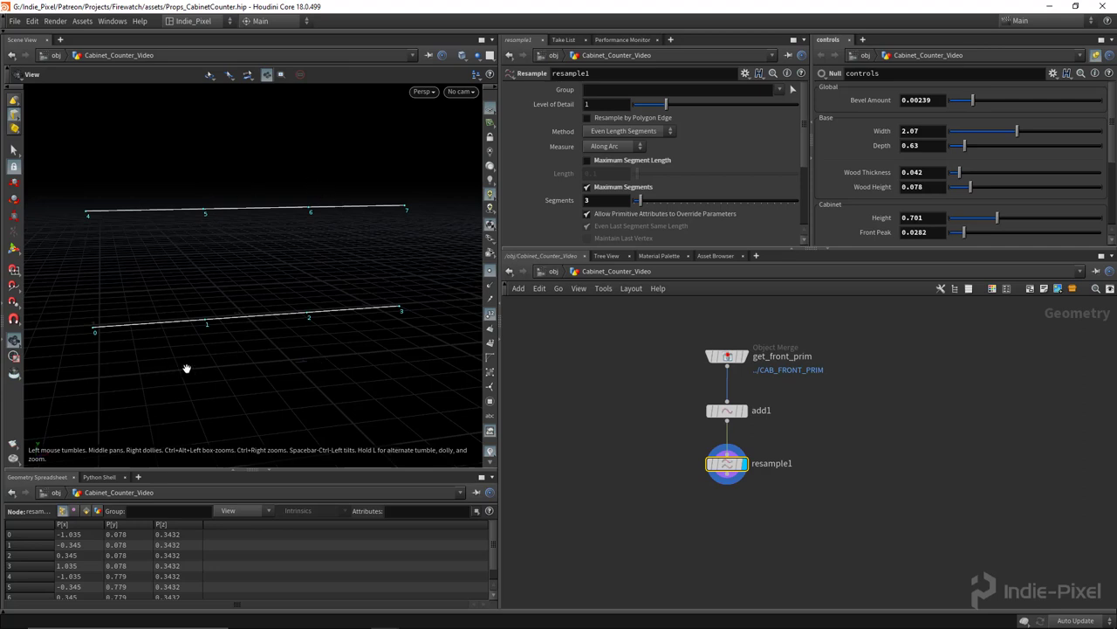
# Link resample1's Segments to the Section Count parameter of the controls node with a relative reference.
pyautogui.scroll(-3, 864, 207)
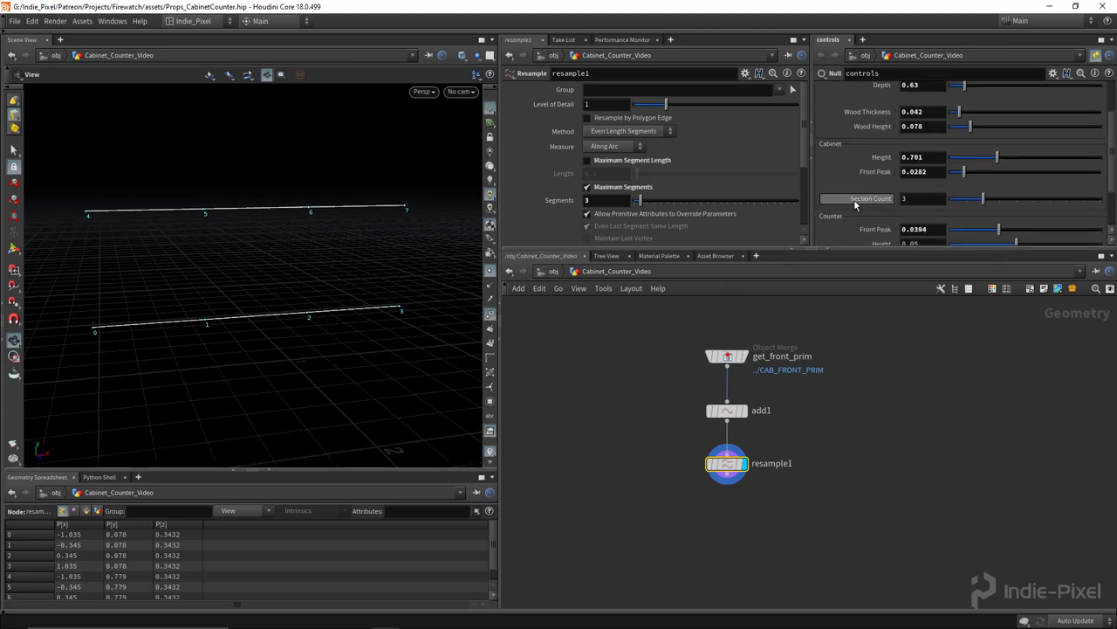
pyautogui.rightClick(866, 206)
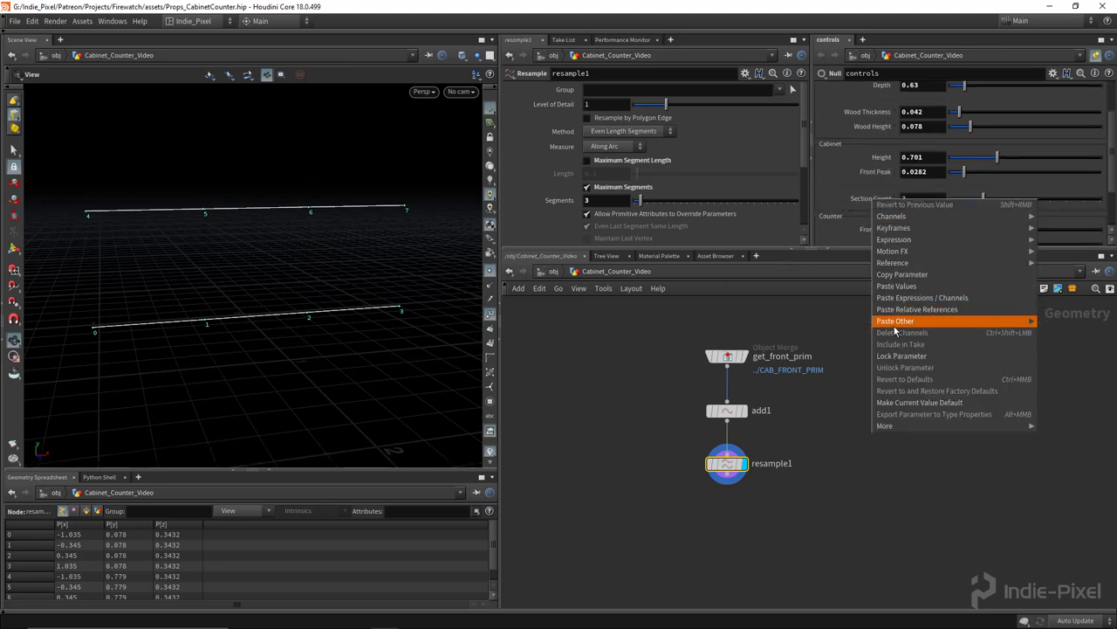
pyautogui.click(902, 275)
pyautogui.rightClick(610, 200)
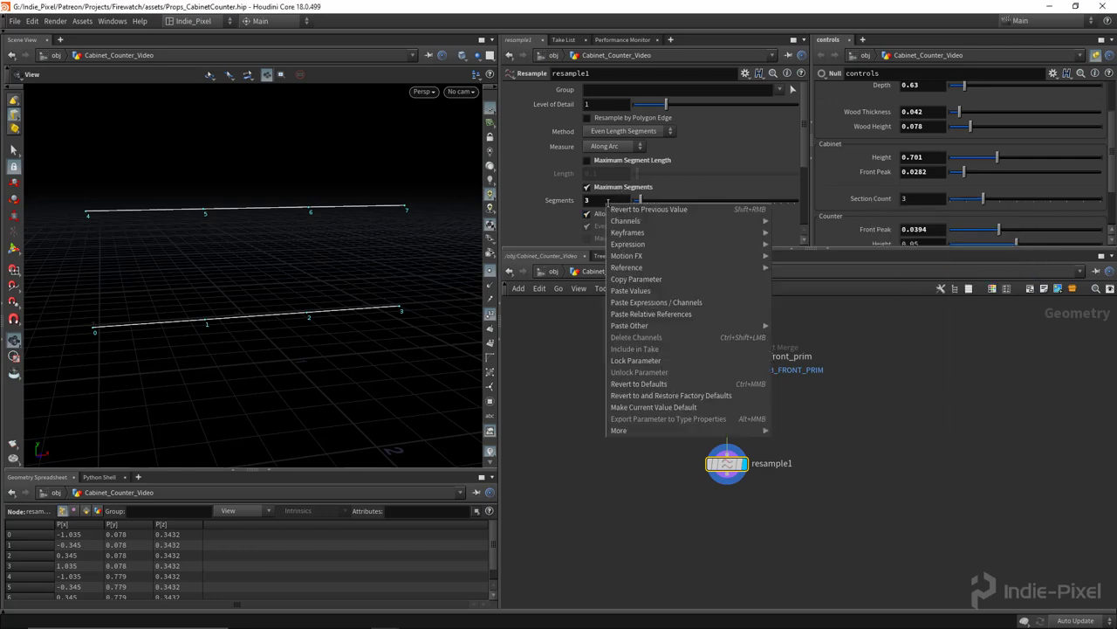
pyautogui.click(670, 321)
pyautogui.moveTo(723, 471); pyautogui.dragTo(724, 461)
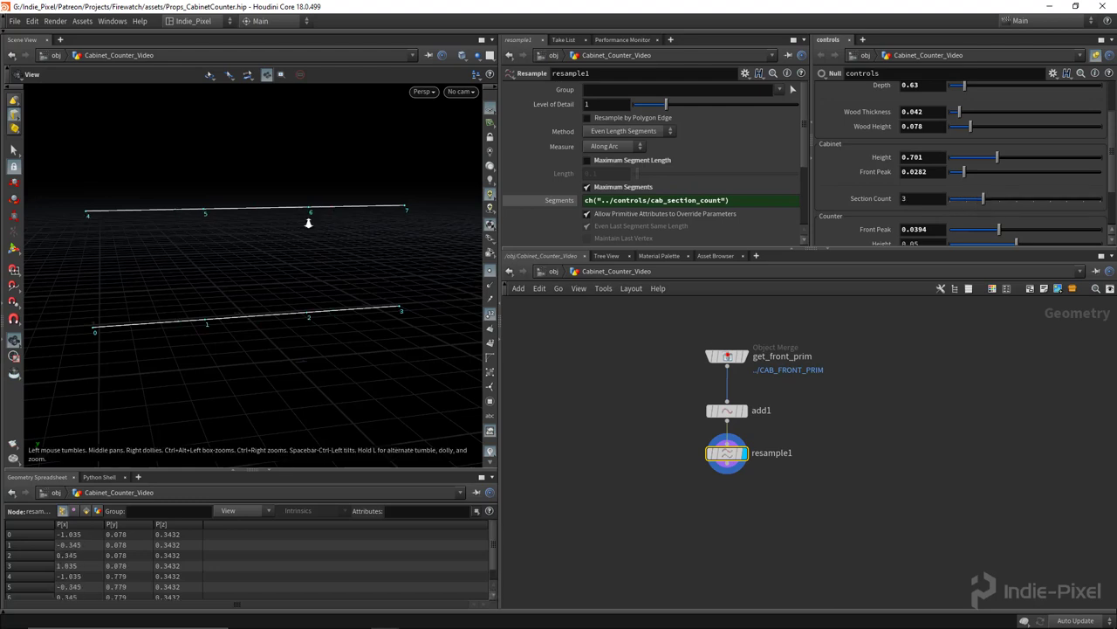
pyautogui.moveTo(308, 223)
pyautogui.mouseDown()
pyautogui.moveTo(271, 222)
pyautogui.moveTo(296, 221)
pyautogui.mouseUp()
# Append a Skin node below resample1 and make it the displayed node.
pyautogui.moveTo(719, 515); pyautogui.dragTo(728, 478, button='middle')
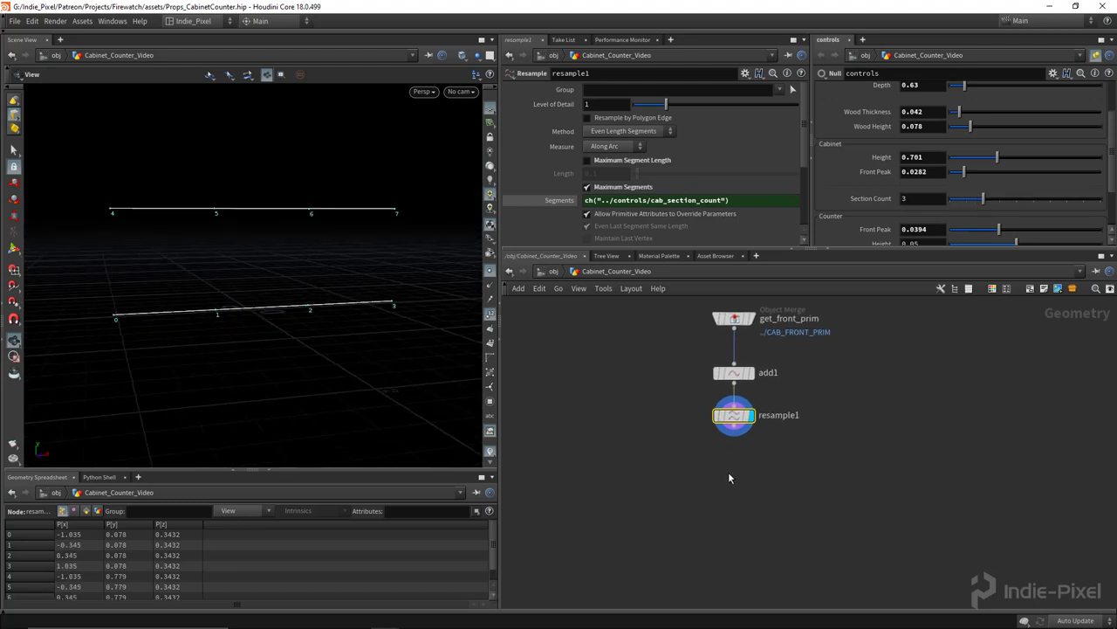
pyautogui.click(729, 472)
pyautogui.press('Tab')
pyautogui.write('sk')
pyautogui.press('Return')
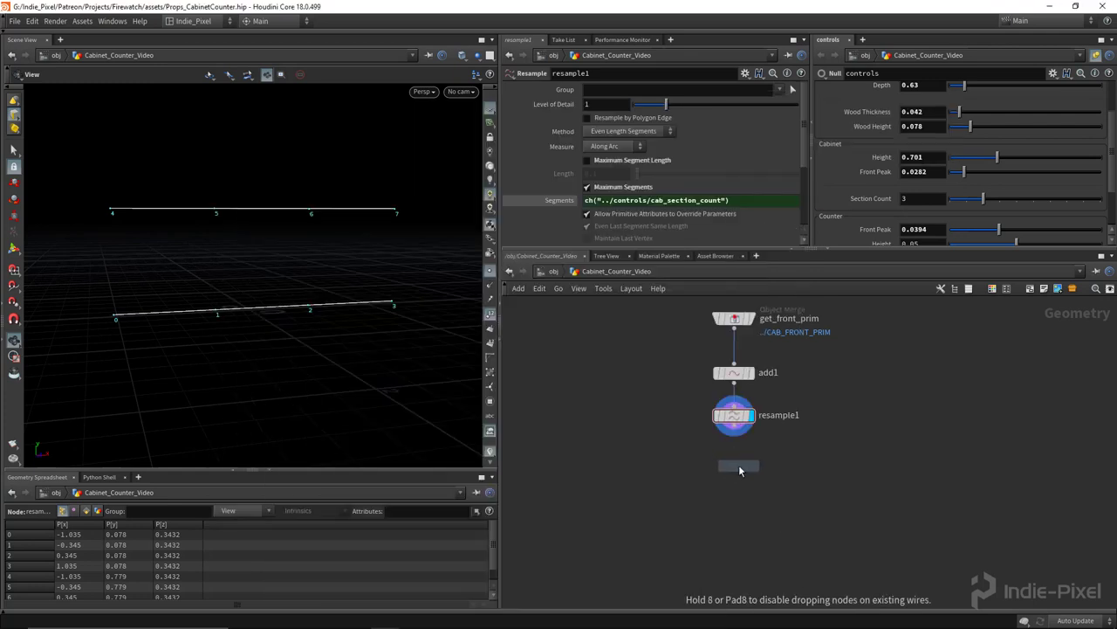
pyautogui.click(738, 469)
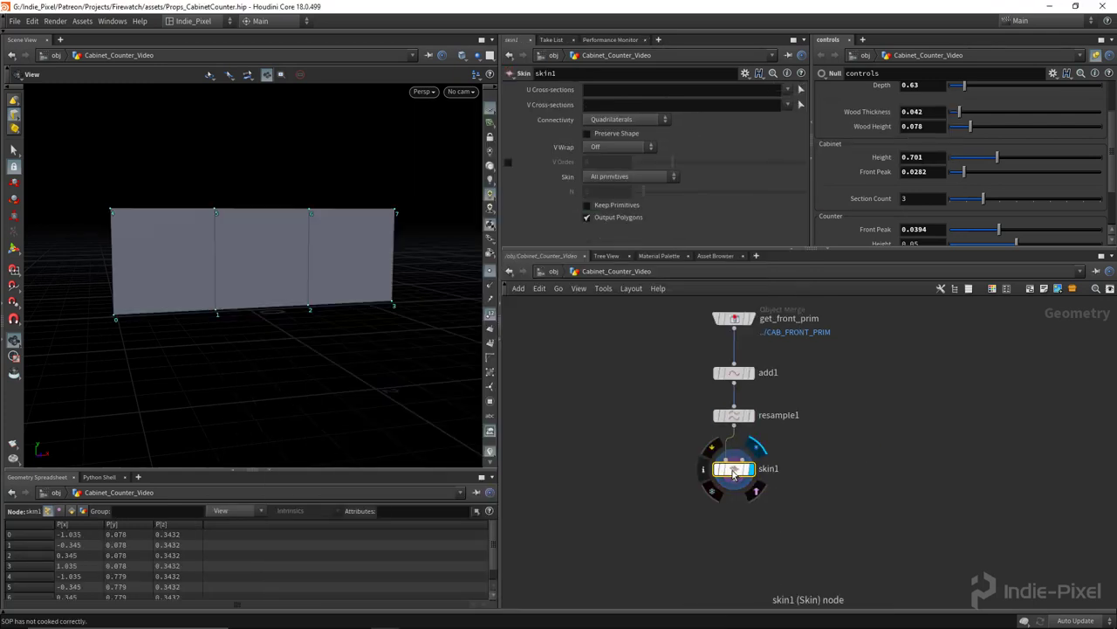
pyautogui.moveTo(735, 474); pyautogui.dragTo(734, 463)
pyautogui.scroll(1, 250, 294)
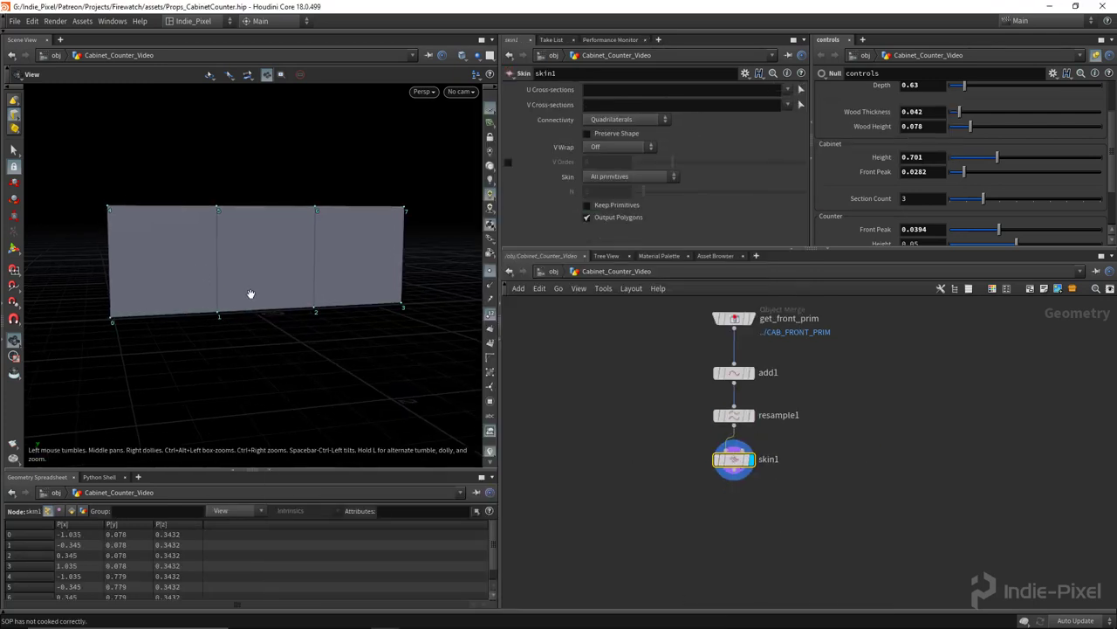
# Show primitive numbers instead of point numbers in the viewport and view the skinned front sections.
pyautogui.click(489, 343)
pyautogui.click(489, 313)
pyautogui.moveTo(298, 272); pyautogui.dragTo(275, 280)
pyautogui.moveTo(291, 241); pyautogui.dragTo(291, 288, button='right')
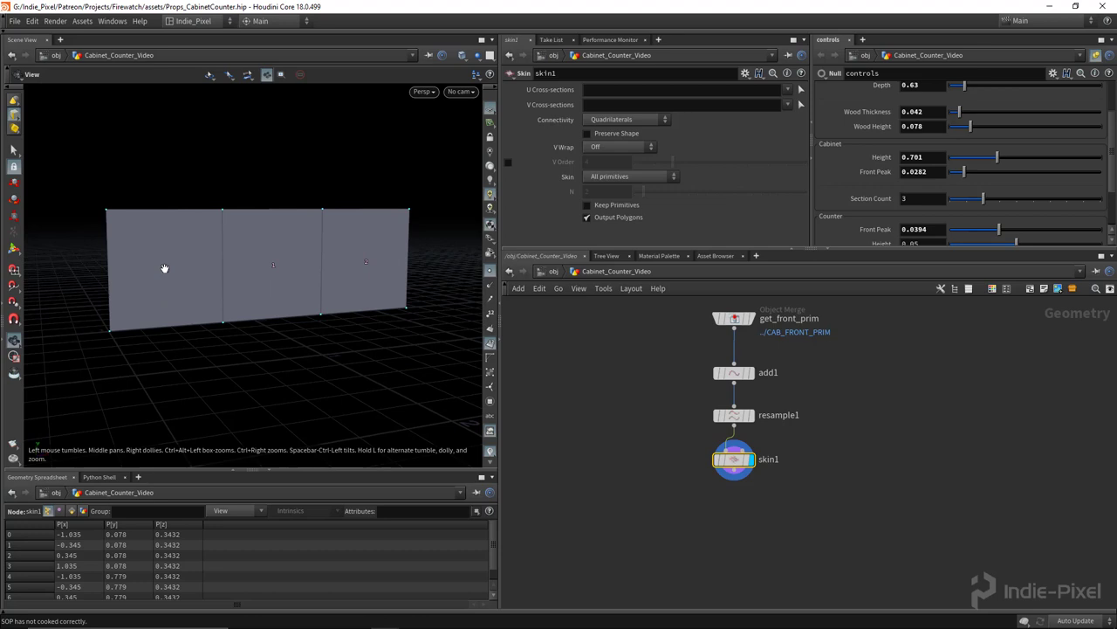
pyautogui.moveTo(194, 270); pyautogui.dragTo(172, 264)
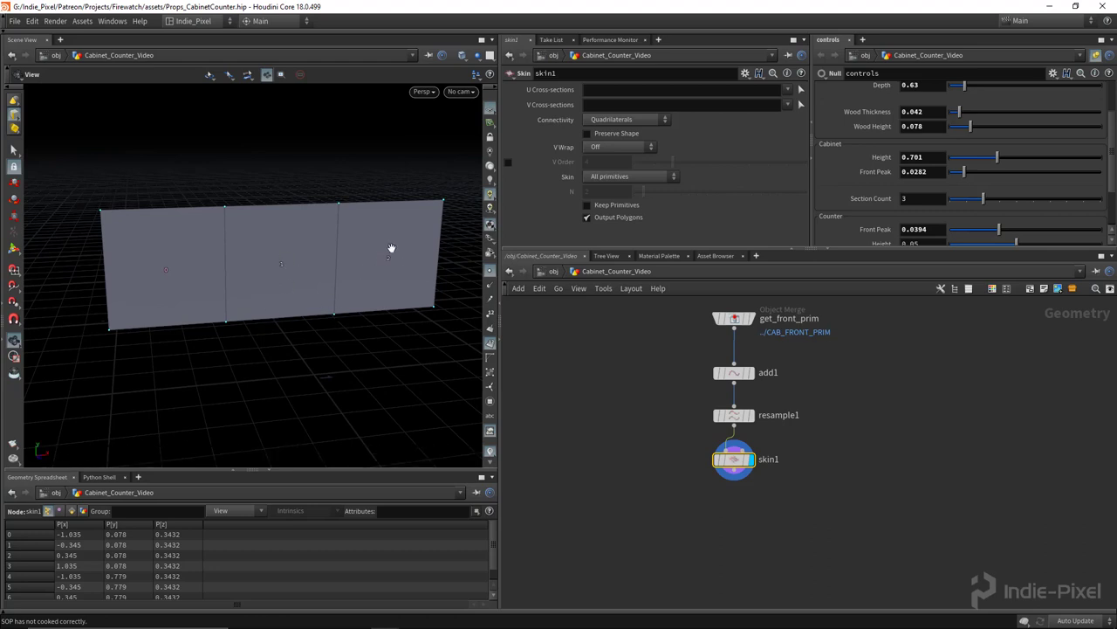
pyautogui.moveTo(384, 276); pyautogui.dragTo(316, 281)
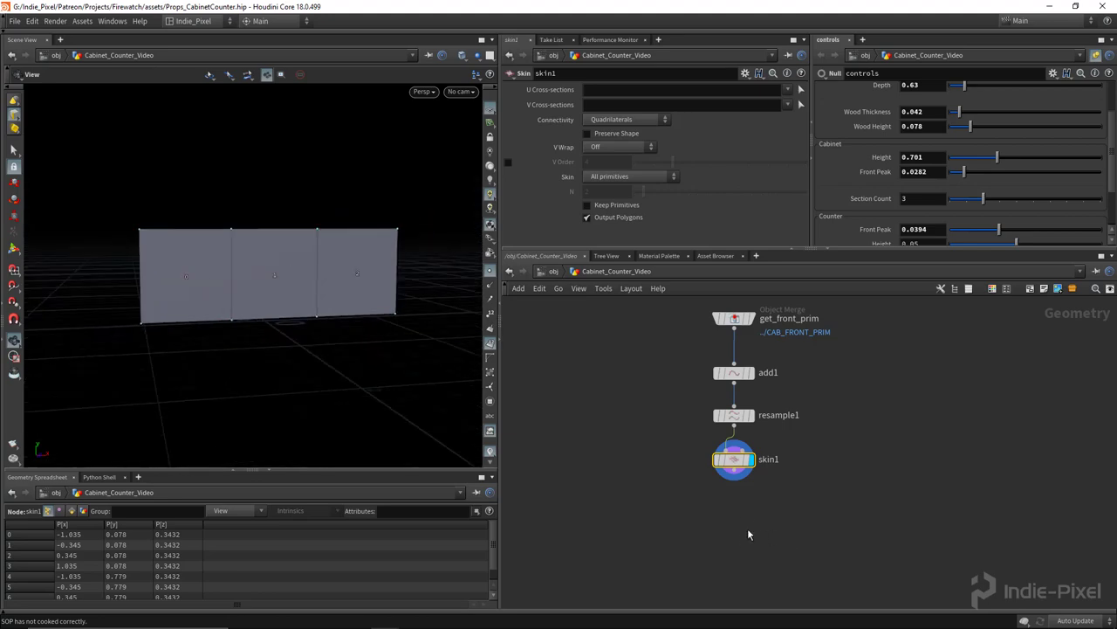
# Append a Reverse node below skin1 and make it the displayed node to flip the section faces.
pyautogui.moveTo(748, 535); pyautogui.dragTo(745, 507, button='middle')
pyautogui.press('Tab')
pyautogui.write('reve')
pyautogui.press('Return')
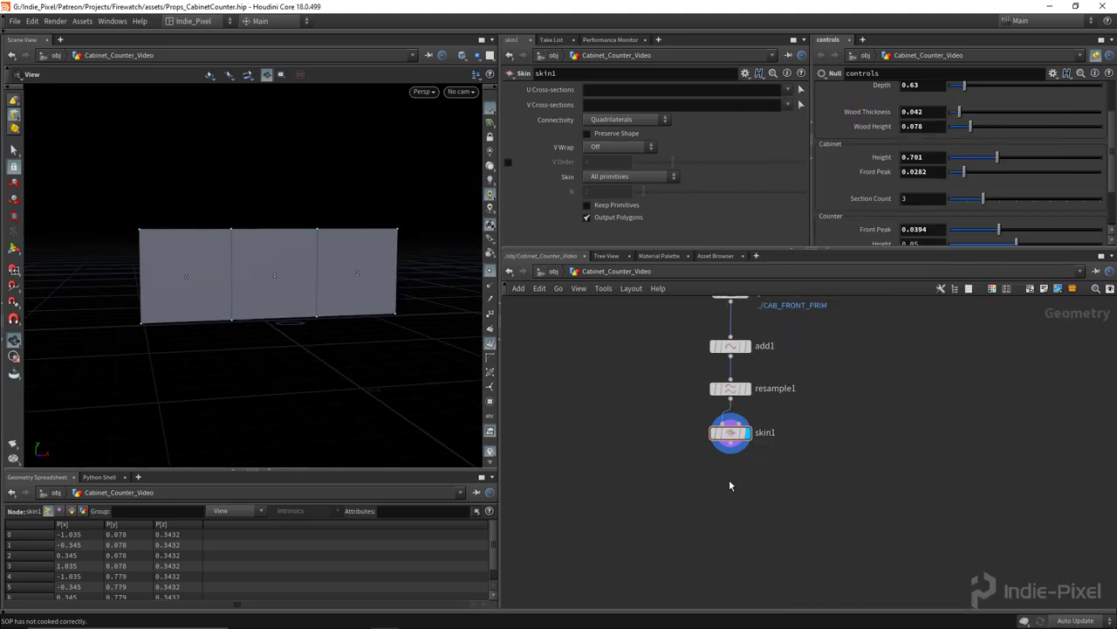
pyautogui.press('Tab')
pyautogui.write('rev')
pyautogui.press('Return')
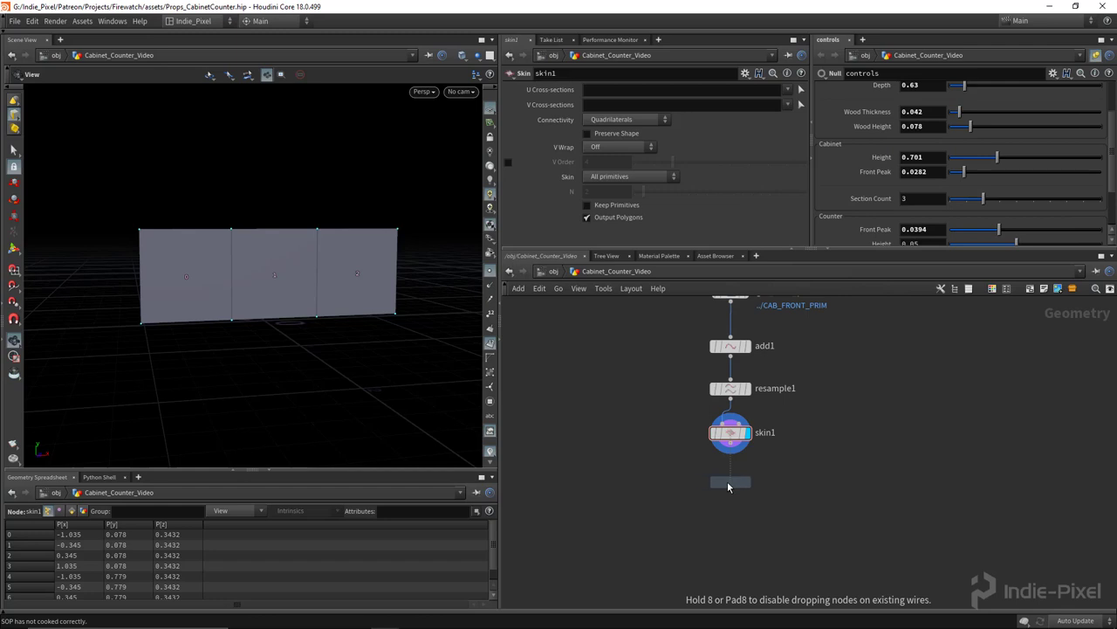
pyautogui.click(728, 483)
pyautogui.scroll(3, 732, 443)
pyautogui.click(726, 441)
pyautogui.click(726, 493)
pyautogui.click(755, 510)
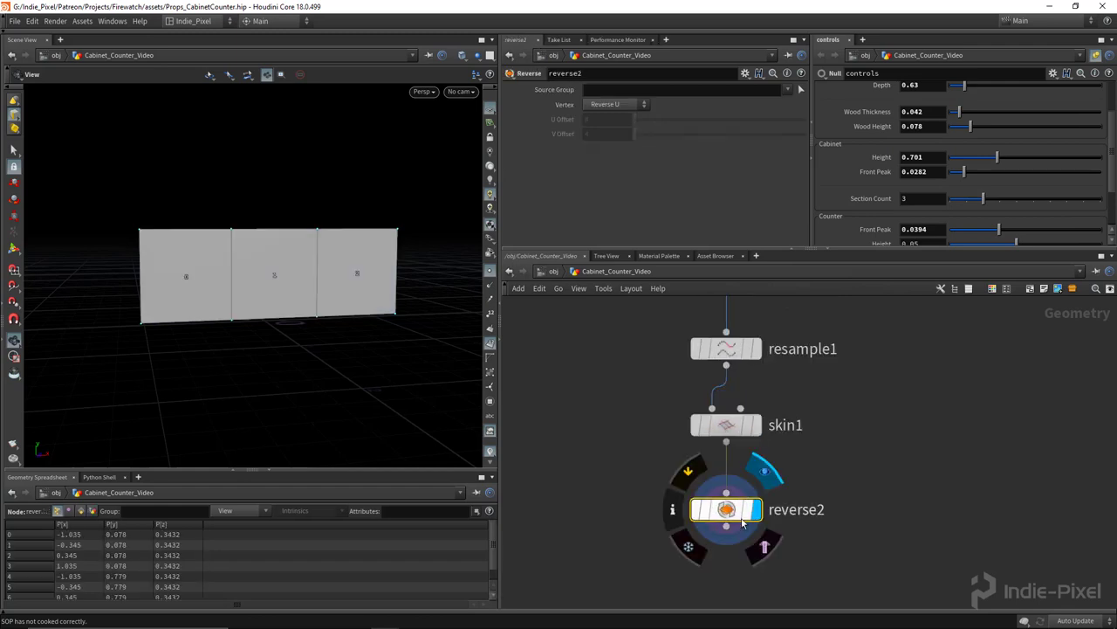
pyautogui.moveTo(335, 287); pyautogui.dragTo(320, 305)
pyautogui.moveTo(856, 516); pyautogui.dragTo(855, 475, button='middle')
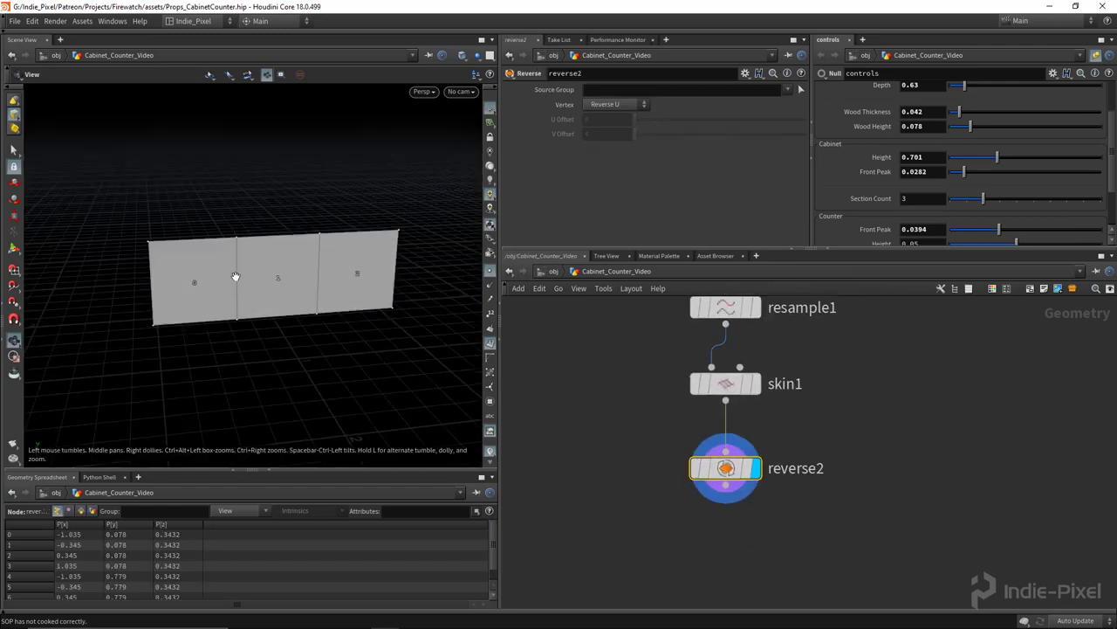
pyautogui.moveTo(236, 276); pyautogui.dragTo(239, 259)
pyautogui.moveTo(239, 259); pyautogui.dragTo(130, 236, button='right')
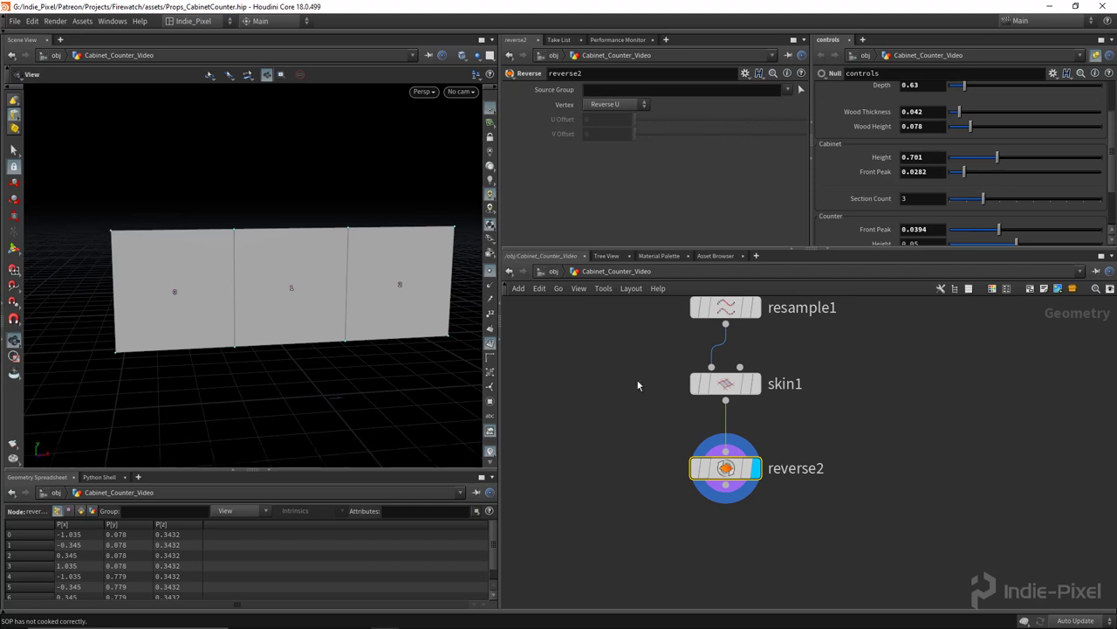
# Display and select polyextrude3 below box_uv_map1 in the cabinet network to inspect the cabinet's wall extrusion.
pyautogui.scroll(-6, 594, 393)
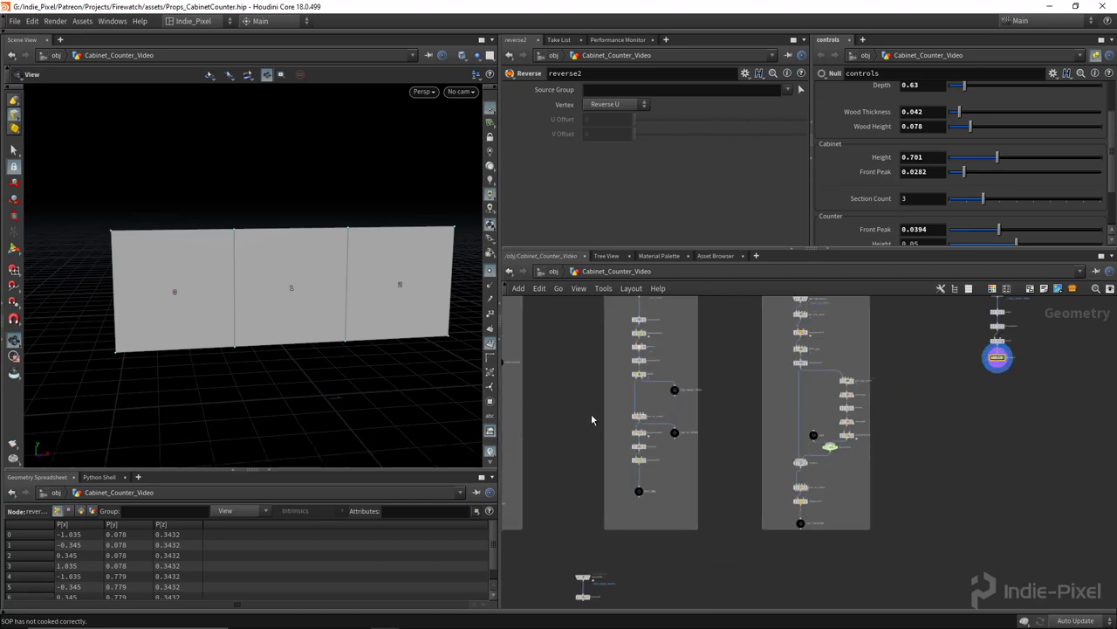
pyautogui.scroll(6, 646, 417)
pyautogui.click(657, 410)
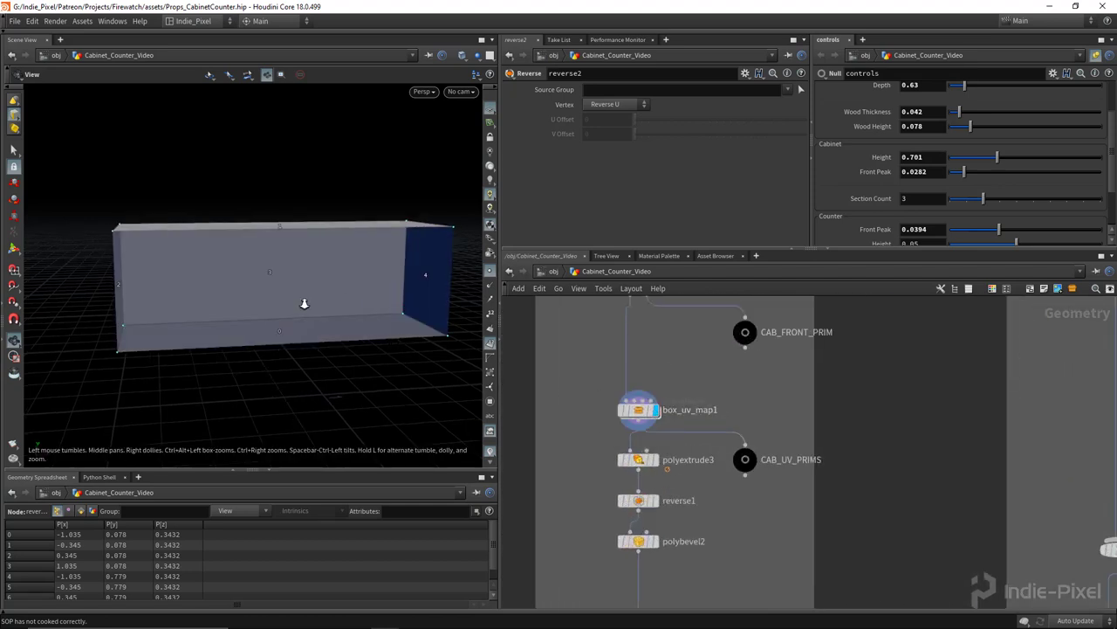
pyautogui.scroll(3, 641, 462)
pyautogui.click(629, 461)
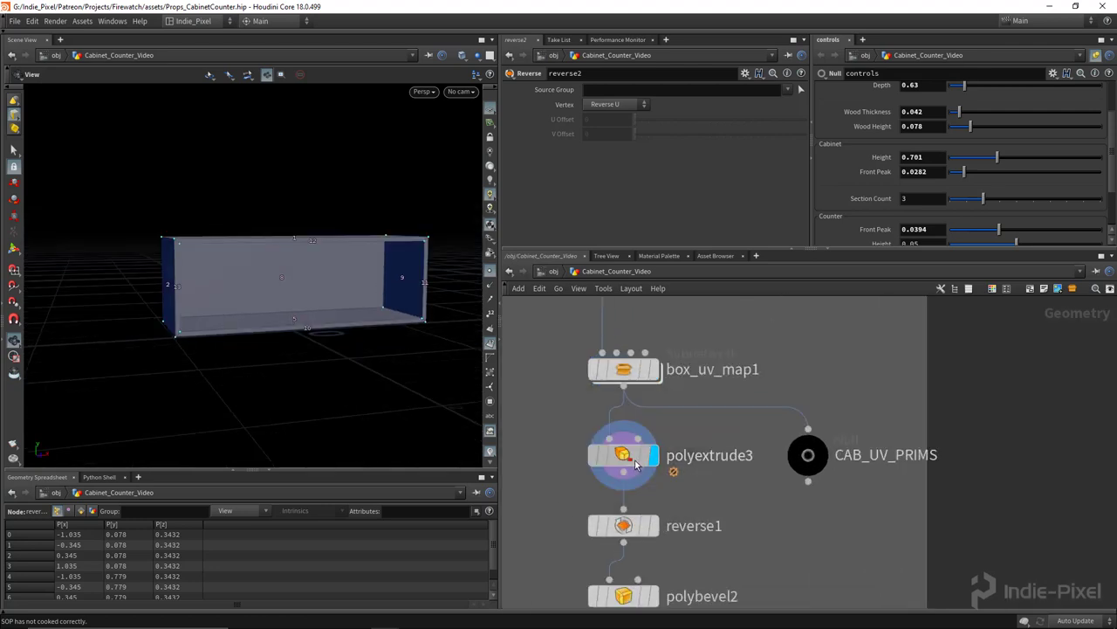
pyautogui.moveTo(225, 239); pyautogui.dragTo(270, 252)
pyautogui.moveTo(270, 252); pyautogui.dragTo(290, 237, button='right')
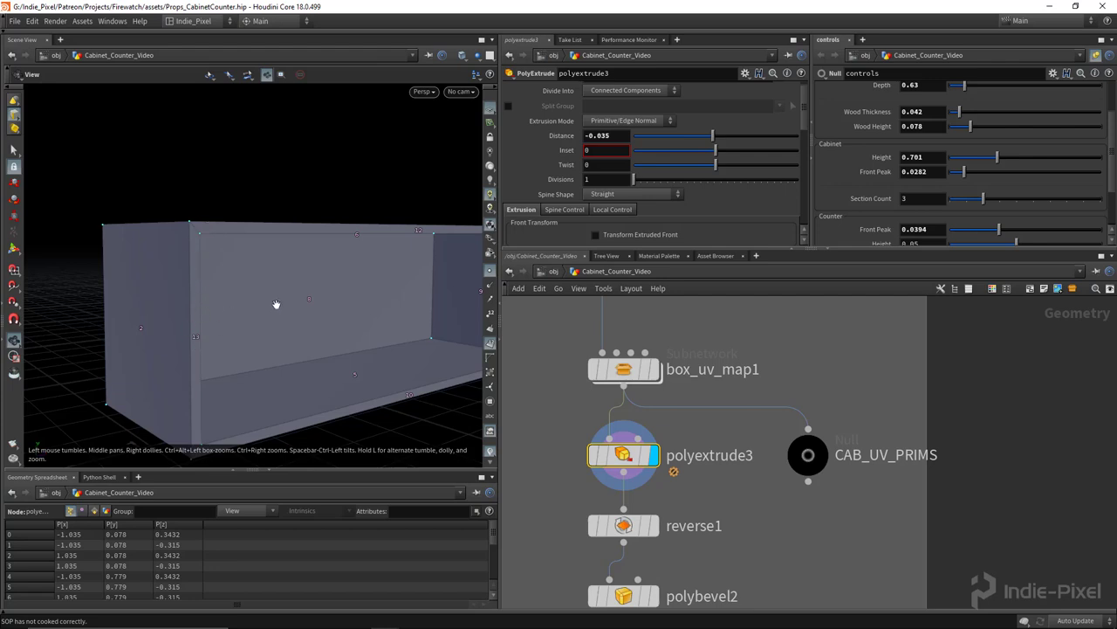
pyautogui.scroll(-2, 276, 304)
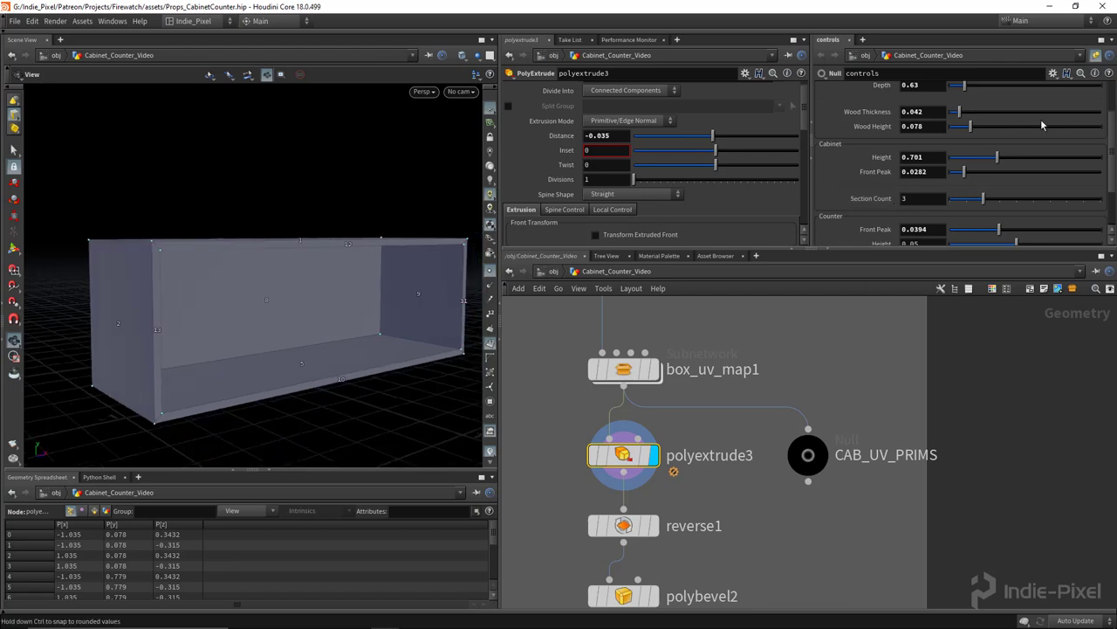
# Add a float parameter named cab_thickness with label Thickness to the controls node's Cabinet folder, below Front Peak.
pyautogui.click(1053, 73)
pyautogui.click(969, 83)
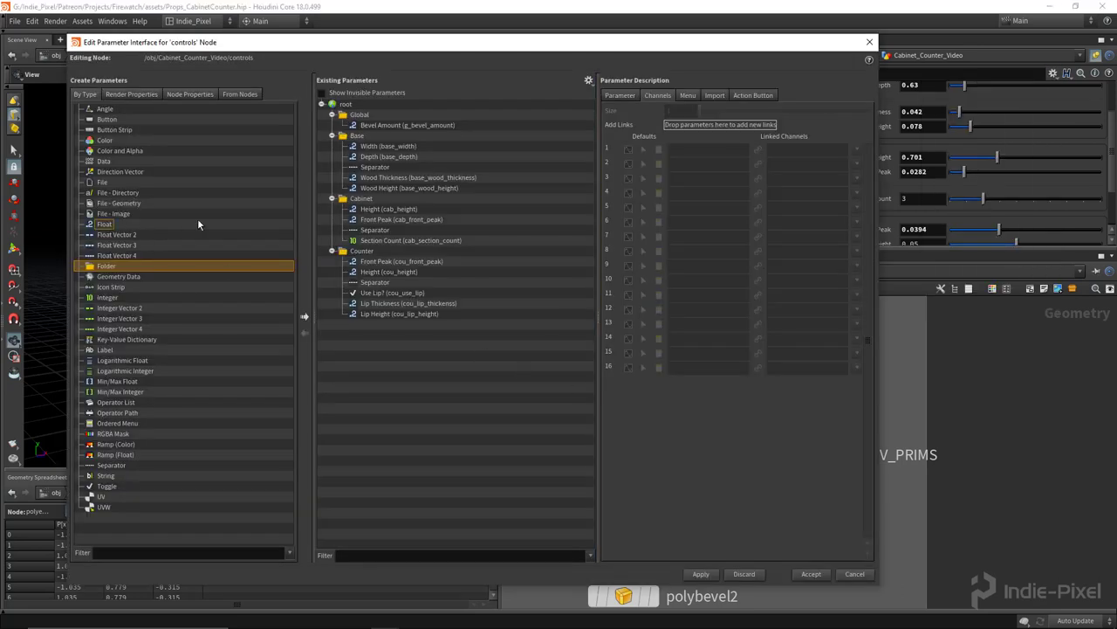
pyautogui.moveTo(198, 220); pyautogui.dragTo(410, 228)
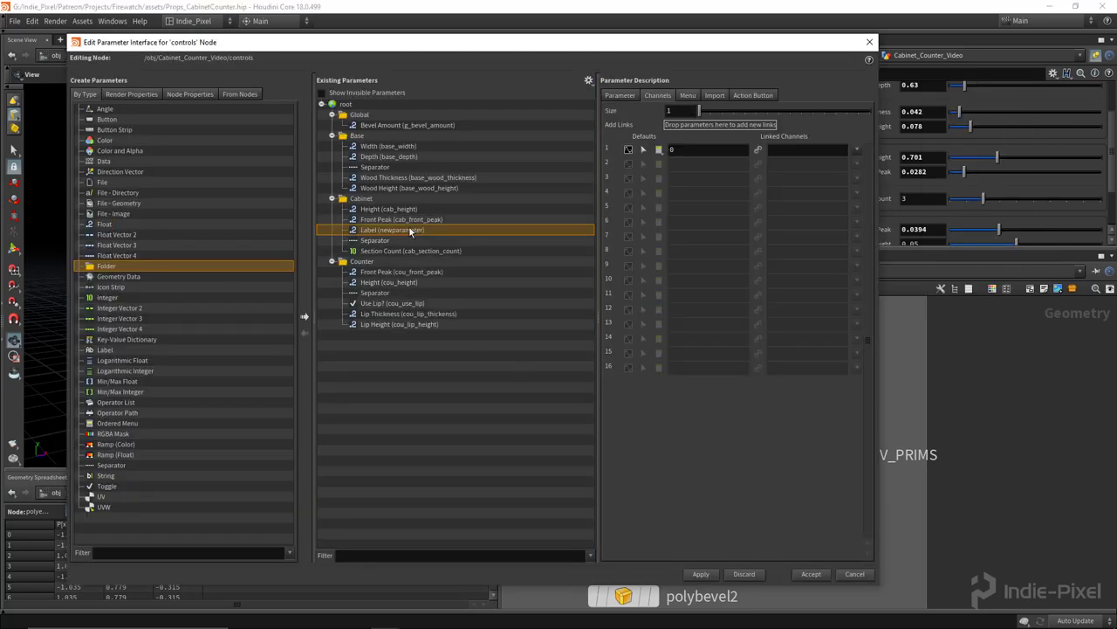
pyautogui.click(638, 96)
pyautogui.doubleClick(734, 112)
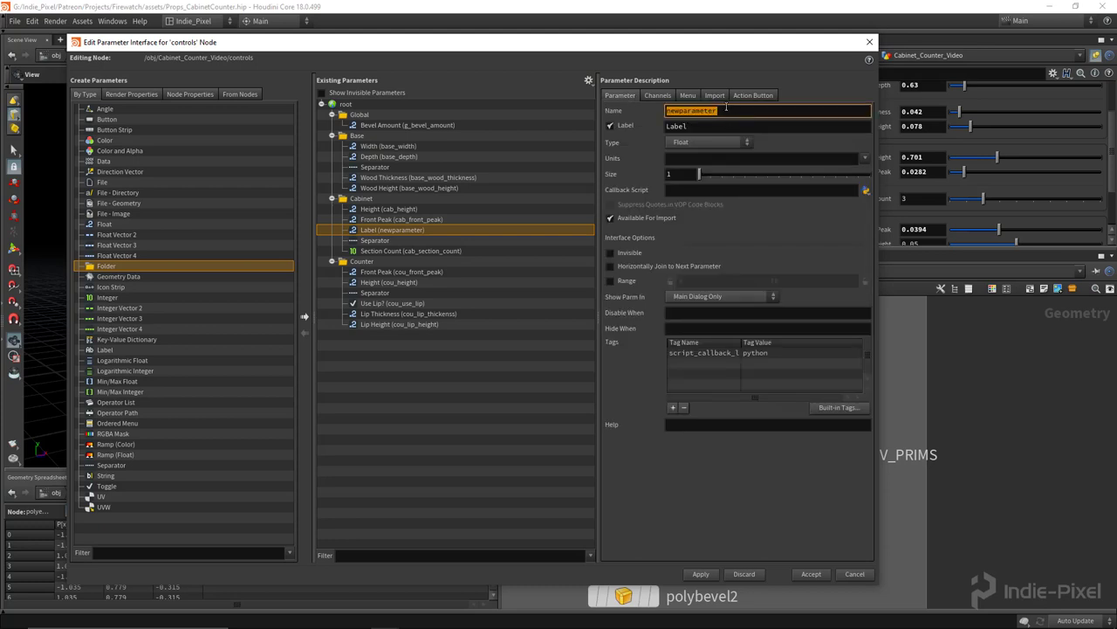
pyautogui.write('cab_thickness')
pyautogui.press('Tab')
pyautogui.write('Thic')
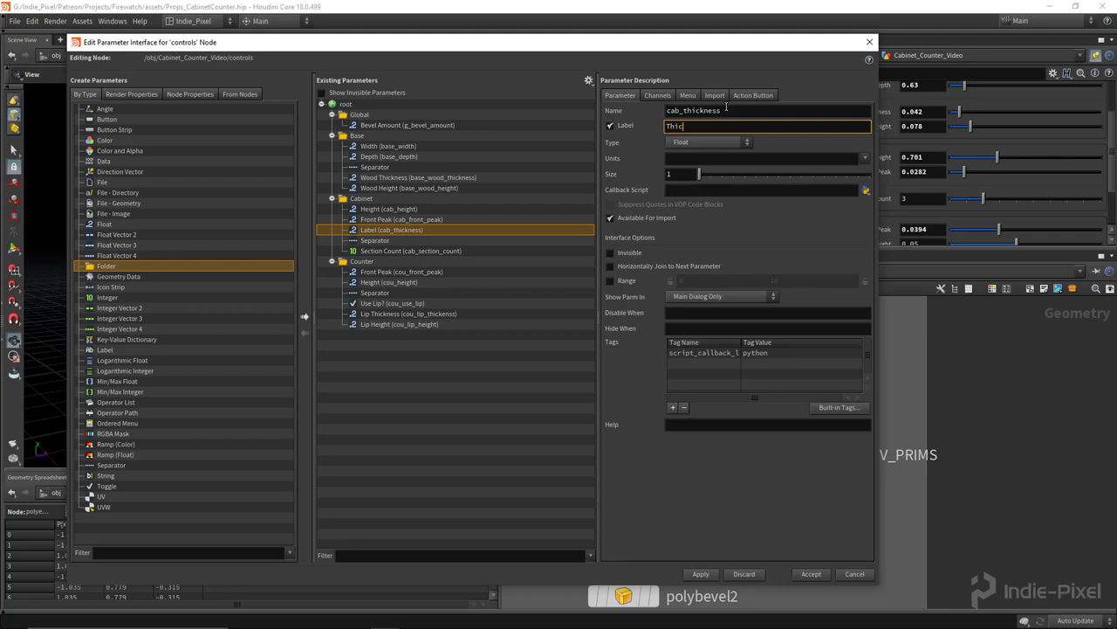
pyautogui.write('kness')
pyautogui.press('Return')
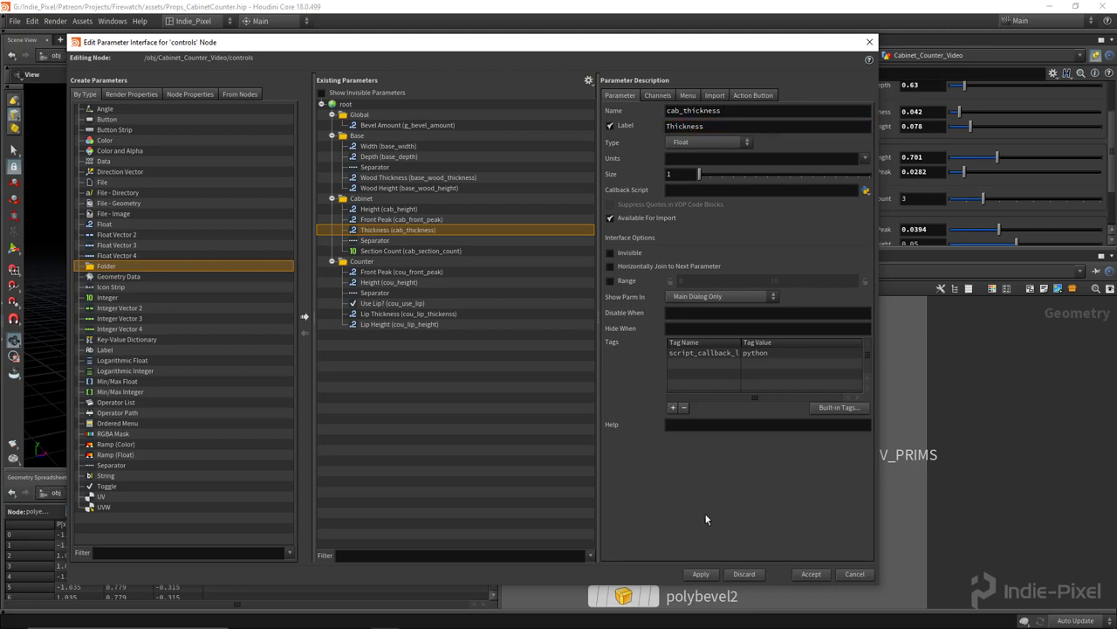
# Enable a range for the Thickness parameter and set it from 0.01 to 0.2.
pyautogui.click(609, 281)
pyautogui.click(708, 281)
pyautogui.write('.')
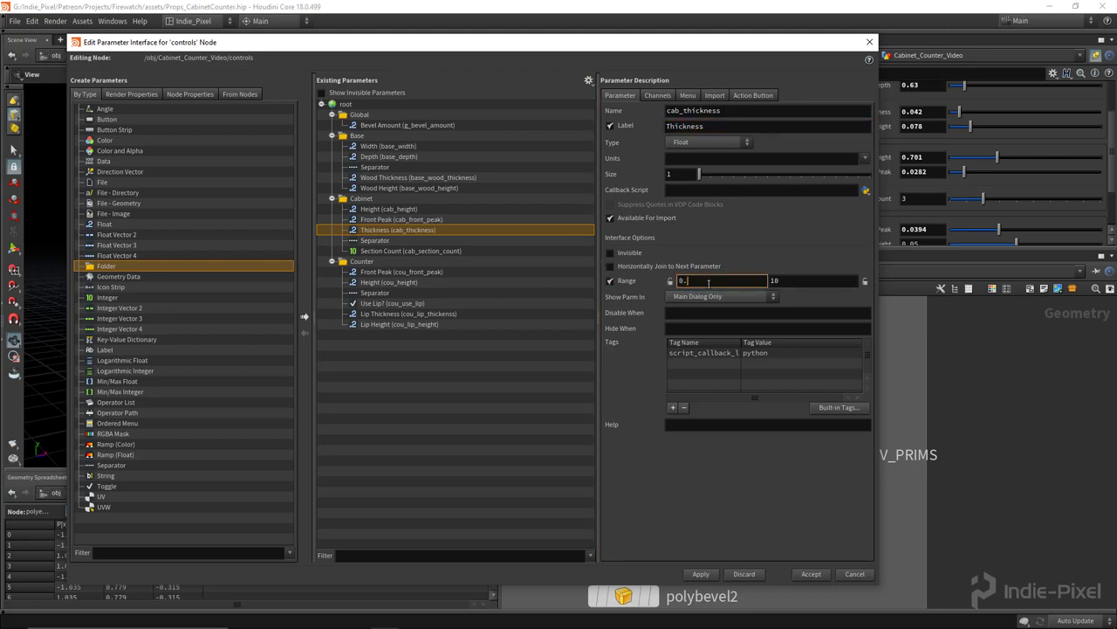
pyautogui.write('01')
pyautogui.press('Tab')
pyautogui.write('.')
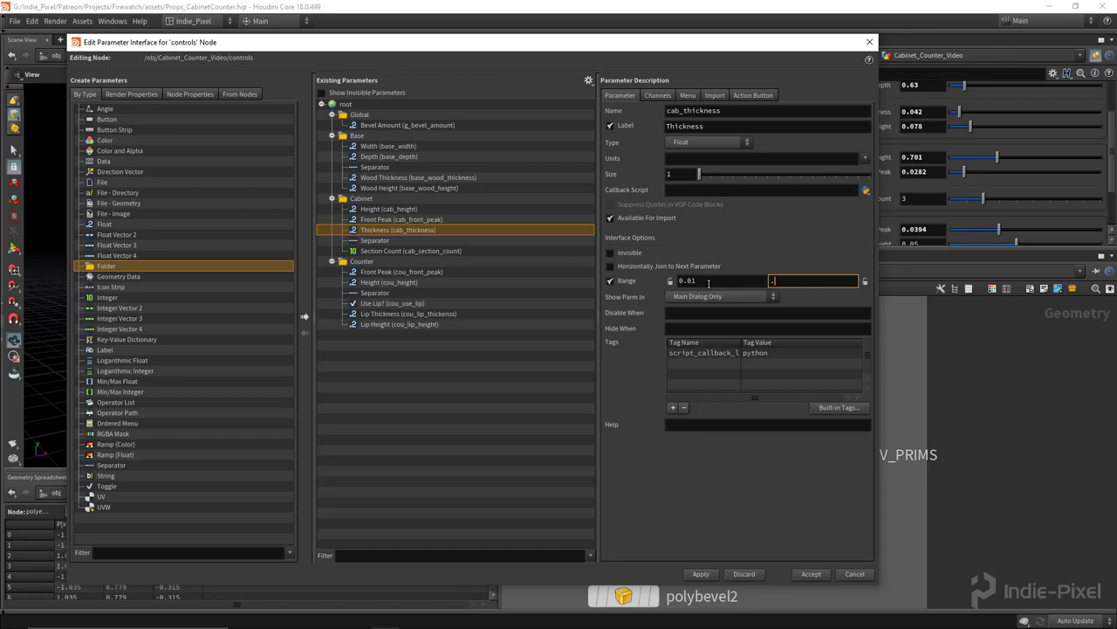
pyautogui.write('2')
pyautogui.press('Return')
# Give the Thickness parameter a default of 0.035 and accept the controls node's interface changes.
pyautogui.moveTo(559, 48); pyautogui.dragTo(587, 156)
pyautogui.click(684, 203)
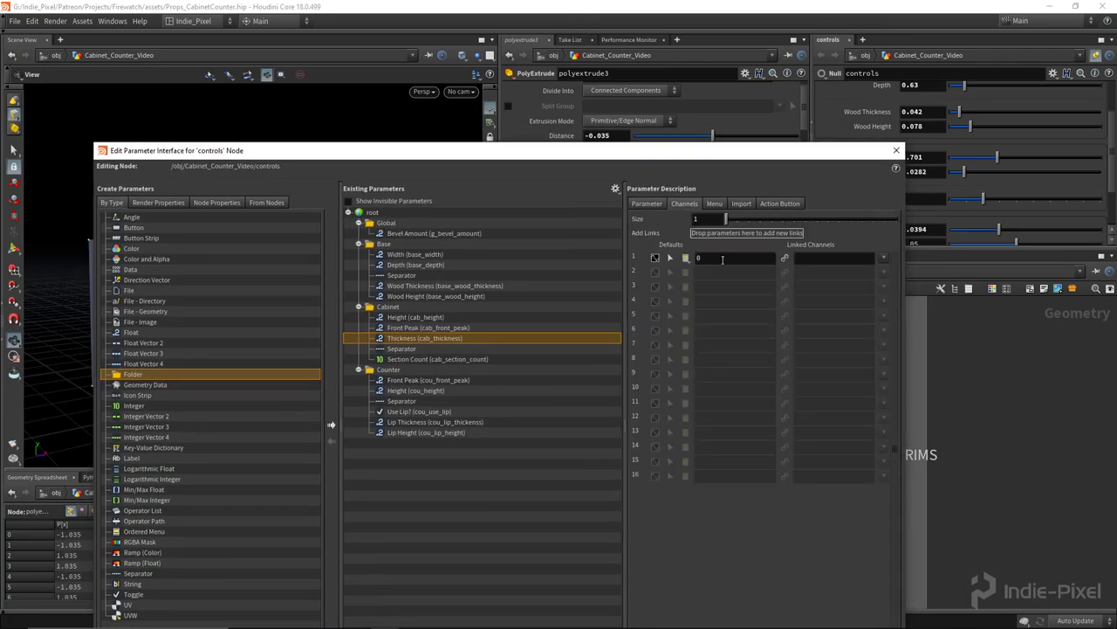
pyautogui.click(722, 259)
pyautogui.write('0.035')
pyautogui.press('Return')
pyautogui.moveTo(741, 155); pyautogui.dragTo(731, 33)
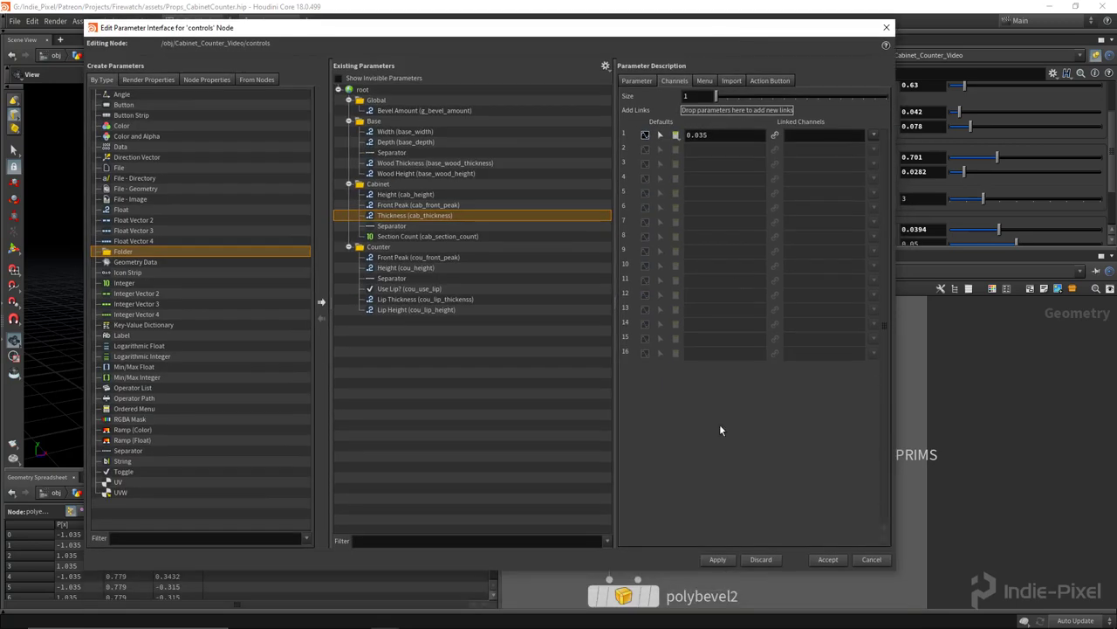
pyautogui.click(718, 560)
pyautogui.click(827, 560)
# Link polyextrude3's Distance to the controls node's cabinet Thickness with the expression -ch("../controls/cab_thickness").
pyautogui.scroll(-1, 906, 202)
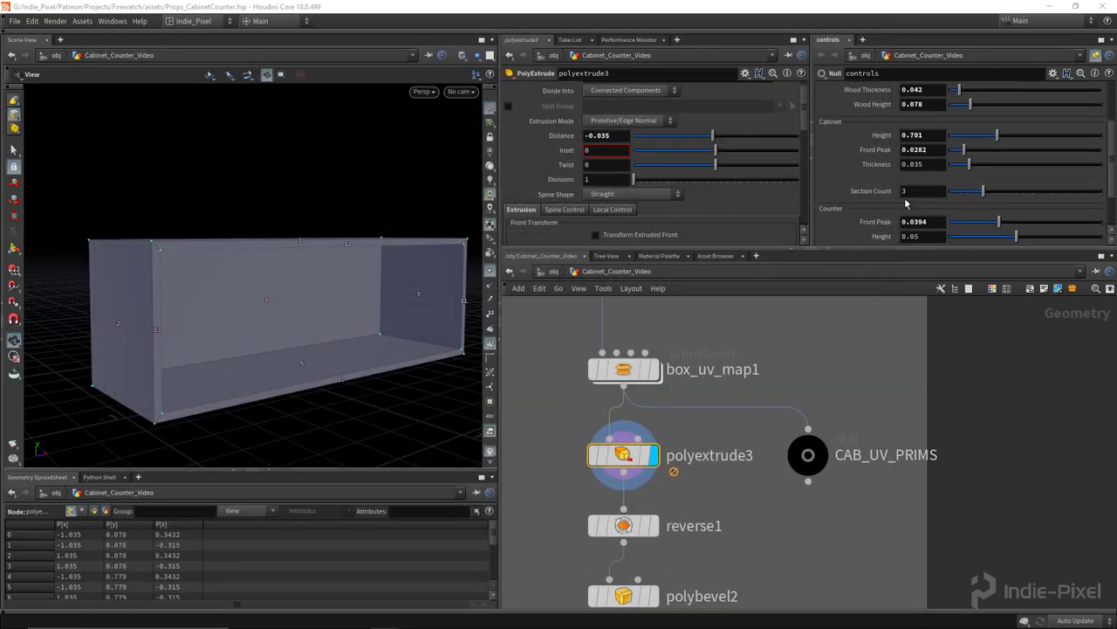
pyautogui.scroll(-2, 905, 203)
pyautogui.scroll(3, 910, 194)
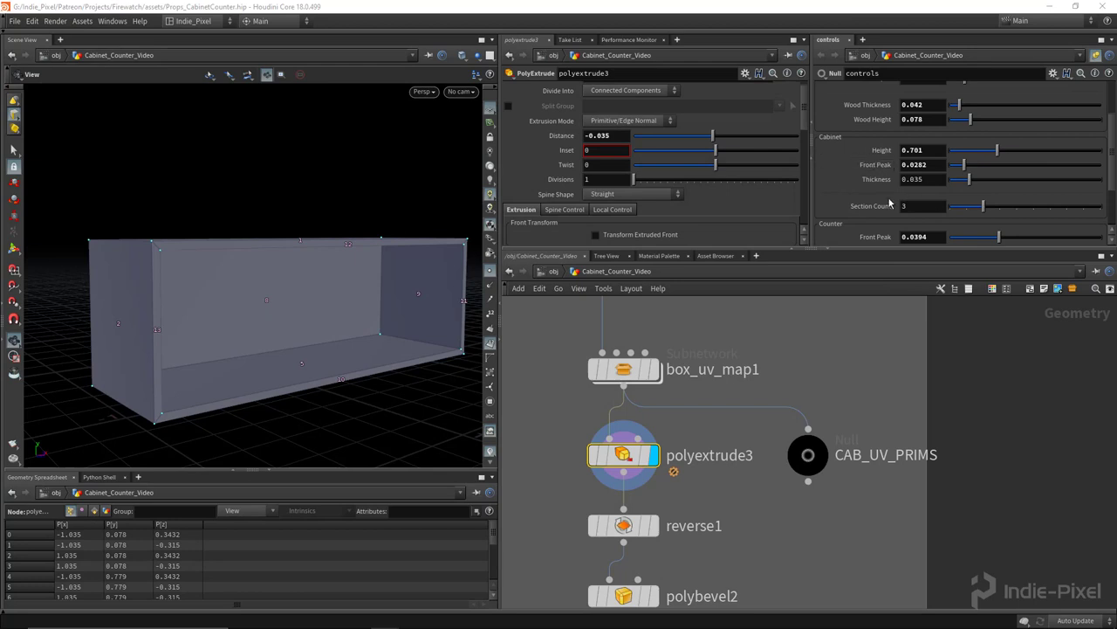
pyautogui.rightClick(873, 179)
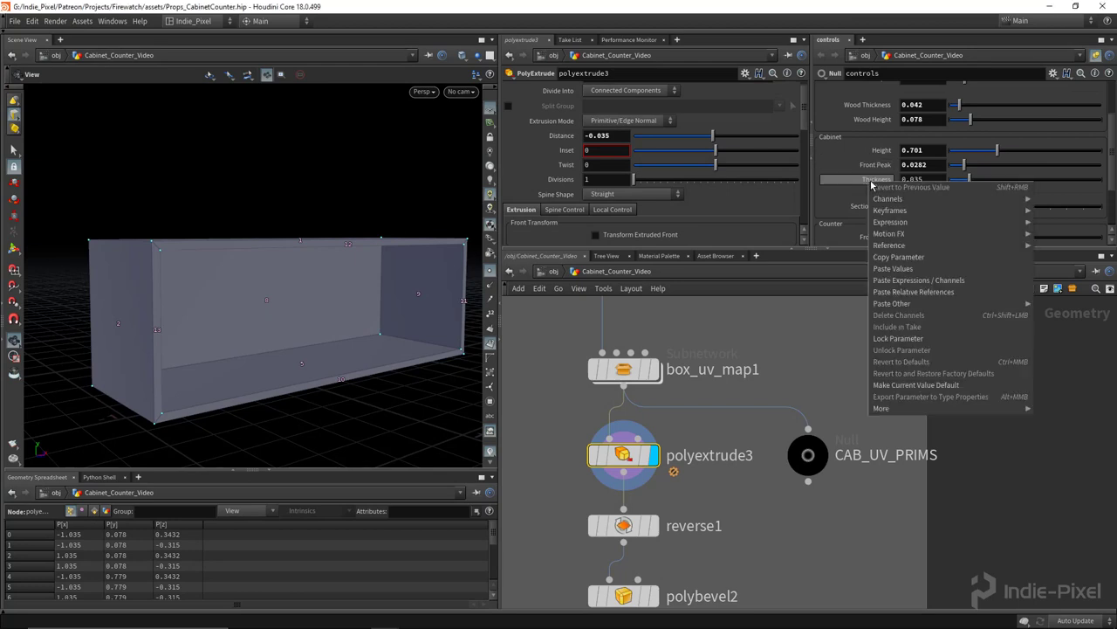
pyautogui.click(899, 260)
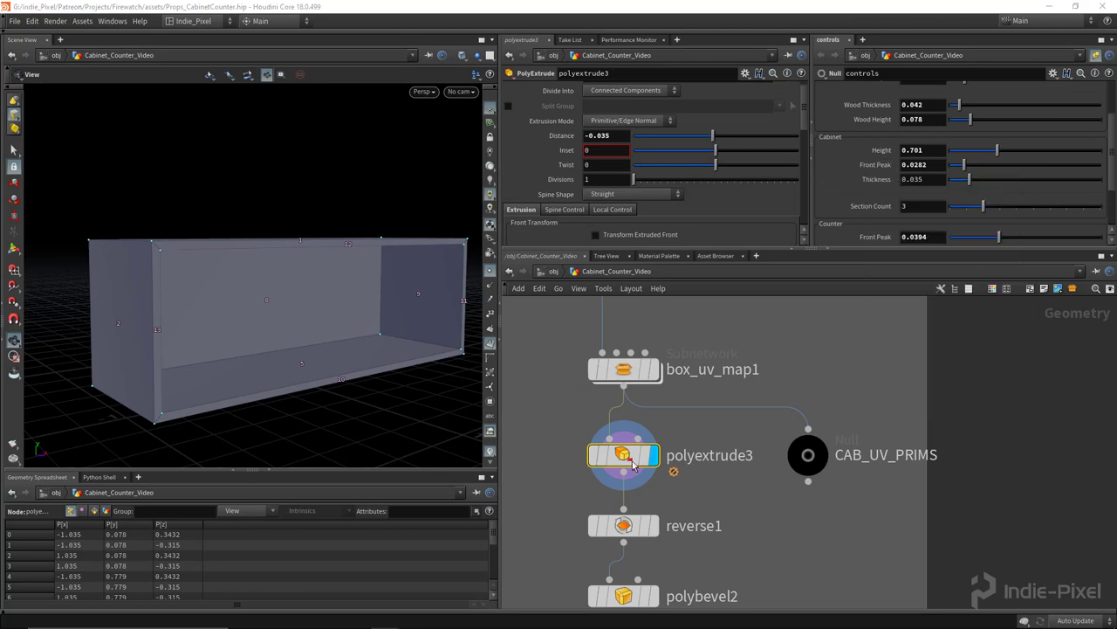
pyautogui.rightClick(615, 137)
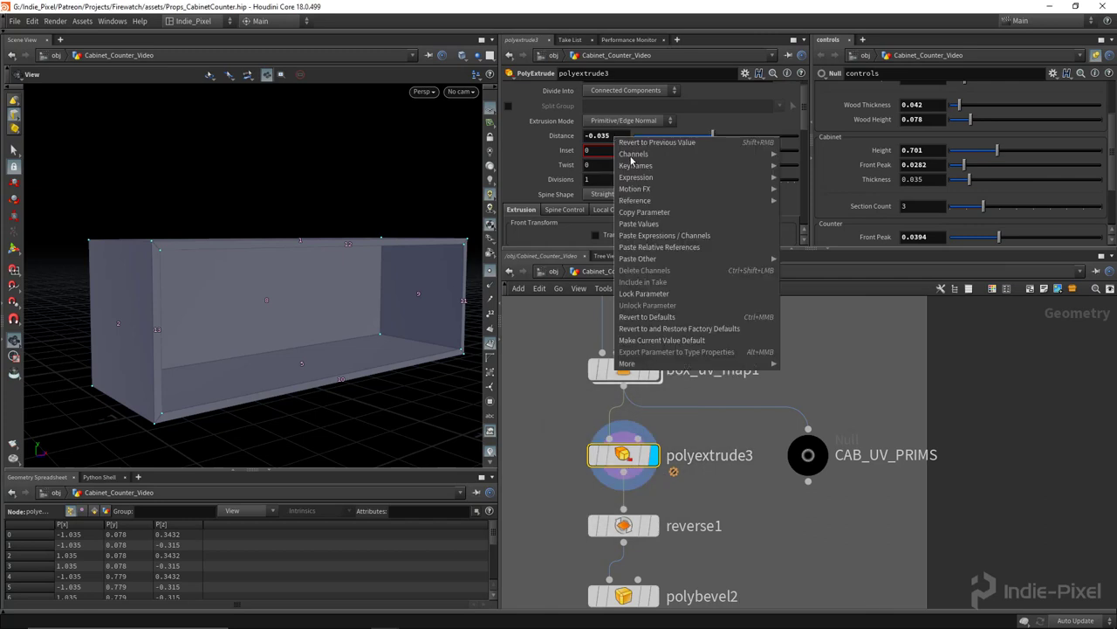
pyautogui.click(663, 245)
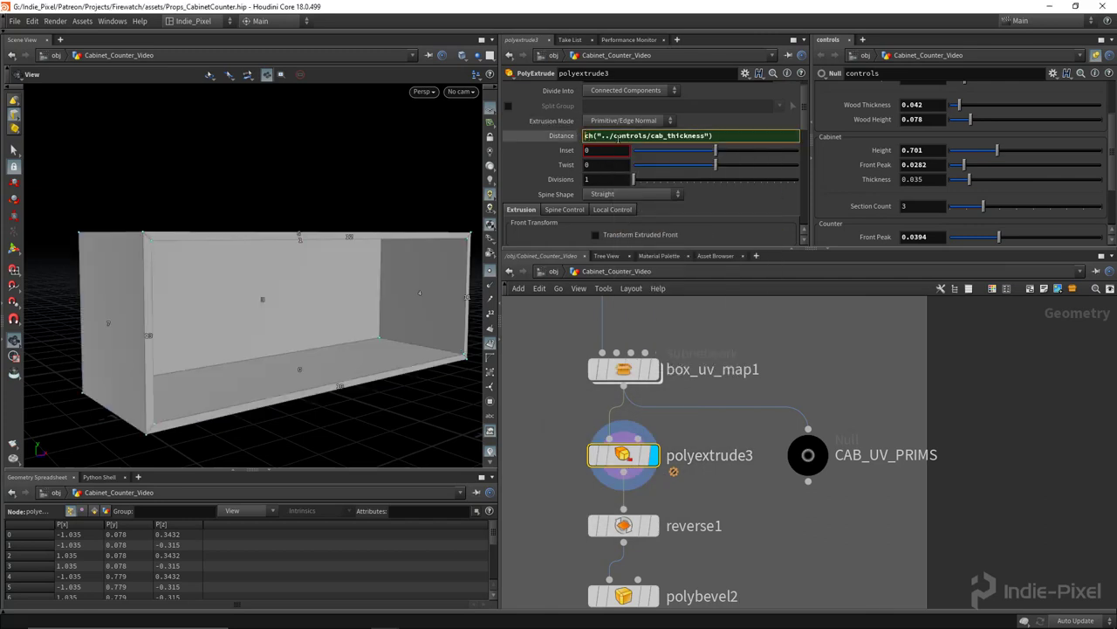
pyautogui.write('-')
pyautogui.press('Return')
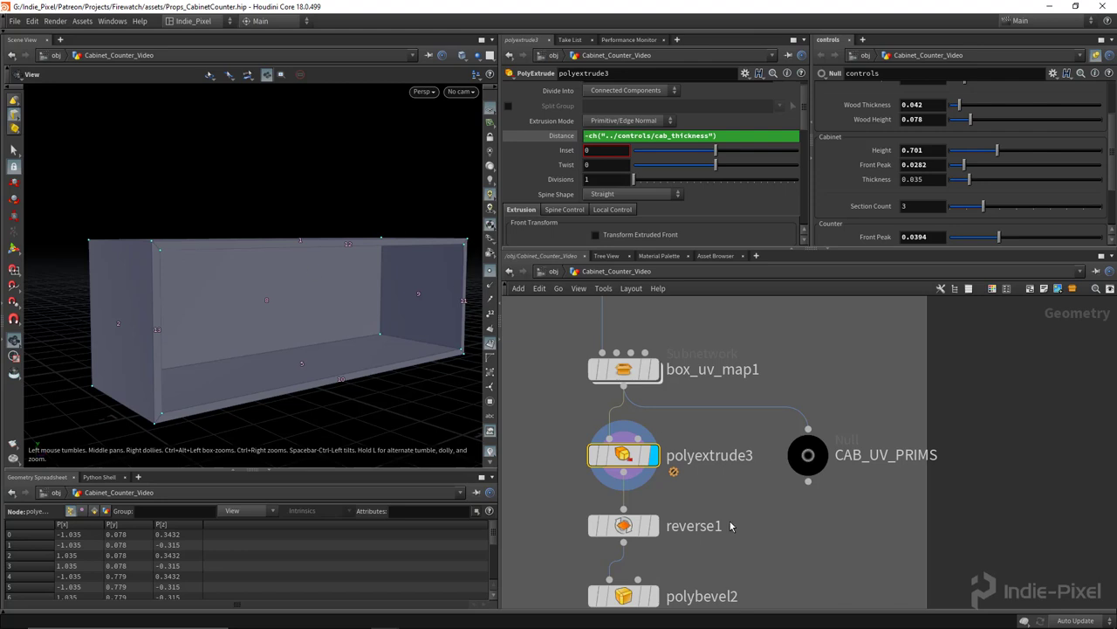
# Display OUT_CAB and the assembled normal1 result to check the cabinet walls and the whole counter.
pyautogui.moveTo(692, 542); pyautogui.dragTo(699, 364, button='middle')
pyautogui.moveTo(647, 576)
pyautogui.click(665, 546)
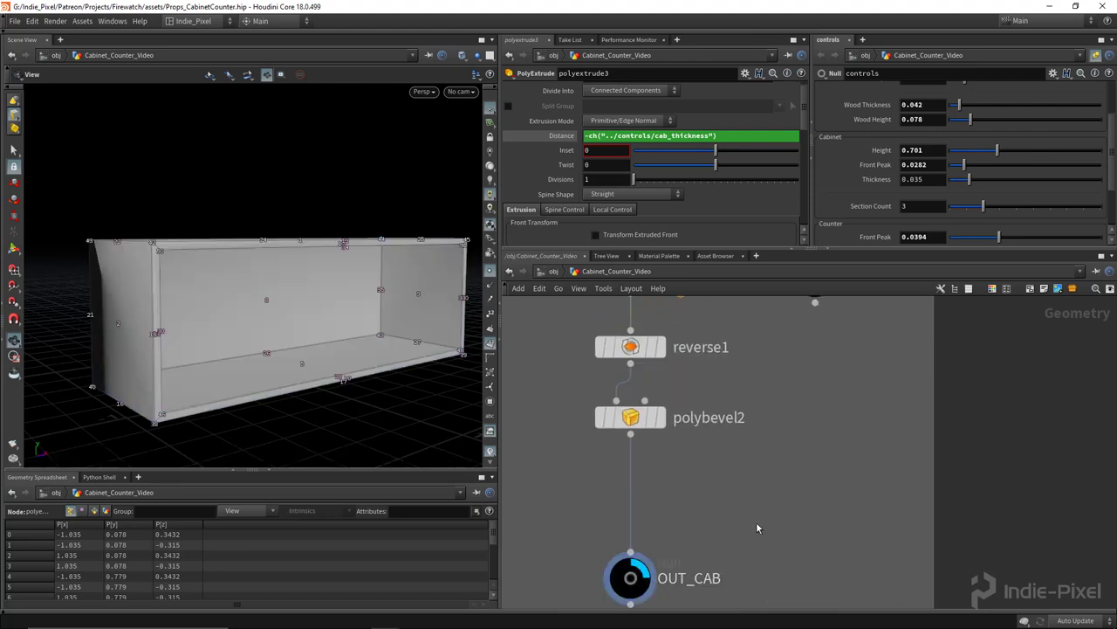
pyautogui.press('h')
pyautogui.press('h')
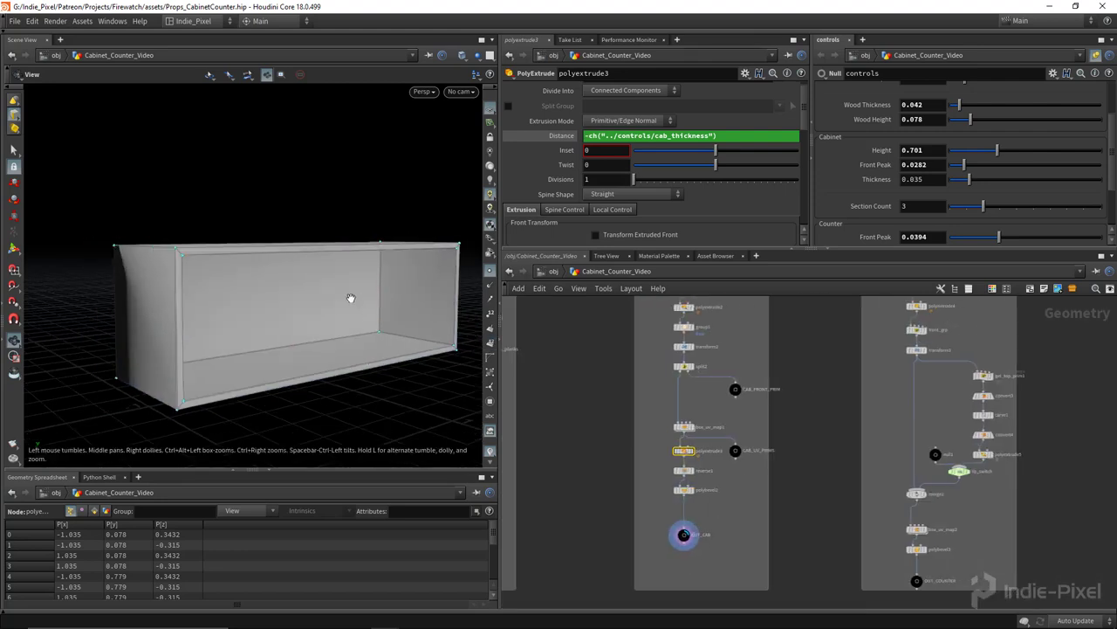
pyautogui.press('h')
pyautogui.scroll(10, 747, 499)
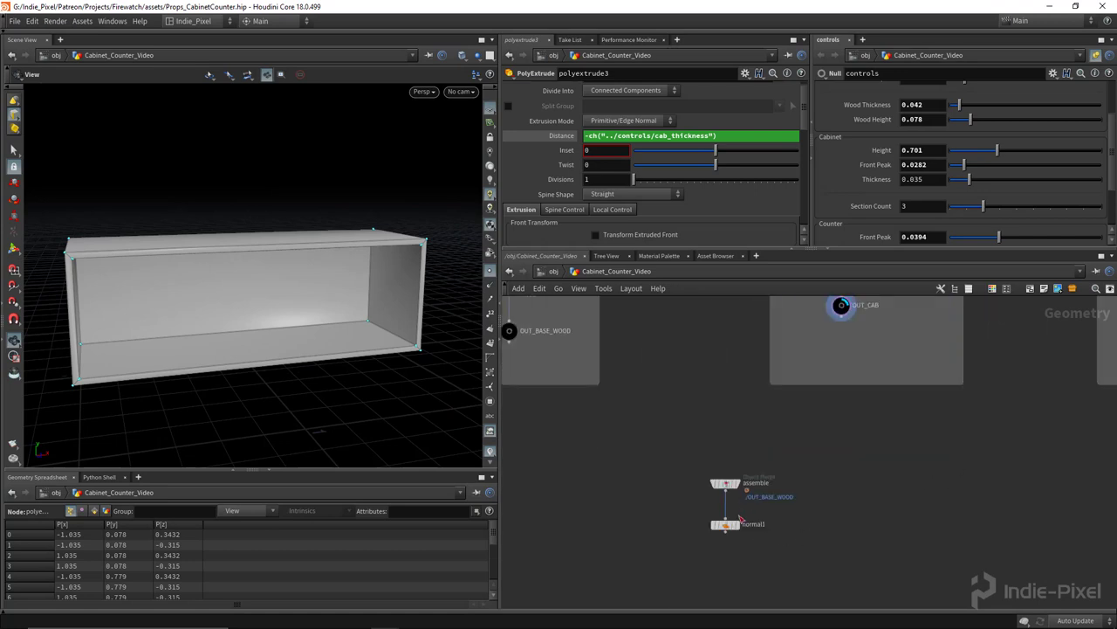
pyautogui.click(758, 535)
pyautogui.scroll(-8, 821, 489)
pyautogui.moveTo(997, 433); pyautogui.dragTo(736, 544, button='middle')
pyautogui.moveTo(958, 404); pyautogui.dragTo(832, 462, button='middle')
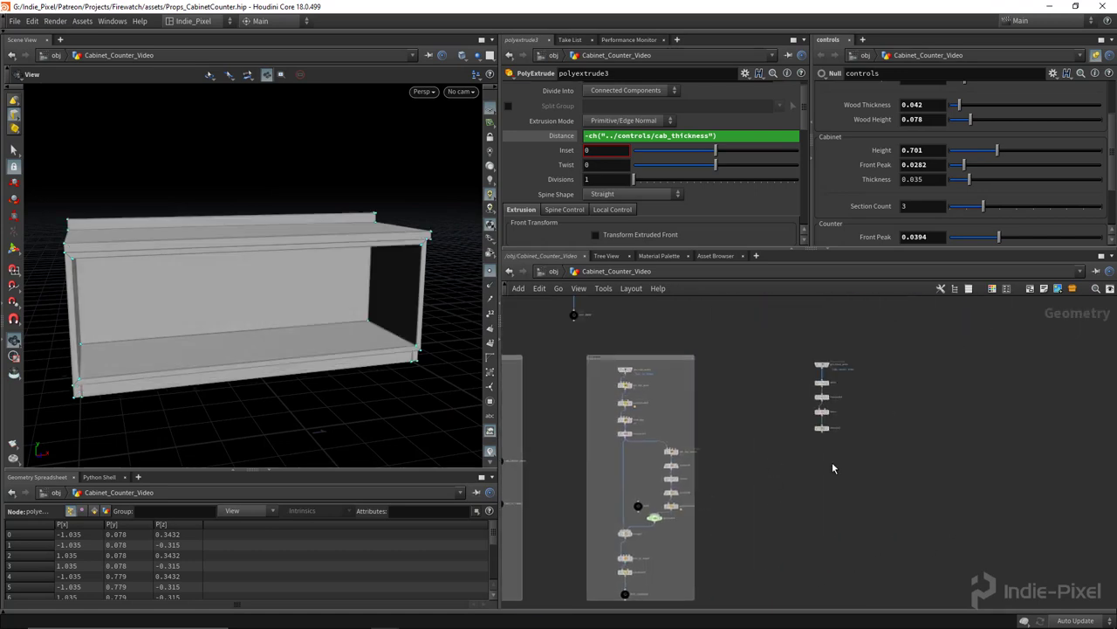
# Display reverse2, add a PolyExtrude node below it, wire reverse2 into it and display the new node.
pyautogui.scroll(7, 832, 458)
pyautogui.moveTo(799, 390)
pyautogui.click(816, 370)
pyautogui.click(795, 390)
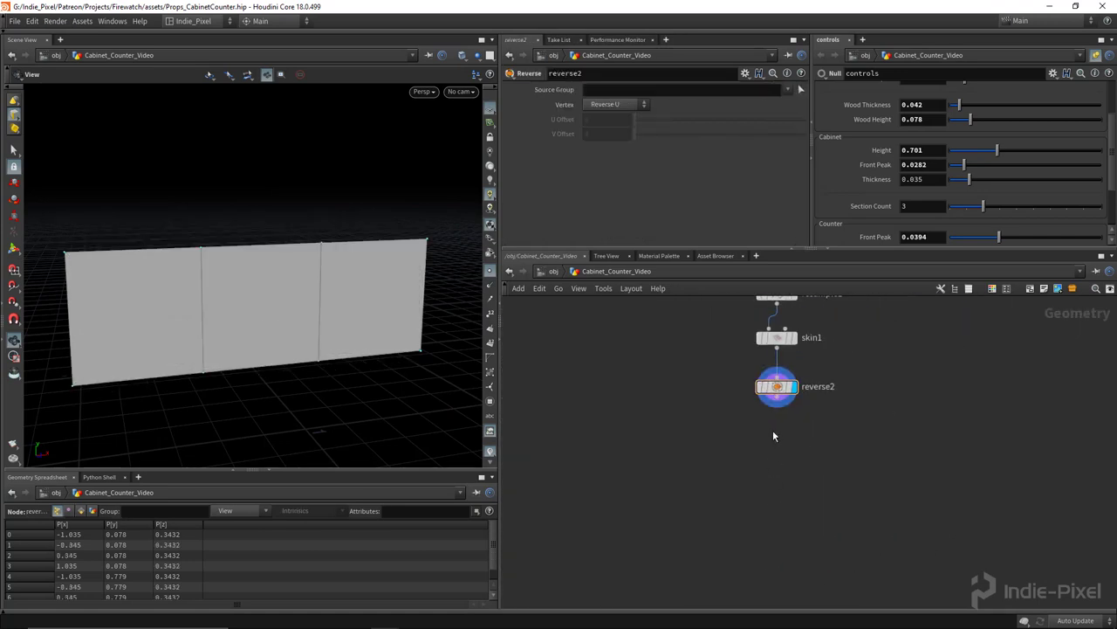
pyautogui.press('Tab')
pyautogui.write('poly')
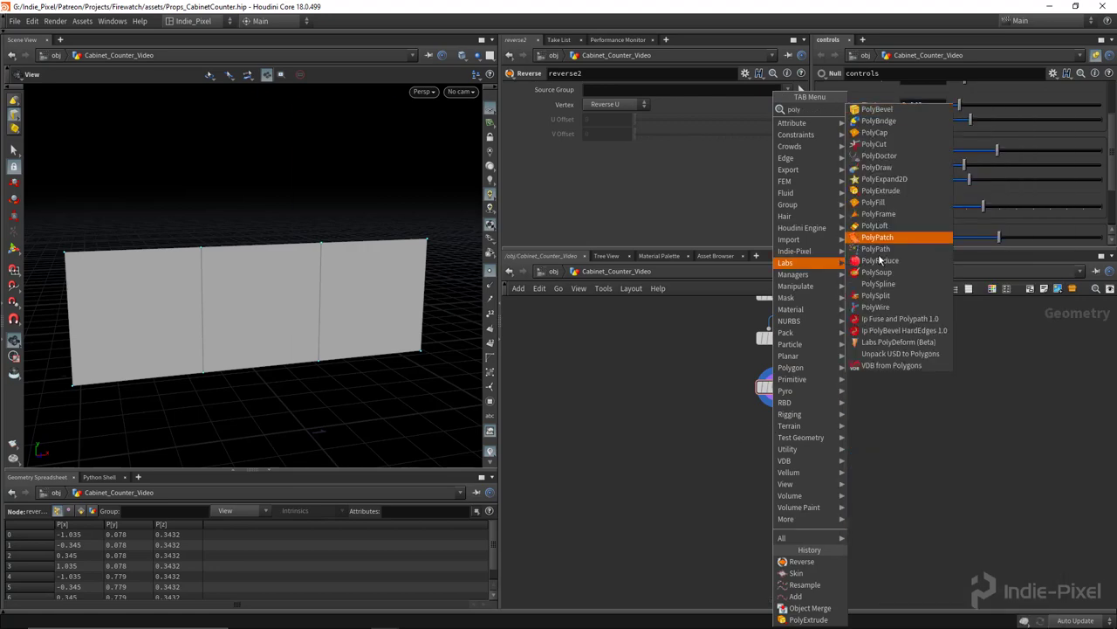
pyautogui.click(880, 190)
pyautogui.click(777, 446)
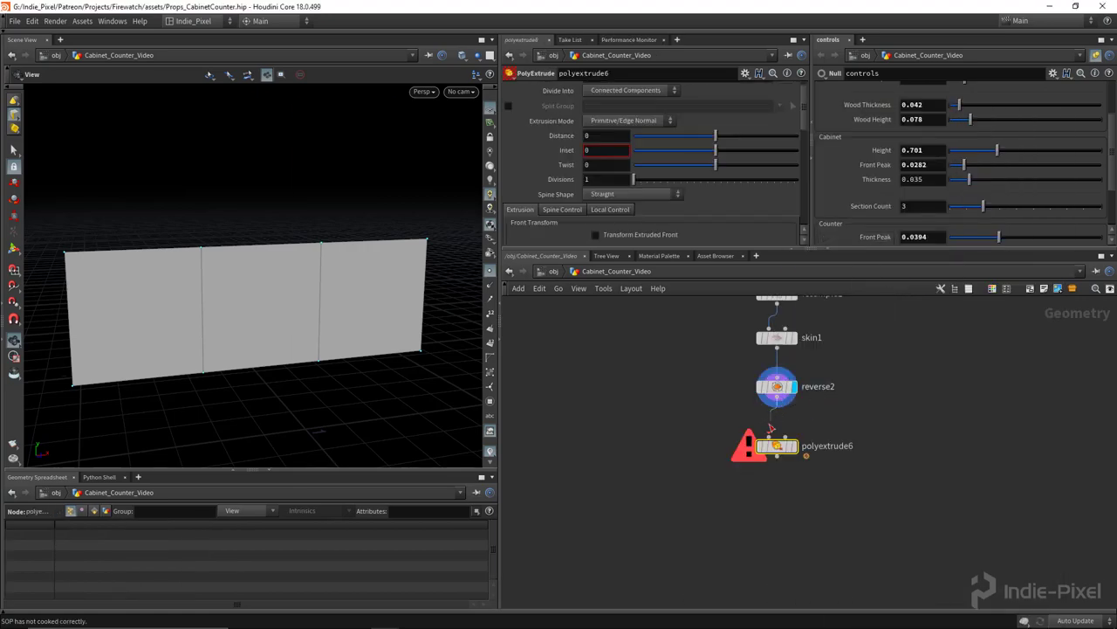
pyautogui.moveTo(777, 399); pyautogui.dragTo(774, 434)
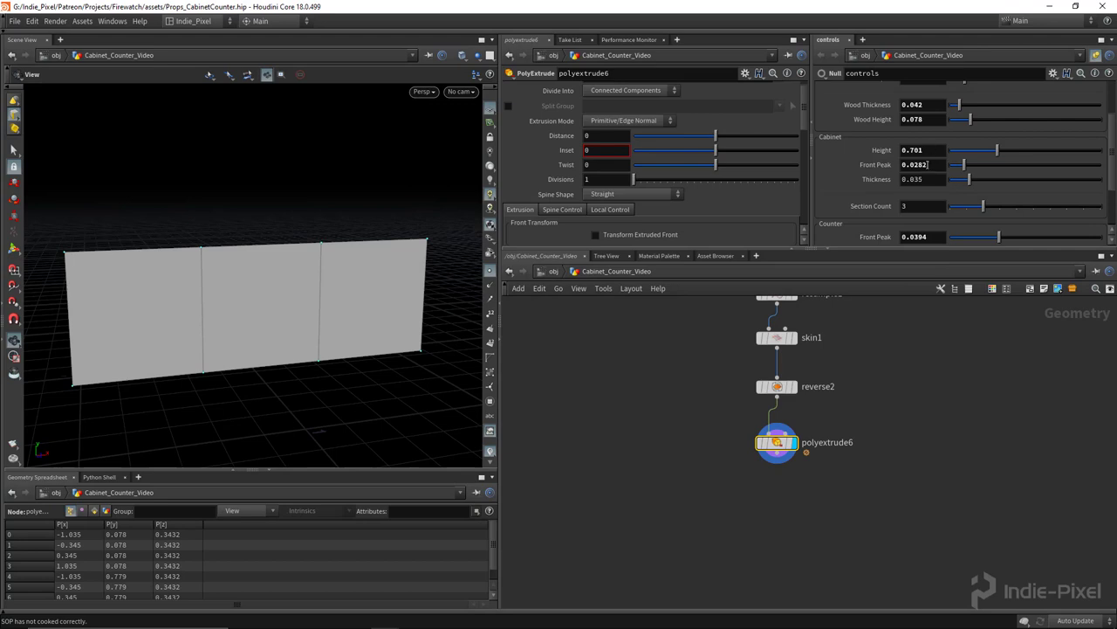
# Link polyextrude6's Inset to the controls node's cabinet Thickness by relative reference and disable Output Side.
pyautogui.rightClick(913, 181)
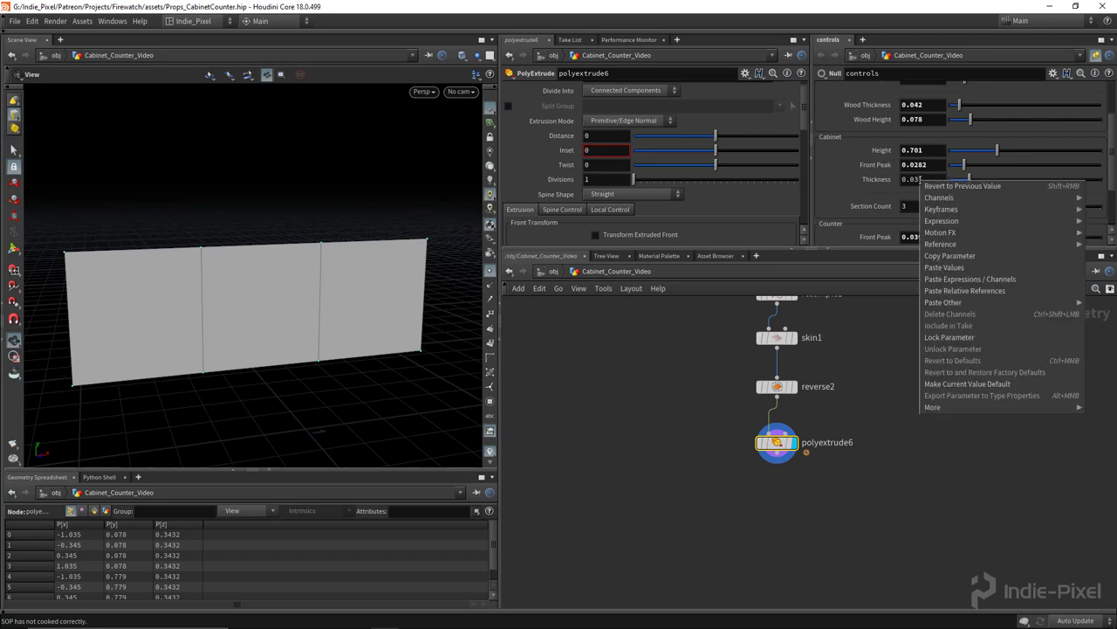
pyautogui.click(969, 255)
pyautogui.rightClick(596, 151)
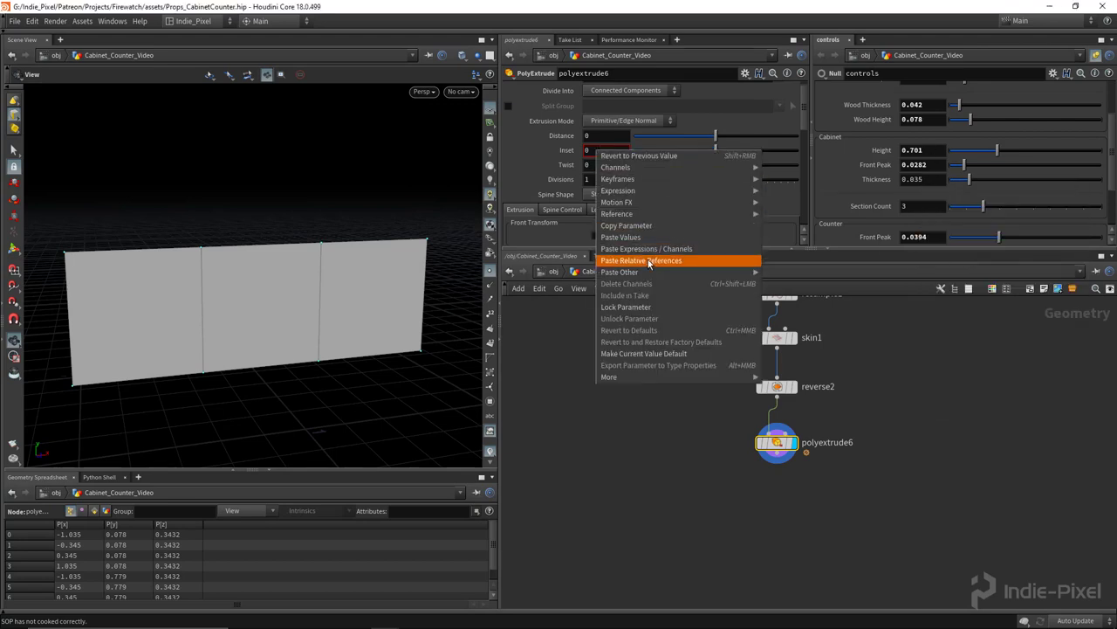
pyautogui.click(662, 261)
pyautogui.scroll(-5, 671, 187)
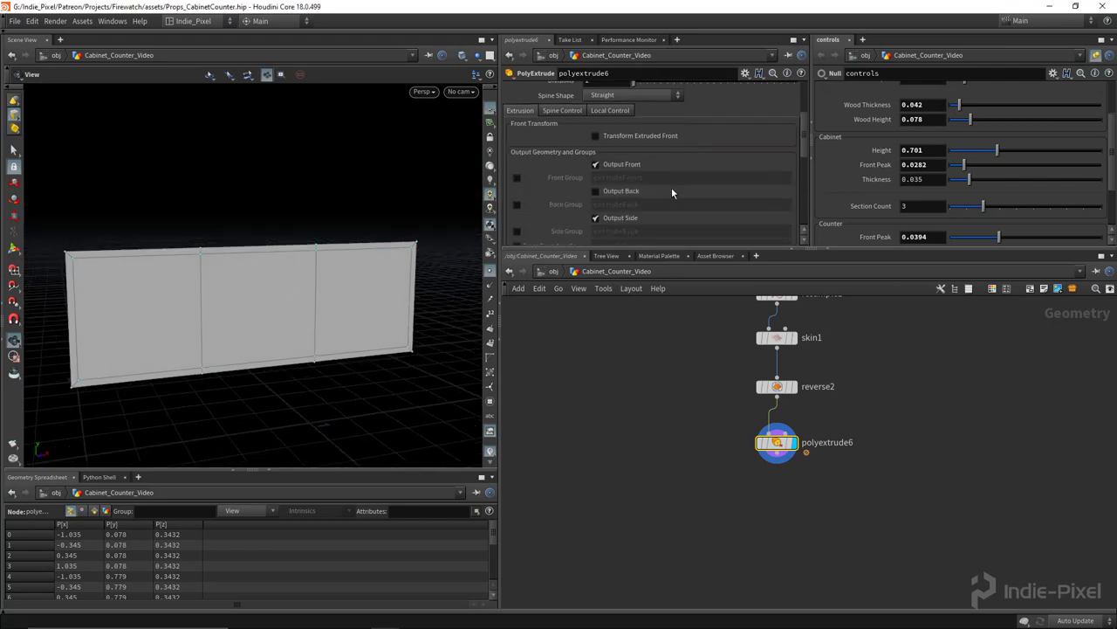
pyautogui.click(623, 192)
pyautogui.scroll(-2, 236, 312)
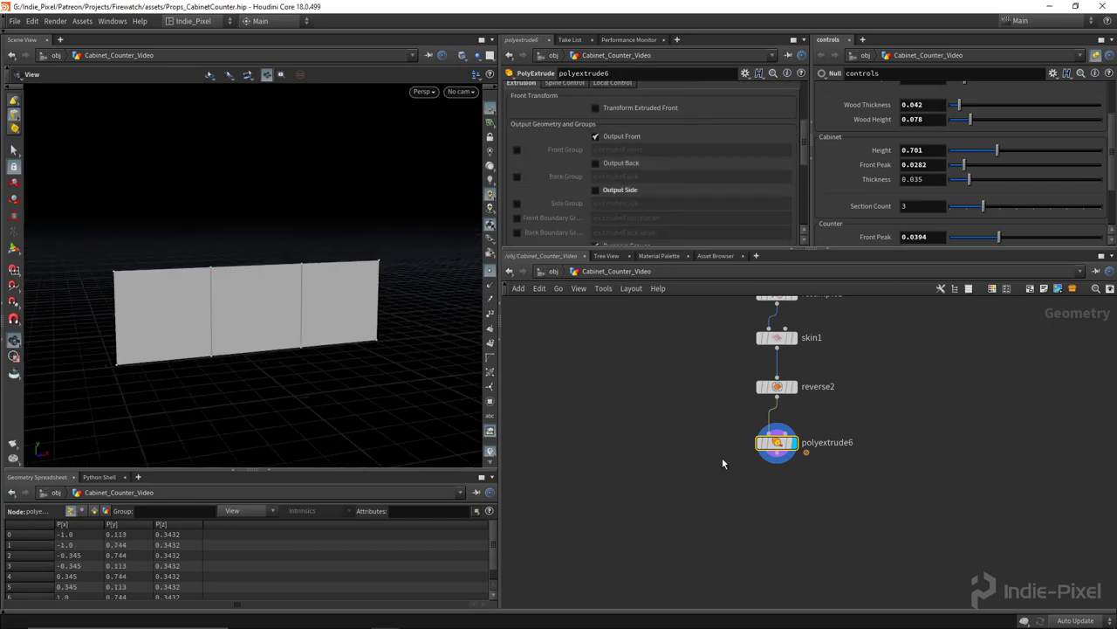
# Show normal1 as a template wireframe over the inset front sections.
pyautogui.scroll(-5, 722, 457)
pyautogui.moveTo(687, 559); pyautogui.dragTo(742, 491, button='middle')
pyautogui.scroll(5, 576, 495)
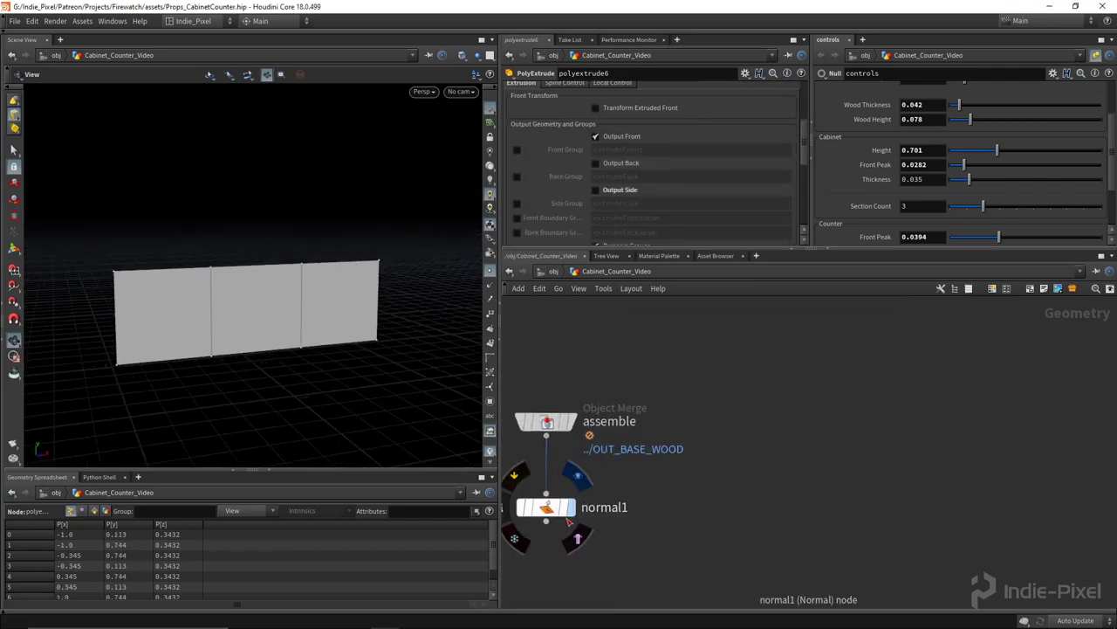
pyautogui.click(565, 509)
# Examine how the inset front sections fit inside the wireframe of the assembled counter, checking corners, top edge and divisions.
pyautogui.moveTo(149, 297); pyautogui.dragTo(272, 259)
pyautogui.moveTo(175, 249); pyautogui.dragTo(358, 234, button='right')
pyautogui.moveTo(46, 214); pyautogui.dragTo(122, 227)
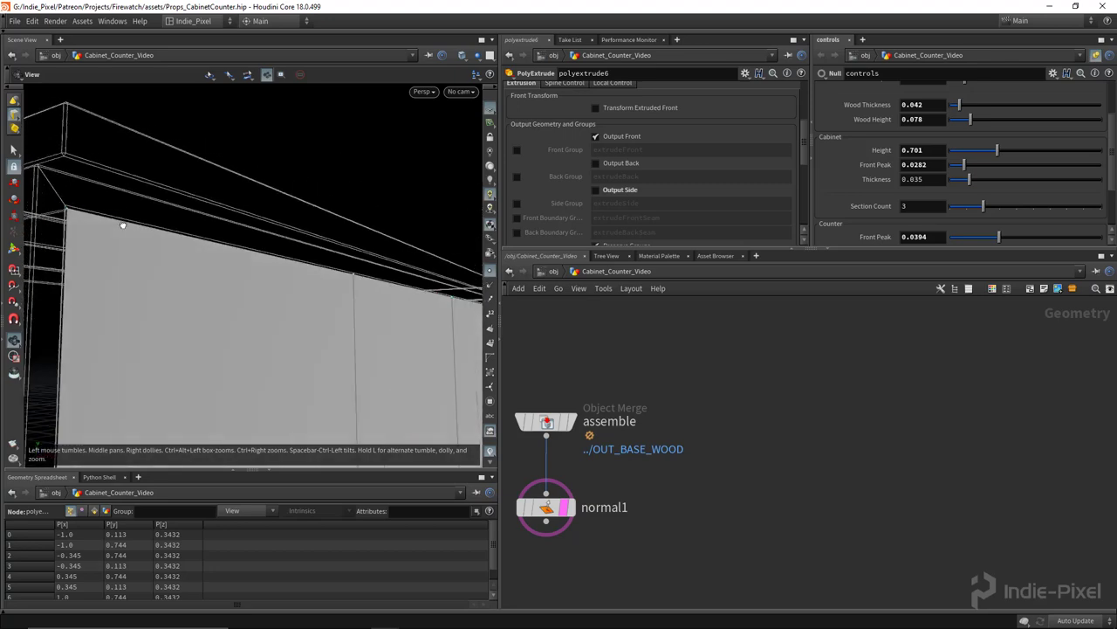
pyautogui.scroll(-10, 122, 226)
pyautogui.moveTo(254, 381); pyautogui.dragTo(262, 324)
pyautogui.scroll(4, 262, 325)
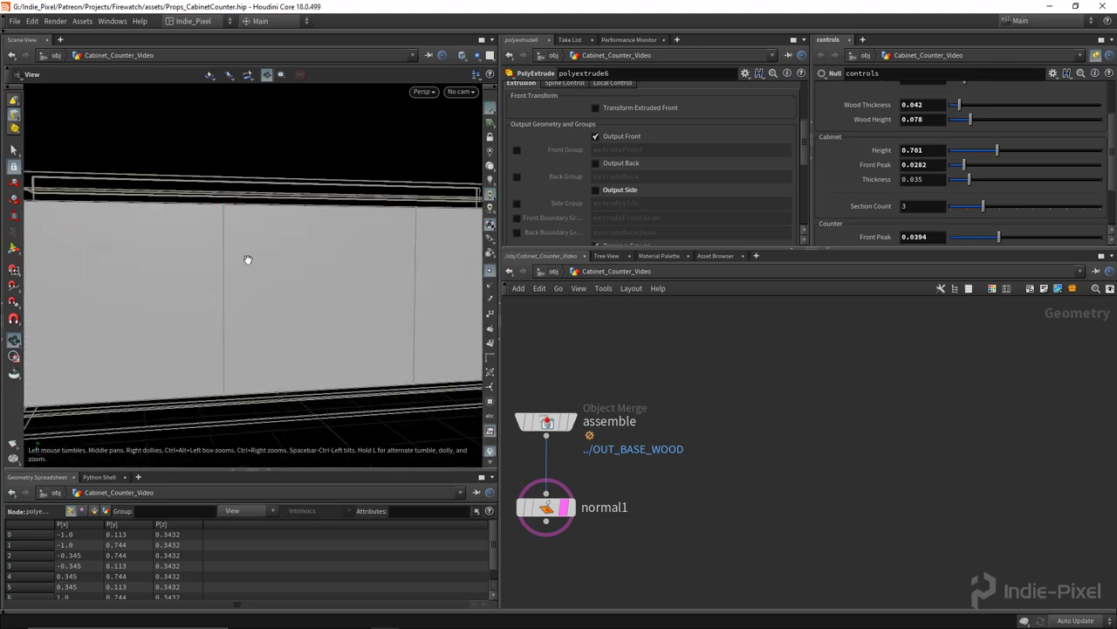
pyautogui.moveTo(236, 248); pyautogui.dragTo(200, 247)
pyautogui.moveTo(199, 247); pyautogui.dragTo(236, 244, button='right')
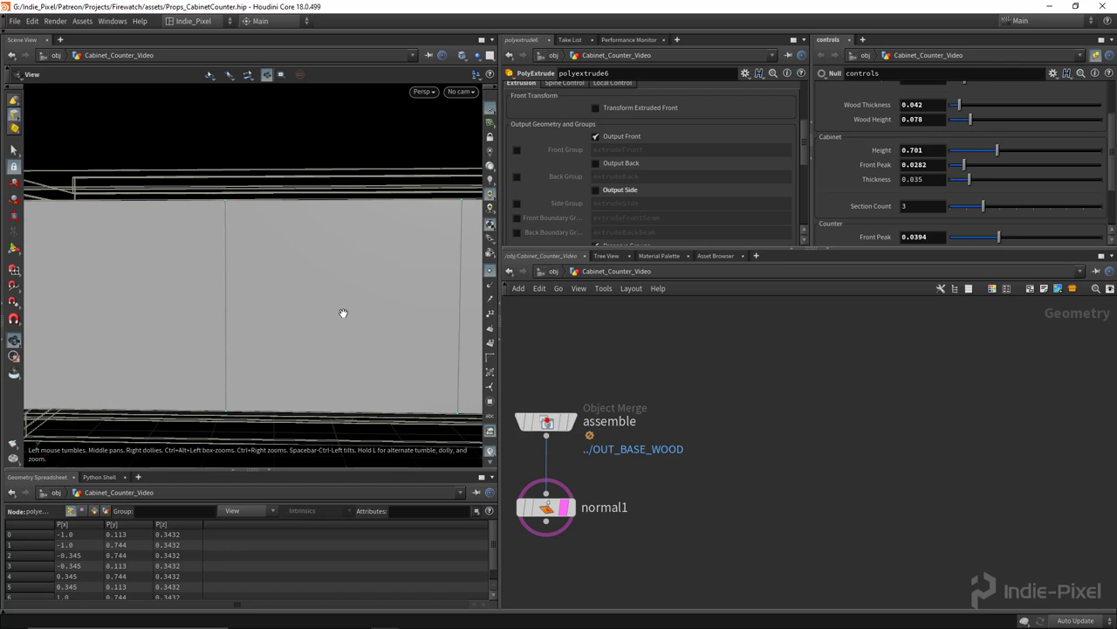
pyautogui.scroll(-3, 344, 313)
pyautogui.moveTo(336, 316); pyautogui.dragTo(263, 311, button='middle')
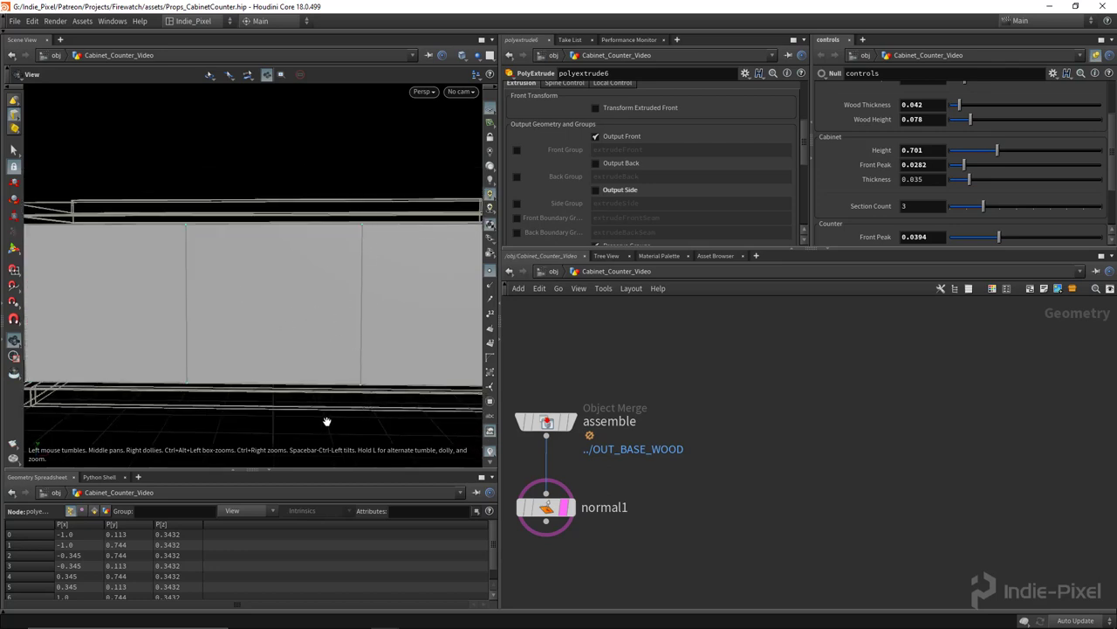
pyautogui.moveTo(302, 297); pyautogui.dragTo(202, 297, button='right')
pyautogui.moveTo(202, 297); pyautogui.dragTo(228, 295)
pyautogui.scroll(3, 213, 238)
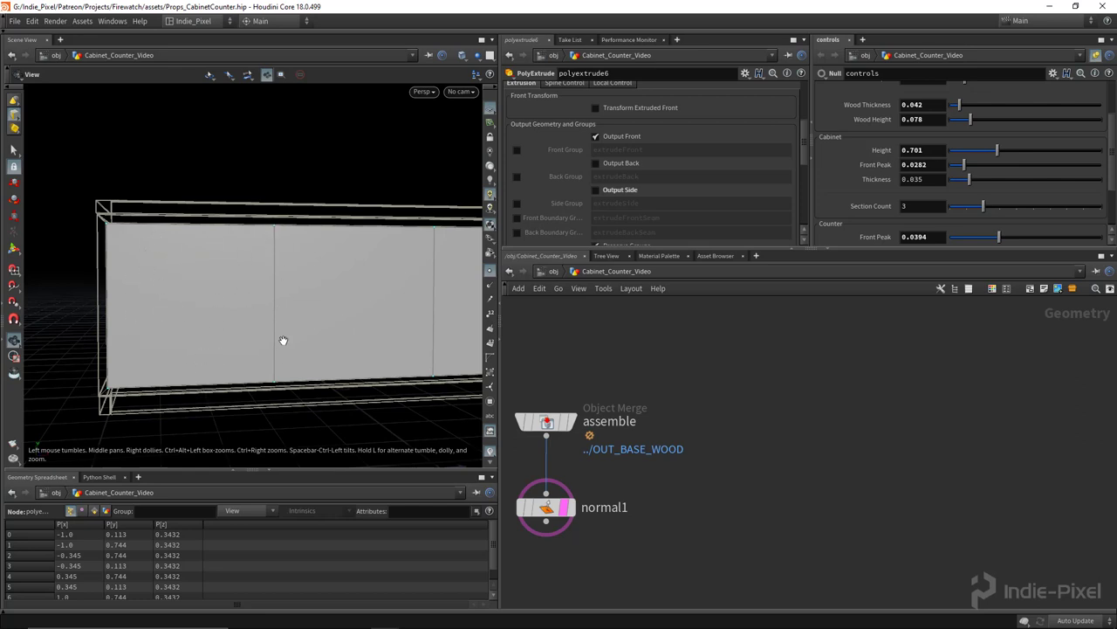
pyautogui.moveTo(360, 314); pyautogui.dragTo(306, 286, button='right')
pyautogui.moveTo(346, 290); pyautogui.dragTo(223, 294, button='middle')
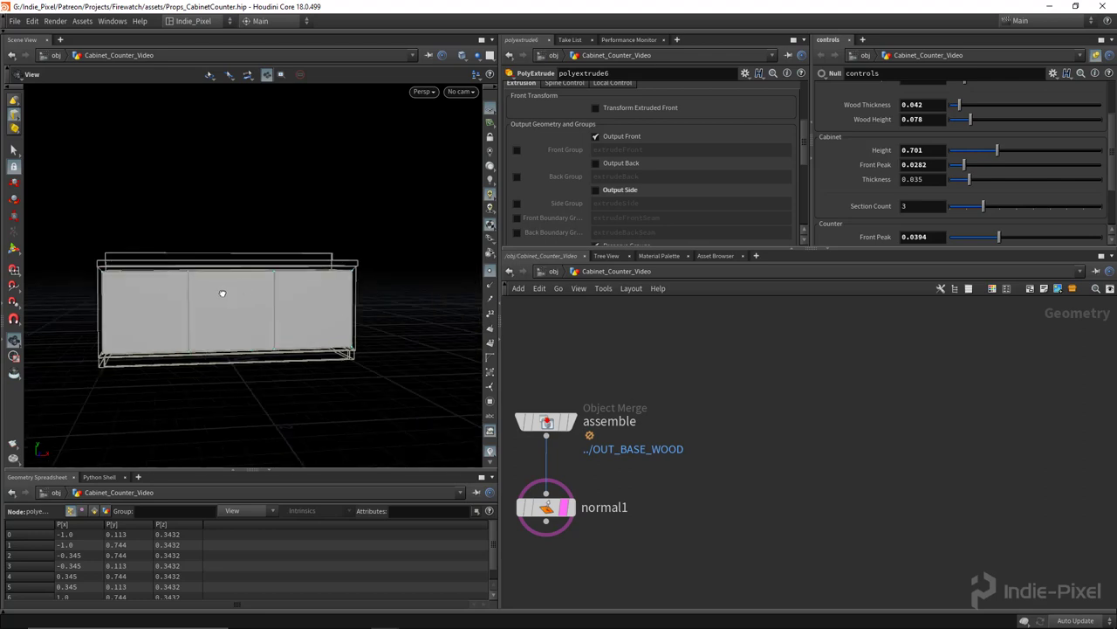
pyautogui.moveTo(223, 293); pyautogui.dragTo(229, 297)
# Place an Add node below polyextrude6, wire polyextrude6 into it and display it.
pyautogui.scroll(-3, 612, 389)
pyautogui.moveTo(790, 384); pyautogui.dragTo(702, 486, button='middle')
pyautogui.moveTo(1000, 351); pyautogui.dragTo(517, 550, button='middle')
pyautogui.scroll(-3, 796, 401)
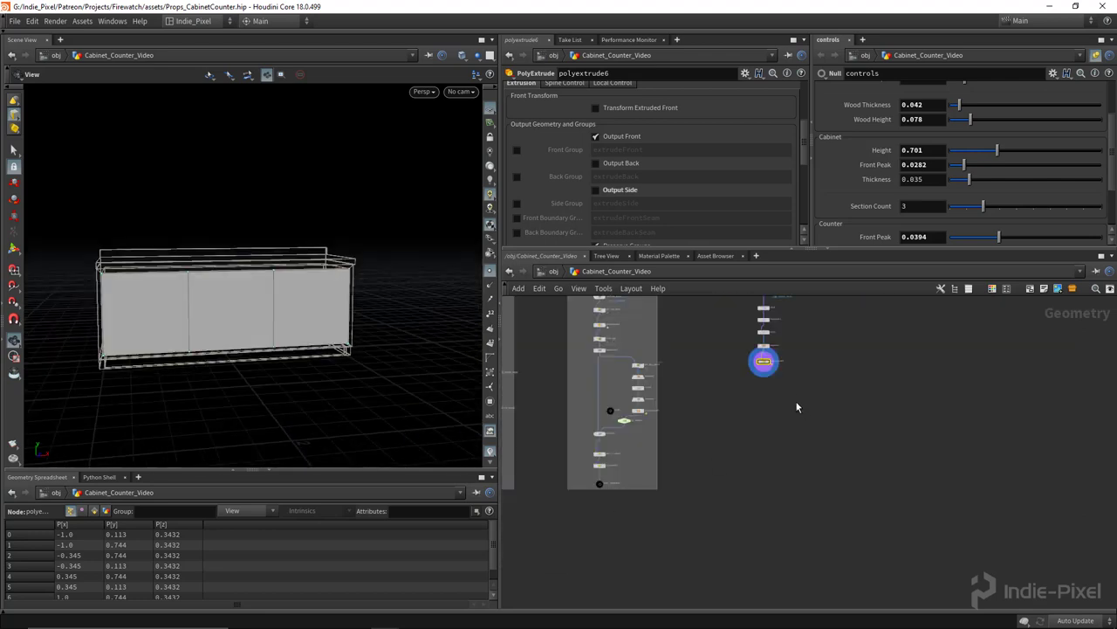
pyautogui.moveTo(797, 407); pyautogui.dragTo(803, 441, button='middle')
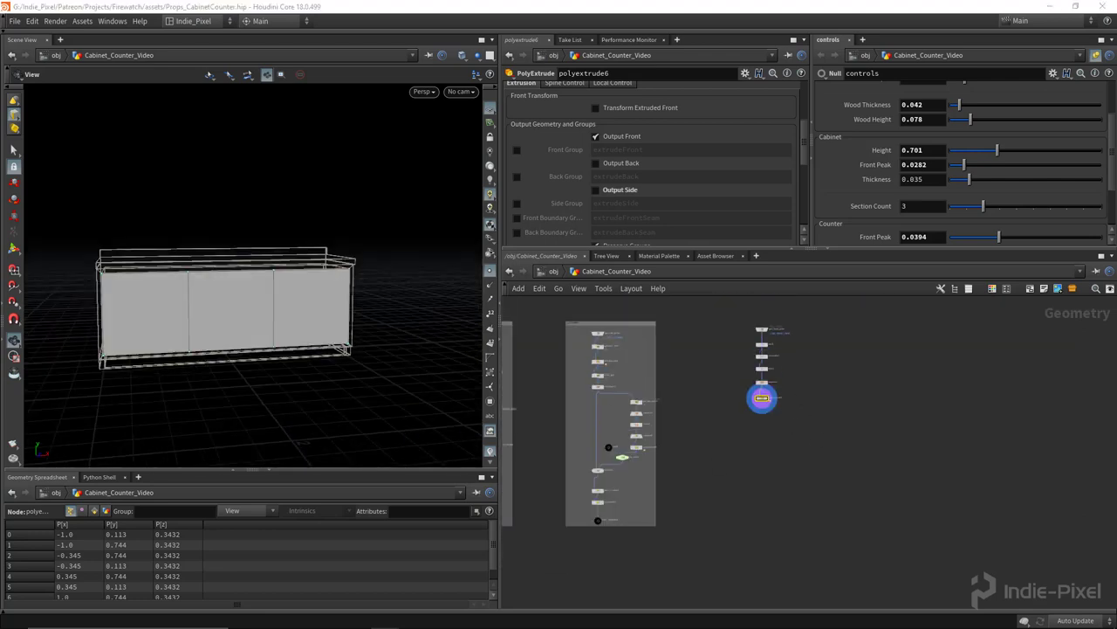
pyautogui.scroll(5, 777, 437)
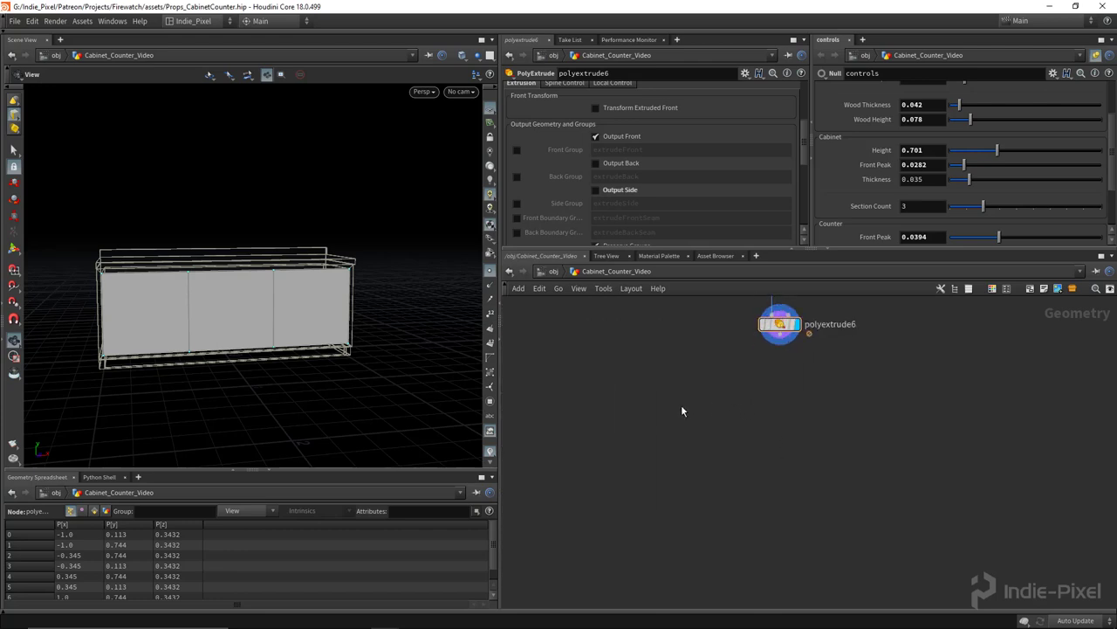
pyautogui.press('Tab')
pyautogui.write('add')
pyautogui.press('Return')
pyautogui.click(681, 404)
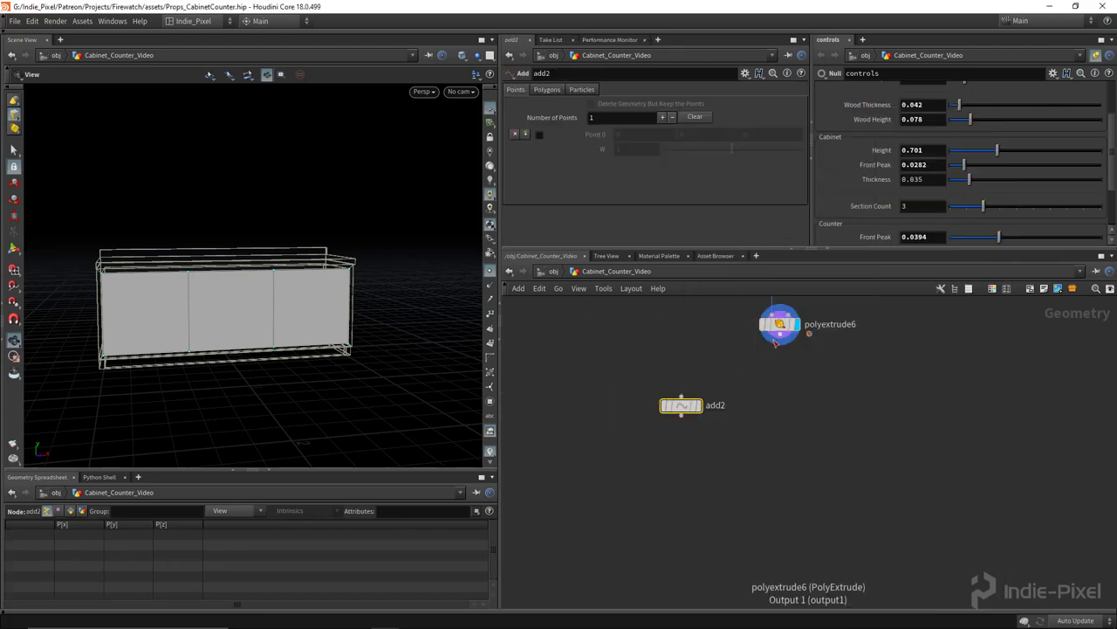
pyautogui.click(699, 405)
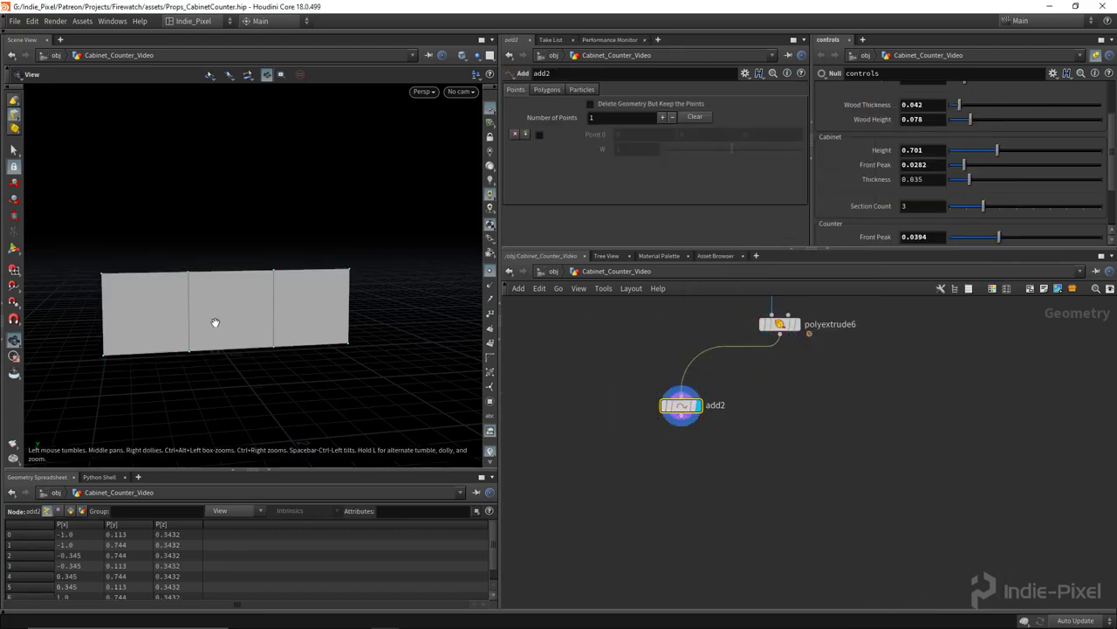
# Enable Delete Geometry But Keep the Points on add2.
pyautogui.moveTo(215, 322); pyautogui.dragTo(240, 323)
pyautogui.moveTo(240, 323); pyautogui.dragTo(280, 302, button='middle')
pyautogui.click(637, 103)
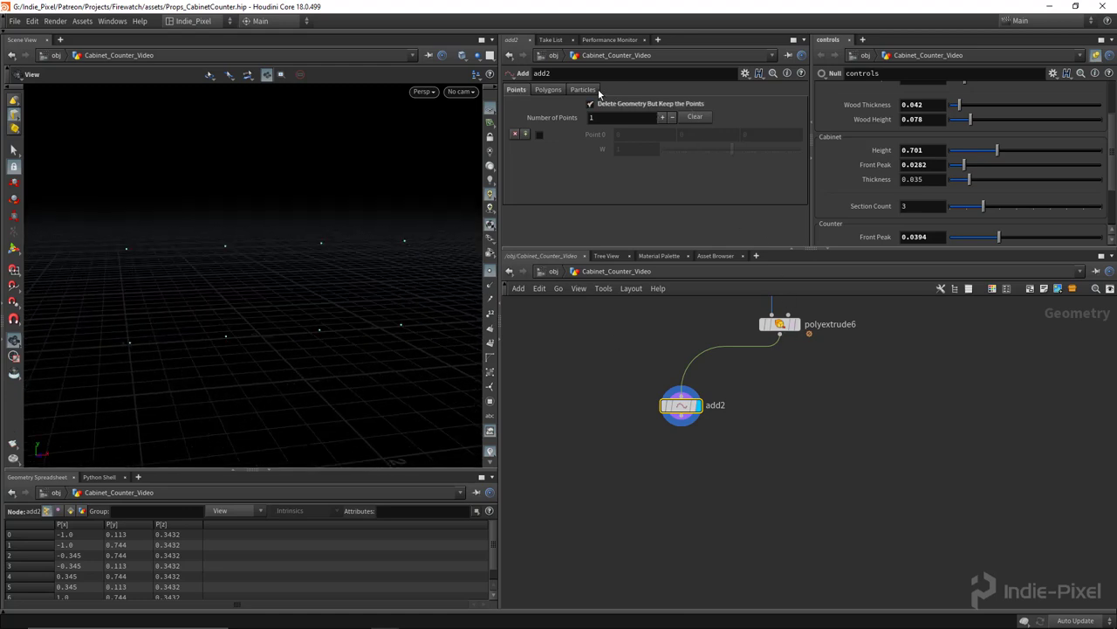
# Generate add2's polygons by group, using Groups of N points so each pair of points forms a separate vertical line.
pyautogui.click(548, 89)
pyautogui.click(576, 120)
pyautogui.click(613, 149)
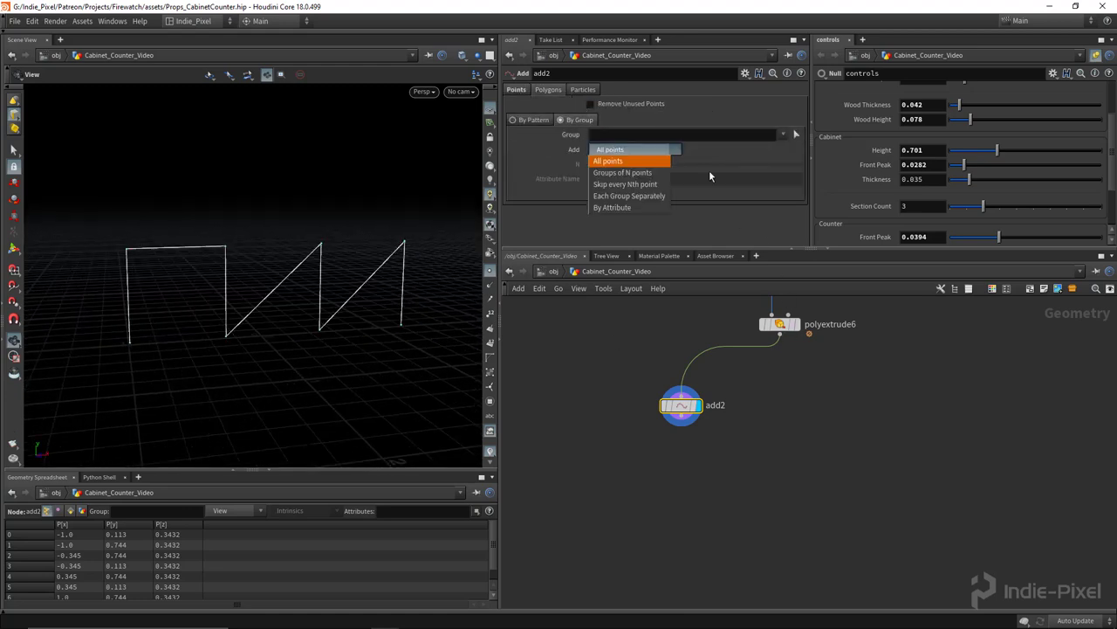
pyautogui.click(607, 161)
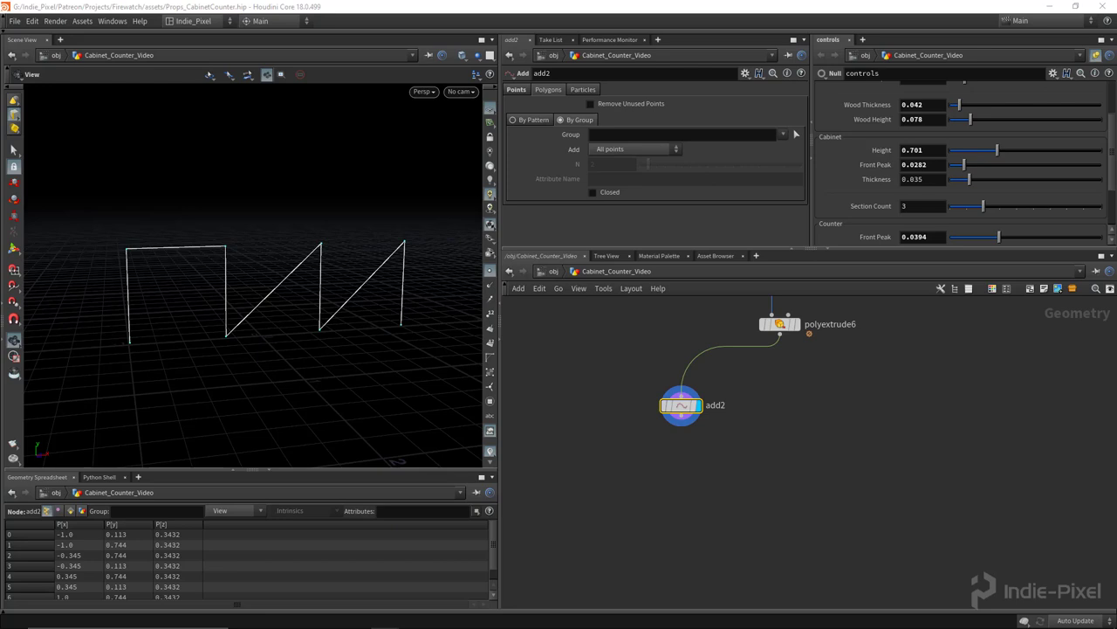
pyautogui.click(656, 150)
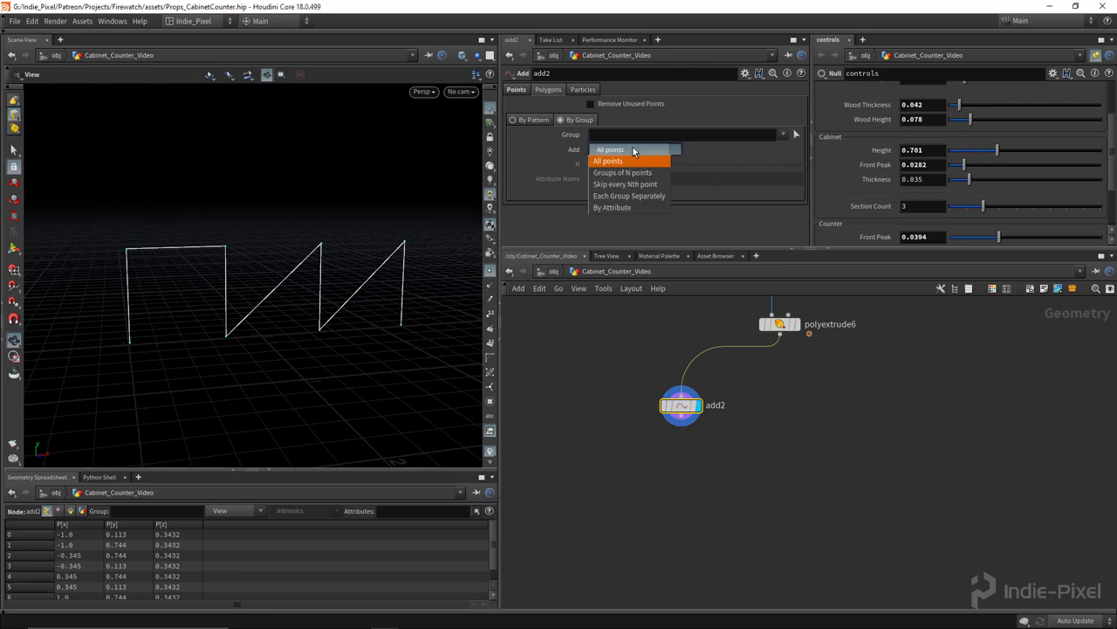
pyautogui.click(623, 173)
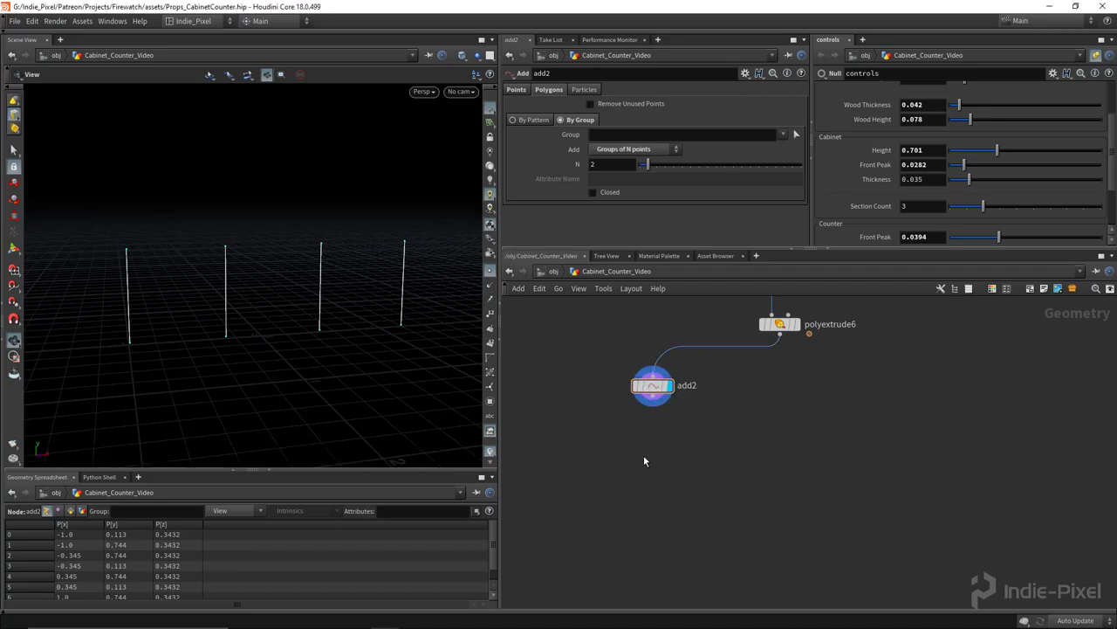
# Place a Group by Range node below add2, wire add2 into it and display it.
pyautogui.press('Tab')
pyautogui.write('gro')
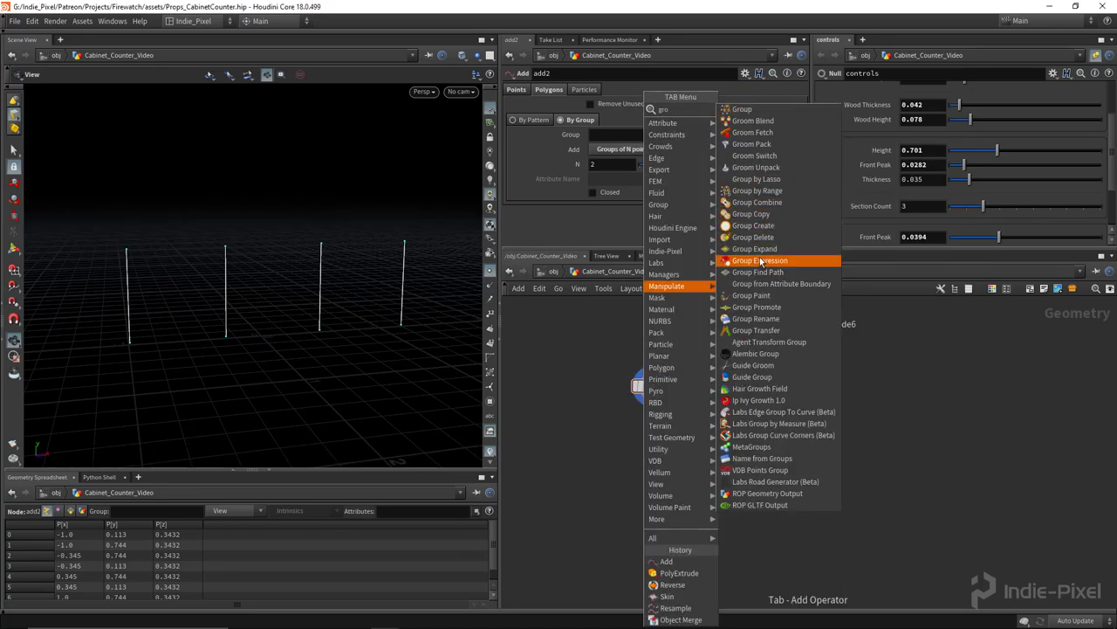
pyautogui.click(768, 190)
pyautogui.click(639, 448)
pyautogui.scroll(3, 656, 406)
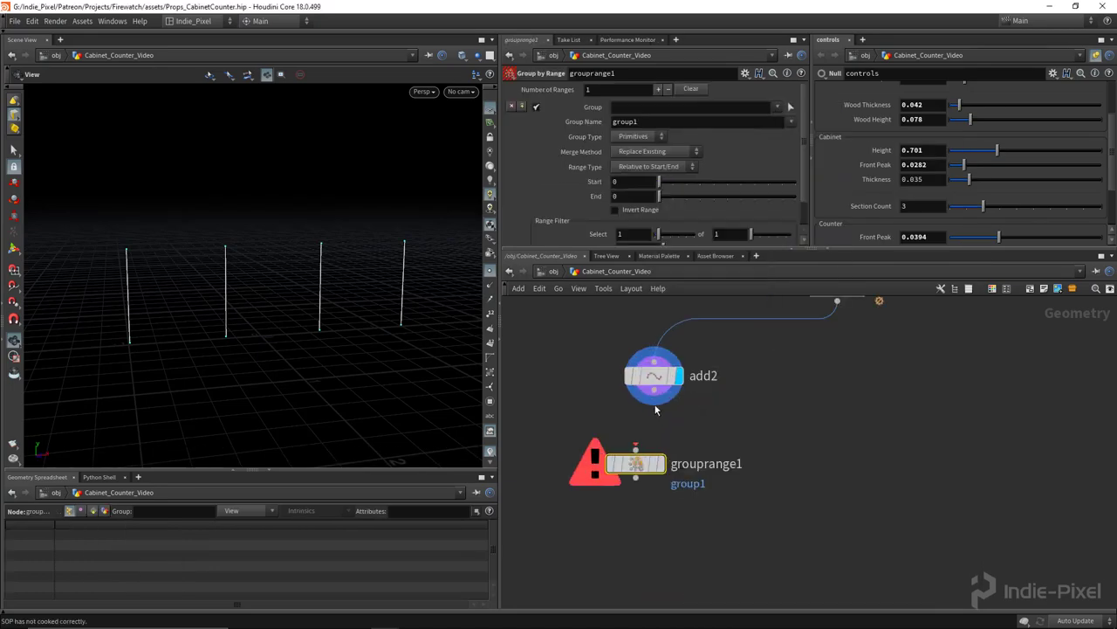
pyautogui.moveTo(655, 387); pyautogui.dragTo(666, 456)
pyautogui.click(661, 475)
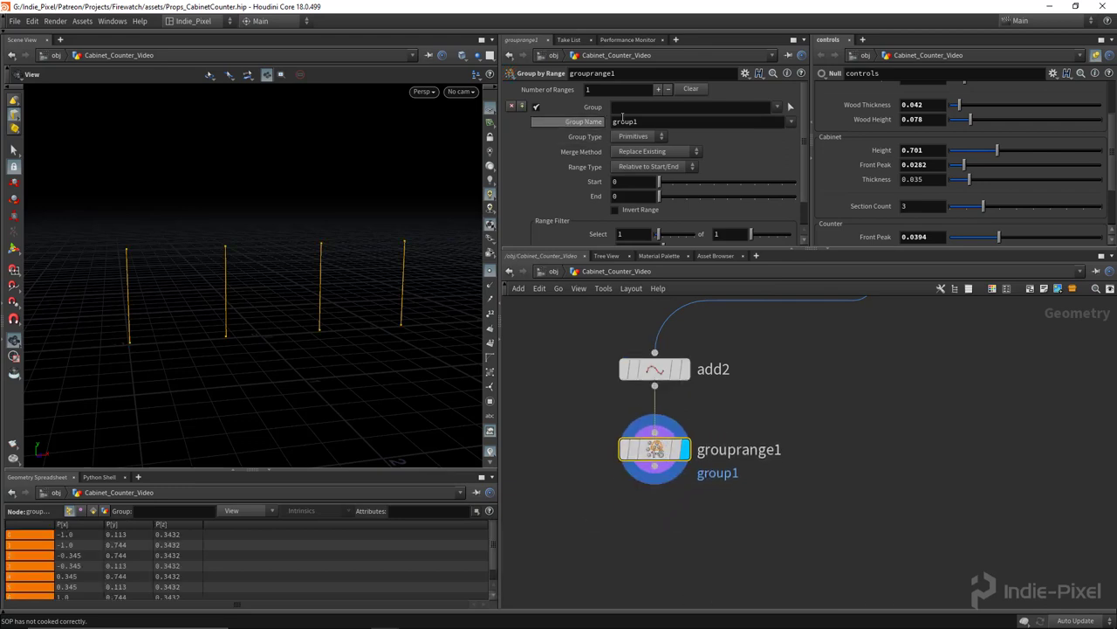
# Name the range group outer, set its Start and End to 1 and invert the range.
pyautogui.doubleClick(651, 121)
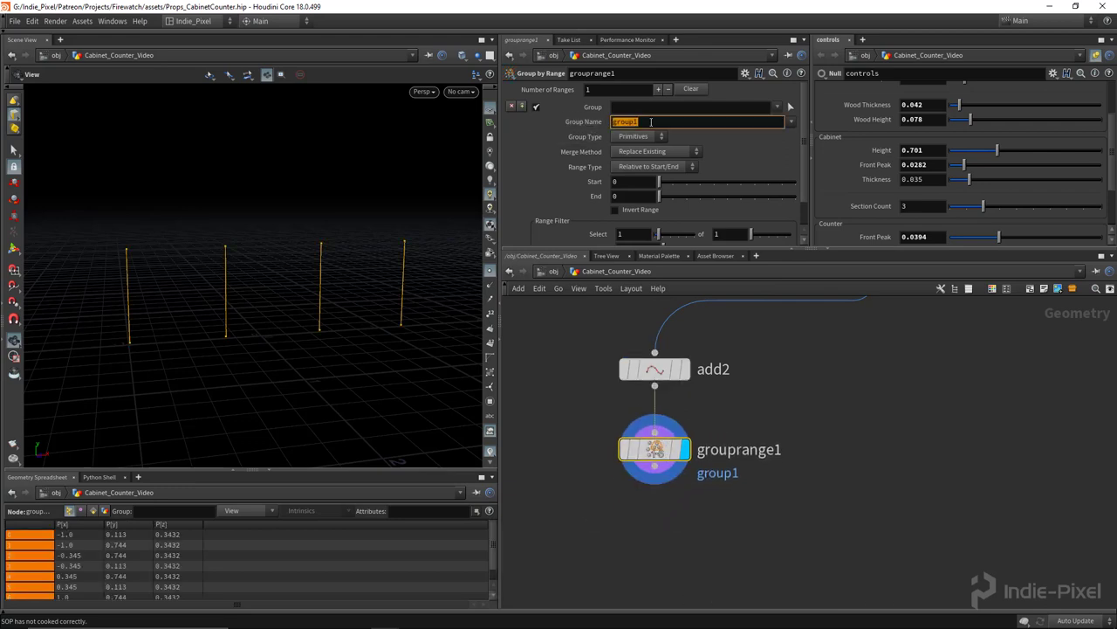
pyautogui.write('outer')
pyautogui.press('Return')
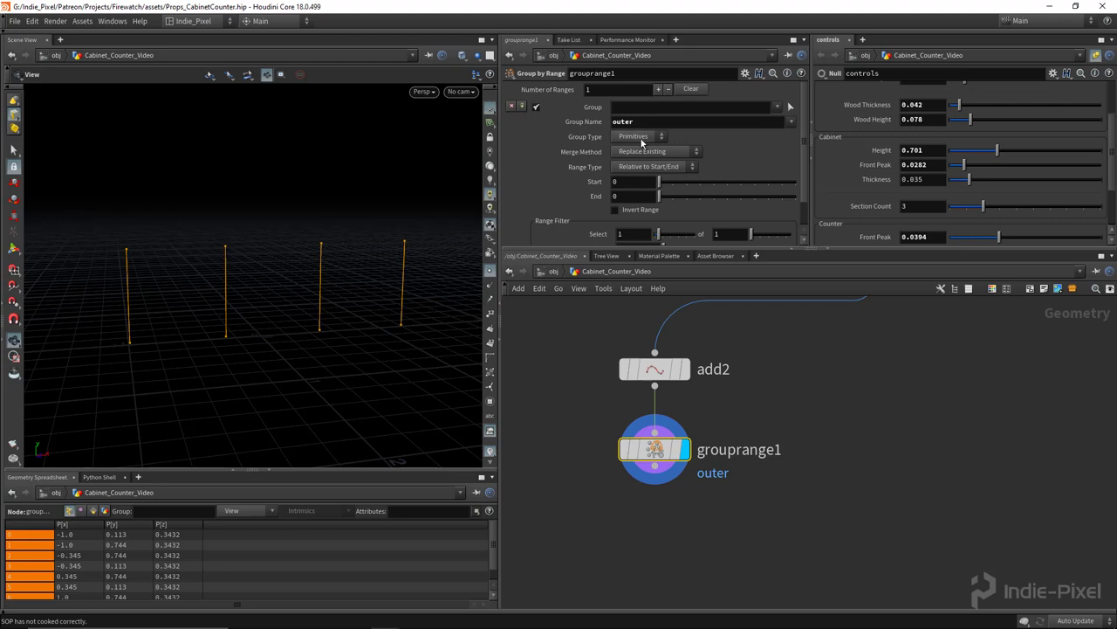
pyautogui.moveTo(659, 185); pyautogui.dragTo(670, 187)
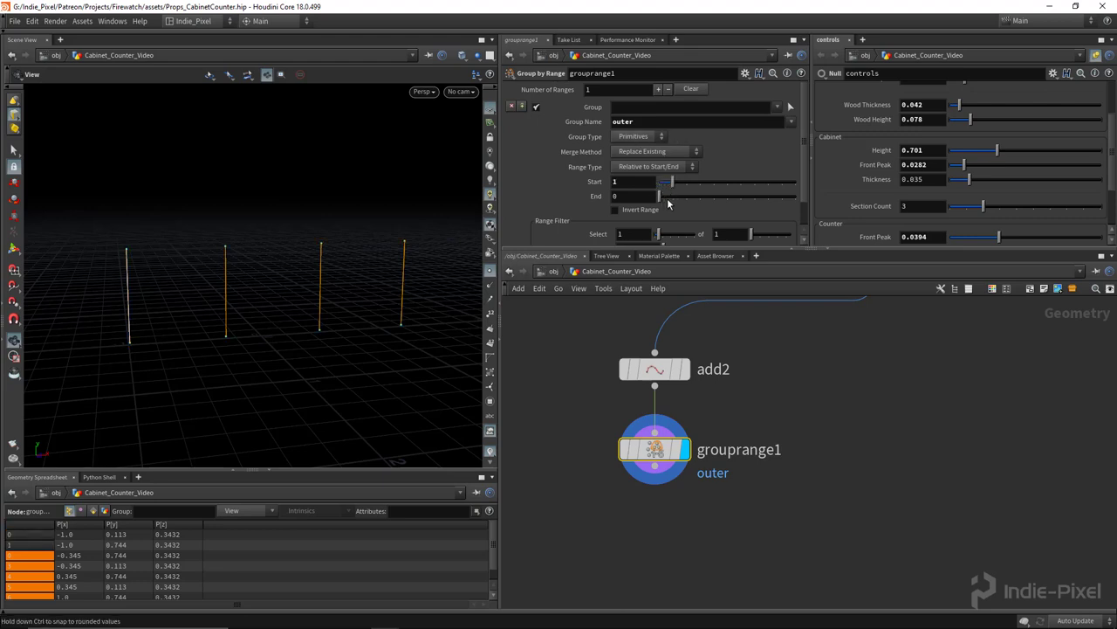
pyautogui.click(667, 197)
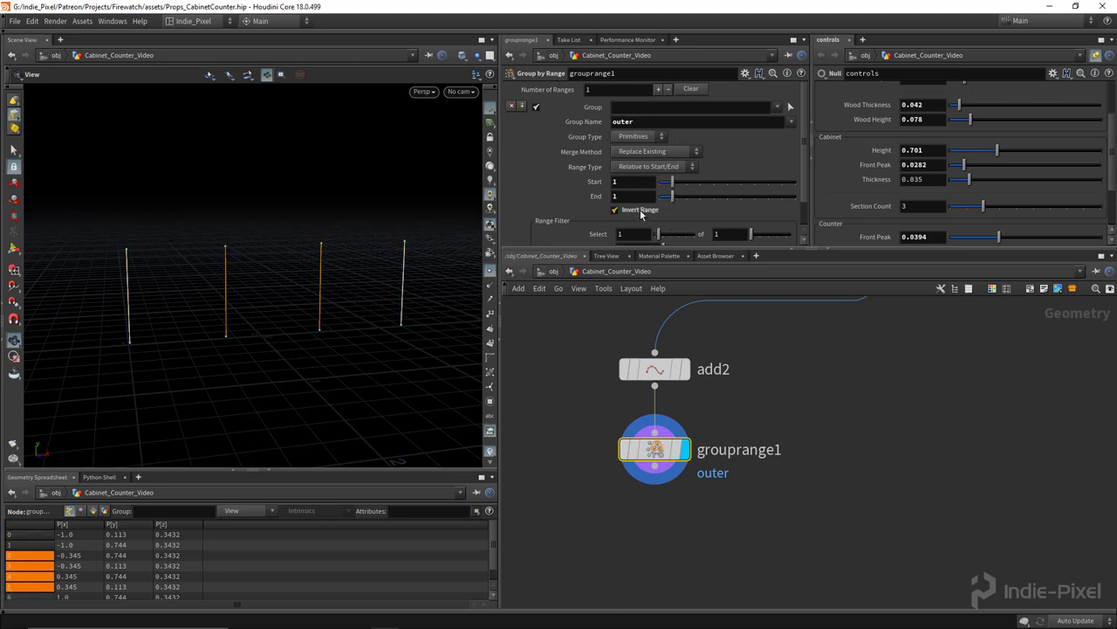
pyautogui.click(640, 210)
# Place a Blast node below grouprange1, wire it in, display it and make it delete the outer group.
pyautogui.moveTo(671, 514); pyautogui.dragTo(689, 444, button='middle')
pyautogui.press('Tab')
pyautogui.write('blast')
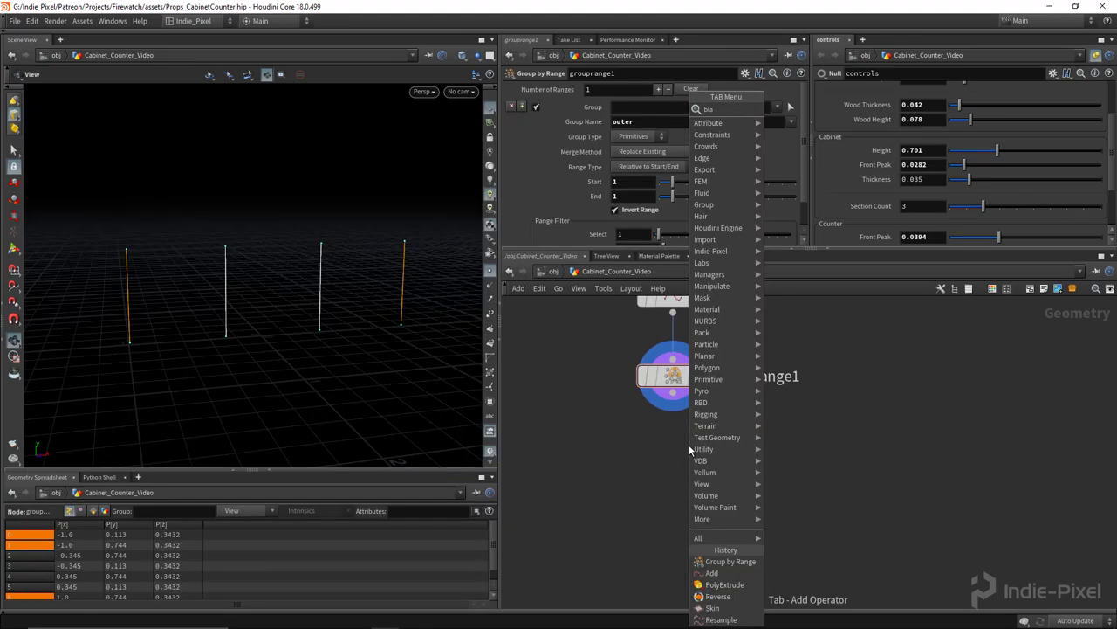
pyautogui.press('Return')
pyautogui.click(674, 469)
pyautogui.moveTo(675, 470); pyautogui.dragTo(667, 468)
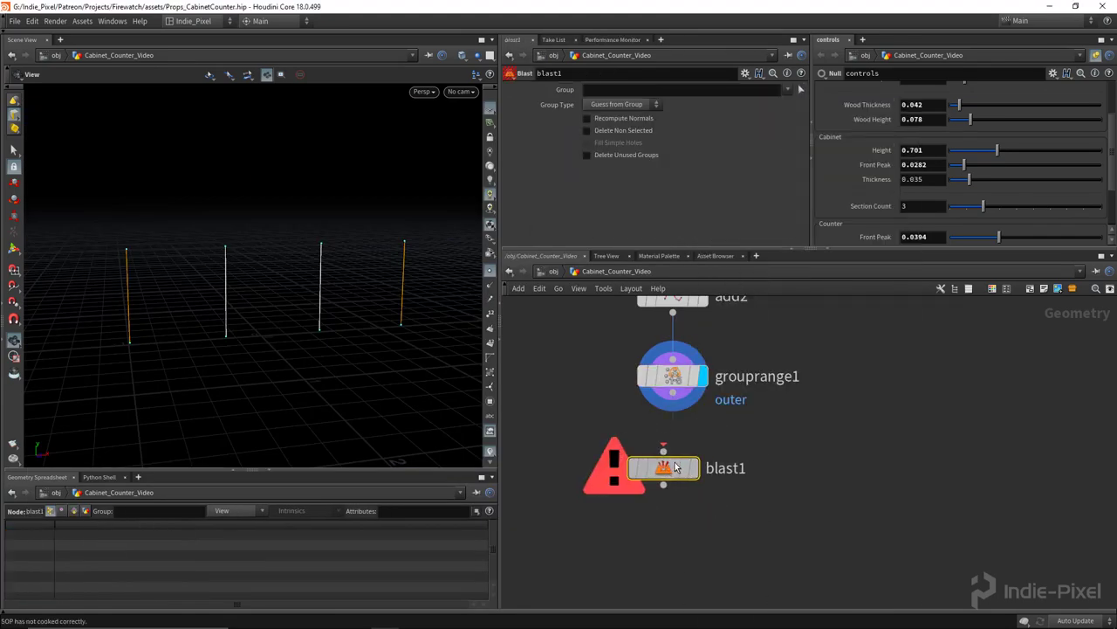
pyautogui.moveTo(673, 392); pyautogui.dragTo(684, 453)
pyautogui.click(705, 461)
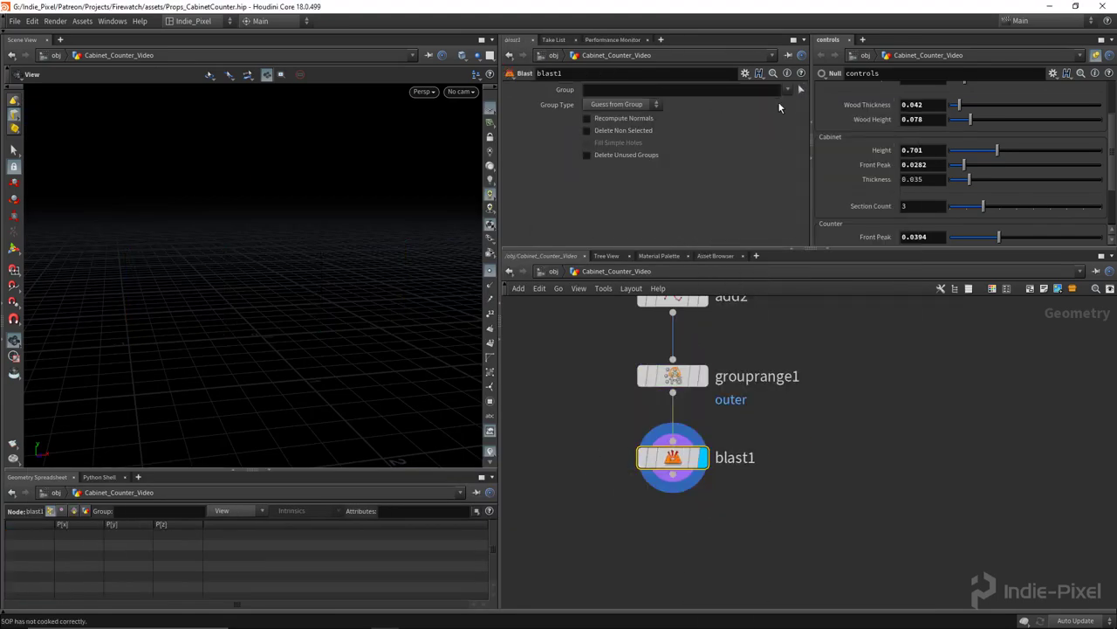
pyautogui.click(788, 90)
pyautogui.click(793, 126)
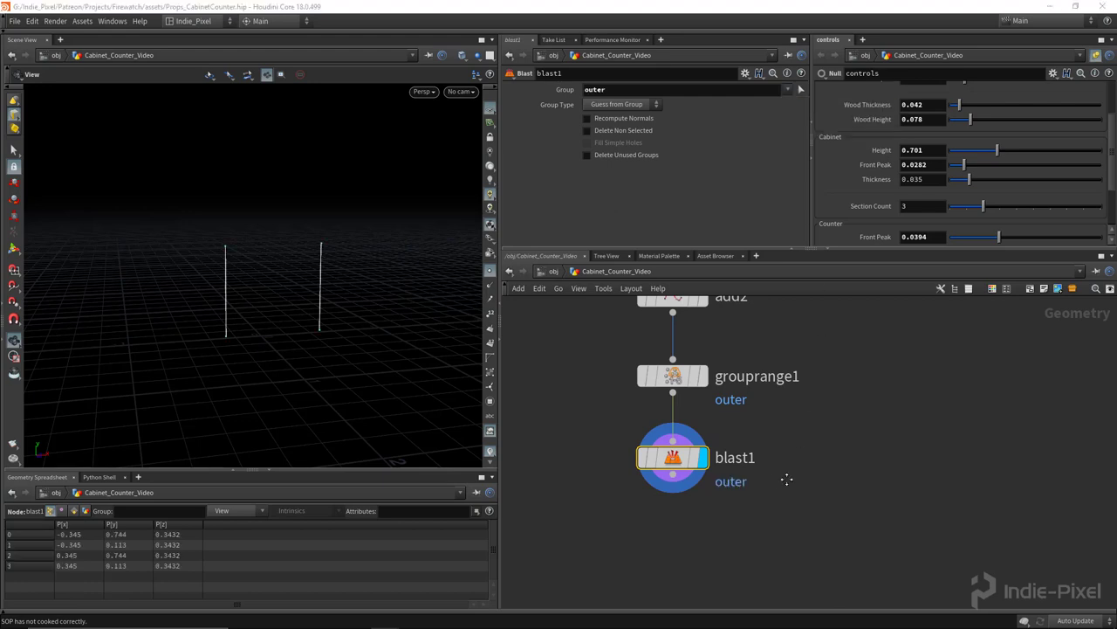
pyautogui.press('Tab')
pyautogui.write('de')
pyautogui.press('Return')
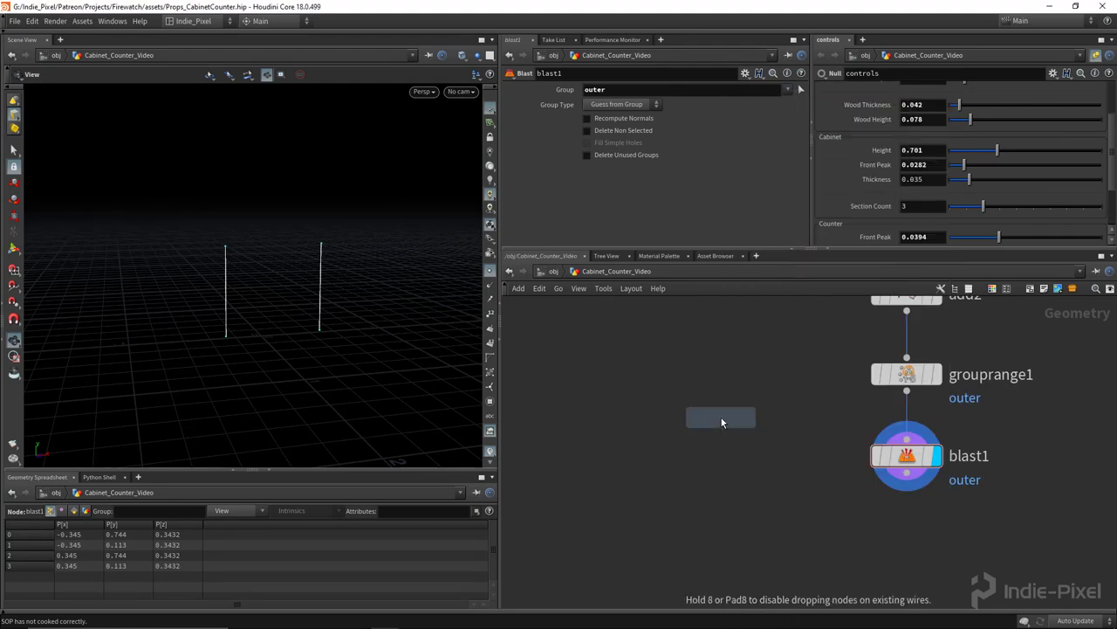
pyautogui.click(721, 417)
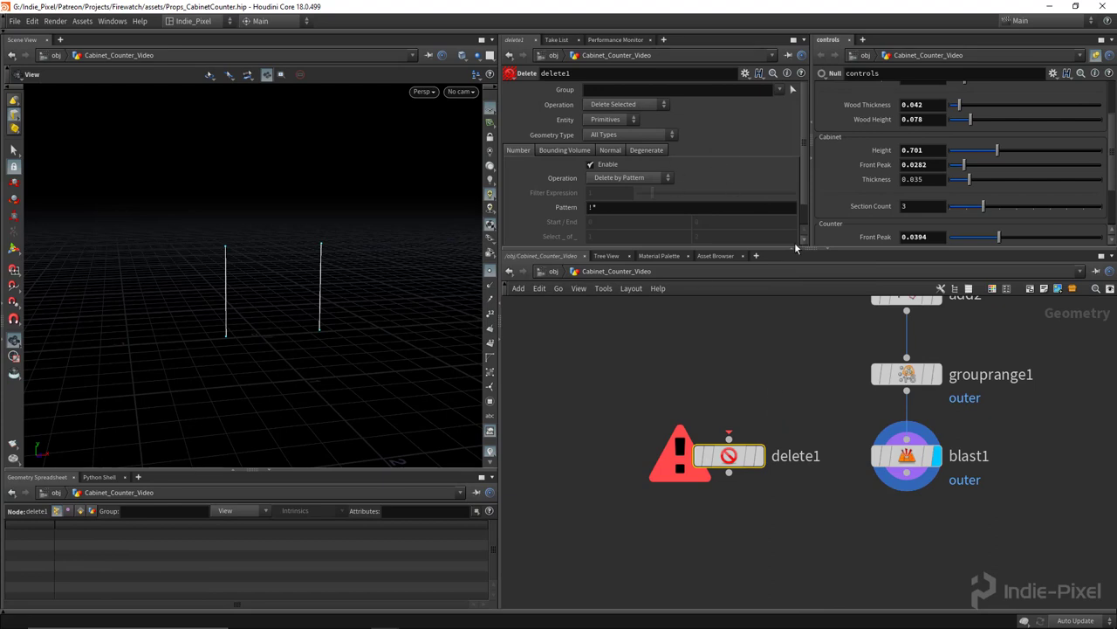
pyautogui.moveTo(768, 250); pyautogui.dragTo(769, 334)
pyautogui.click(651, 152)
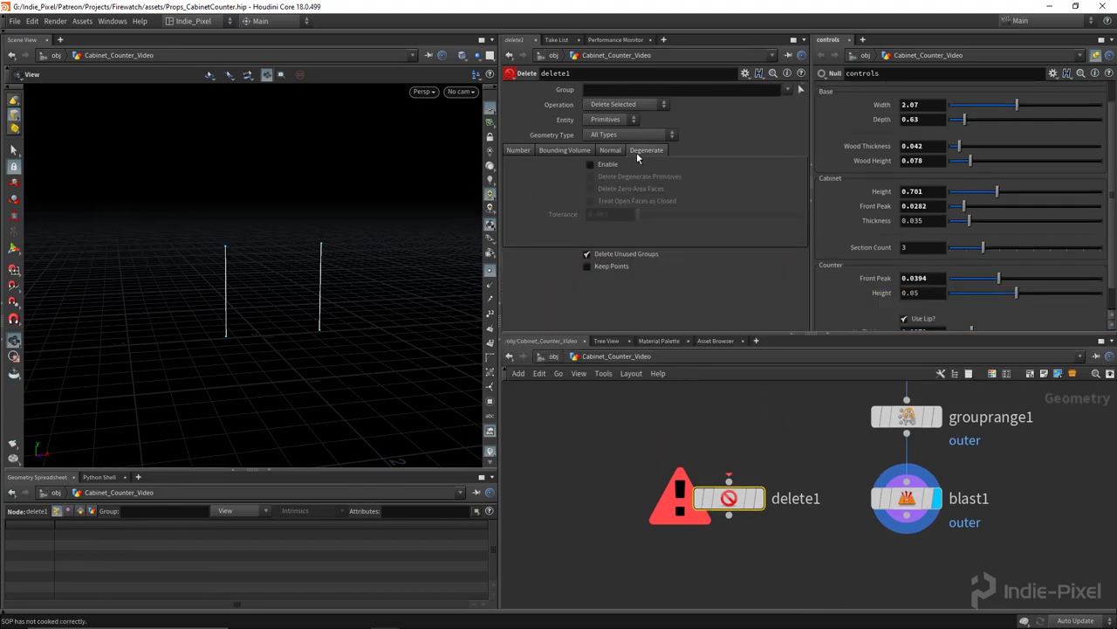
pyautogui.click(605, 152)
pyautogui.click(563, 150)
pyautogui.click(528, 151)
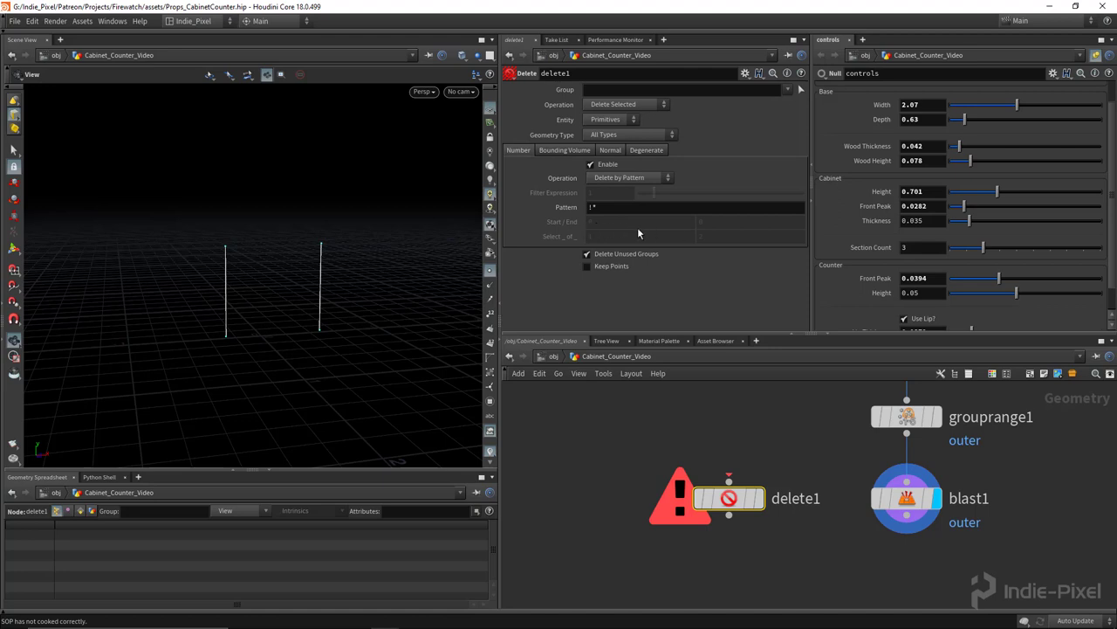
pyautogui.moveTo(742, 508)
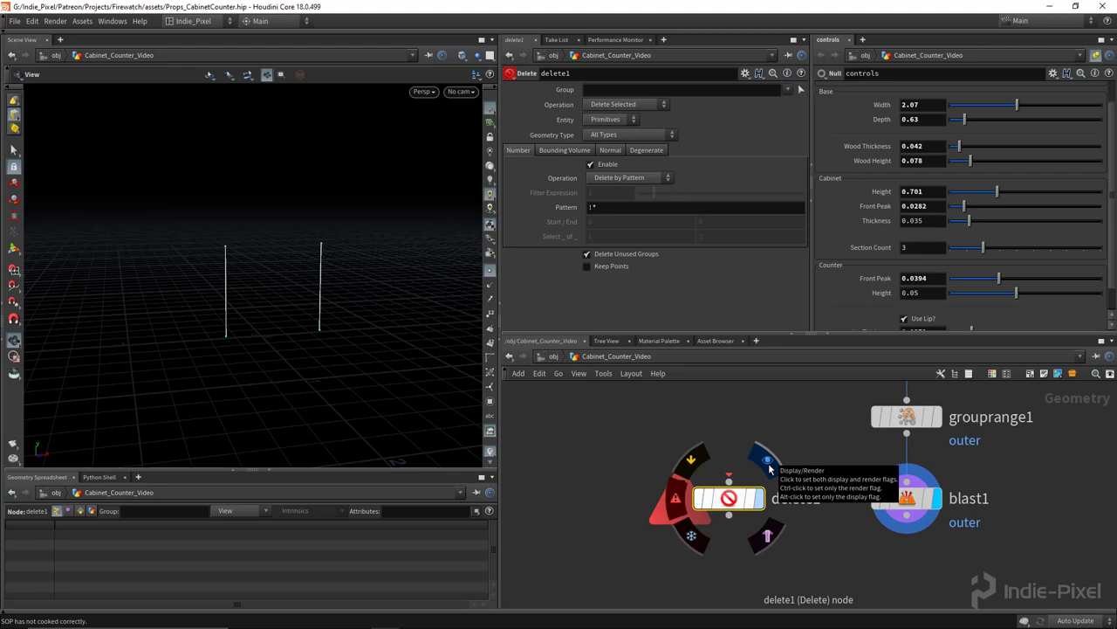
pyautogui.press('Delete')
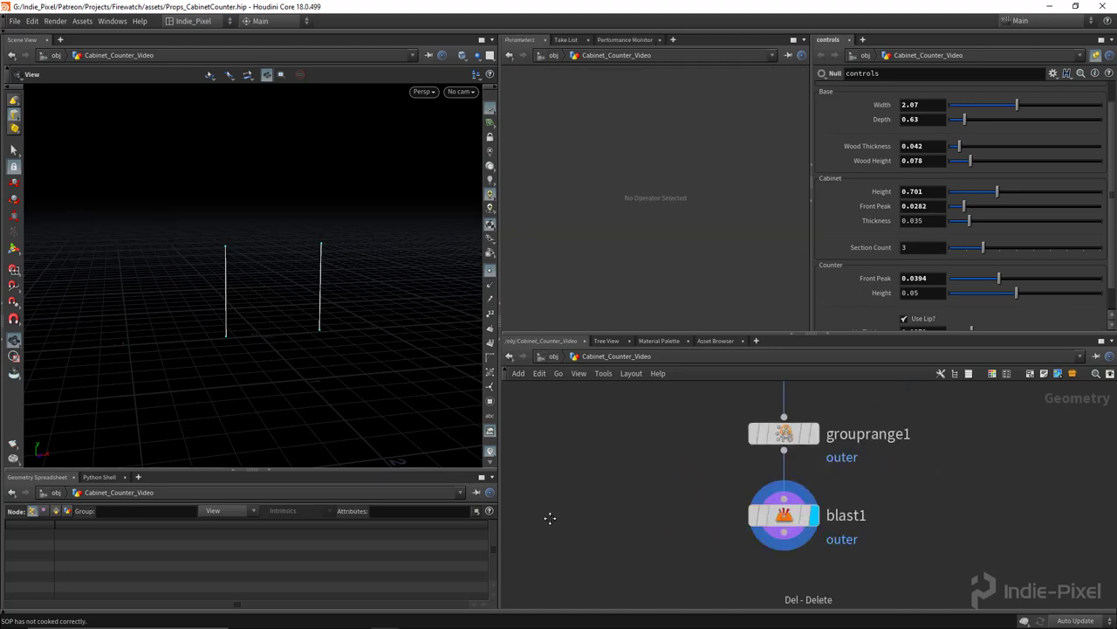
# Tidy the positions of grouprange1 and blast1 beneath add2 and select blast1.
pyautogui.press('h')
pyautogui.moveTo(668, 456); pyautogui.dragTo(668, 461)
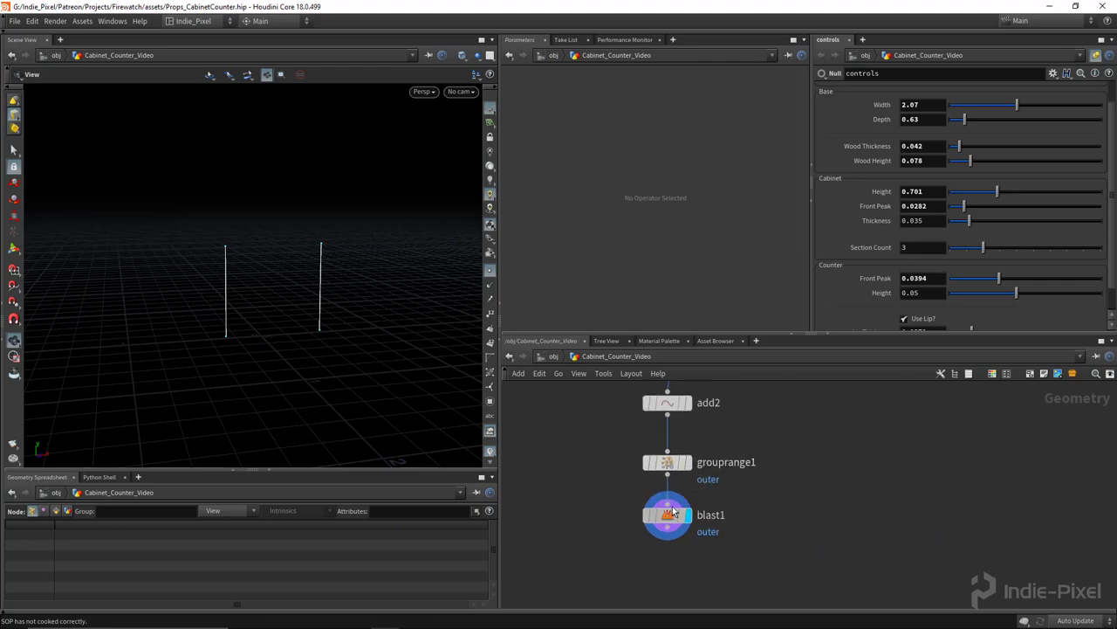
pyautogui.moveTo(664, 512); pyautogui.dragTo(663, 507)
pyautogui.click(665, 511)
# Place a Sweep node below blast1 with blast1 as its input, display it and set its Surface Shape to Ribbon.
pyautogui.moveTo(721, 539); pyautogui.dragTo(748, 461, button='middle')
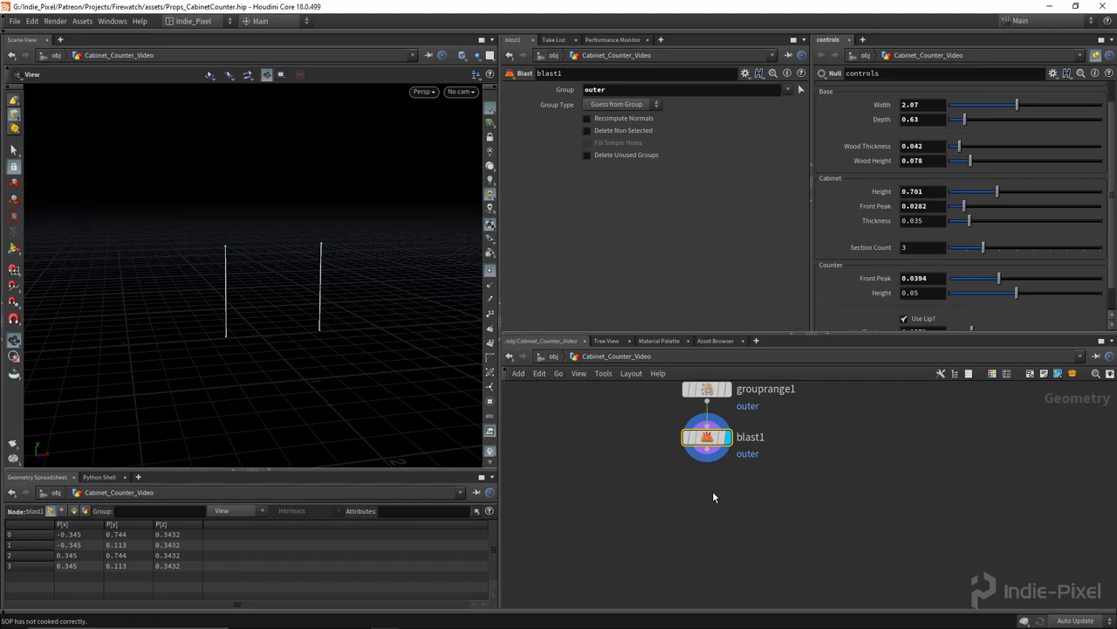
pyautogui.press('Tab')
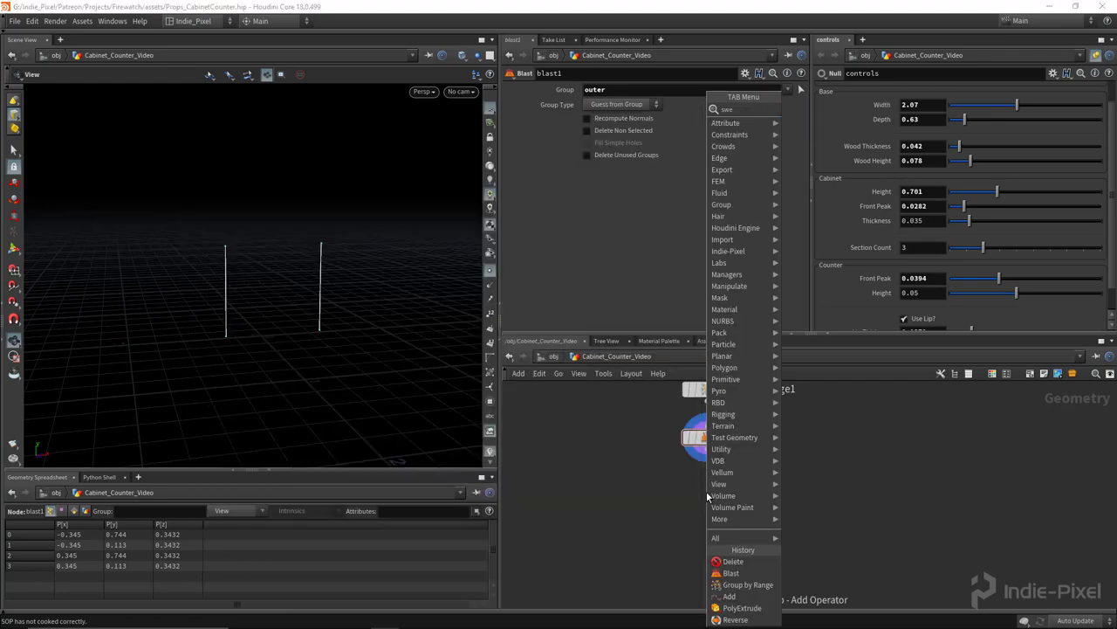
pyautogui.press('Return')
pyautogui.click(707, 496)
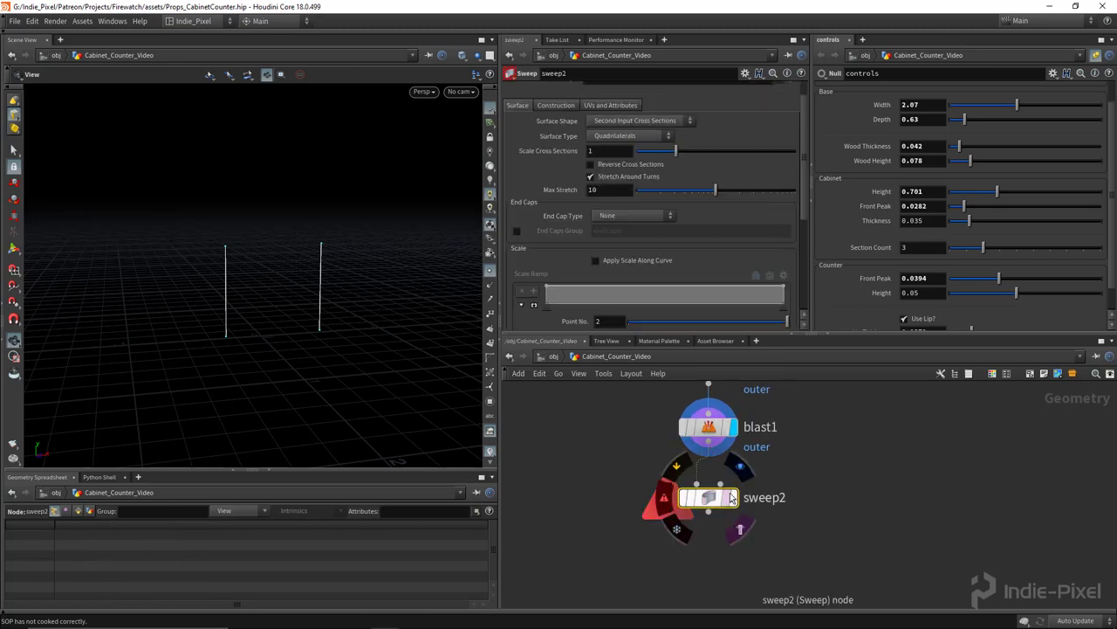
pyautogui.click(640, 120)
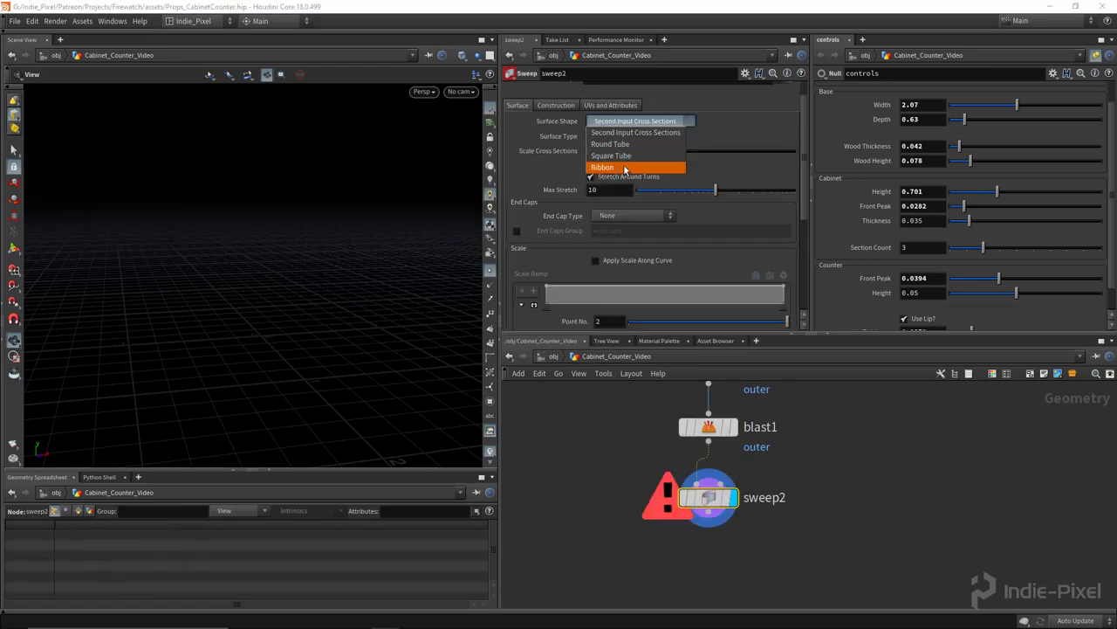
pyautogui.click(625, 168)
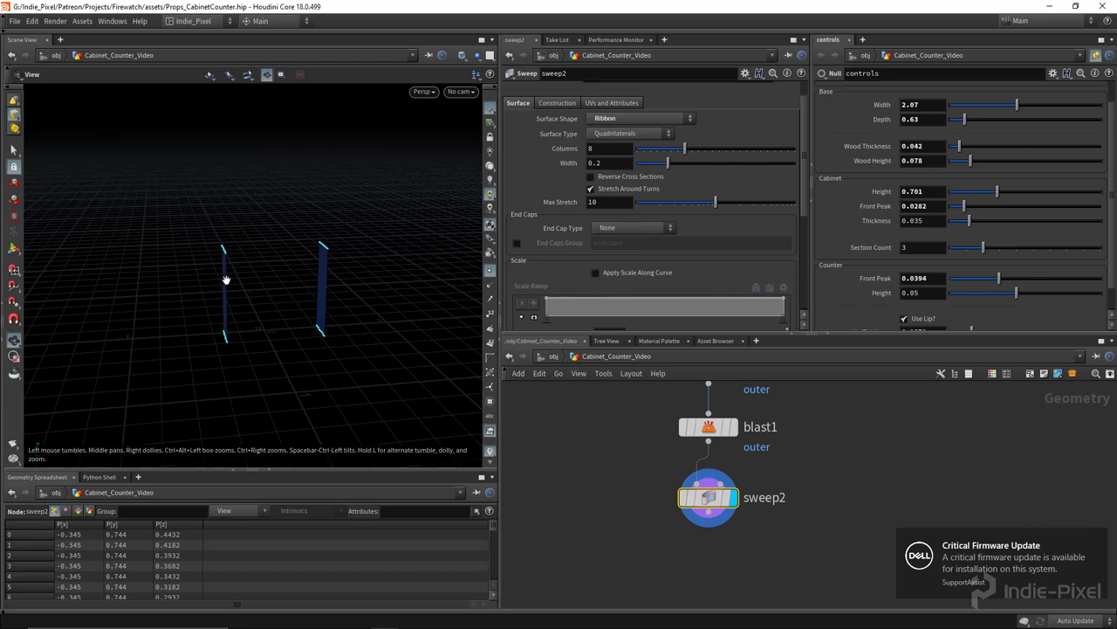
# Set sweep2's Target Up Vector to Z Axis so the ribbons face the front.
pyautogui.click(1095, 539)
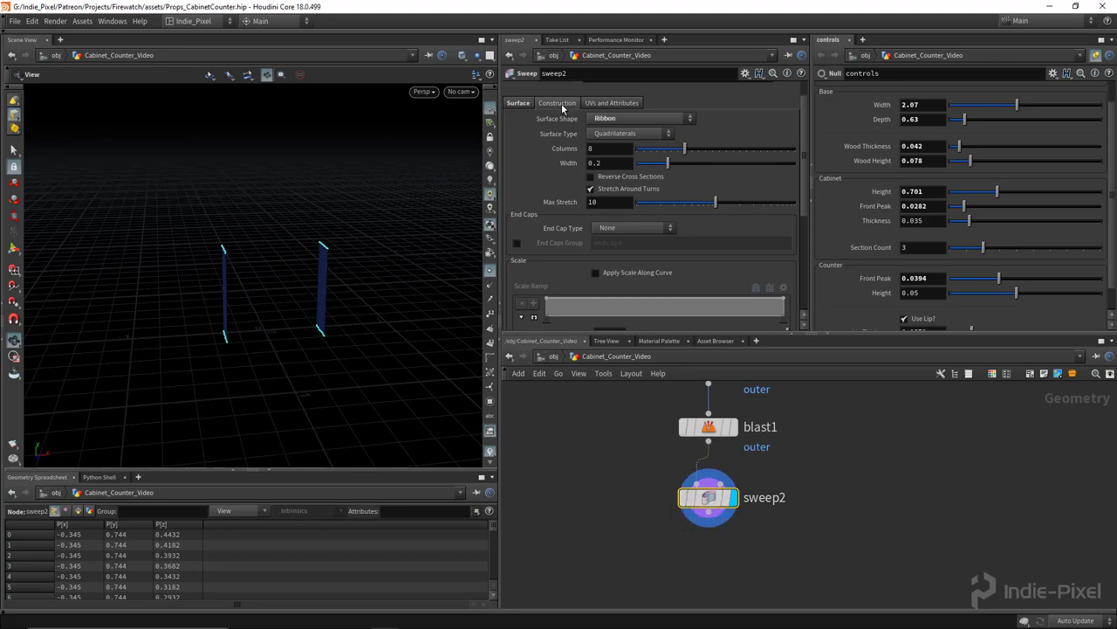
pyautogui.click(557, 103)
pyautogui.click(625, 212)
pyautogui.click(622, 266)
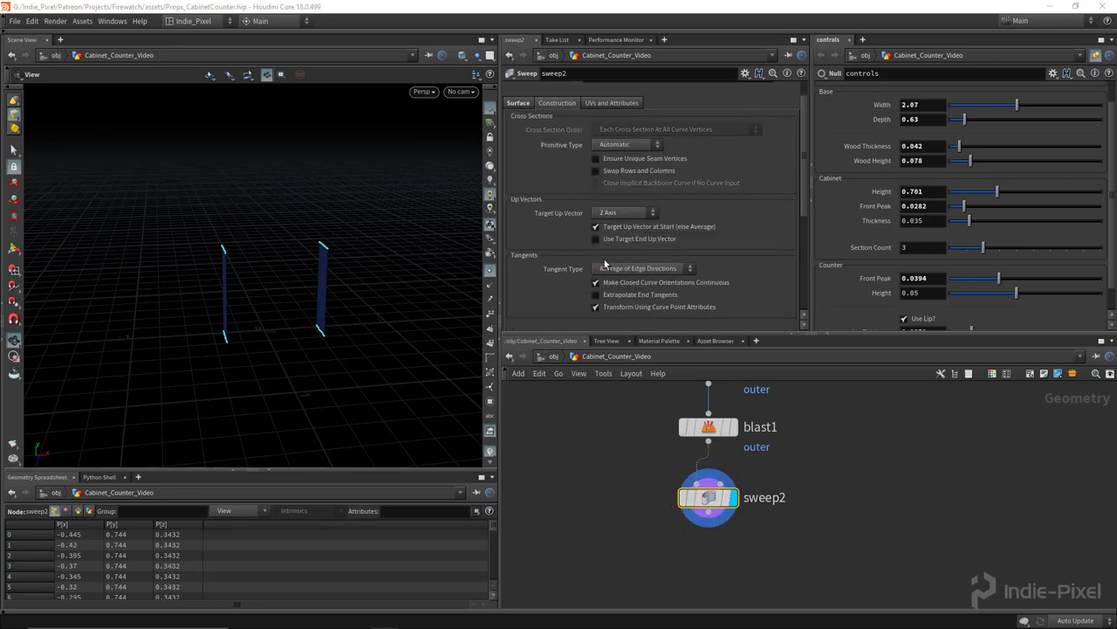
pyautogui.moveTo(299, 299)
pyautogui.mouseDown()
pyautogui.moveTo(203, 314)
pyautogui.moveTo(293, 297)
pyautogui.mouseUp()
# Set sweep2's ribbon Columns to 1 and link its Width to the cabinet Thickness on the controls node by relative reference.
pyautogui.click(518, 103)
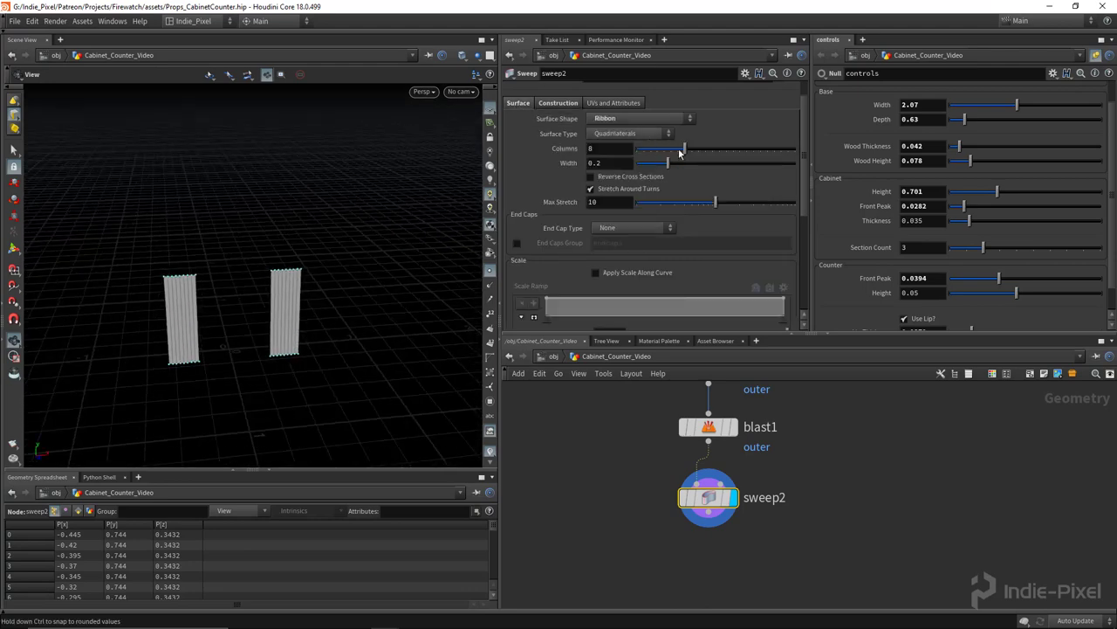
pyautogui.moveTo(682, 150); pyautogui.dragTo(646, 169)
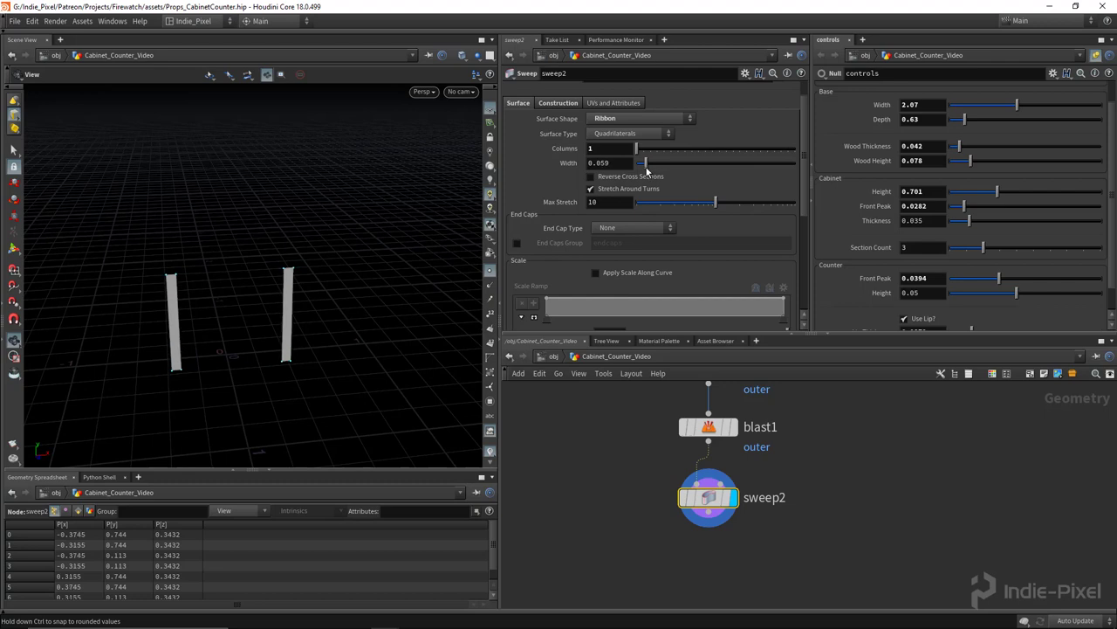
pyautogui.rightClick(926, 222)
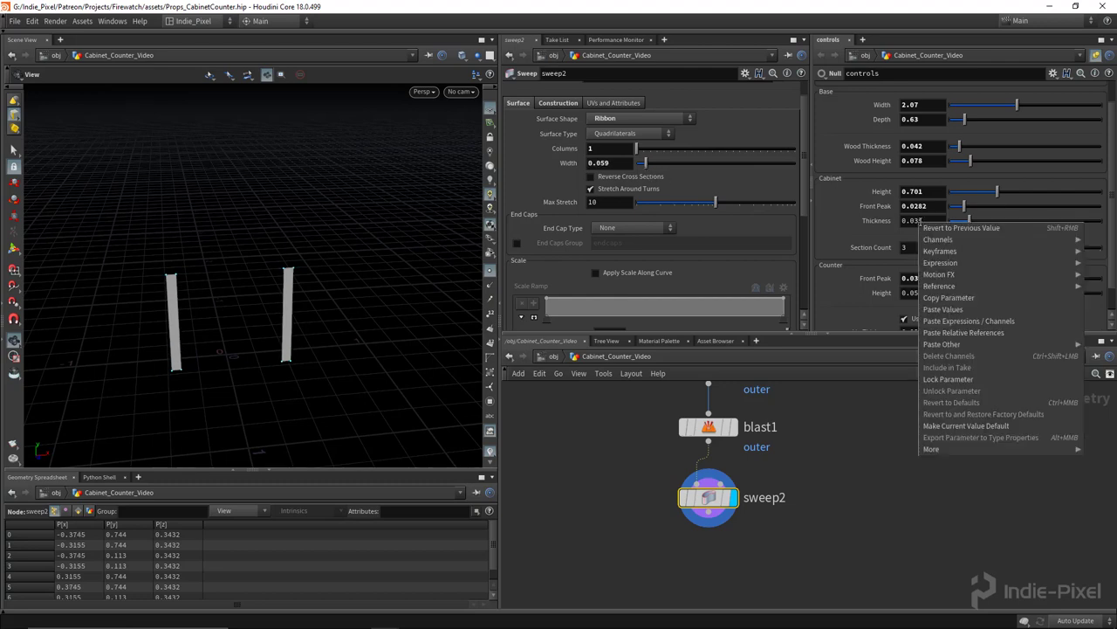
pyautogui.click(947, 298)
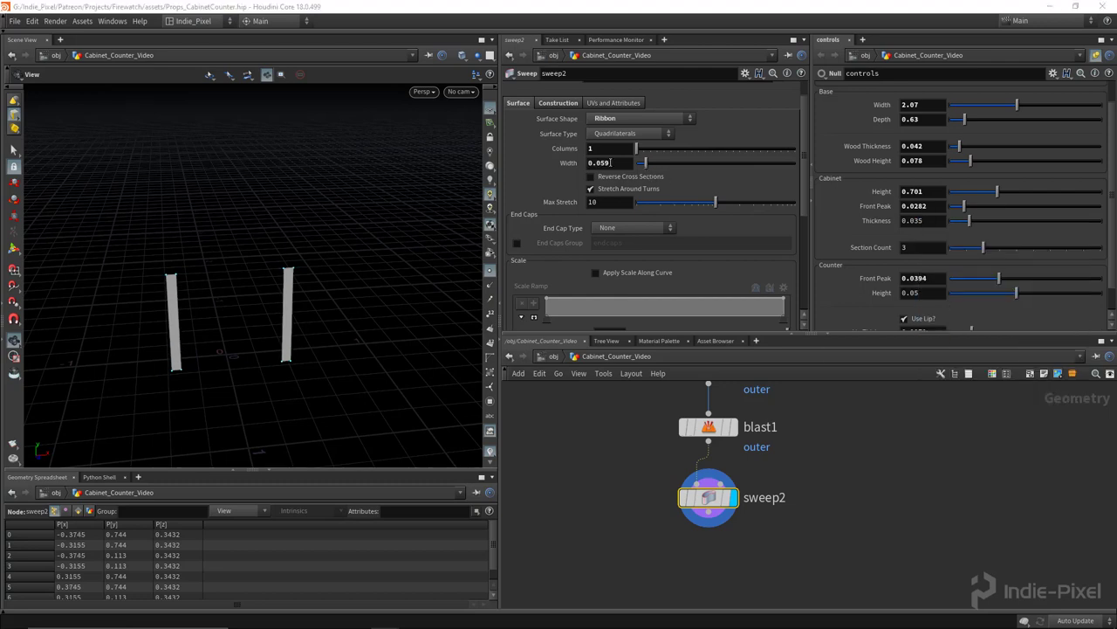
pyautogui.rightClick(611, 163)
pyautogui.click(646, 273)
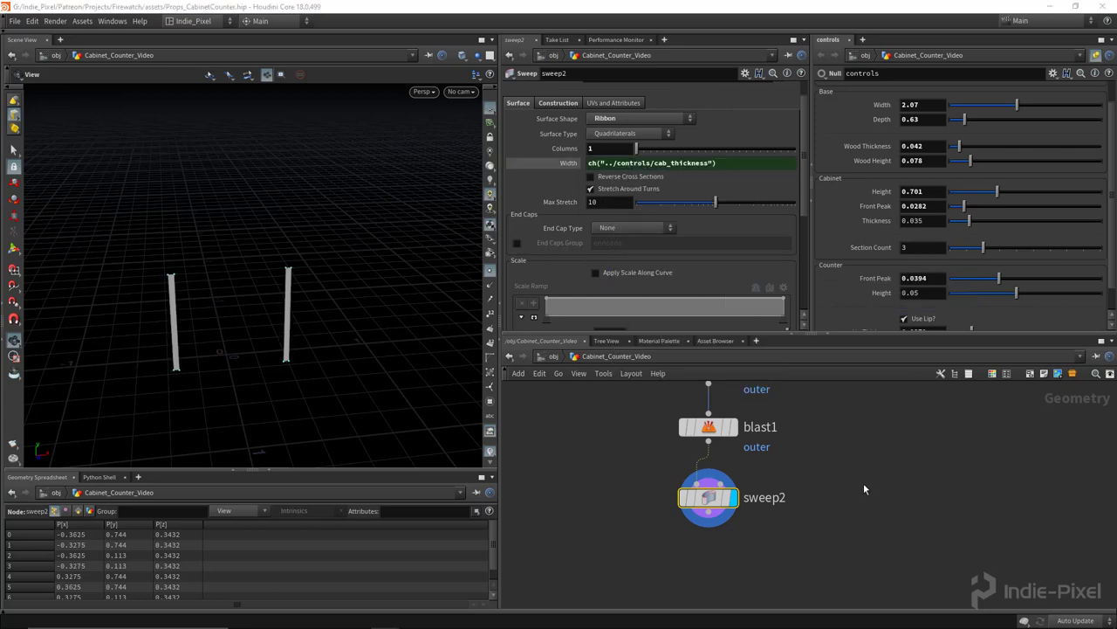
pyautogui.press('h')
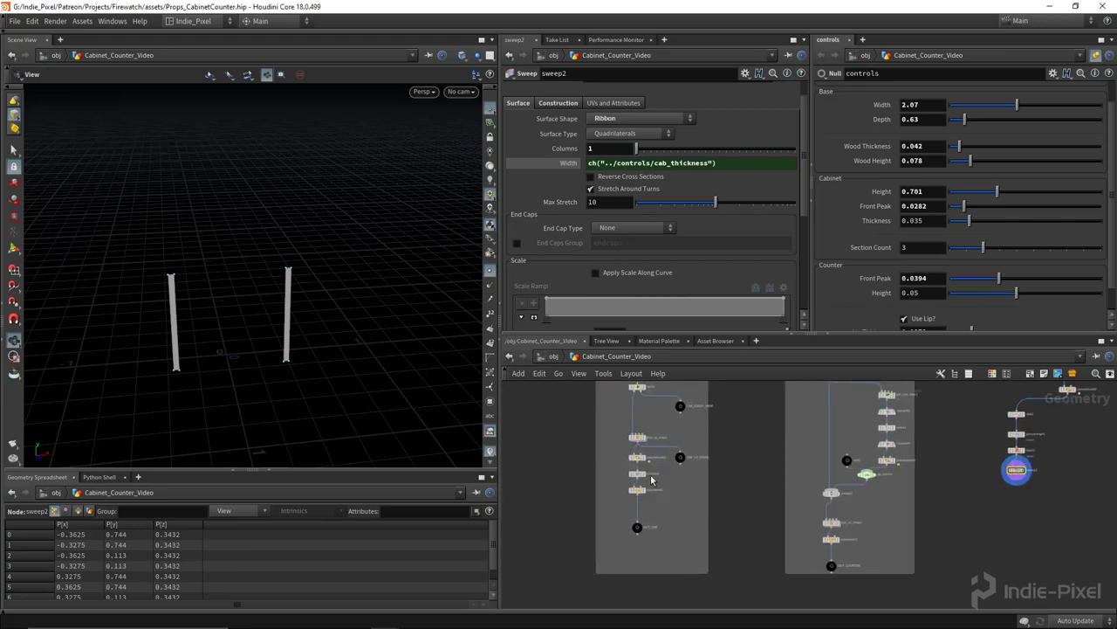
# Place a PolyExtrude node below sweep2, connect sweep2 to its input and display it.
pyautogui.moveTo(959, 509); pyautogui.dragTo(838, 505, button='middle')
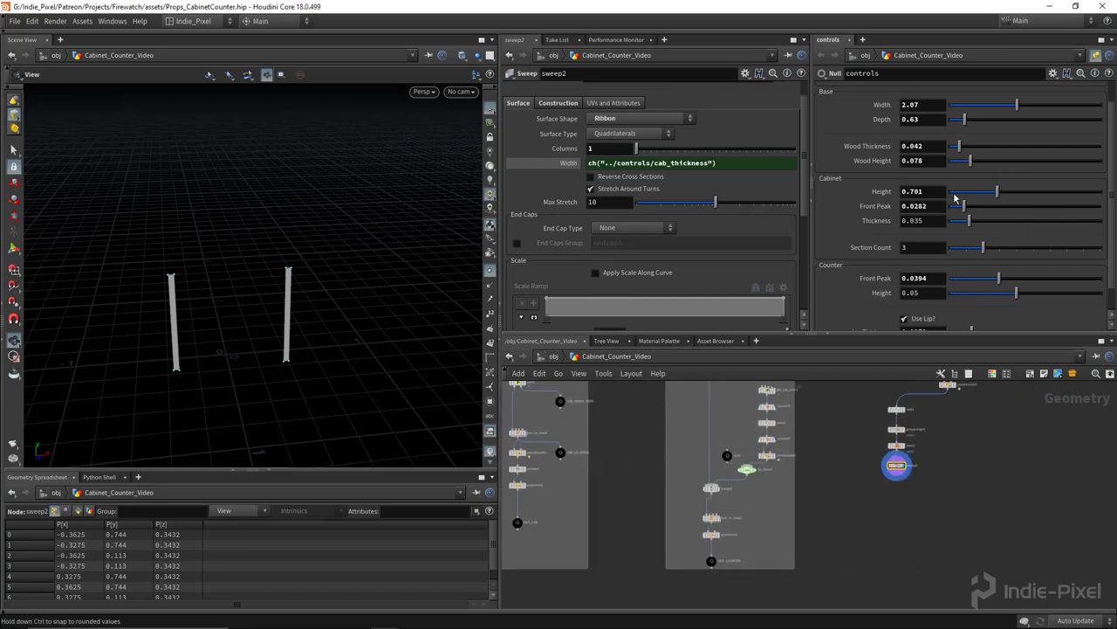
pyautogui.scroll(4, 902, 472)
pyautogui.moveTo(918, 494); pyautogui.dragTo(885, 512, button='middle')
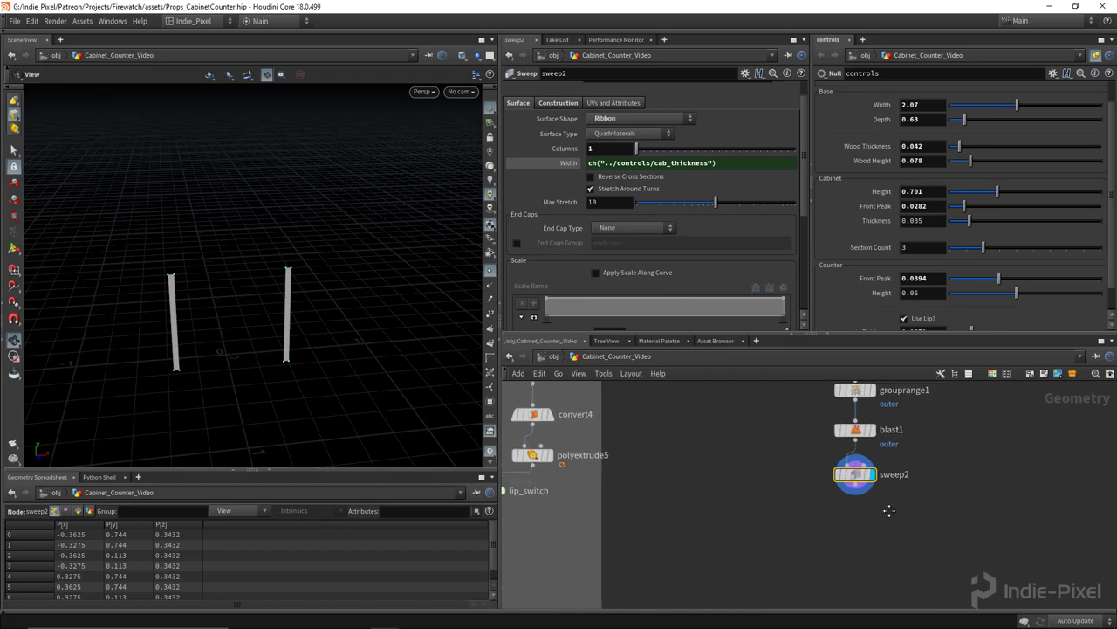
pyautogui.scroll(2, 245, 303)
pyautogui.moveTo(873, 562); pyautogui.dragTo(822, 498, button='middle')
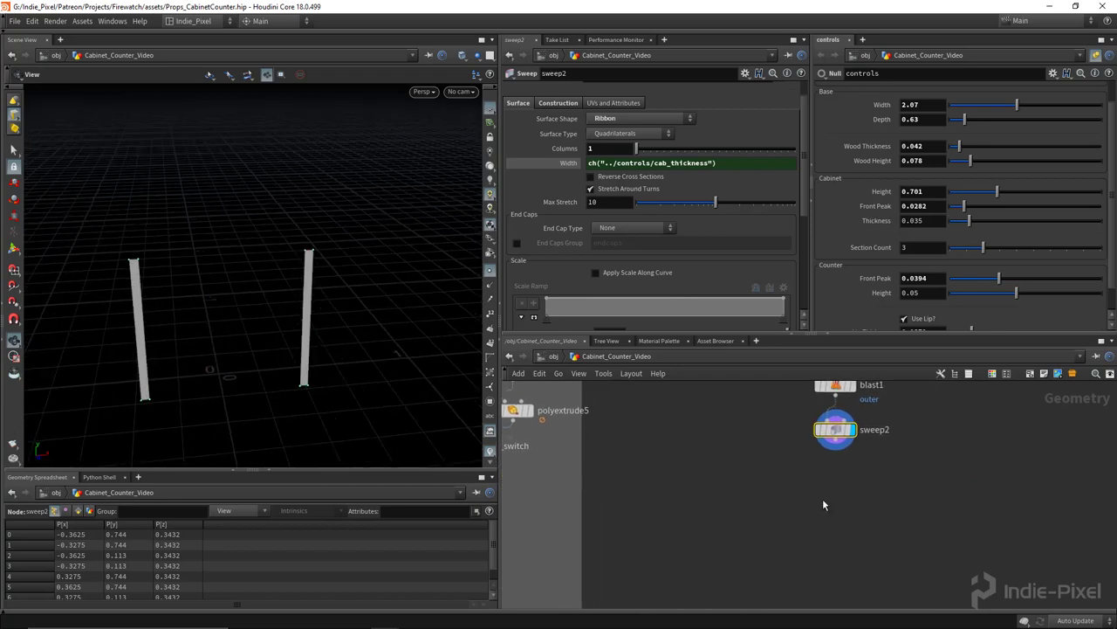
pyautogui.press('Tab')
pyautogui.write('pol')
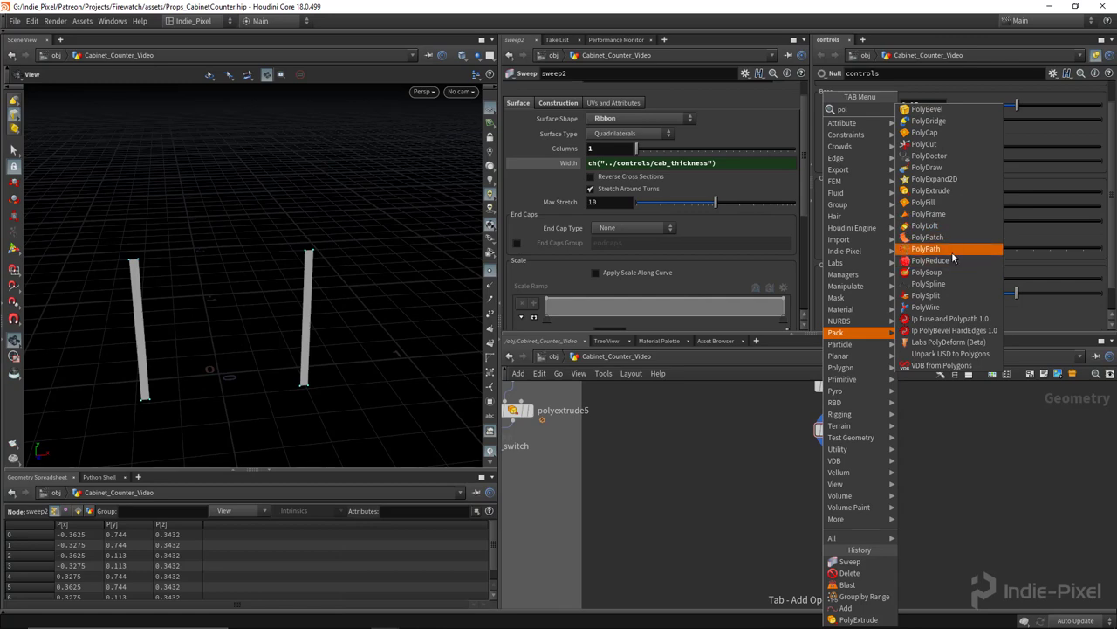
pyautogui.click(947, 190)
pyautogui.click(838, 486)
pyautogui.scroll(3, 836, 447)
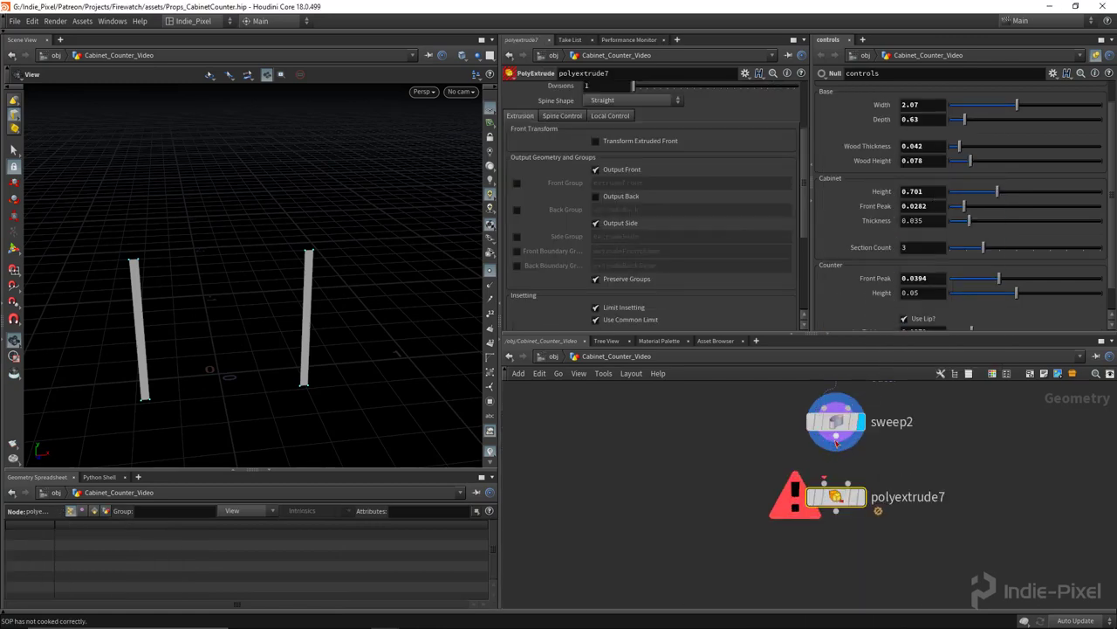
pyautogui.click(837, 434)
pyautogui.click(823, 490)
pyautogui.click(866, 507)
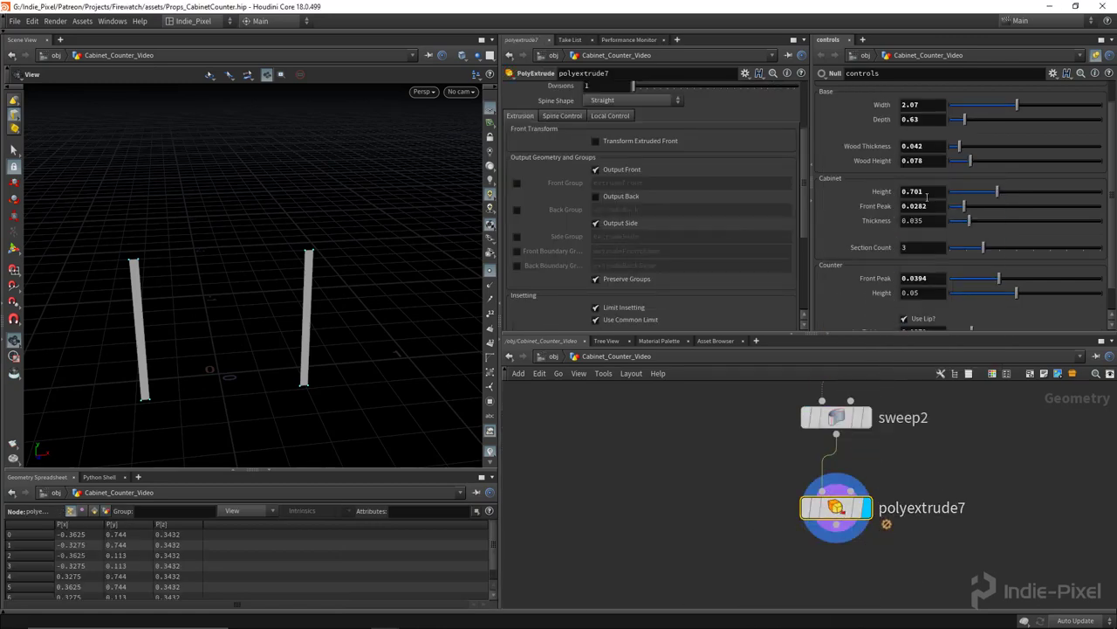
# Link polyextrude7's Distance to the cabinet Thickness on the controls node by relative reference and negate the expression.
pyautogui.rightClick(914, 220)
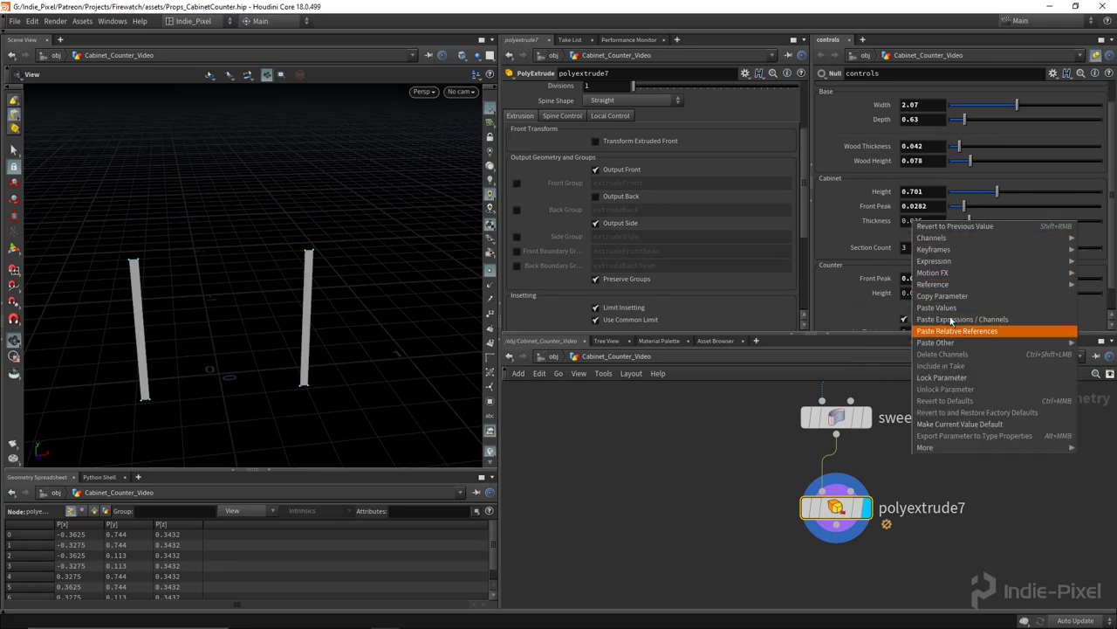
pyautogui.click(995, 328)
pyautogui.scroll(3, 652, 219)
pyautogui.scroll(1, 652, 219)
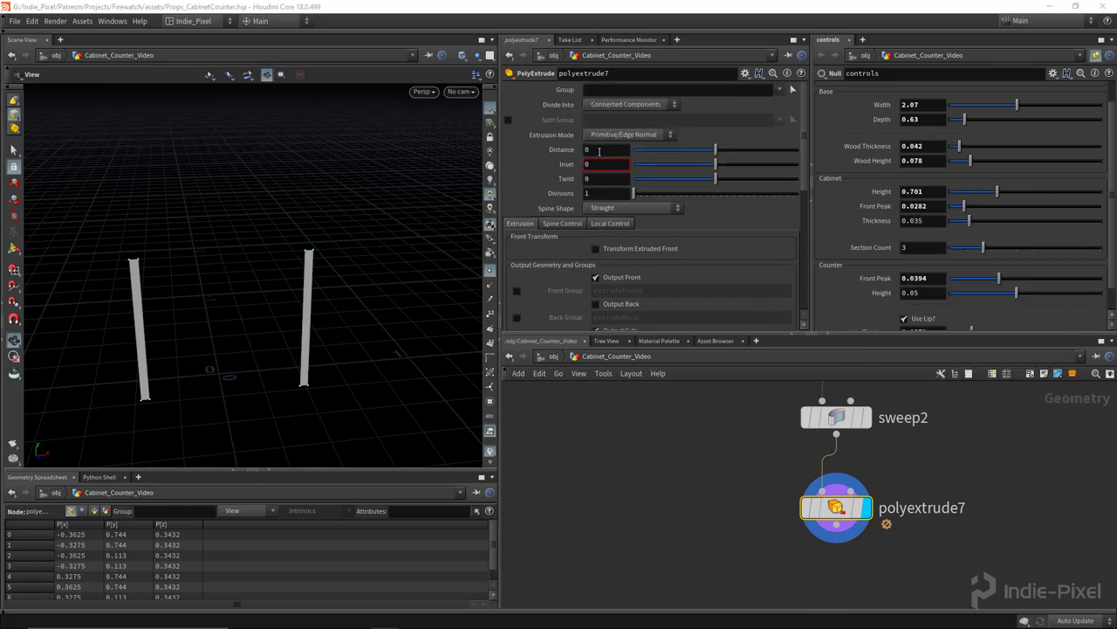
pyautogui.rightClick(599, 150)
pyautogui.click(584, 149)
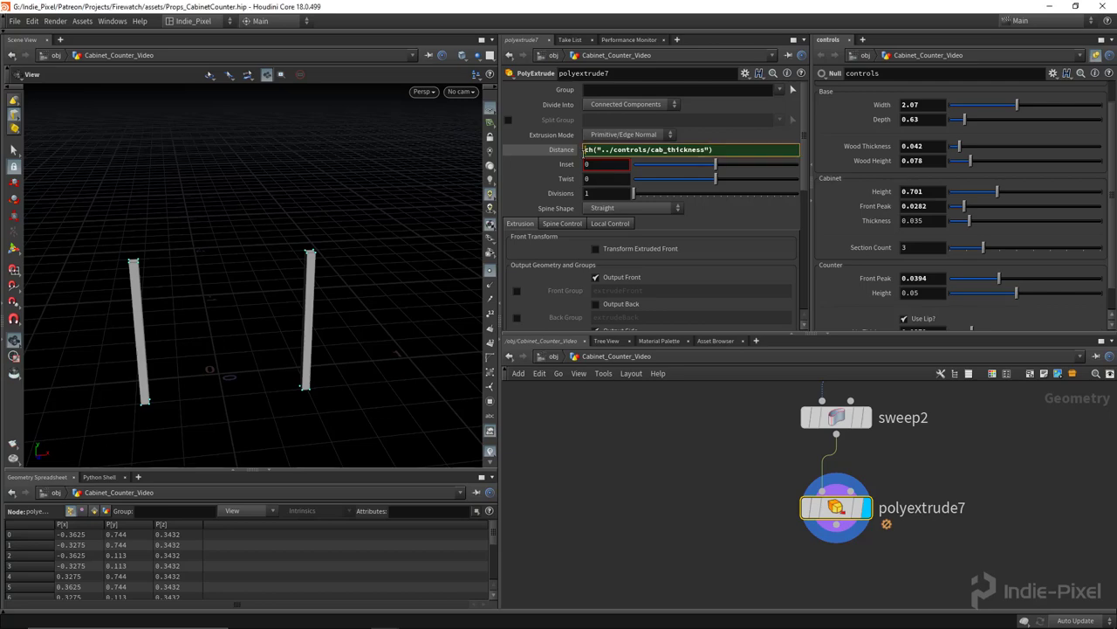
pyautogui.write('-')
pyautogui.press('Return')
# Enable Output Back on polyextrude7 and check the extruded dividers from several angles.
pyautogui.moveTo(429, 164); pyautogui.dragTo(261, 253)
pyautogui.scroll(-3, 624, 253)
pyautogui.click(624, 252)
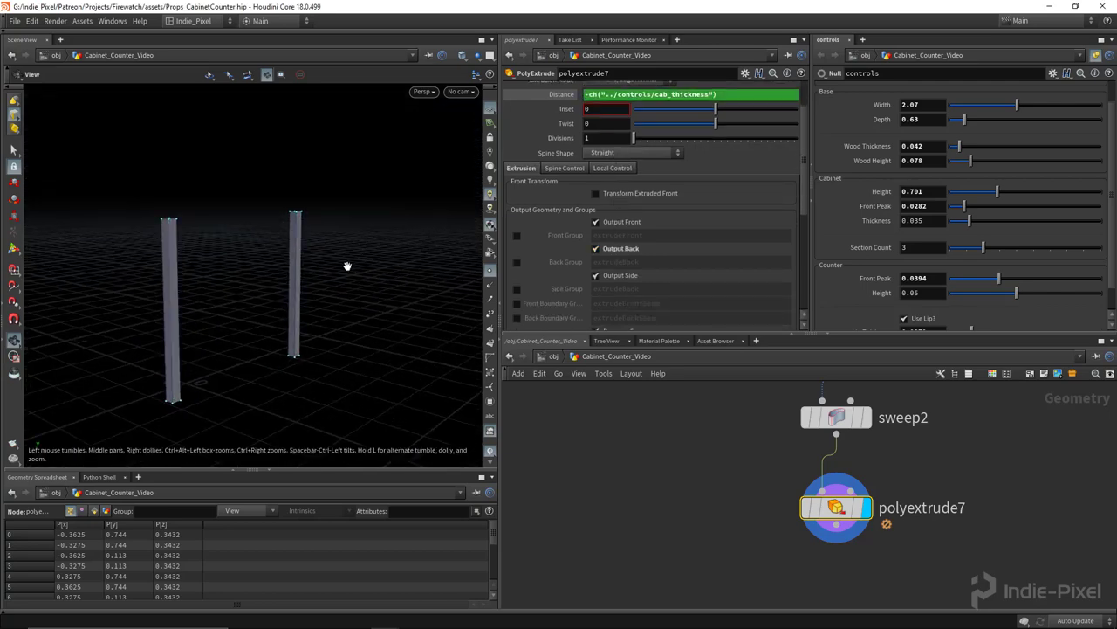
pyautogui.moveTo(349, 264); pyautogui.dragTo(231, 272)
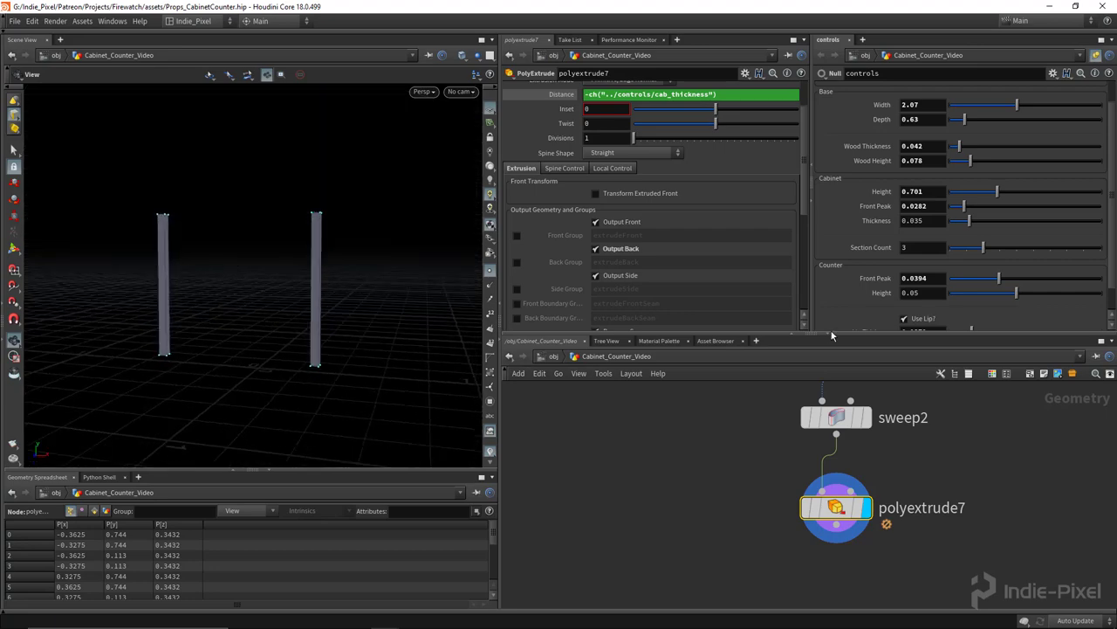
# Enlarge the network area, then add a Reverse node below polyextrude7, connect it and display it.
pyautogui.moveTo(846, 335); pyautogui.dragTo(846, 266)
pyautogui.moveTo(807, 591); pyautogui.dragTo(685, 497, button='middle')
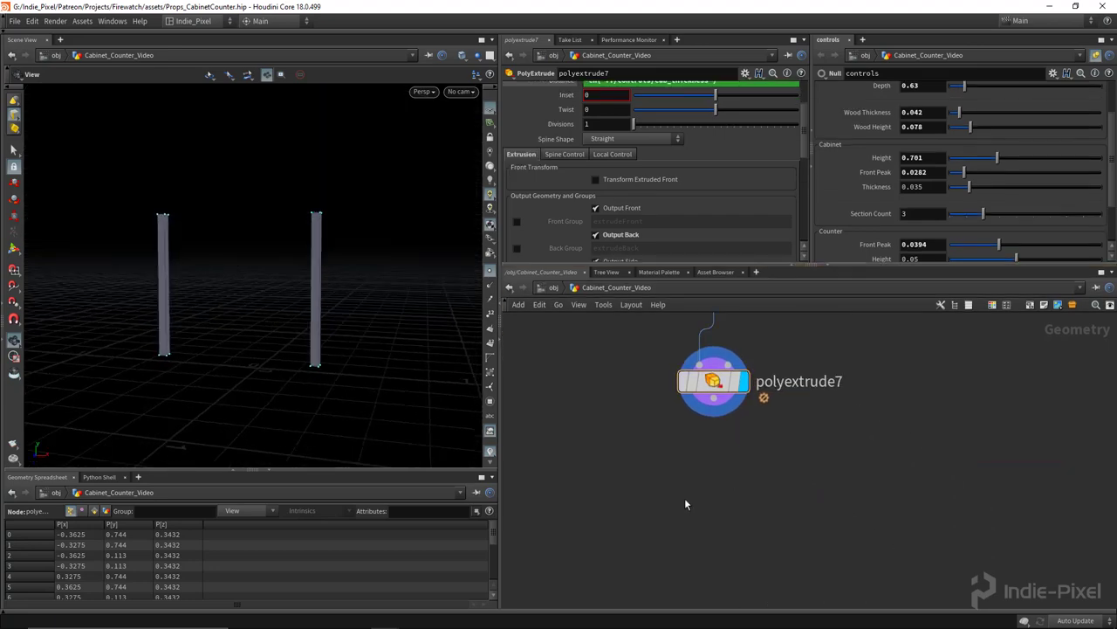
pyautogui.press('Tab')
pyautogui.write('rev')
pyautogui.press('Return')
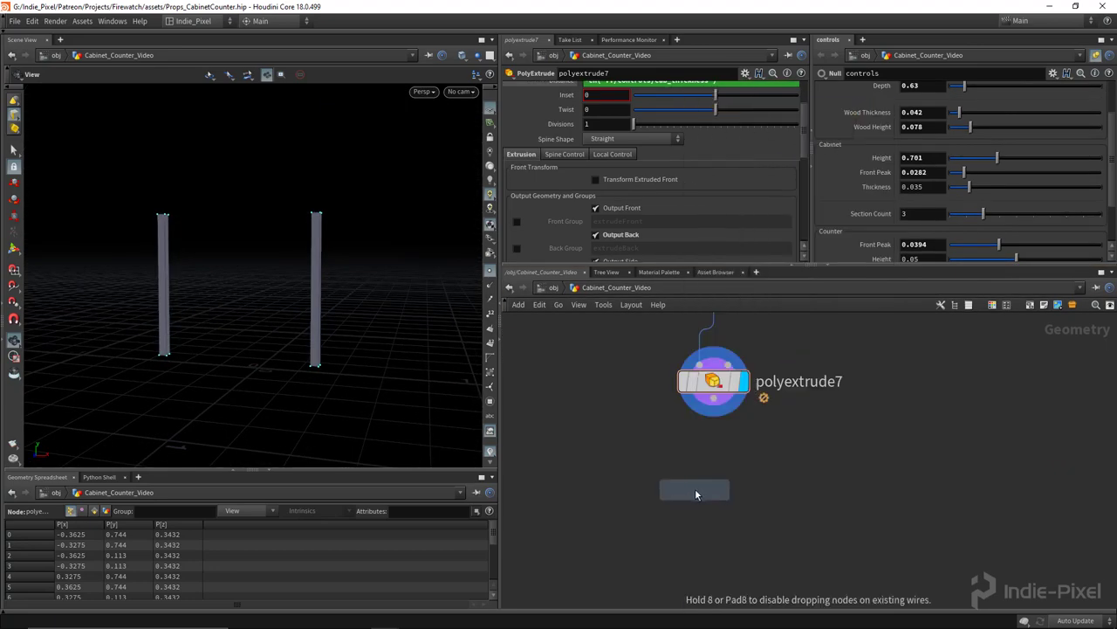
pyautogui.click(713, 489)
pyautogui.click(713, 465)
pyautogui.click(742, 489)
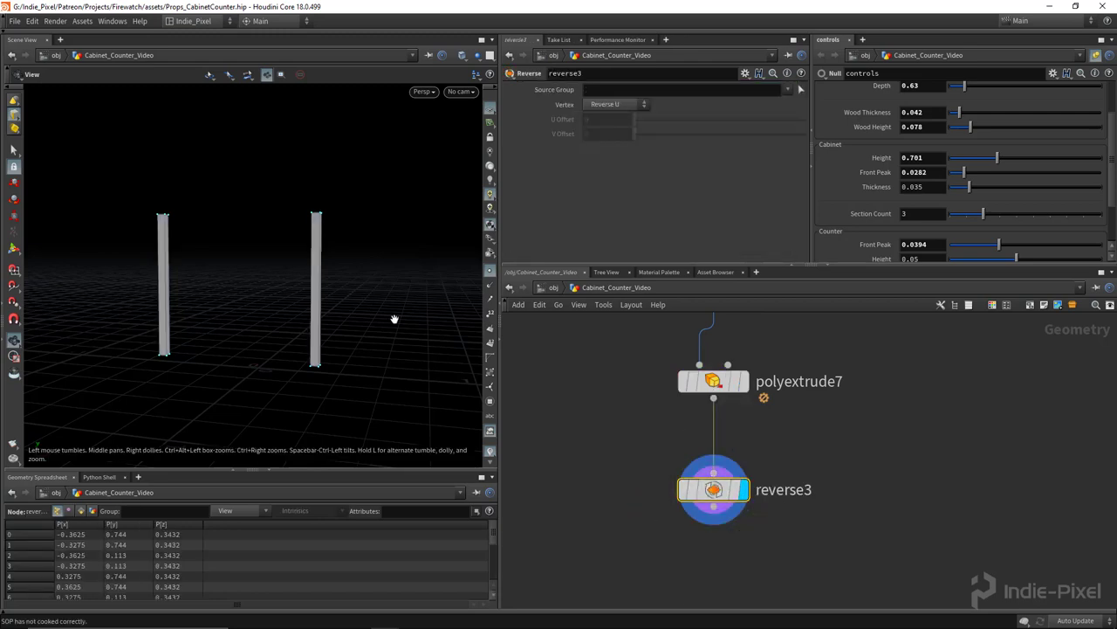
# Template the normal1 node below assemble and view the dividers against the cabinet wireframe.
pyautogui.scroll(-3, 395, 318)
pyautogui.scroll(-5, 798, 550)
pyautogui.moveTo(798, 550); pyautogui.dragTo(876, 437, button='middle')
pyautogui.moveTo(600, 529); pyautogui.dragTo(867, 452, button='middle')
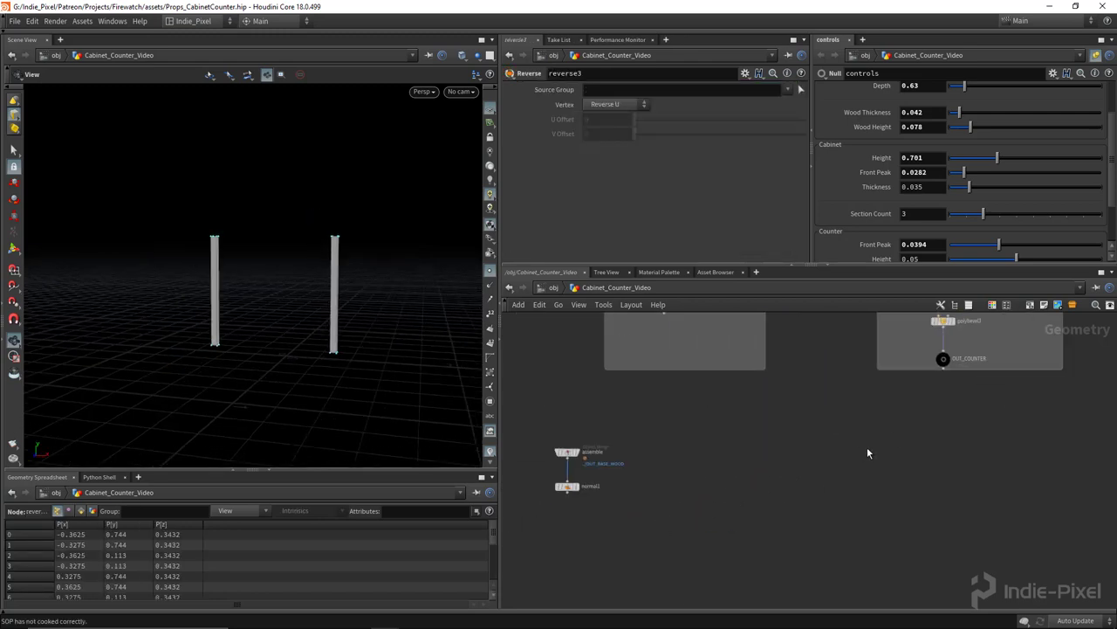
pyautogui.scroll(3, 567, 484)
pyautogui.click(592, 500)
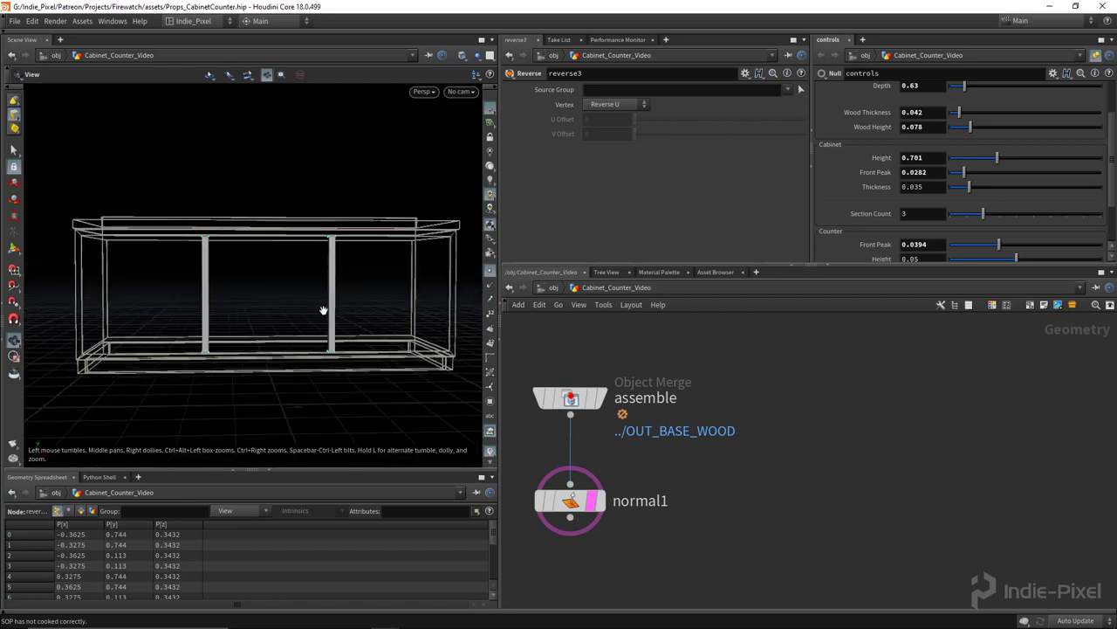
pyautogui.moveTo(322, 236); pyautogui.dragTo(262, 247, button='right')
pyautogui.moveTo(262, 247); pyautogui.dragTo(160, 274)
pyautogui.moveTo(160, 274); pyautogui.dragTo(206, 282, button='right')
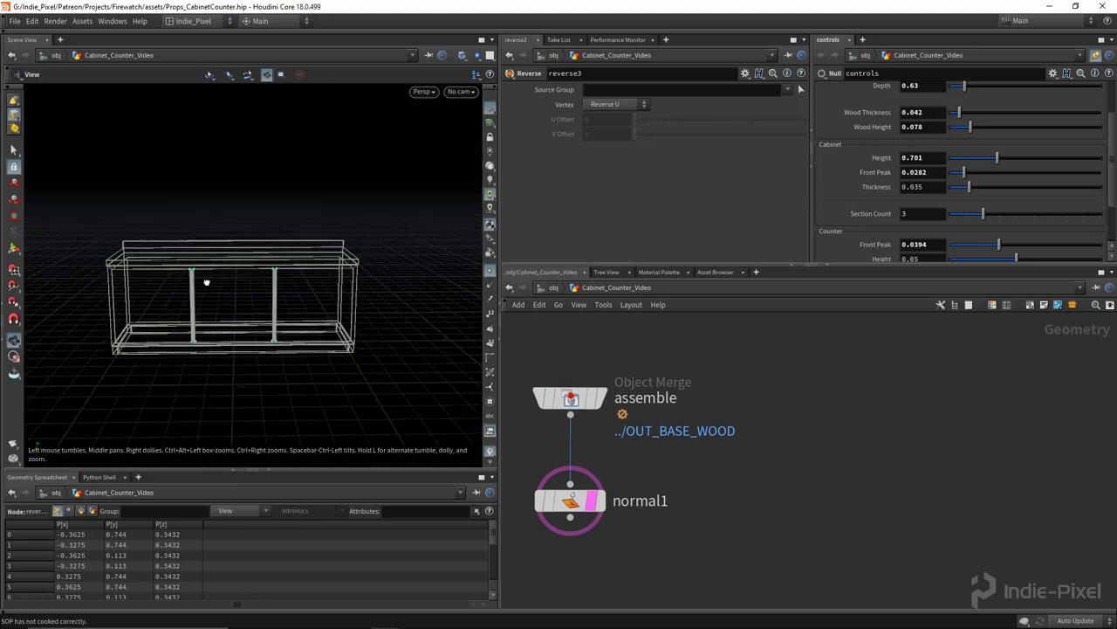
pyautogui.moveTo(207, 282); pyautogui.dragTo(279, 288)
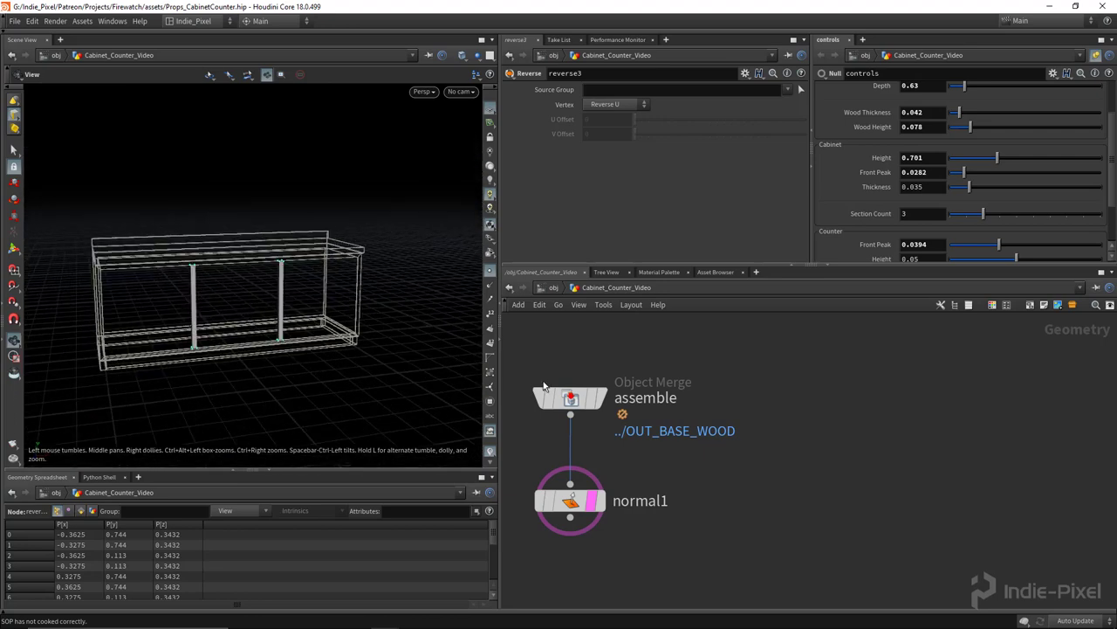
pyautogui.scroll(-5, 905, 415)
pyautogui.moveTo(905, 414); pyautogui.dragTo(608, 552, button='middle')
pyautogui.scroll(-3, 825, 509)
pyautogui.moveTo(885, 498); pyautogui.dragTo(805, 542, button='middle')
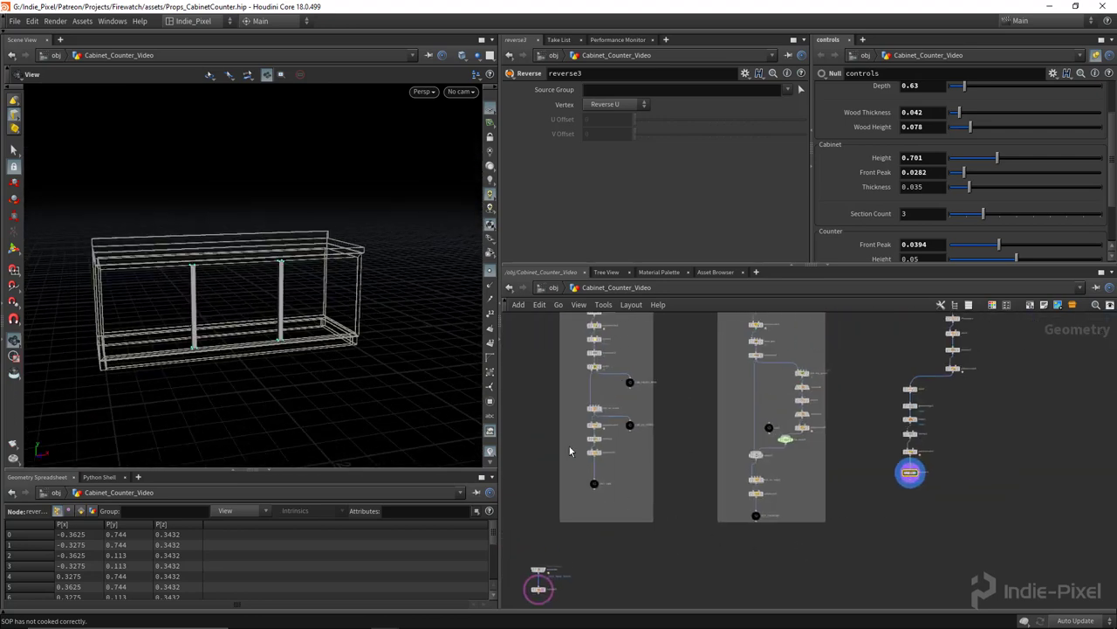
pyautogui.moveTo(675, 451); pyautogui.dragTo(951, 467, button='middle')
pyautogui.scroll(5, 753, 473)
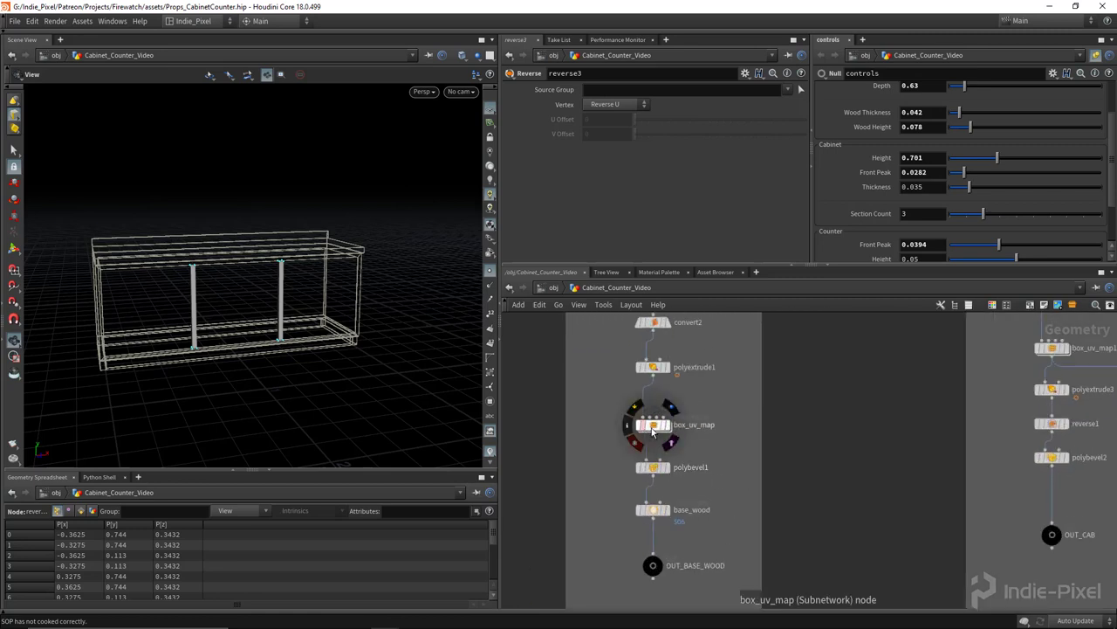
pyautogui.keyDown('alt'); pyautogui.moveTo(657, 426); pyautogui.dragTo(801, 516); pyautogui.keyUp('alt')
pyautogui.click(803, 516)
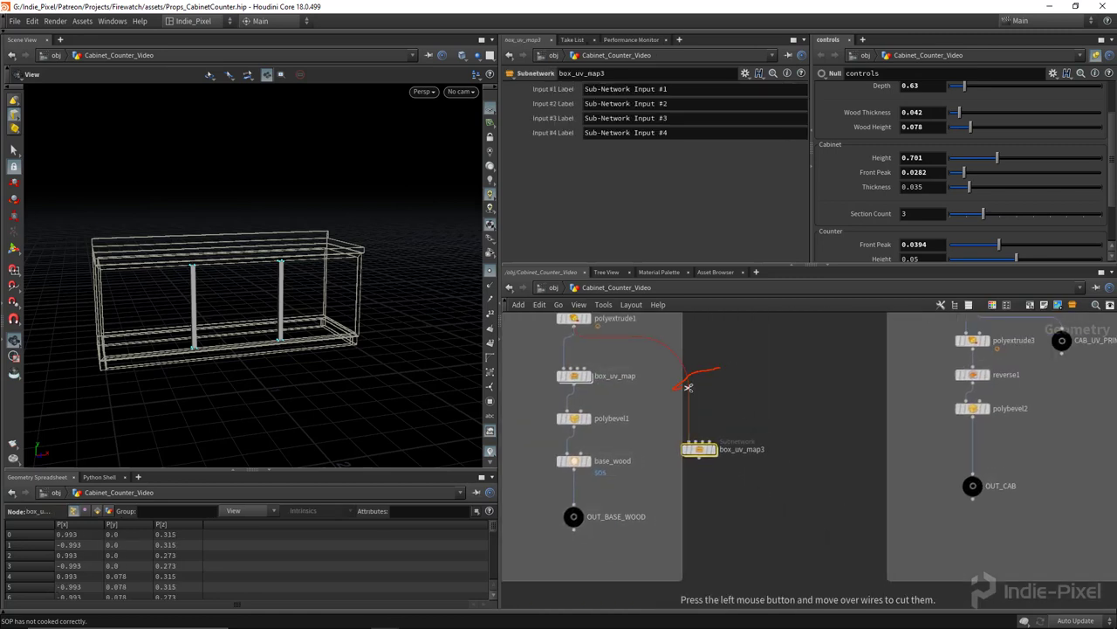
pyautogui.moveTo(689, 387); pyautogui.dragTo(686, 389)
pyautogui.press('Delete')
# Duplicate box_uv_map2 out of the counter section and cut the copy's input wire from merge2.
pyautogui.scroll(-4, 803, 481)
pyautogui.moveTo(934, 491); pyautogui.dragTo(830, 474, button='middle')
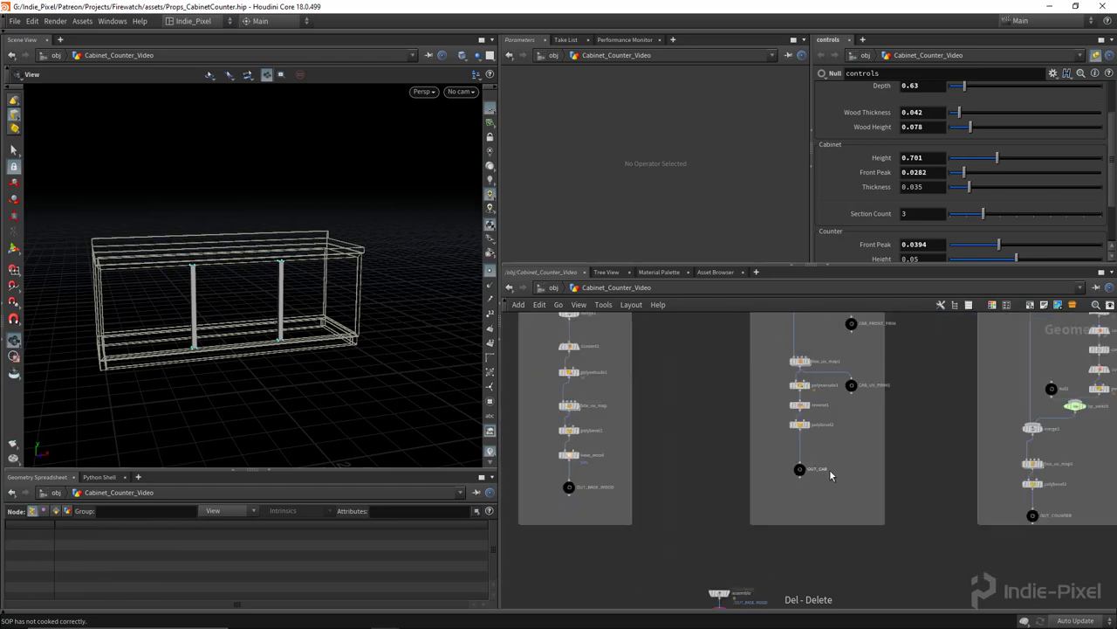
pyautogui.scroll(-1, 830, 474)
pyautogui.moveTo(976, 481); pyautogui.dragTo(751, 496, button='middle')
pyautogui.scroll(5, 807, 500)
pyautogui.keyDown('alt'); pyautogui.moveTo(707, 441); pyautogui.dragTo(968, 461); pyautogui.keyUp('alt')
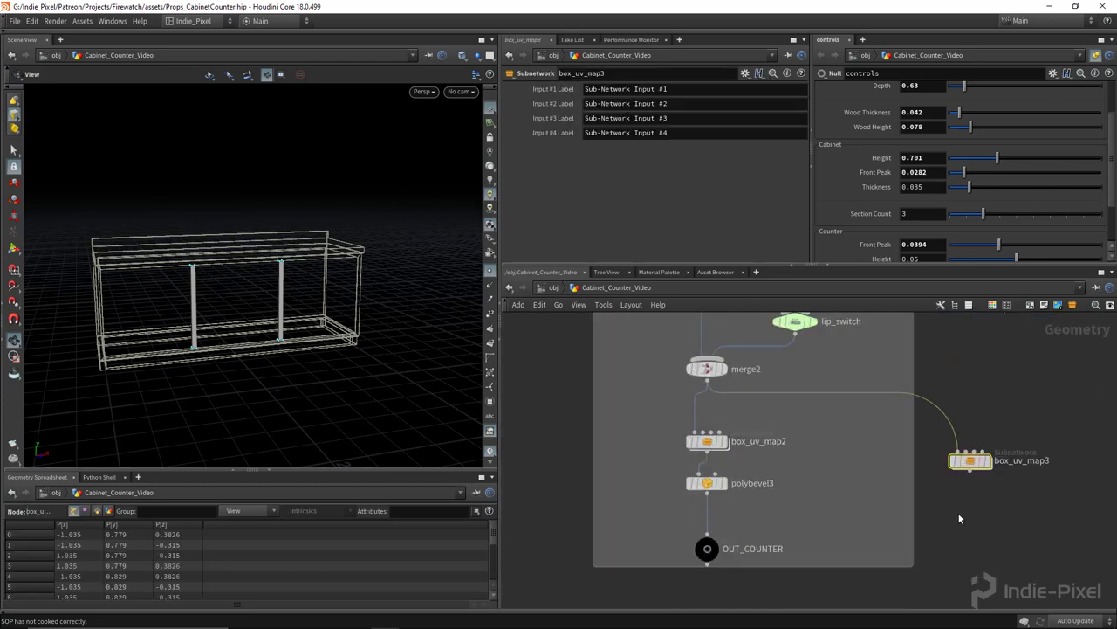
pyautogui.moveTo(961, 519); pyautogui.dragTo(829, 526, button='middle')
pyautogui.press('u')
pyautogui.press('y')
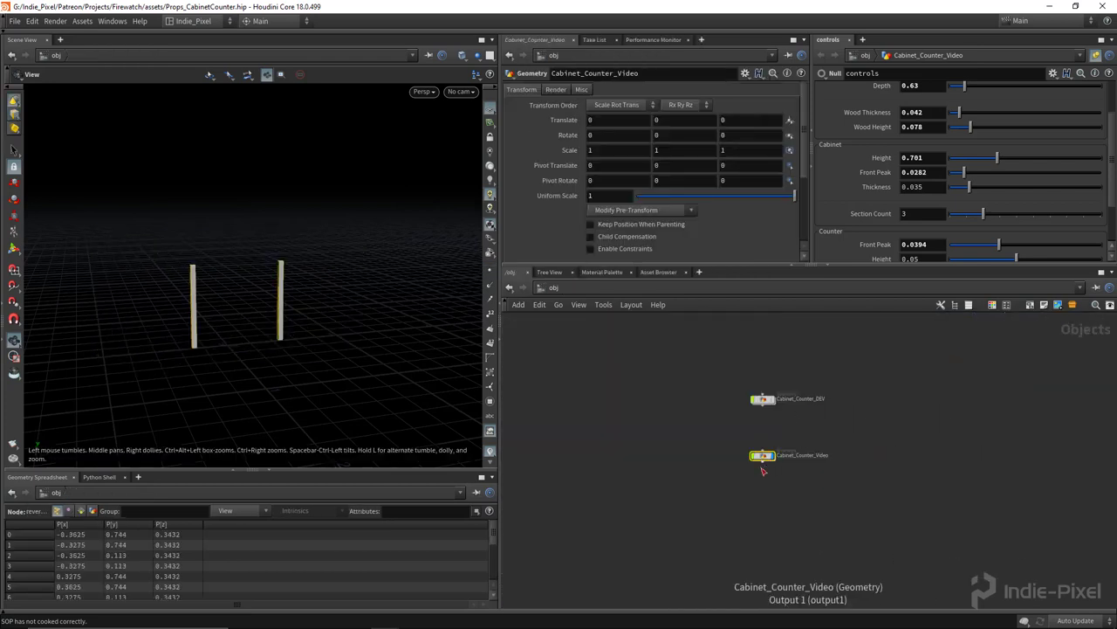
pyautogui.doubleClick(763, 455)
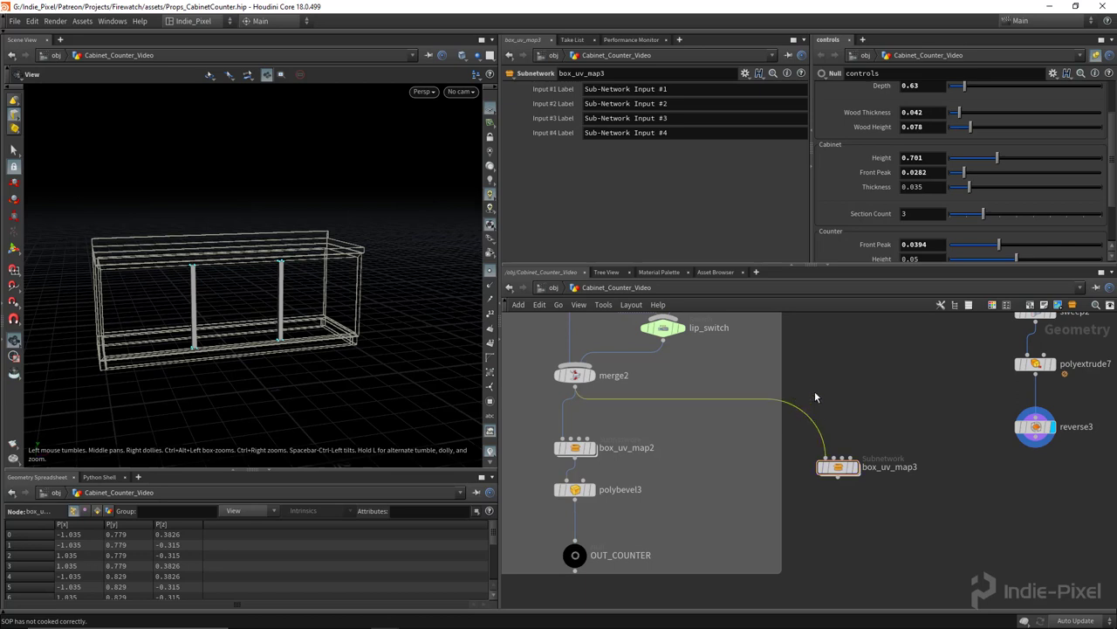
pyautogui.press('y')
pyautogui.moveTo(816, 392); pyautogui.dragTo(790, 436)
# Move the box_uv_map3 copy below reverse3 and connect reverse3 to its first input.
pyautogui.moveTo(835, 436); pyautogui.dragTo(619, 412, button='middle')
pyautogui.moveTo(614, 445); pyautogui.dragTo(823, 472)
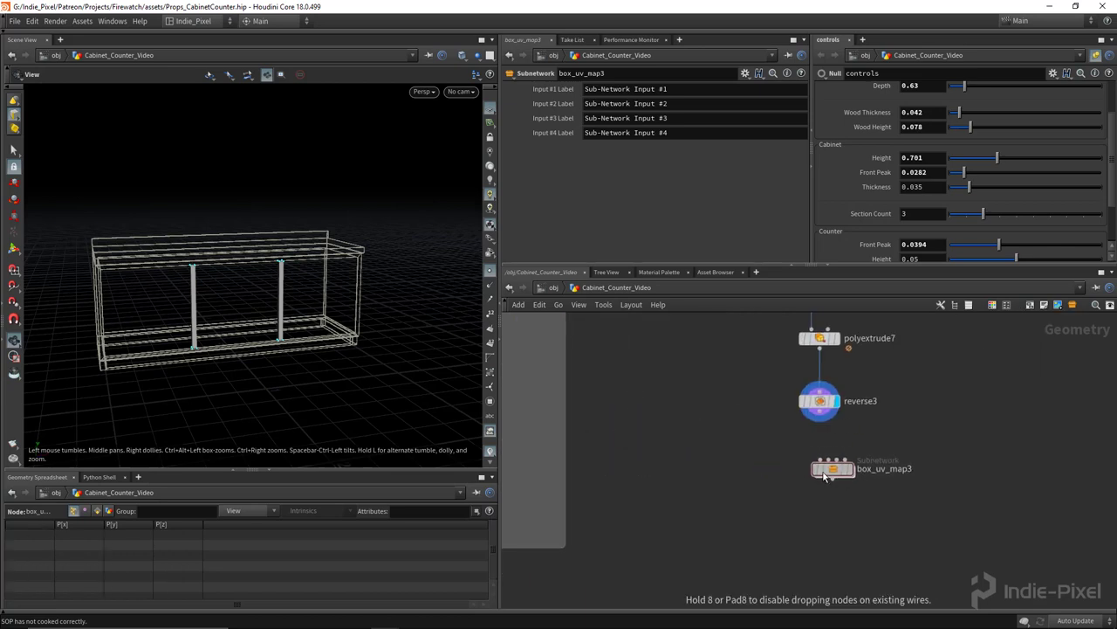
pyautogui.moveTo(818, 421); pyautogui.dragTo(834, 448)
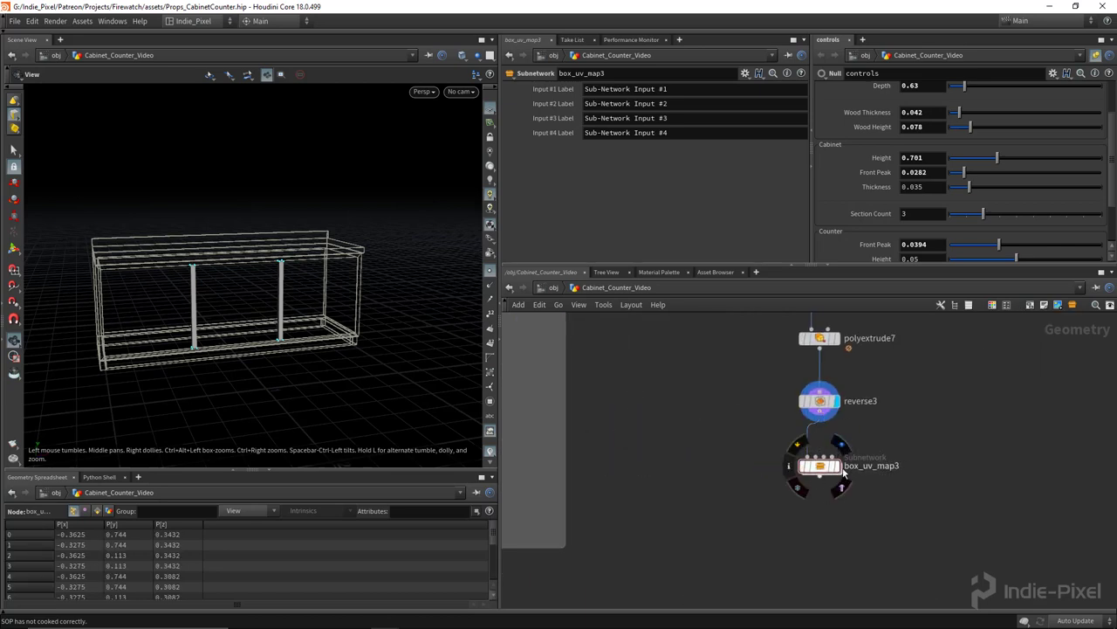
# Display box_uv_map3 and examine the dividers' UV layout in the UV view.
pyautogui.moveTo(227, 307); pyautogui.dragTo(269, 319)
pyautogui.hotkey('space', '5')
pyautogui.moveTo(299, 317); pyautogui.dragTo(444, 316, button='right')
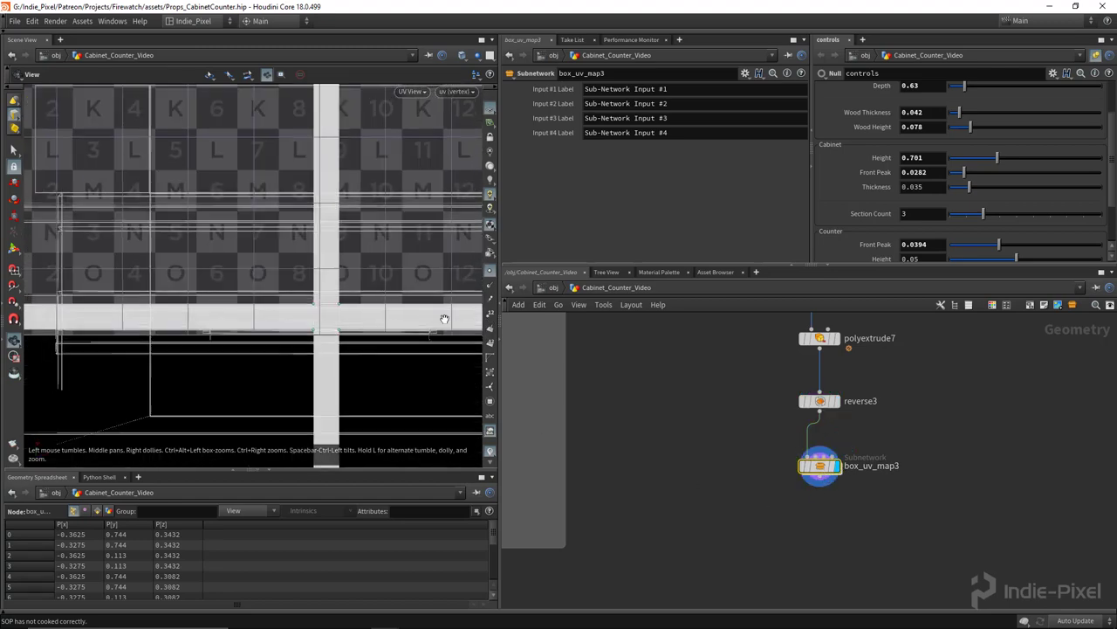
pyautogui.moveTo(374, 317); pyautogui.dragTo(280, 322, button='right')
pyautogui.moveTo(279, 322); pyautogui.dragTo(267, 386, button='middle')
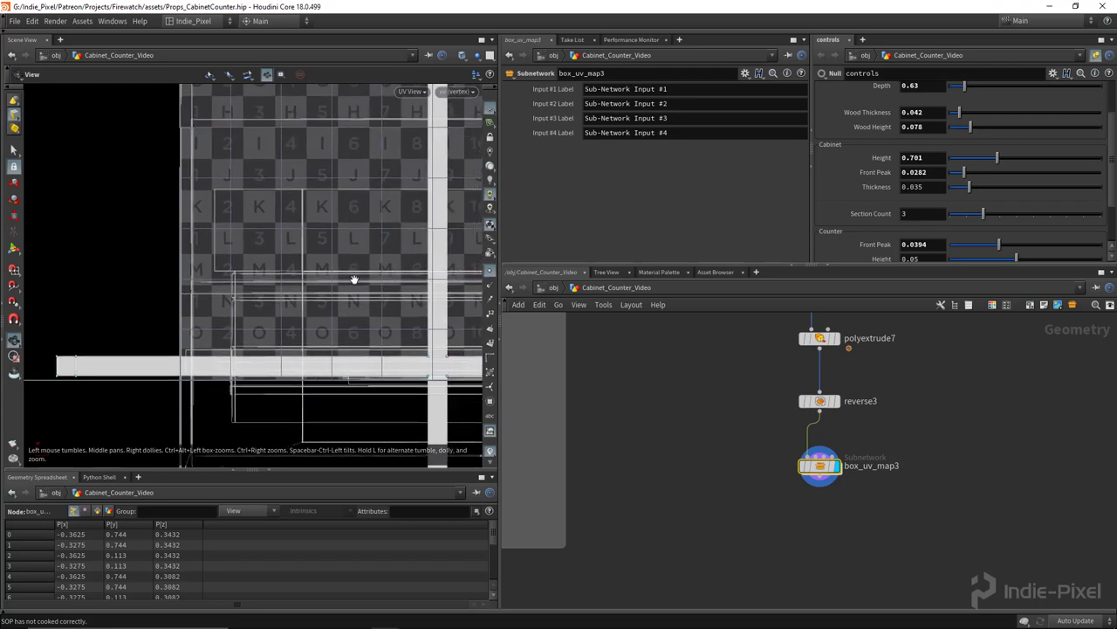
pyautogui.moveTo(355, 279); pyautogui.dragTo(244, 284, button='right')
# Duplicate box_uv_map out of the base wood section and cut the copy's input wire.
pyautogui.moveTo(823, 470)
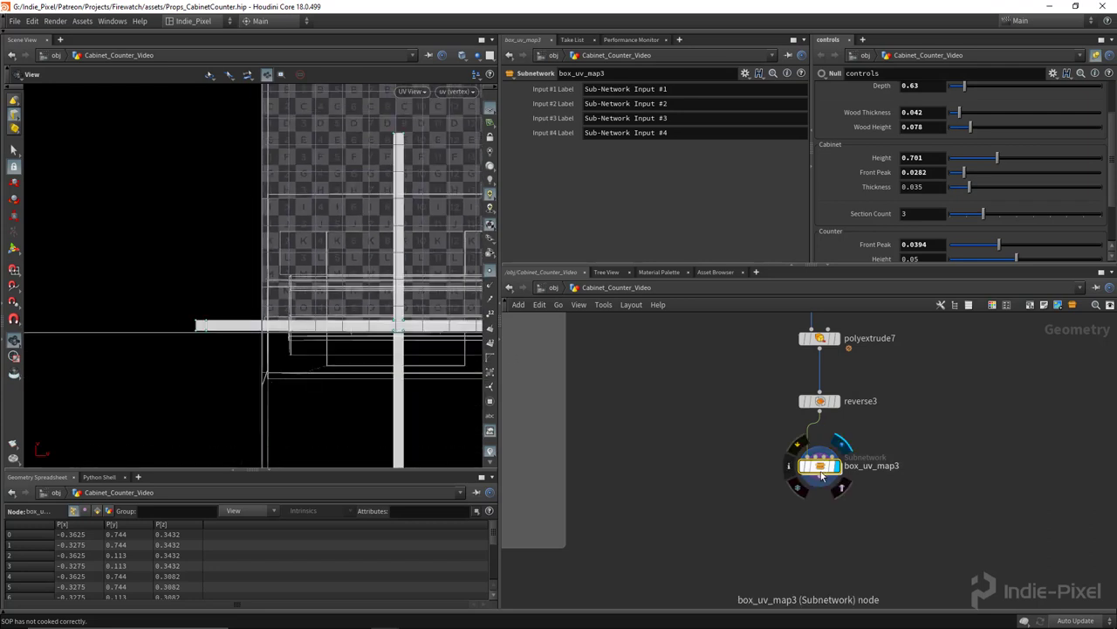
pyautogui.scroll(-6, 775, 473)
pyautogui.moveTo(548, 457); pyautogui.dragTo(794, 439, button='middle')
pyautogui.scroll(3, 701, 417)
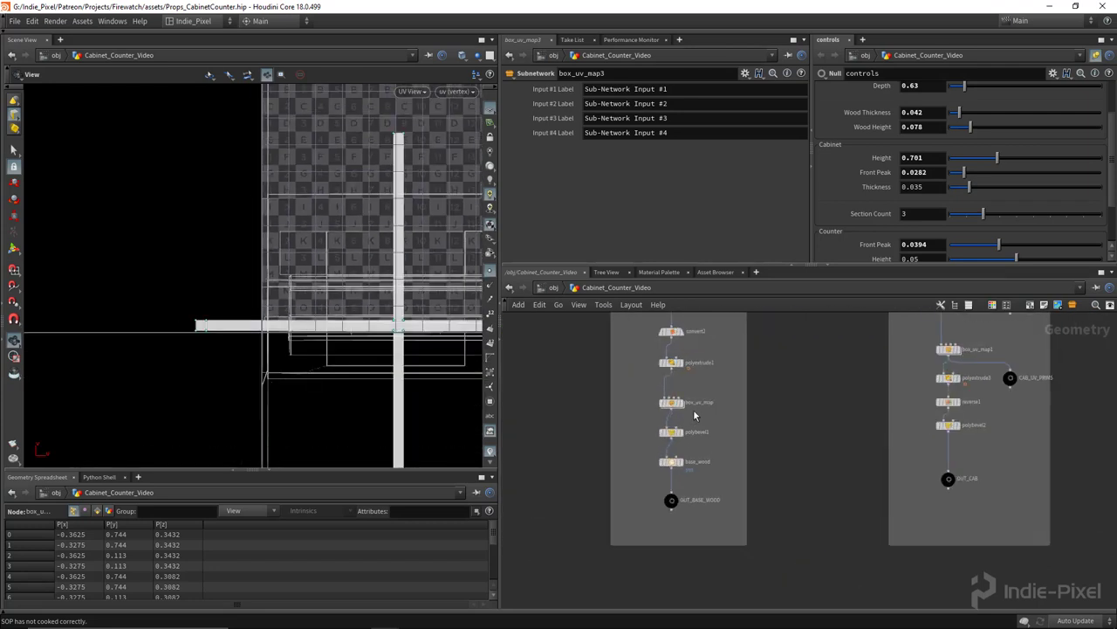
pyautogui.keyDown('alt'); pyautogui.moveTo(673, 404); pyautogui.dragTo(958, 549); pyautogui.keyUp('alt')
pyautogui.moveTo(984, 529); pyautogui.dragTo(830, 485, button='middle')
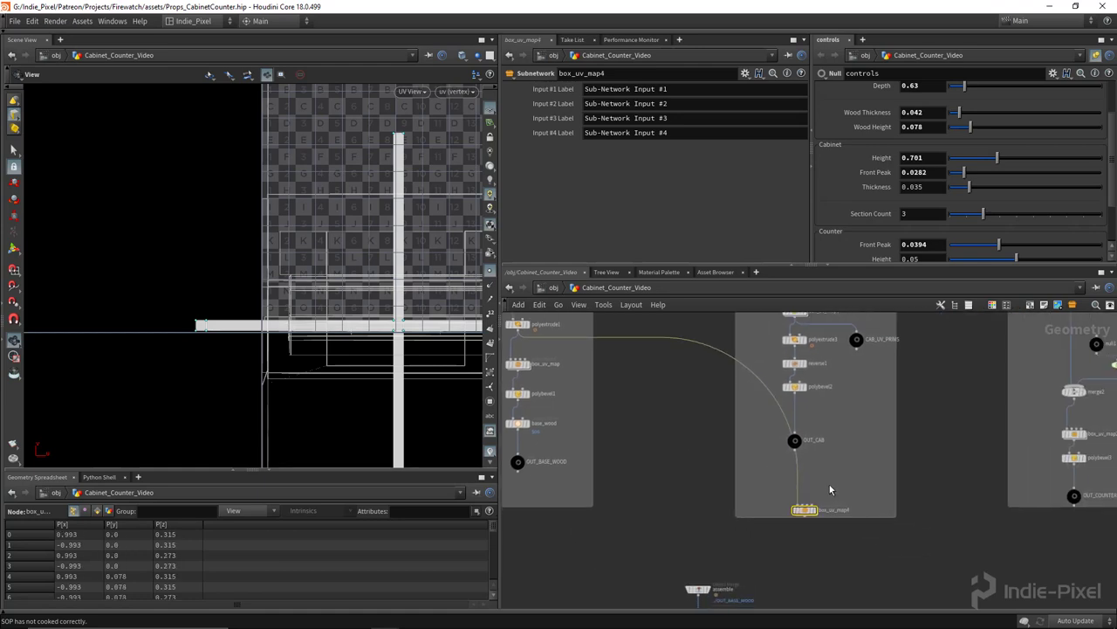
pyautogui.press('y')
pyautogui.moveTo(777, 486); pyautogui.dragTo(837, 483)
# Place box_uv_map4 beside box_uv_map3, connect it to reverse3 and display it to compare the UV layouts.
pyautogui.moveTo(837, 482); pyautogui.dragTo(610, 414, button='middle')
pyautogui.moveTo(576, 441); pyautogui.dragTo(1073, 441)
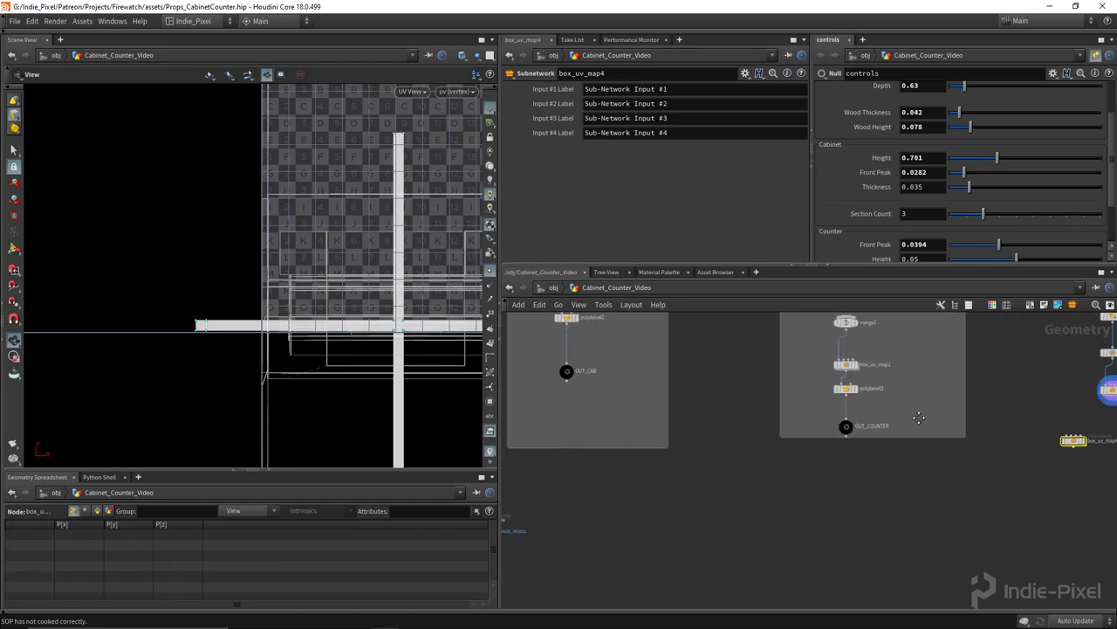
pyautogui.moveTo(919, 418); pyautogui.dragTo(701, 441, button='middle')
pyautogui.scroll(3, 879, 415)
pyautogui.moveTo(897, 408); pyautogui.dragTo(964, 418)
pyautogui.moveTo(904, 367)
pyautogui.mouseDown()
pyautogui.moveTo(821, 492)
pyautogui.moveTo(868, 424)
pyautogui.mouseUp()
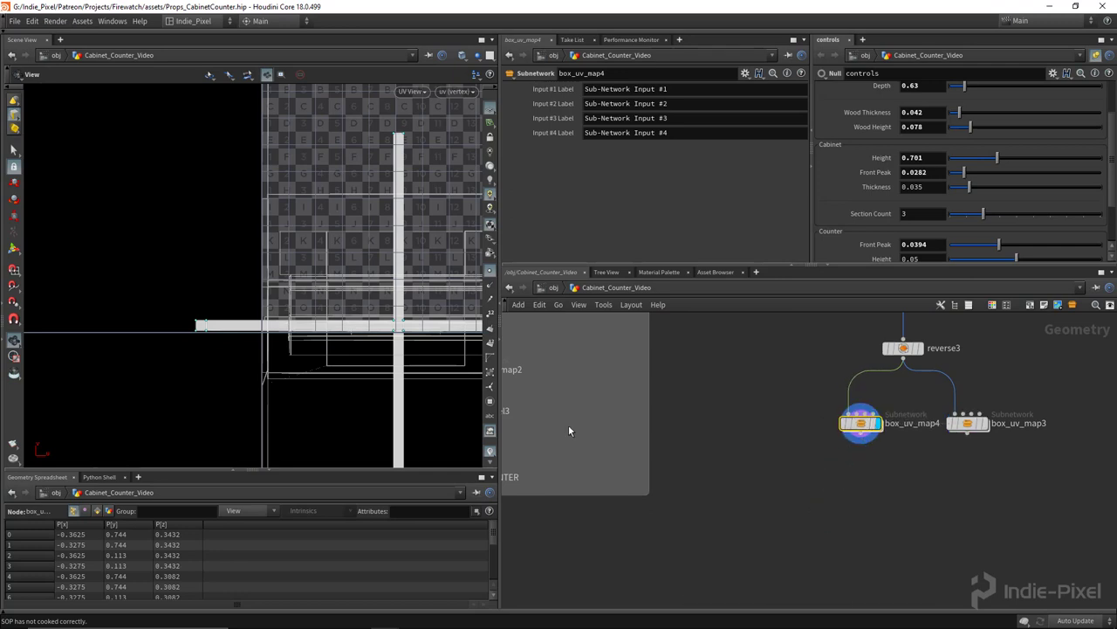
pyautogui.scroll(2, 421, 325)
pyautogui.moveTo(422, 325); pyautogui.dragTo(356, 324, button='middle')
pyautogui.moveTo(776, 471); pyautogui.dragTo(892, 415)
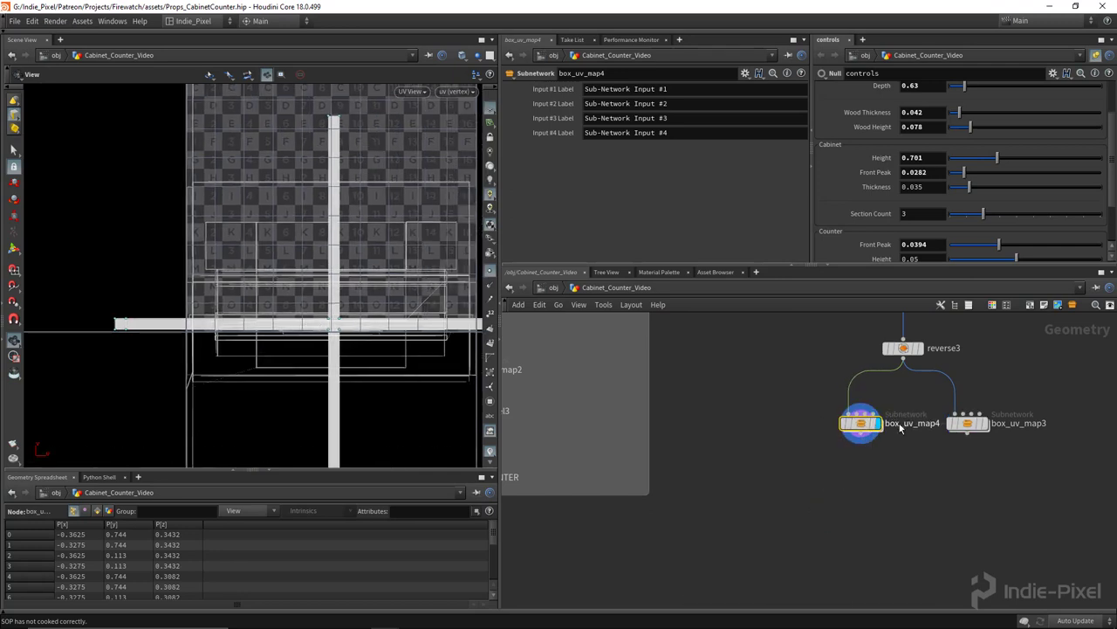
# Delete box_uv_map4, centre box_uv_map3 below reverse3 and display the dividers in the perspective view.
pyautogui.press('Delete')
pyautogui.moveTo(967, 423); pyautogui.dragTo(902, 425)
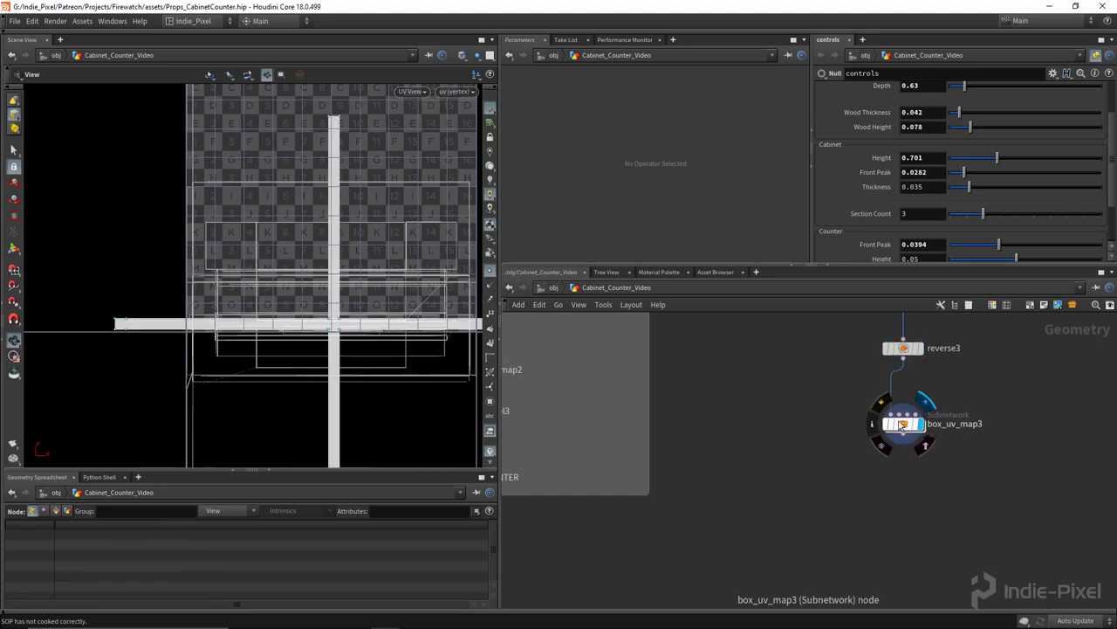
pyautogui.click(901, 425)
pyautogui.scroll(-3, 356, 313)
pyautogui.hotkey('space', '1')
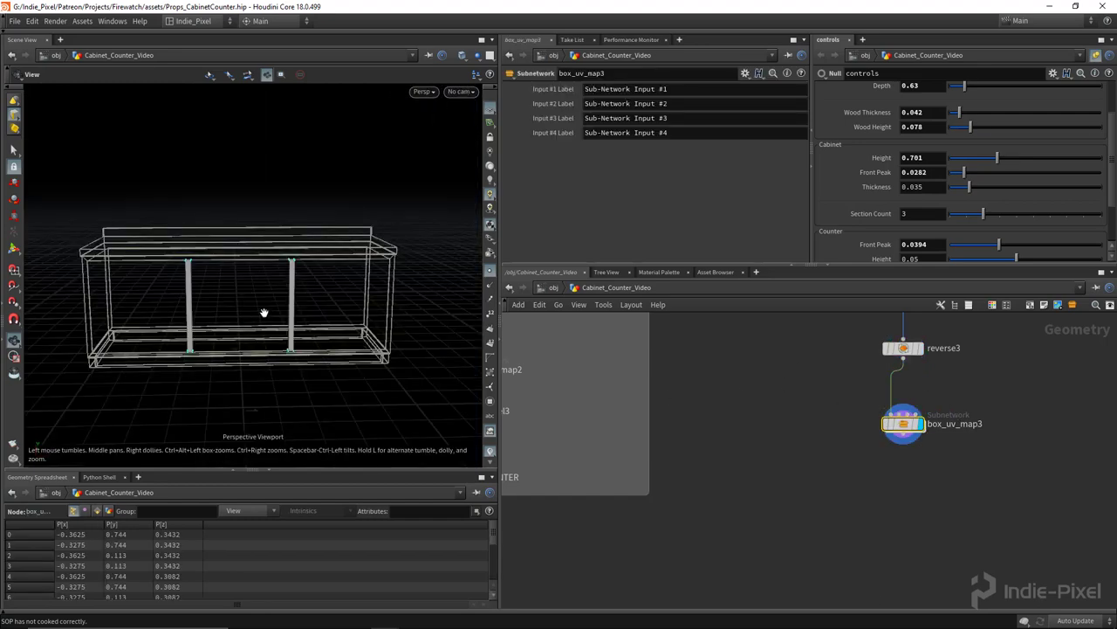
pyautogui.moveTo(263, 312); pyautogui.dragTo(307, 355)
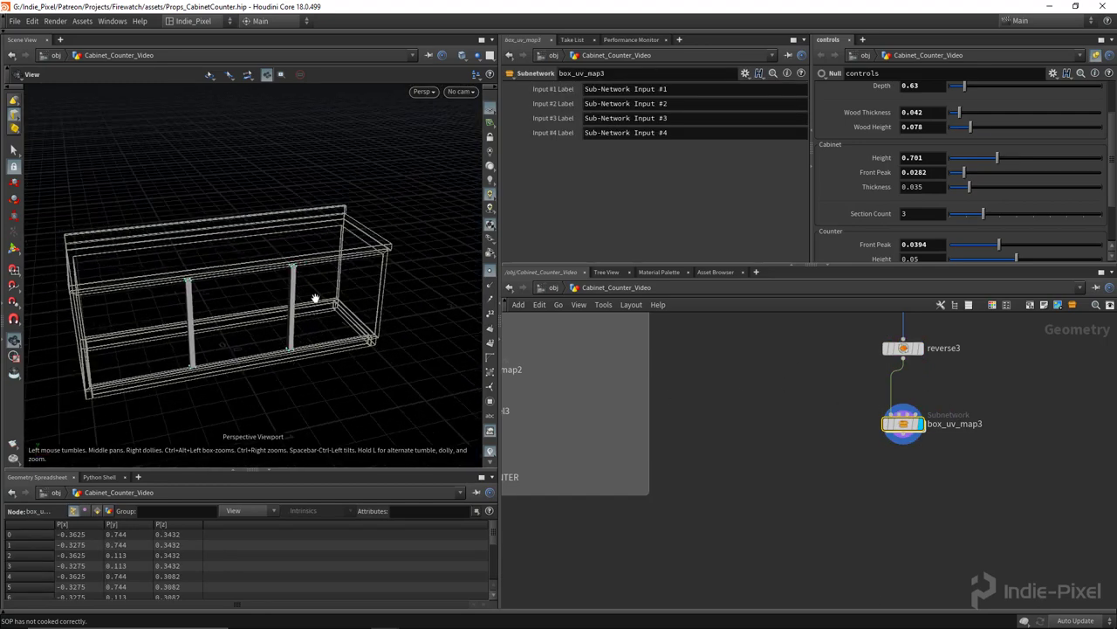
pyautogui.moveTo(315, 300)
pyautogui.mouseDown()
pyautogui.moveTo(271, 332)
pyautogui.moveTo(312, 289)
pyautogui.mouseUp()
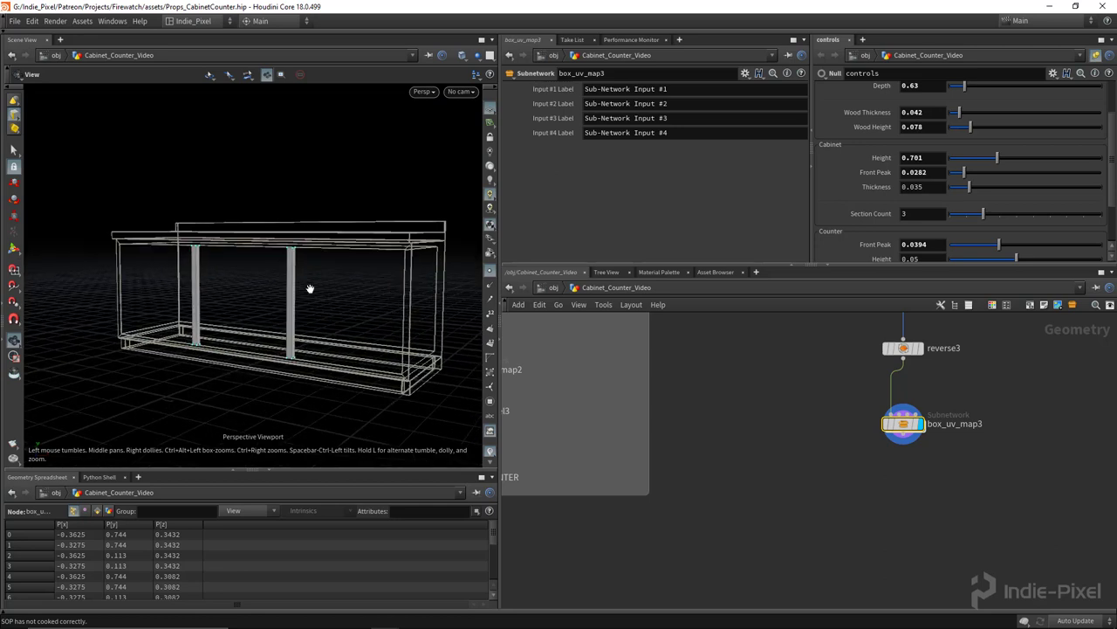
pyautogui.press('f')
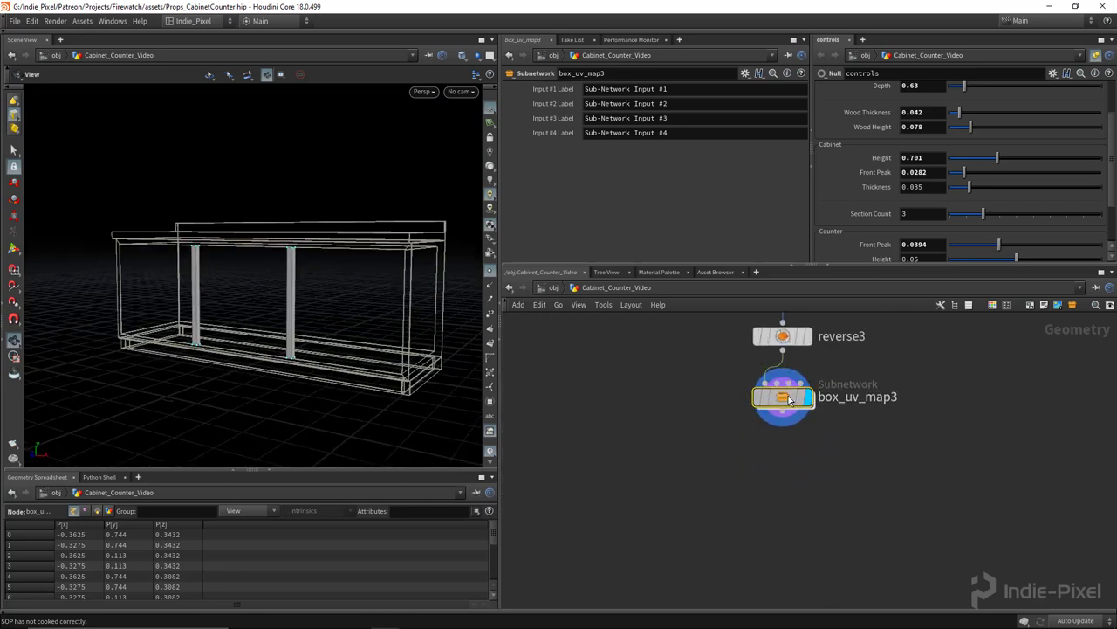
# Inside box_uv_map3, duplicate the box2 and group2 pair and place the copies beside the originals.
pyautogui.doubleClick(788, 426)
pyautogui.moveTo(786, 466); pyautogui.dragTo(669, 458)
pyautogui.scroll(4, 706, 445)
pyautogui.click(723, 364)
pyautogui.moveTo(722, 363); pyautogui.dragTo(754, 416)
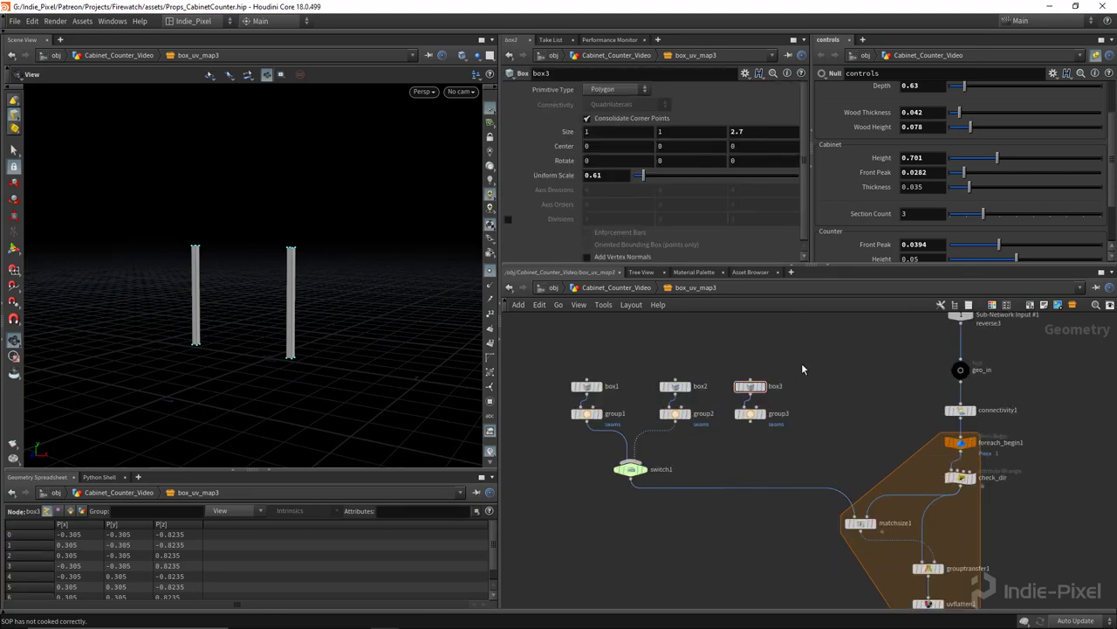
# Display box3 and set its size to 2.8 in Y and 1 in Z.
pyautogui.click(761, 386)
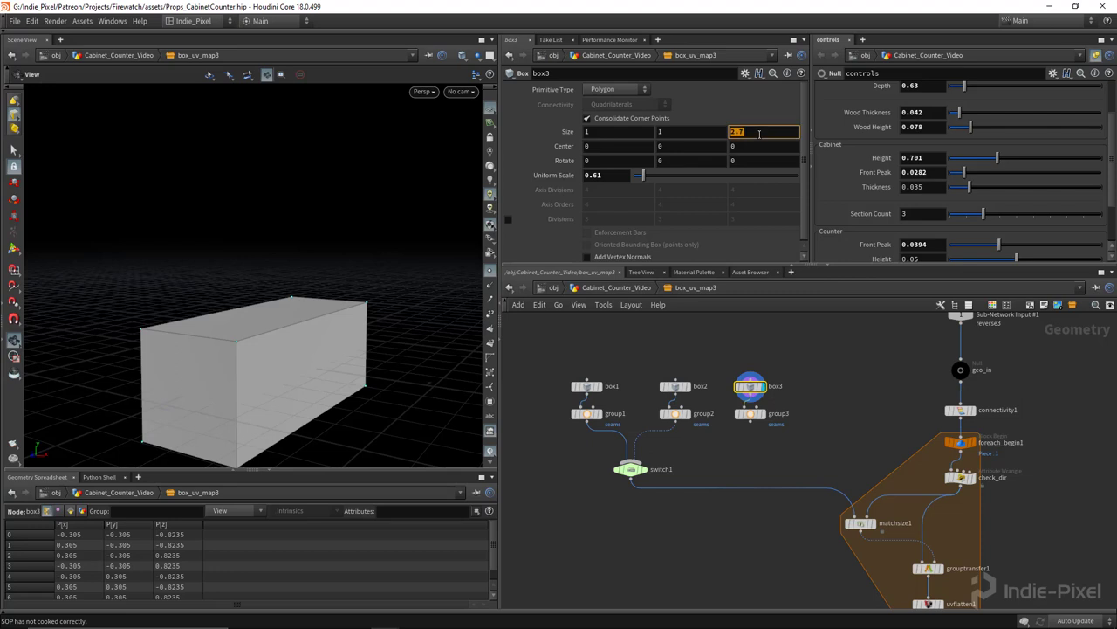
pyautogui.press('Return')
pyautogui.moveTo(668, 131); pyautogui.dragTo(747, 132, button='middle')
pyautogui.scroll(-1, 360, 248)
pyautogui.scroll(3, 777, 419)
# Display group3 and clear the edges listed in its base group.
pyautogui.click(756, 412)
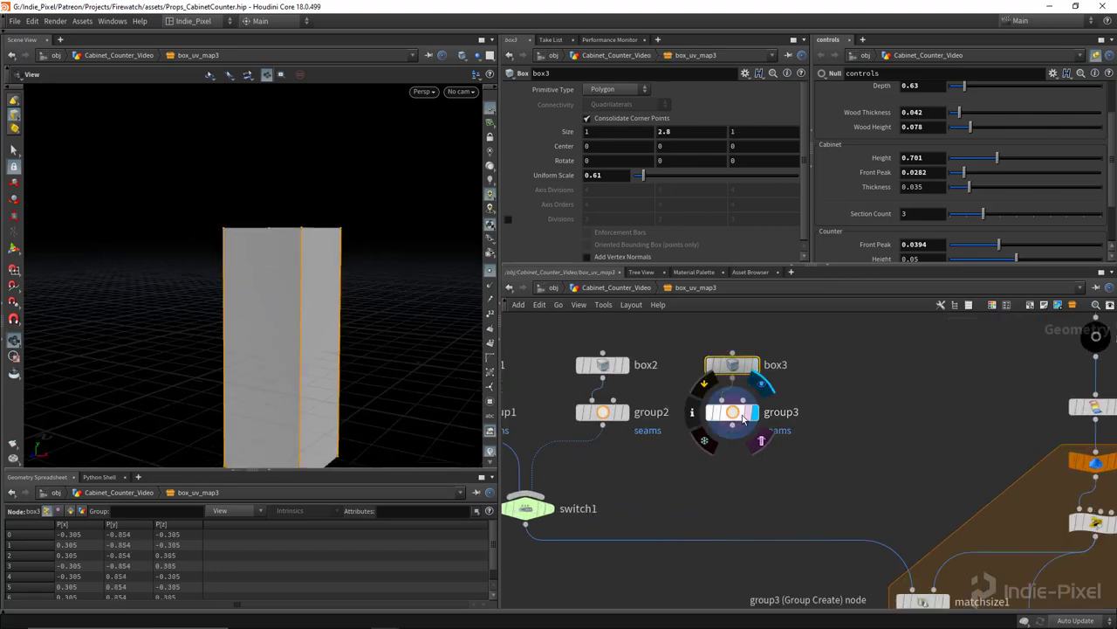
pyautogui.click(738, 413)
pyautogui.moveTo(398, 270); pyautogui.dragTo(371, 293)
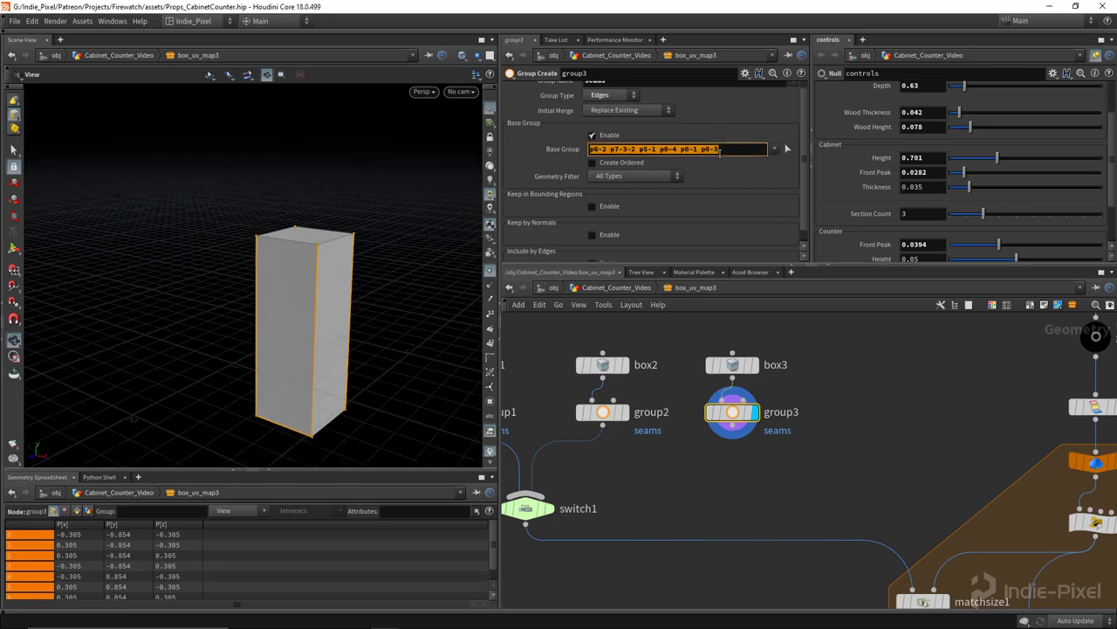
pyautogui.press('BackSpace')
# Pick the upright box's seam edges p5-1 p5-6 p4-7 p4-5 p1-0 p2-1 p0-3 as group3's base group.
pyautogui.click(787, 150)
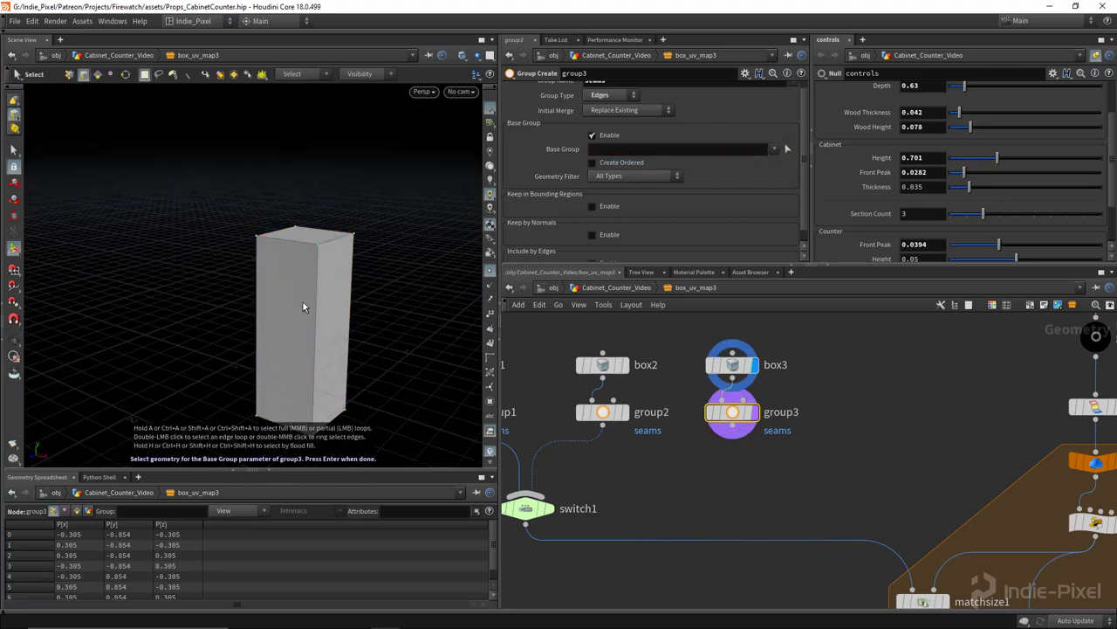
pyautogui.keyDown('alt'); pyautogui.moveTo(359, 274); pyautogui.dragTo(285, 256); pyautogui.keyUp('alt')
pyautogui.keyDown('alt'); pyautogui.moveTo(285, 257); pyautogui.dragTo(340, 254, button='right'); pyautogui.keyUp('alt')
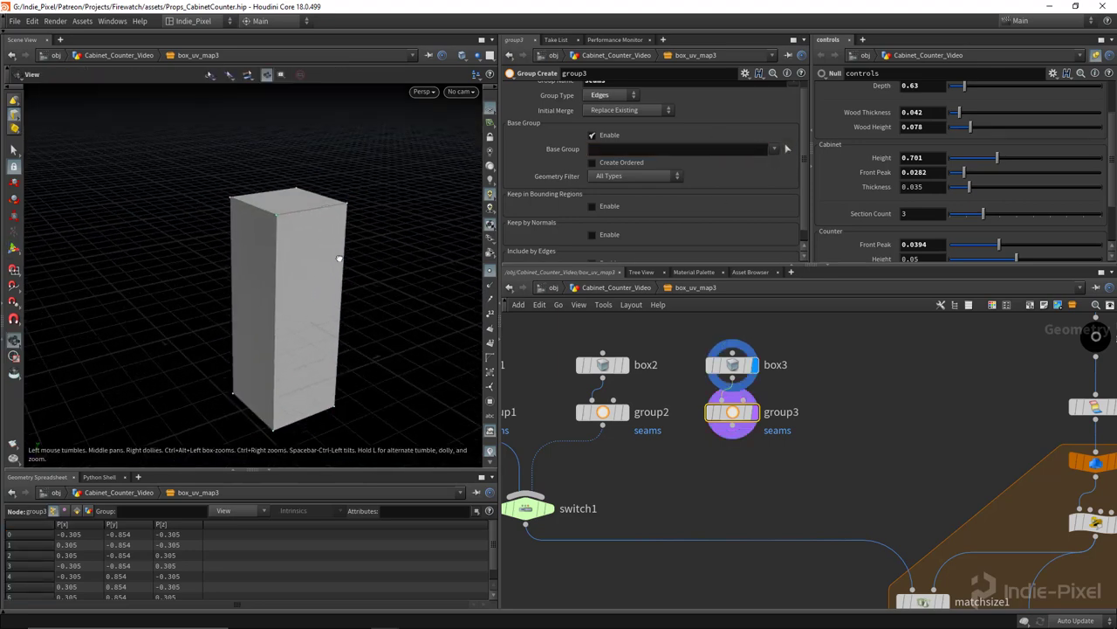
pyautogui.keyDown('alt'); pyautogui.moveTo(238, 264); pyautogui.dragTo(278, 265, button='middle'); pyautogui.keyUp('alt')
pyautogui.moveTo(278, 264); pyautogui.dragTo(306, 289)
pyautogui.click(307, 290)
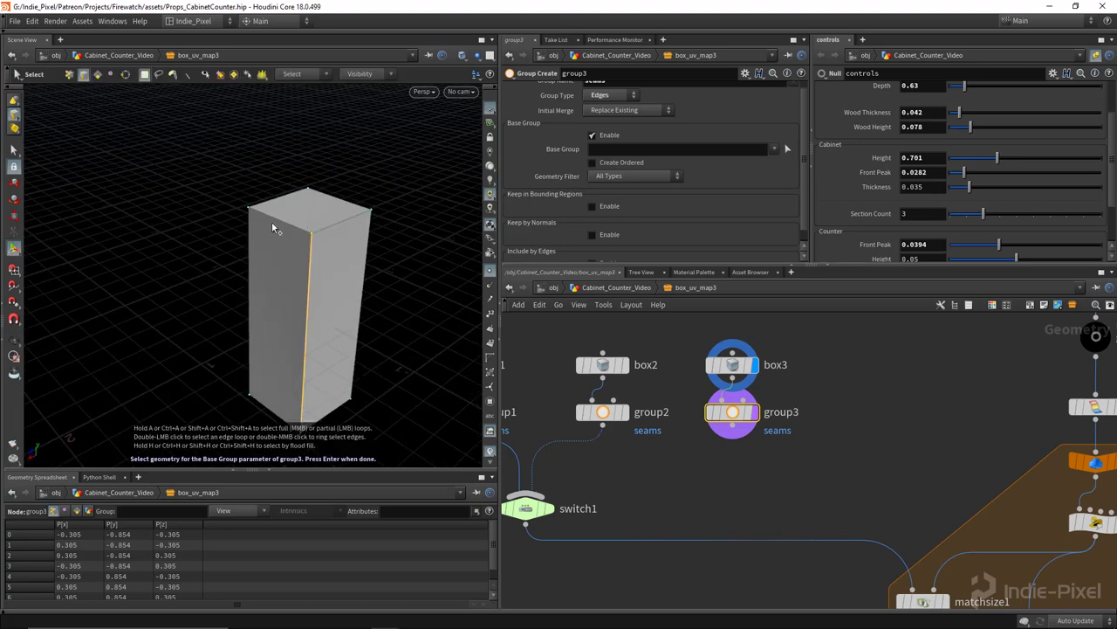
pyautogui.keyDown('shift'); pyautogui.click(339, 200); pyautogui.keyUp('shift')
pyautogui.keyDown('alt'); pyautogui.moveTo(334, 355); pyautogui.dragTo(270, 387); pyautogui.keyUp('alt')
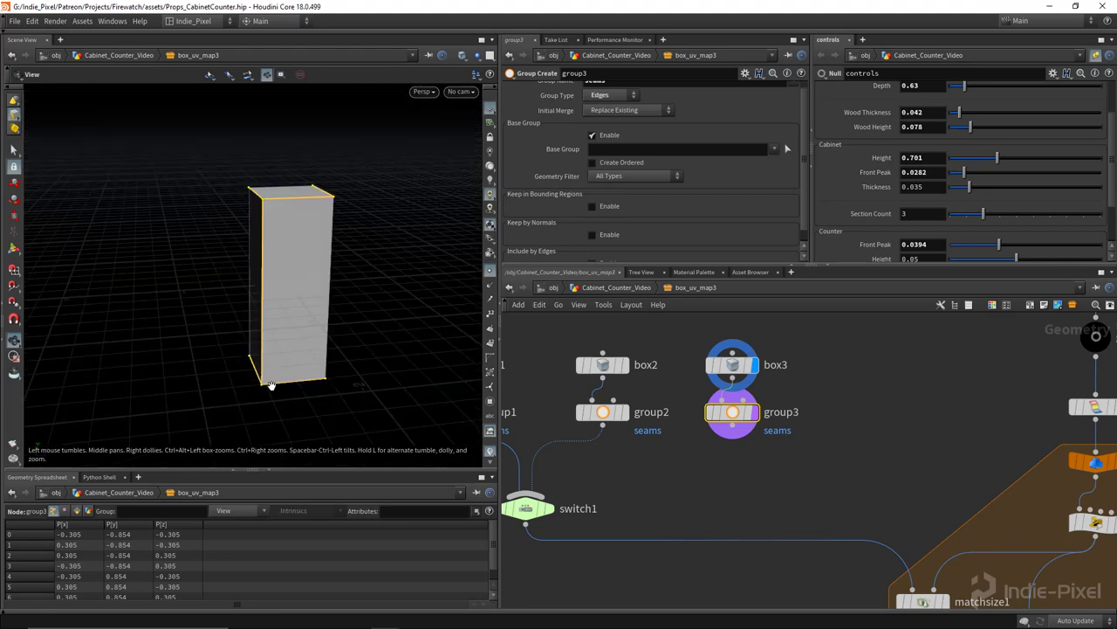
pyautogui.press('Return')
# Connect group3 to switch1 as its third input and display switch1.
pyautogui.moveTo(699, 456); pyautogui.dragTo(763, 431, button='middle')
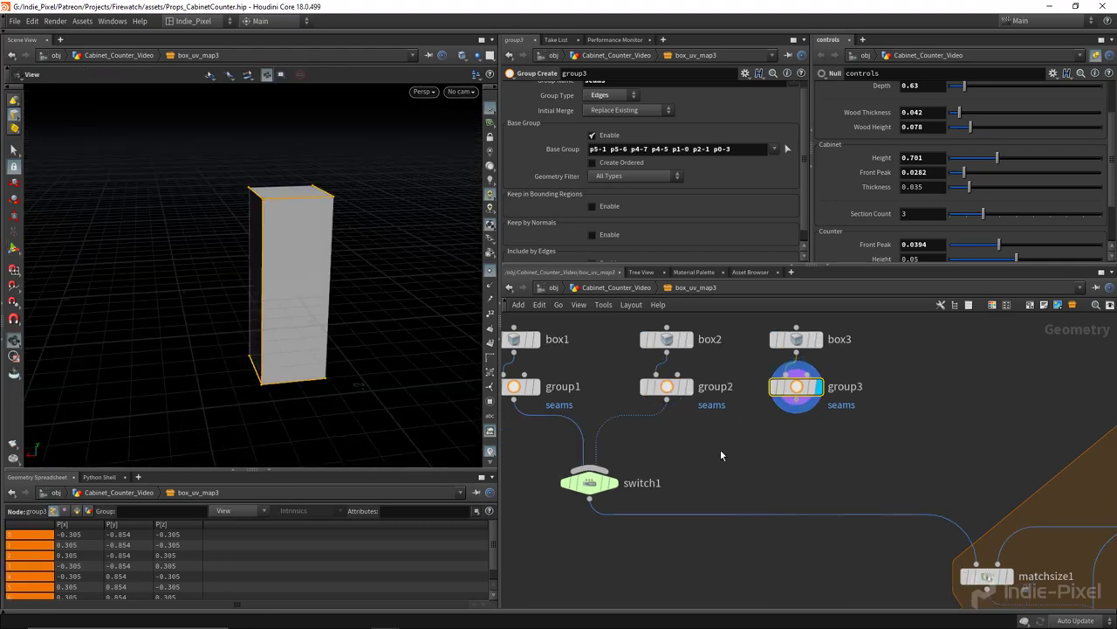
pyautogui.click(606, 470)
pyautogui.click(613, 483)
pyautogui.moveTo(638, 452); pyautogui.dragTo(576, 452, button='middle')
pyautogui.moveTo(1052, 463); pyautogui.dragTo(670, 459, button='middle')
pyautogui.click(703, 494)
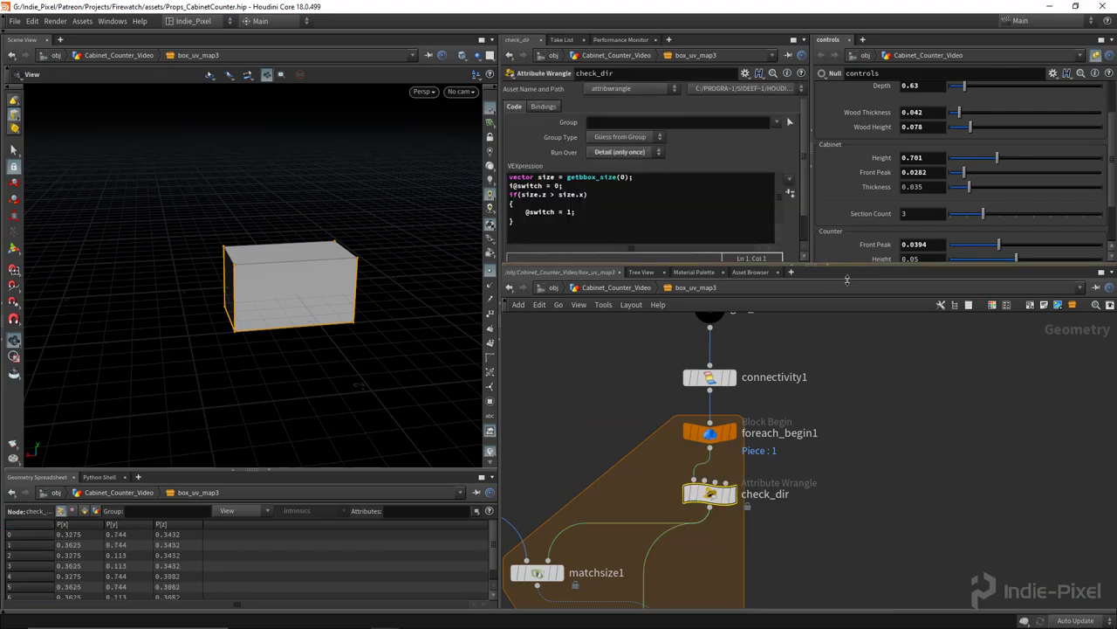
pyautogui.moveTo(847, 279); pyautogui.dragTo(846, 321)
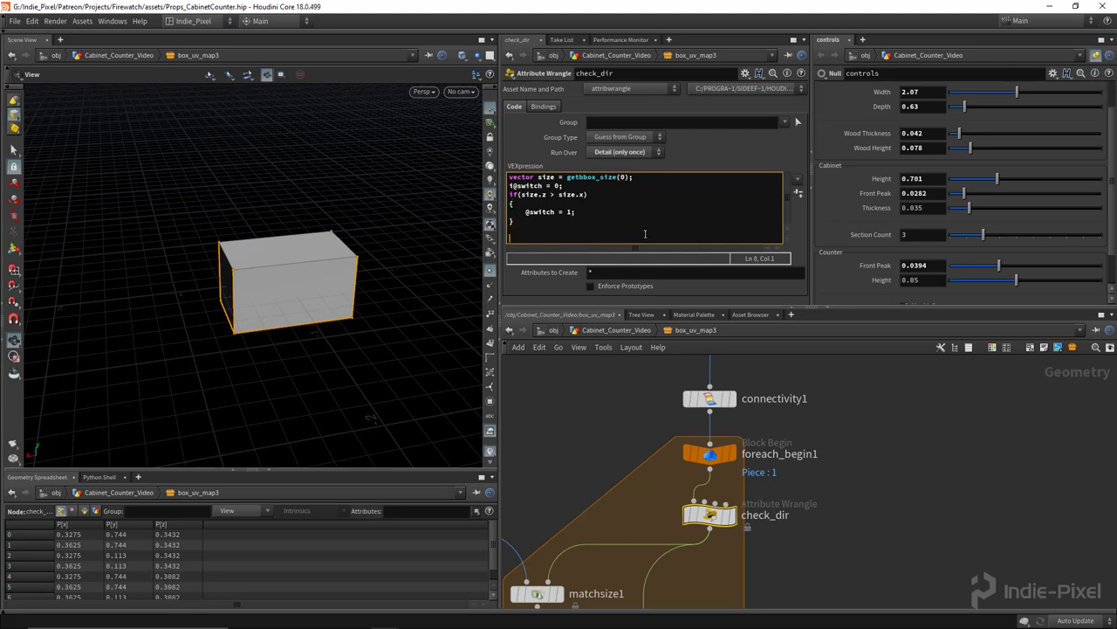
pyautogui.write('if')
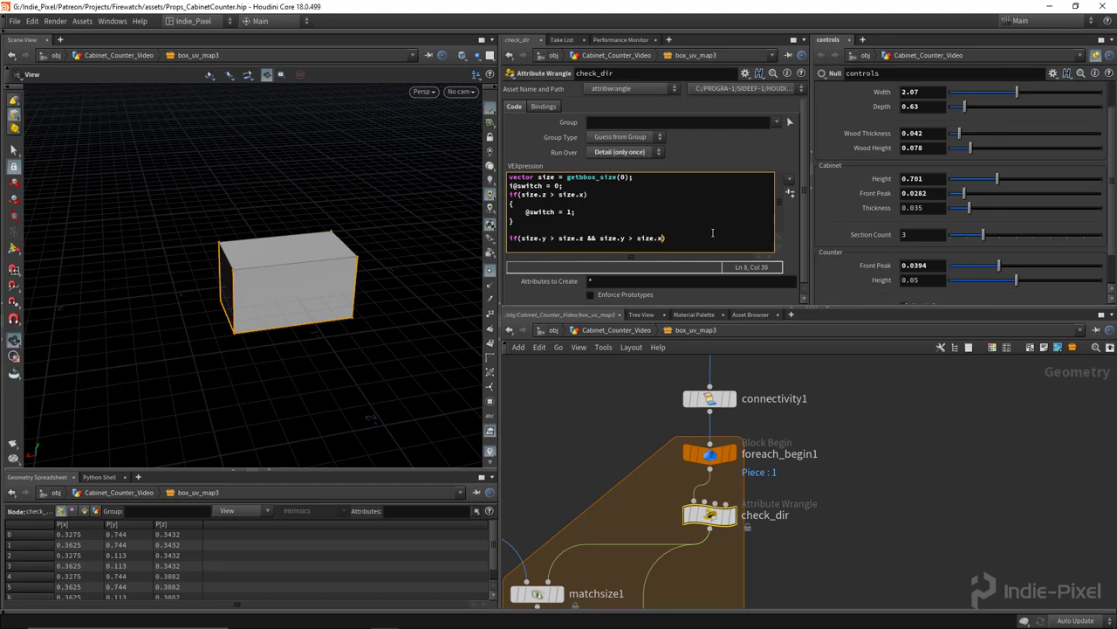
pyautogui.write(') ')
pyautogui.write('{')
pyautogui.press('Return')
pyautogui.write('}')
pyautogui.press('Up')
pyautogui.press('Return')
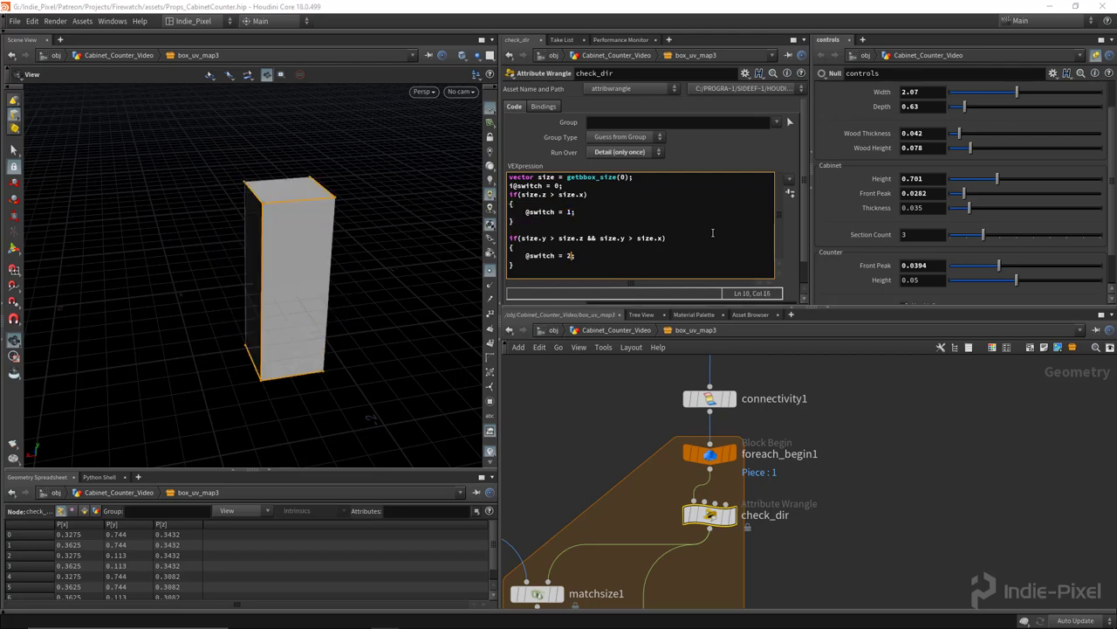
# Display output0 and examine the dividers' unwrapped layout in the UV view.
pyautogui.keyDown('alt'); pyautogui.moveTo(260, 306); pyautogui.dragTo(361, 284); pyautogui.keyUp('alt')
pyautogui.moveTo(873, 306); pyautogui.dragTo(867, 236)
pyautogui.moveTo(830, 524); pyautogui.dragTo(867, 339, button='middle')
pyautogui.scroll(-5, 872, 360)
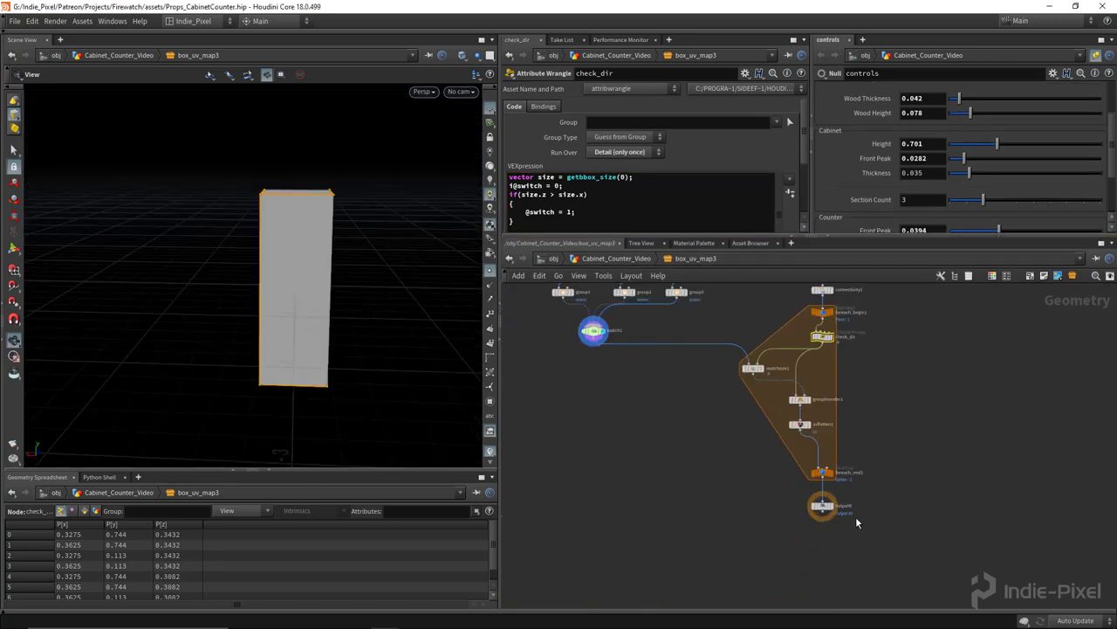
pyautogui.scroll(5, 844, 498)
pyautogui.click(817, 526)
pyautogui.moveTo(309, 346); pyautogui.dragTo(261, 341, button='right')
pyautogui.moveTo(320, 320); pyautogui.dragTo(326, 328)
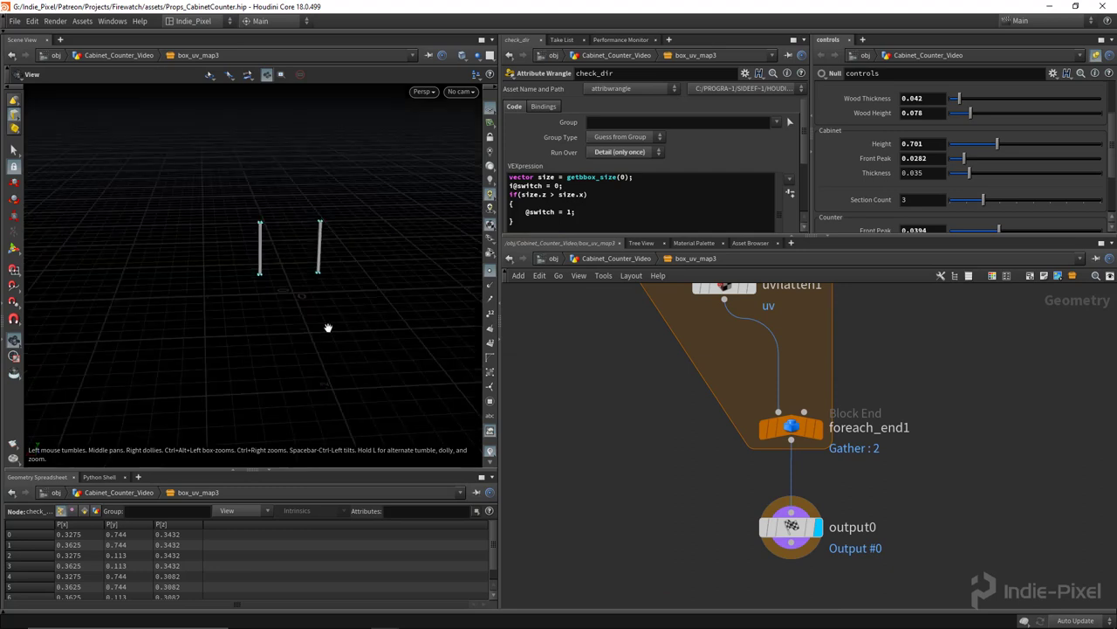
pyautogui.hotkey('space', '5')
pyautogui.moveTo(327, 327); pyautogui.dragTo(381, 355, button='right')
pyautogui.moveTo(382, 354); pyautogui.dragTo(357, 358, button='middle')
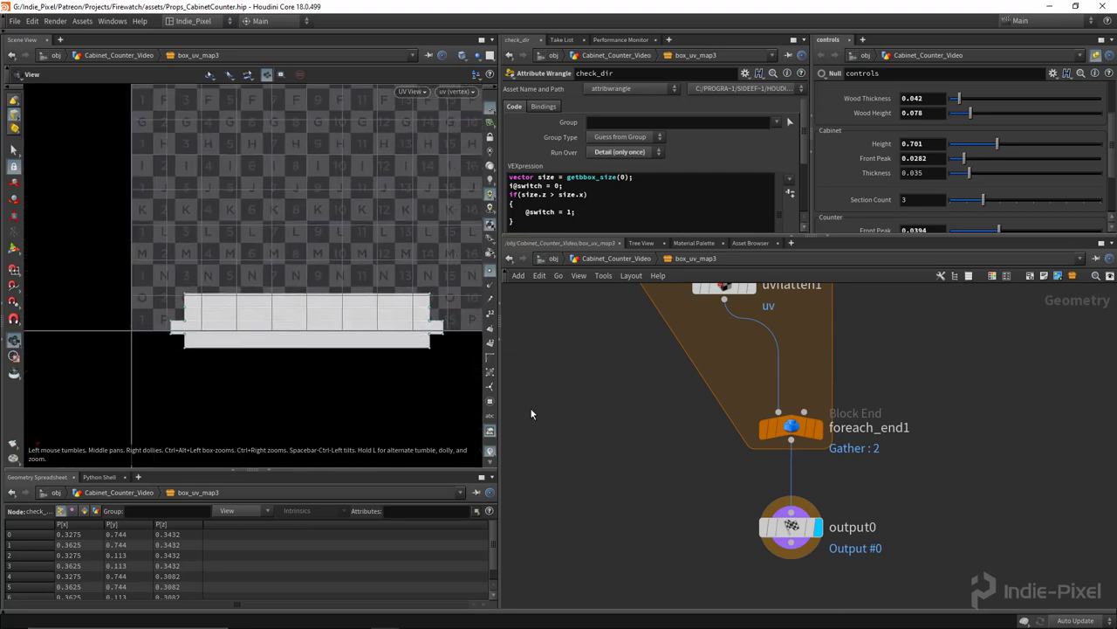
# Return to the Cabinet_Counter_Video network, show the perspective view and turn off normal1's template display.
pyautogui.press('u')
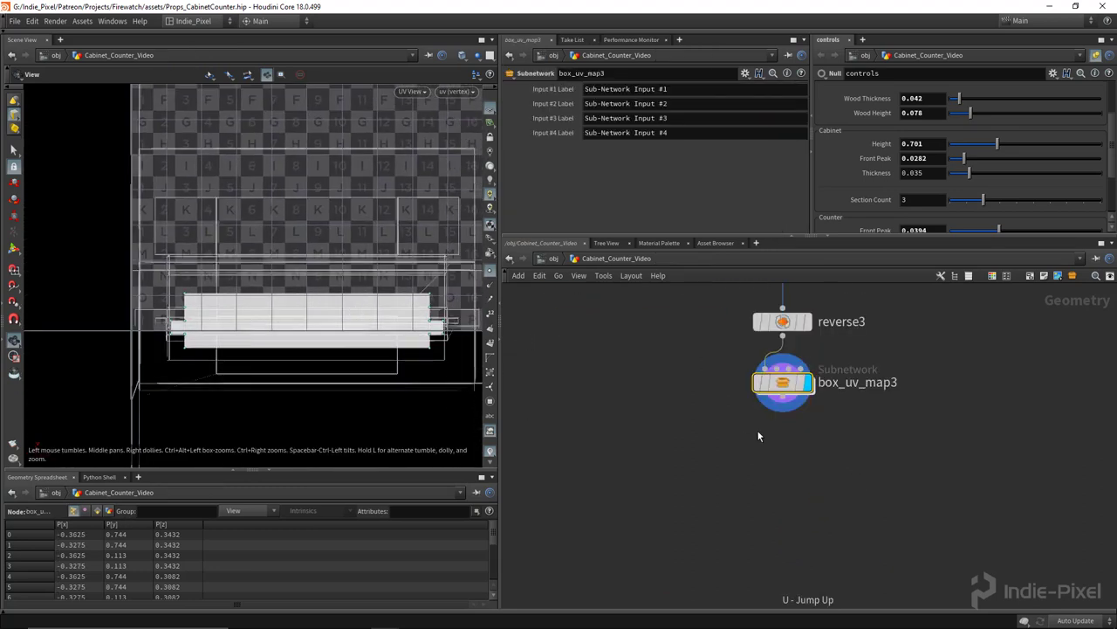
pyautogui.moveTo(310, 330); pyautogui.dragTo(157, 330, button='right')
pyautogui.moveTo(790, 447); pyautogui.dragTo(780, 481, button='middle')
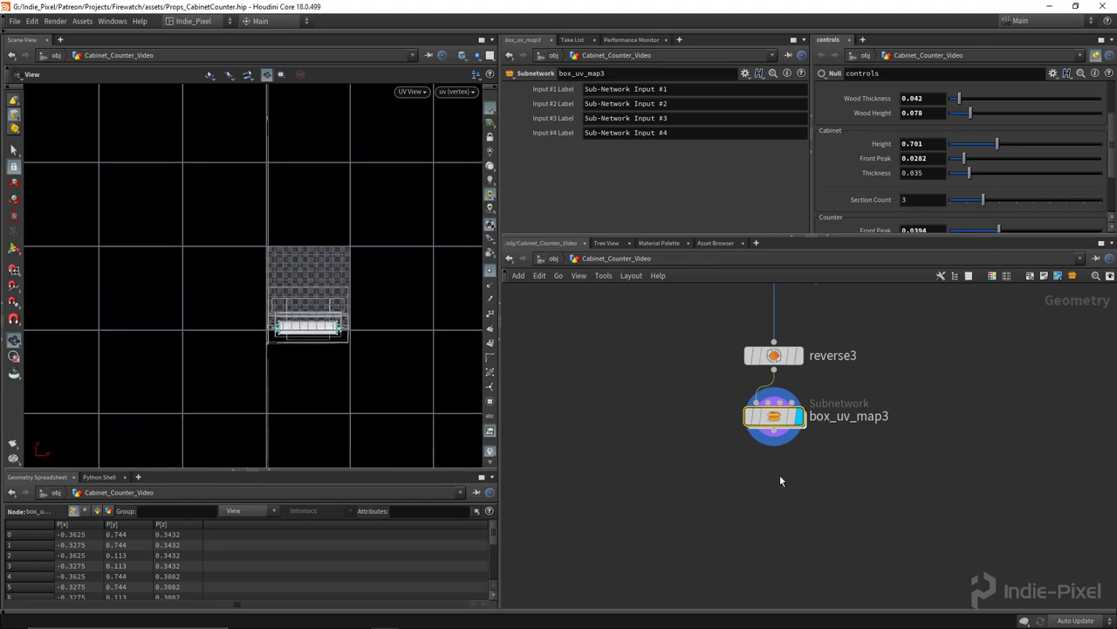
pyautogui.scroll(-7, 780, 480)
pyautogui.moveTo(734, 529); pyautogui.dragTo(908, 401, button='middle')
pyautogui.hotkey('space', '1')
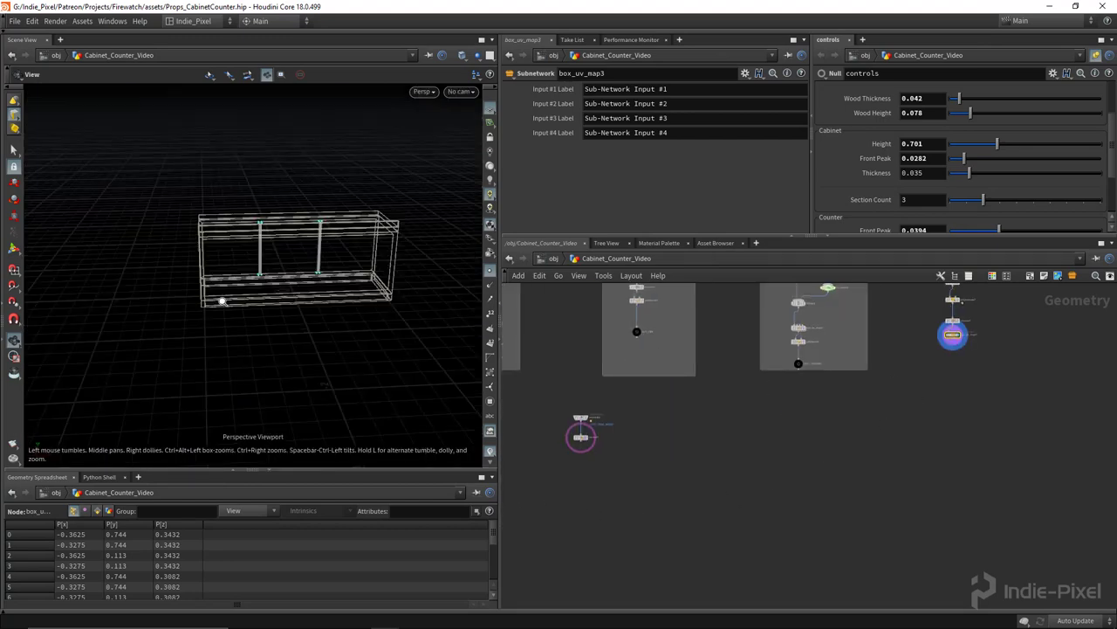
pyautogui.moveTo(268, 276); pyautogui.dragTo(232, 265)
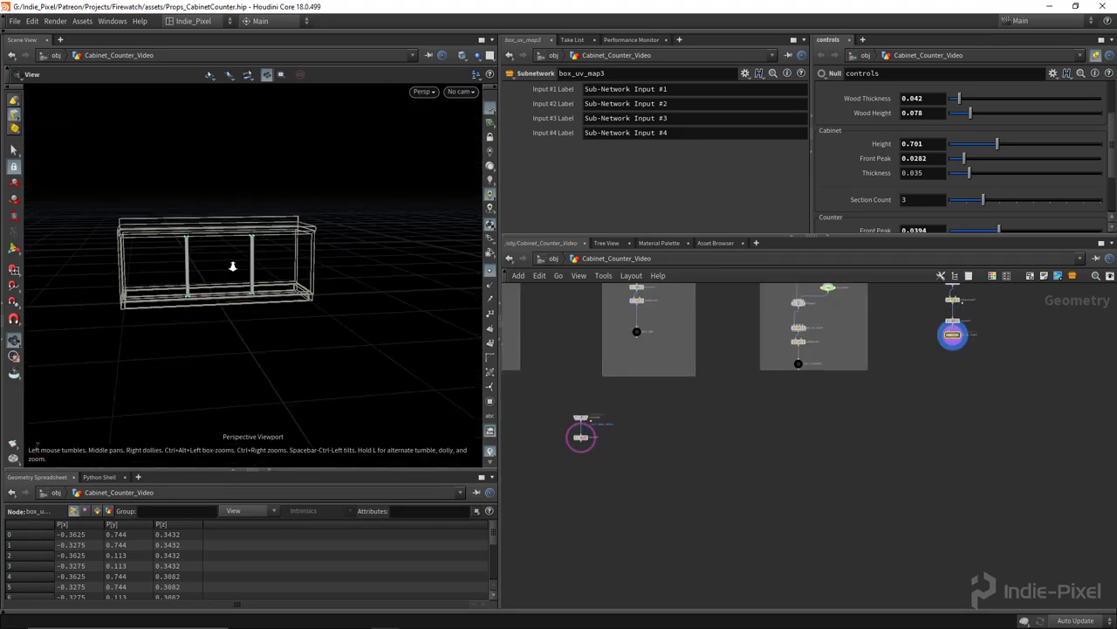
pyautogui.moveTo(232, 265); pyautogui.dragTo(342, 266, button='right')
pyautogui.moveTo(204, 262); pyautogui.dragTo(213, 265, button='middle')
pyautogui.scroll(5, 591, 433)
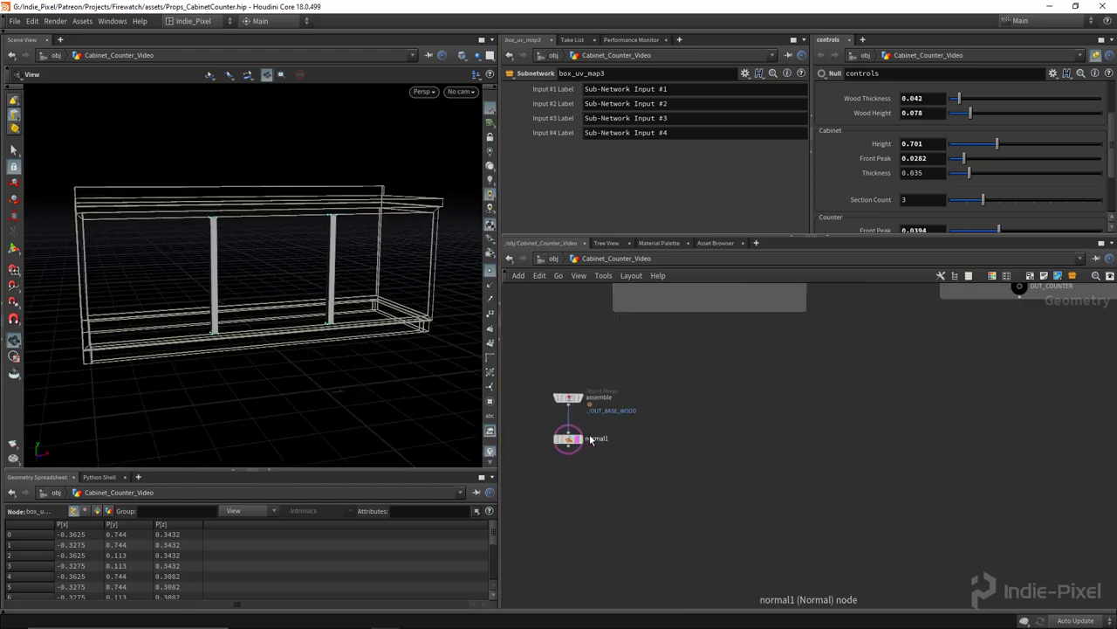
pyautogui.click(573, 443)
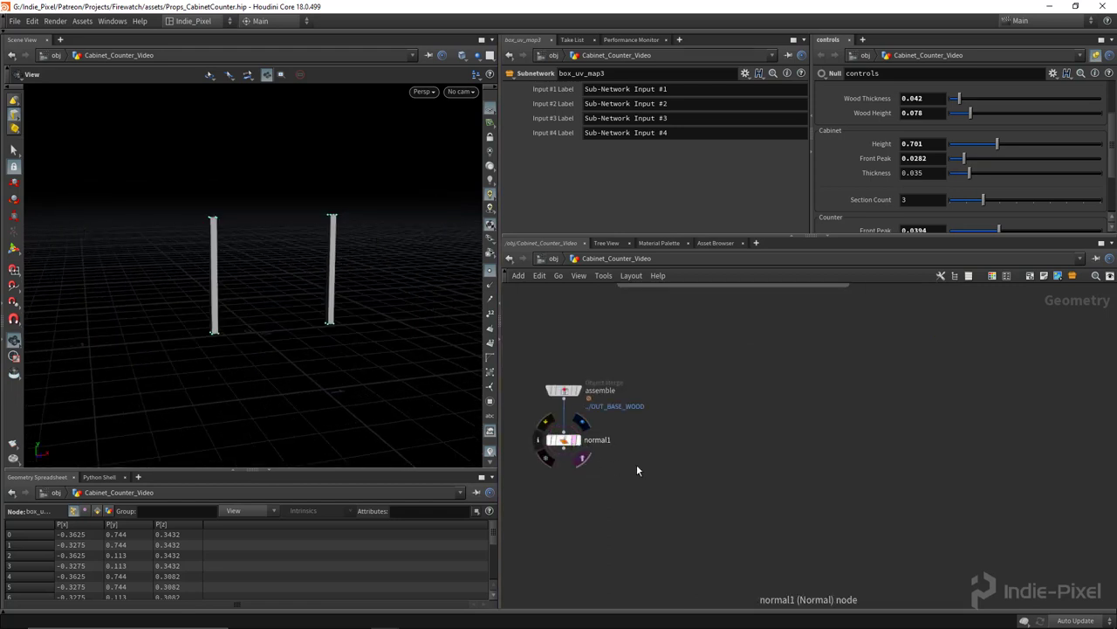
# Display polyextrude6 in the divider chain to inspect the sectioned front face.
pyautogui.scroll(-4, 779, 391)
pyautogui.moveTo(1102, 367); pyautogui.dragTo(662, 545, button='middle')
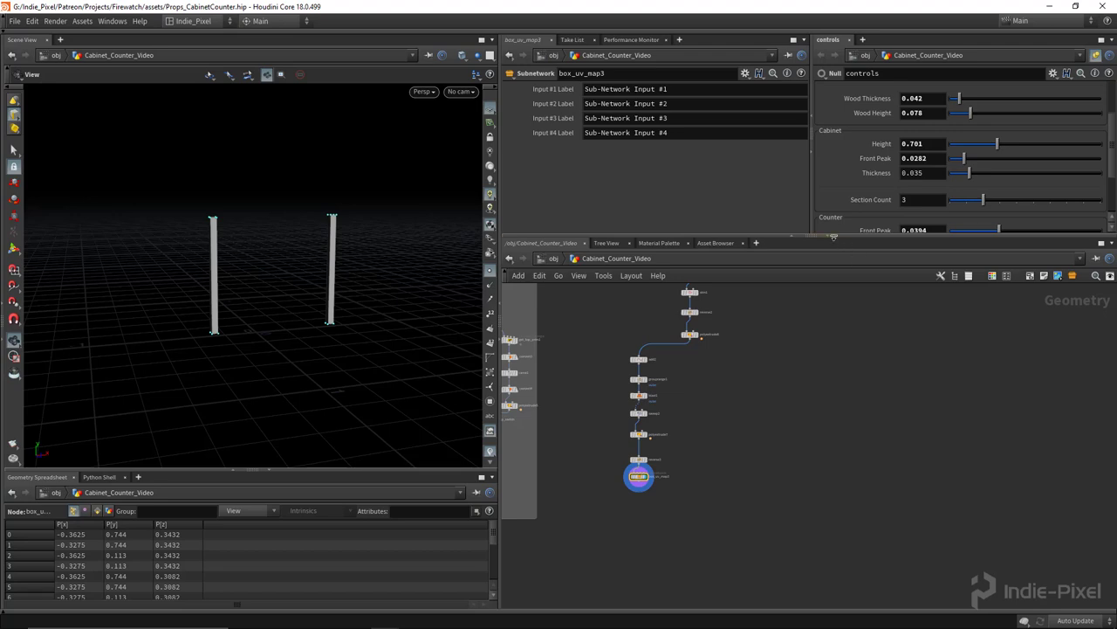
pyautogui.moveTo(834, 236); pyautogui.dragTo(831, 218)
pyautogui.scroll(5, 685, 331)
pyautogui.click(701, 335)
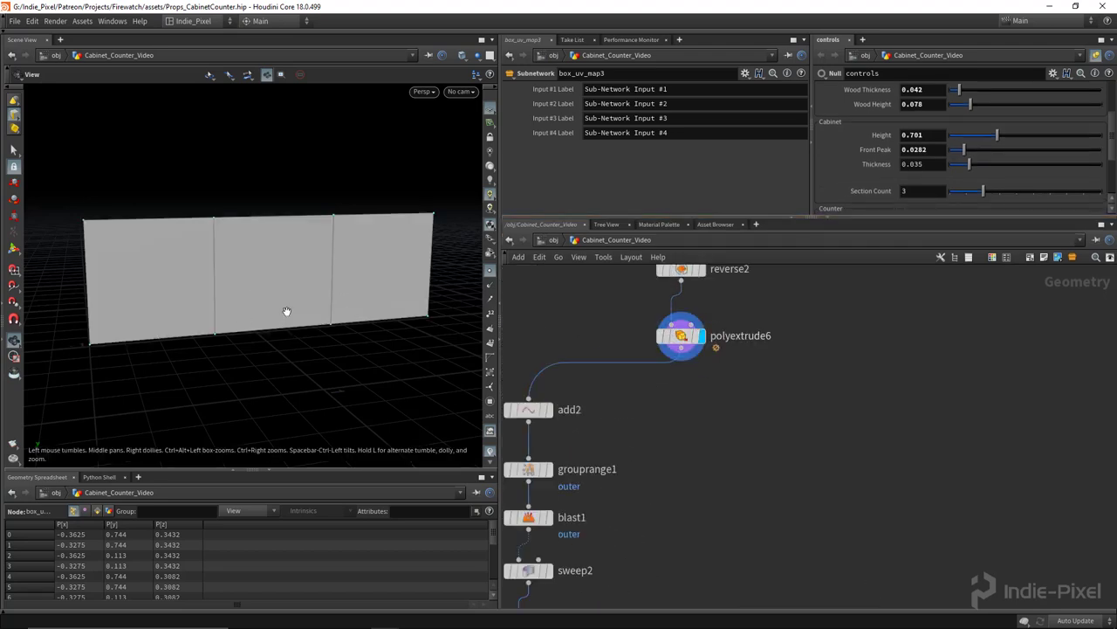
# Display get_front_prim and move it to the right of the add1 chain.
pyautogui.scroll(-5, 642, 374)
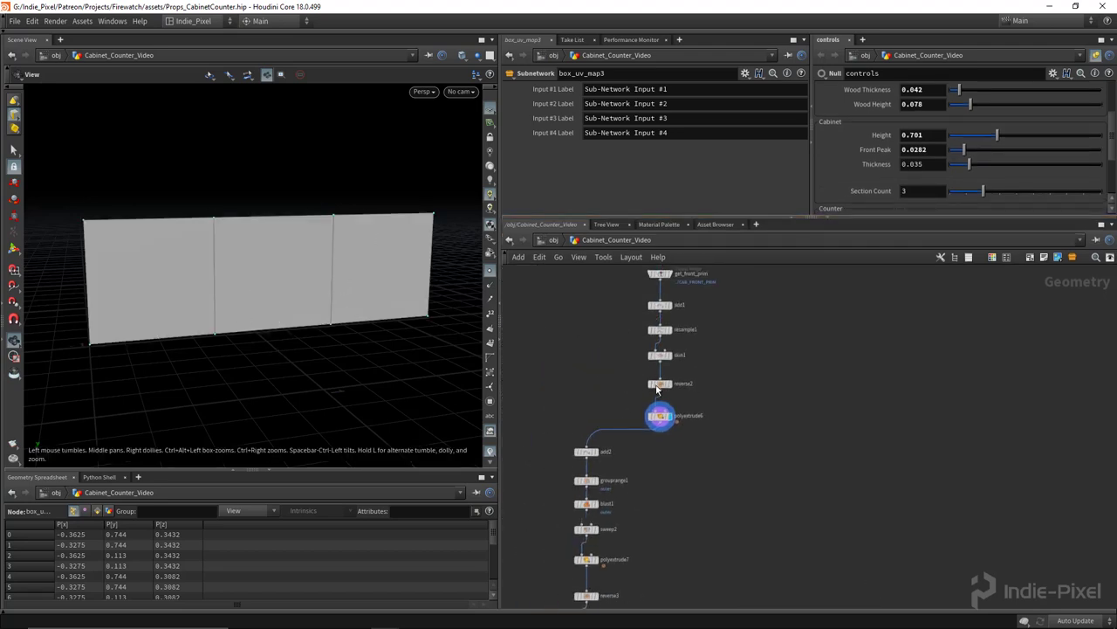
pyautogui.scroll(4, 667, 362)
pyautogui.moveTo(711, 362); pyautogui.dragTo(697, 527, button='middle')
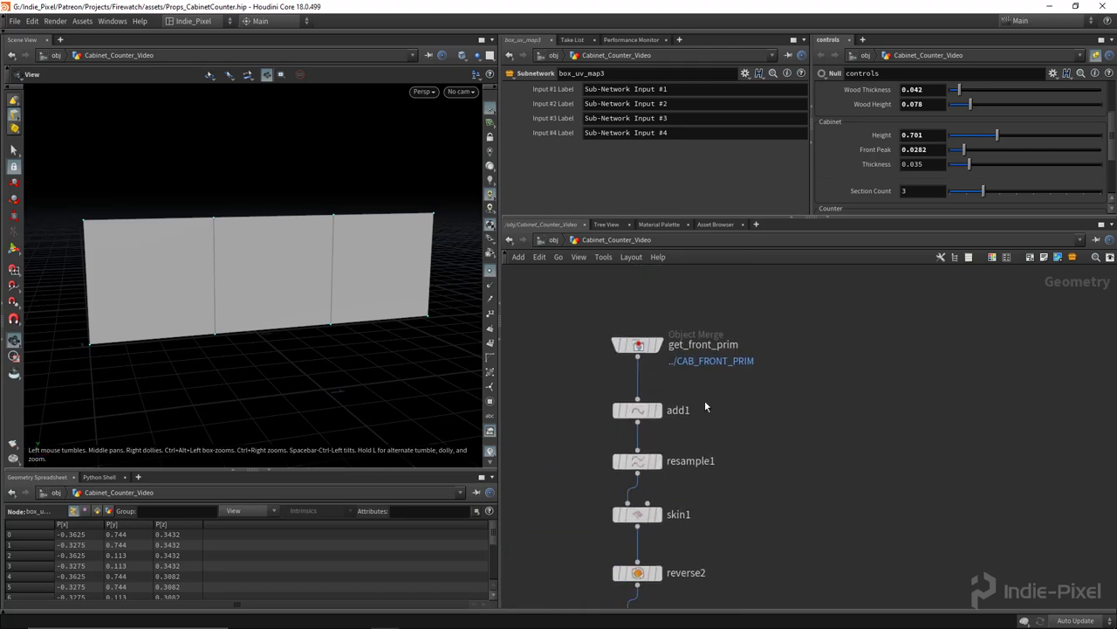
pyautogui.click(662, 347)
pyautogui.moveTo(651, 347); pyautogui.dragTo(800, 349)
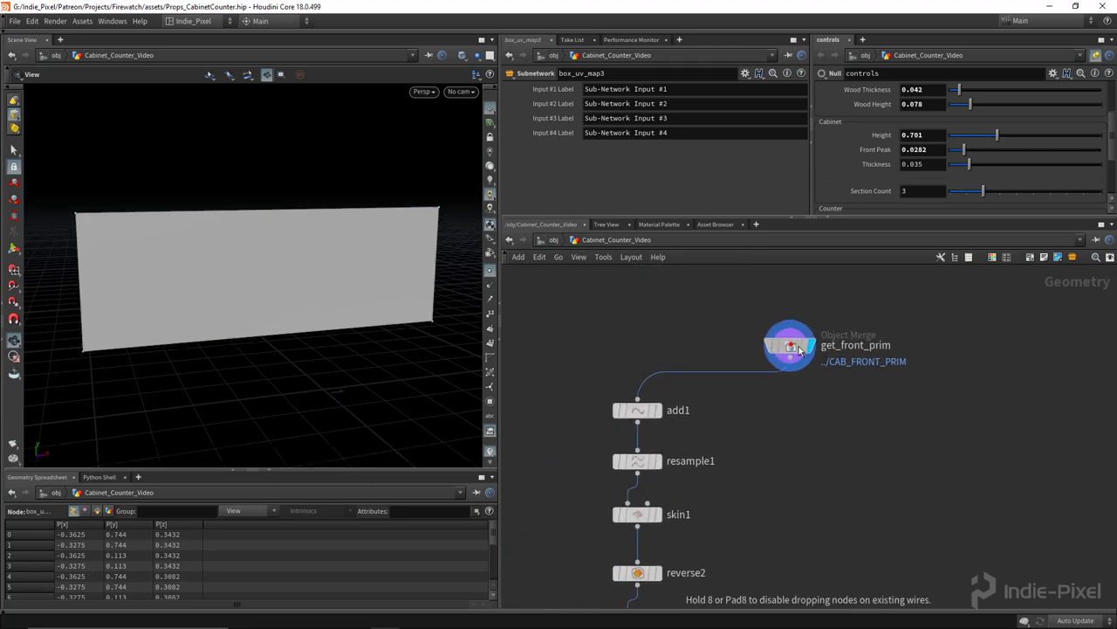
pyautogui.moveTo(271, 262); pyautogui.dragTo(260, 263)
# Select the nodes from add1 through box_uv_map3 and align them in one evenly spaced vertical column.
pyautogui.moveTo(697, 447); pyautogui.dragTo(673, 375, button='middle')
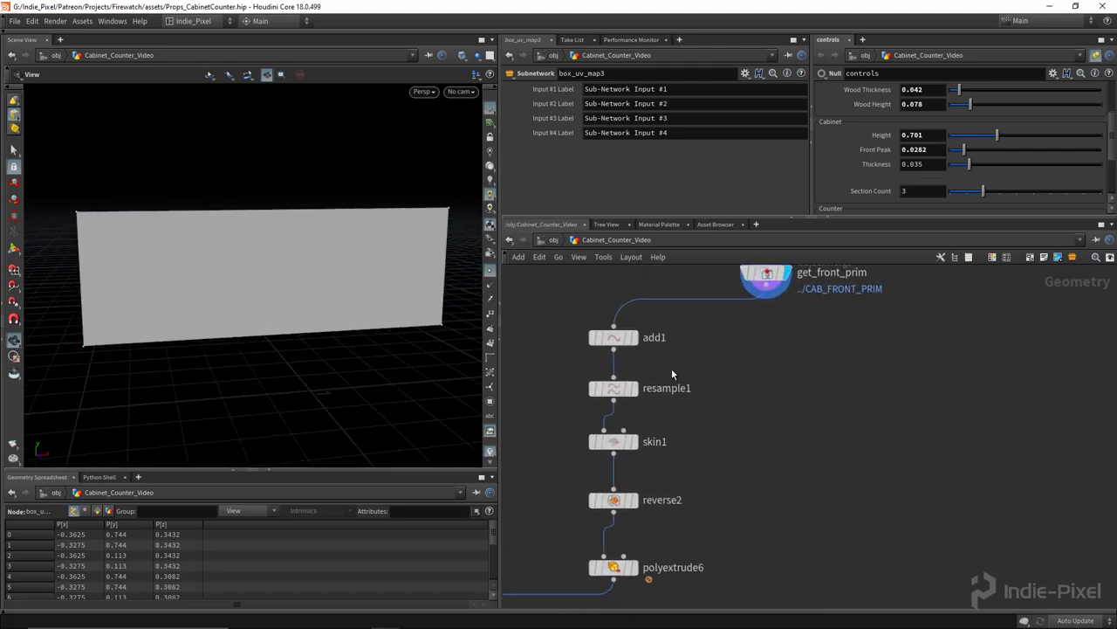
pyautogui.scroll(-4, 673, 370)
pyautogui.moveTo(568, 351); pyautogui.dragTo(686, 540)
pyautogui.moveTo(672, 483); pyautogui.dragTo(569, 465)
pyautogui.scroll(-4, 591, 480)
pyautogui.scroll(-2, 605, 488)
pyautogui.moveTo(578, 408); pyautogui.dragTo(615, 601)
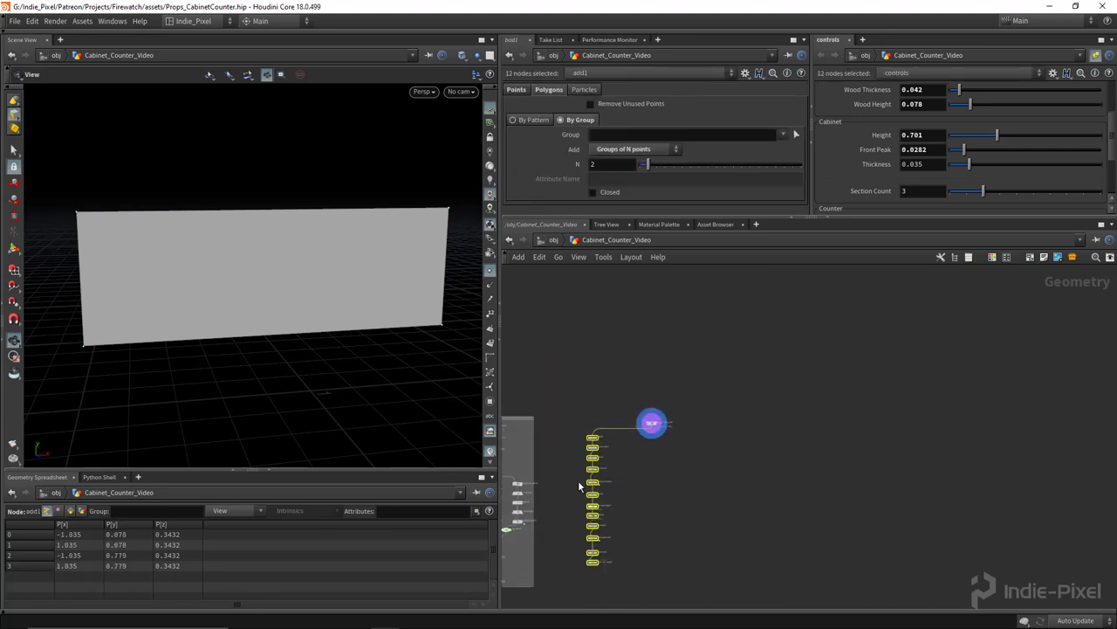
pyautogui.press('a')
pyautogui.moveTo(590, 440); pyautogui.dragTo(598, 588)
pyautogui.moveTo(636, 523); pyautogui.dragTo(667, 480, button='middle')
pyautogui.scroll(5, 620, 419)
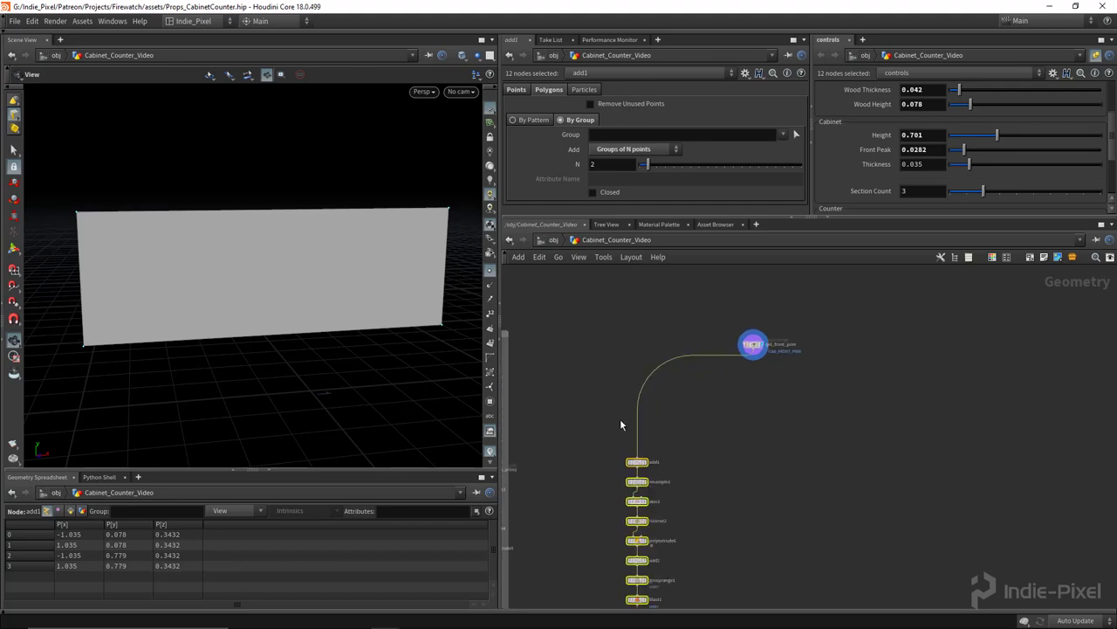
# Move the selected add1-to-box_uv_map3 column up closer to get_front_prim and clear the selection.
pyautogui.moveTo(644, 472); pyautogui.dragTo(651, 374)
pyautogui.moveTo(768, 440); pyautogui.dragTo(642, 367, button='middle')
pyautogui.scroll(-3, 646, 380)
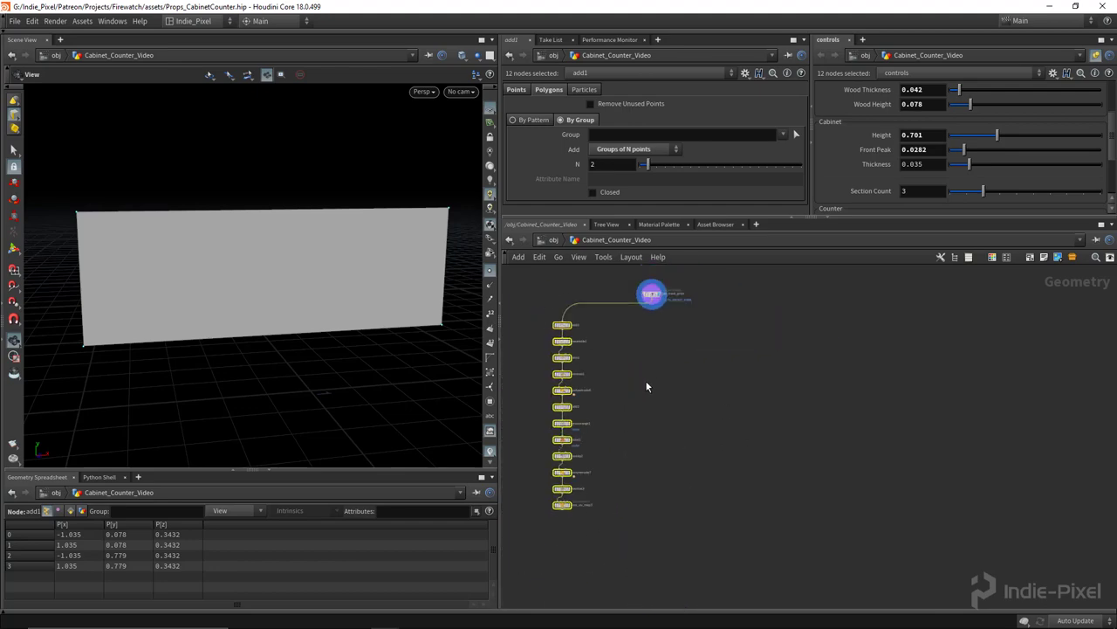
pyautogui.click(603, 544)
# Add a Boolean node below and beside the end of the divider chain.
pyautogui.moveTo(604, 536); pyautogui.dragTo(605, 503, button='middle')
pyautogui.press('Tab')
pyautogui.write('box')
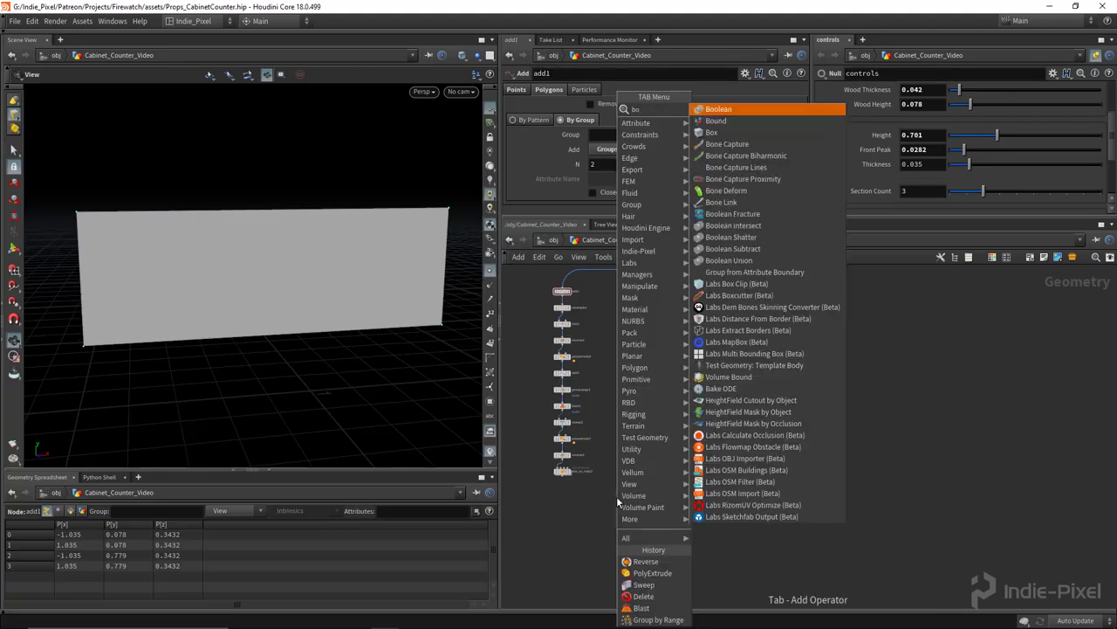
pyautogui.press('Return')
pyautogui.click(643, 500)
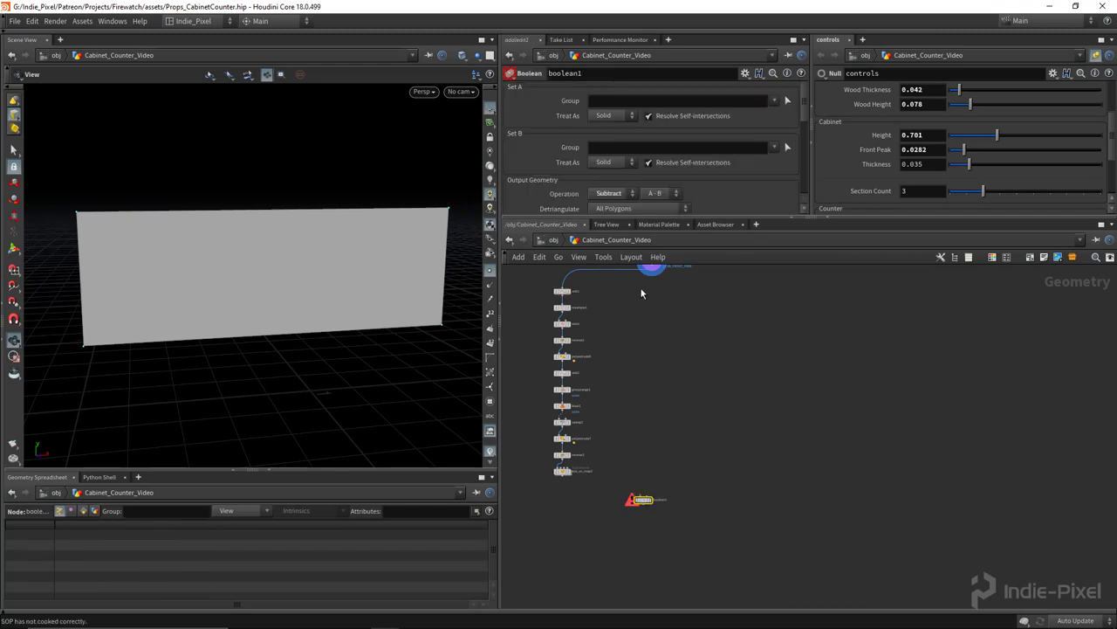
# Wire get_front_prim into boolean1's first input and box_uv_map3 into its second, and display the result.
pyautogui.moveTo(616, 498); pyautogui.dragTo(653, 388, button='middle')
pyautogui.click(667, 496)
pyautogui.moveTo(641, 452); pyautogui.dragTo(706, 384, button='middle')
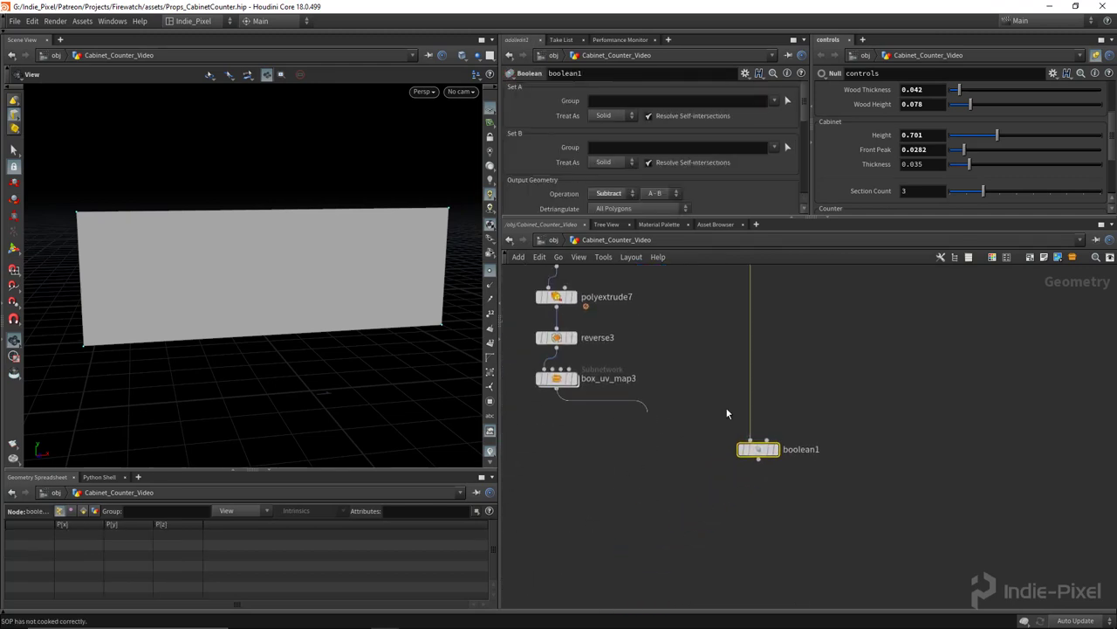
pyautogui.click(765, 440)
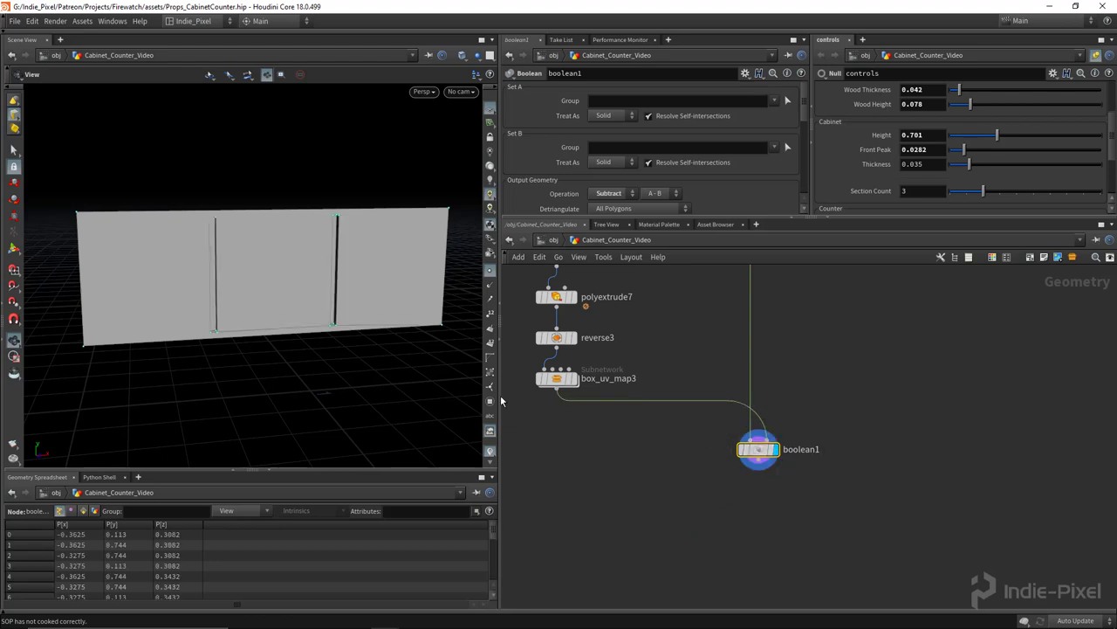
pyautogui.moveTo(393, 297); pyautogui.dragTo(229, 260)
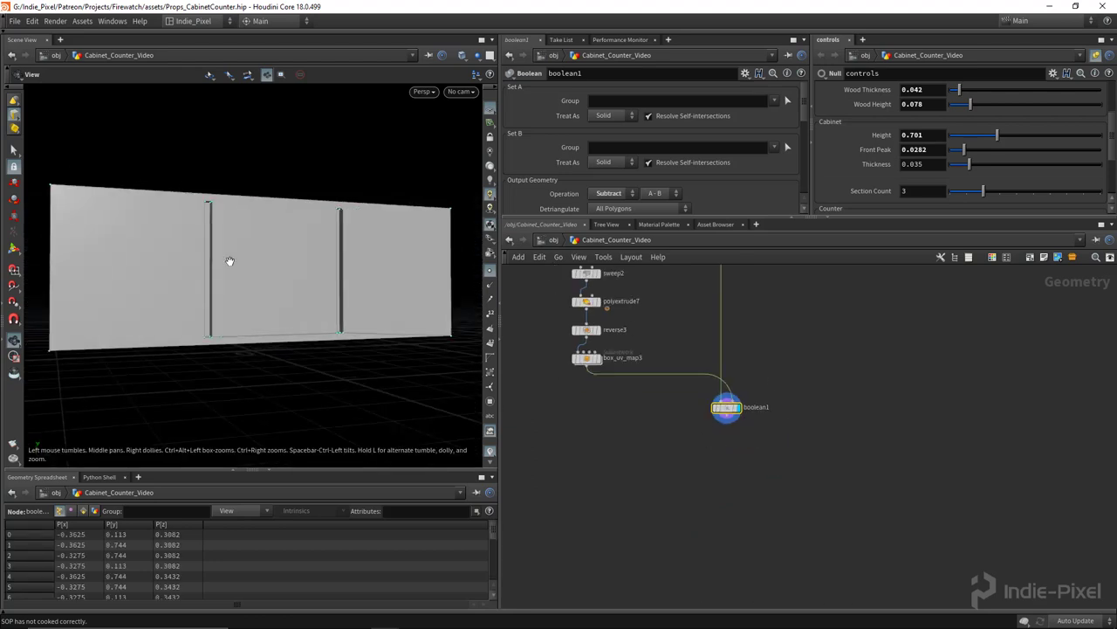
# Duplicate polyextrude6 and insert the copy into the wire between get_front_prim and boolean1.
pyautogui.moveTo(632, 327); pyautogui.dragTo(632, 456, button='middle')
pyautogui.moveTo(630, 375); pyautogui.dragTo(623, 437, button='middle')
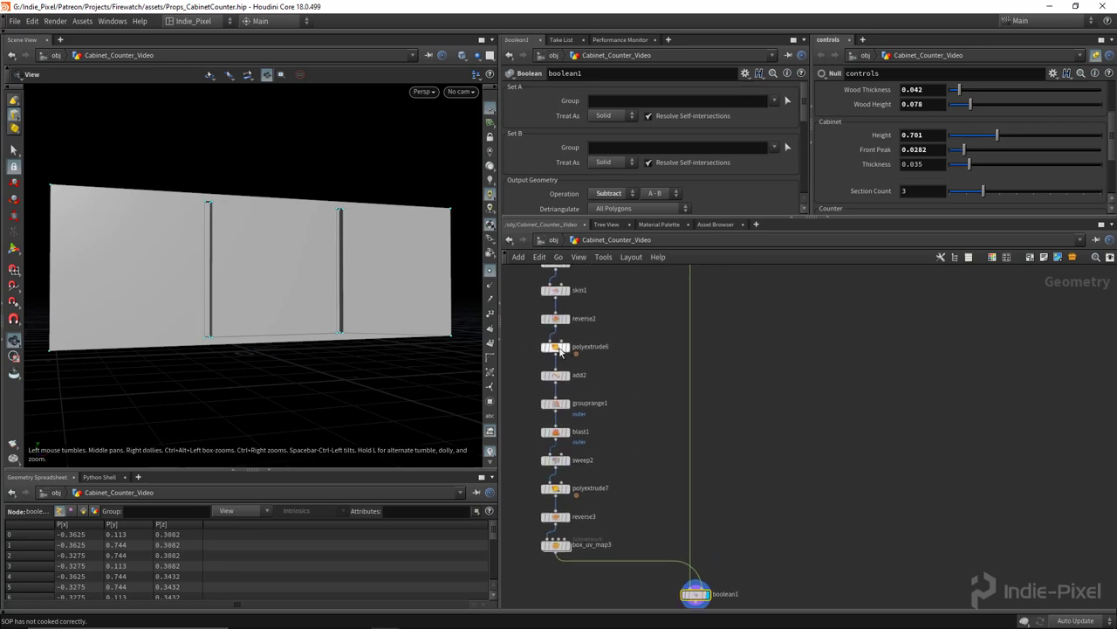
pyautogui.keyDown('alt'); pyautogui.moveTo(556, 346); pyautogui.dragTo(844, 378); pyautogui.keyUp('alt')
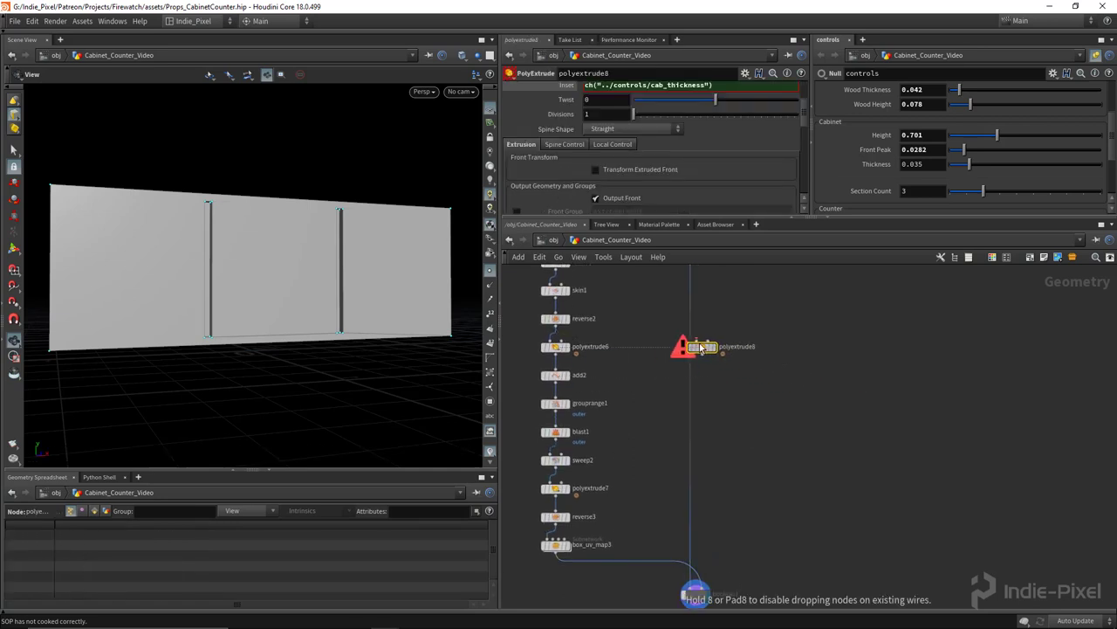
pyautogui.keyDown('alt'); pyautogui.moveTo(701, 348); pyautogui.dragTo(691, 353); pyautogui.keyUp('alt')
pyautogui.moveTo(726, 453); pyautogui.dragTo(731, 369, button='middle')
pyautogui.moveTo(259, 239); pyautogui.dragTo(236, 241)
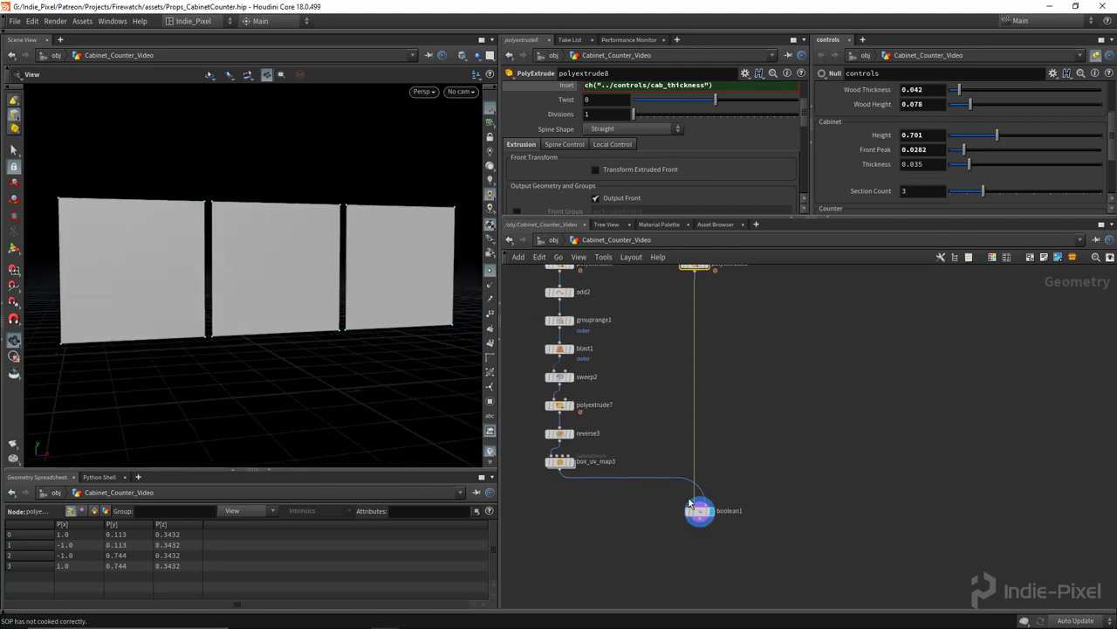
# Template box_uv_map3 to compare the dividers with the Boolean cuts in the front panel.
pyautogui.scroll(4, 555, 465)
pyautogui.moveTo(244, 243)
pyautogui.mouseDown()
pyautogui.moveTo(222, 285)
pyautogui.moveTo(231, 252)
pyautogui.mouseUp()
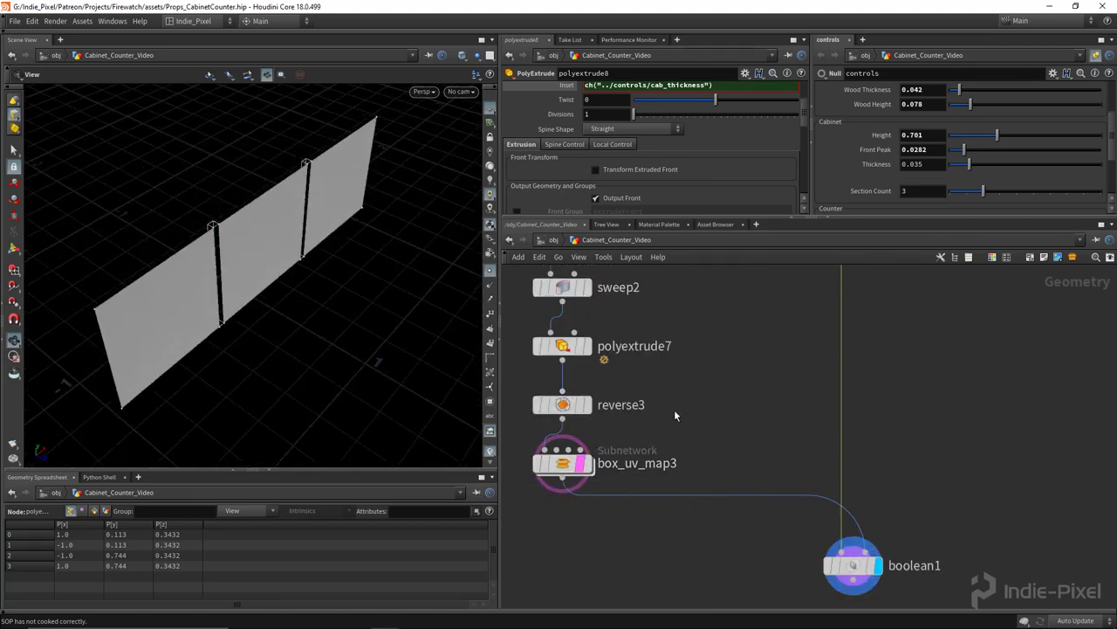
pyautogui.moveTo(251, 314); pyautogui.dragTo(288, 305)
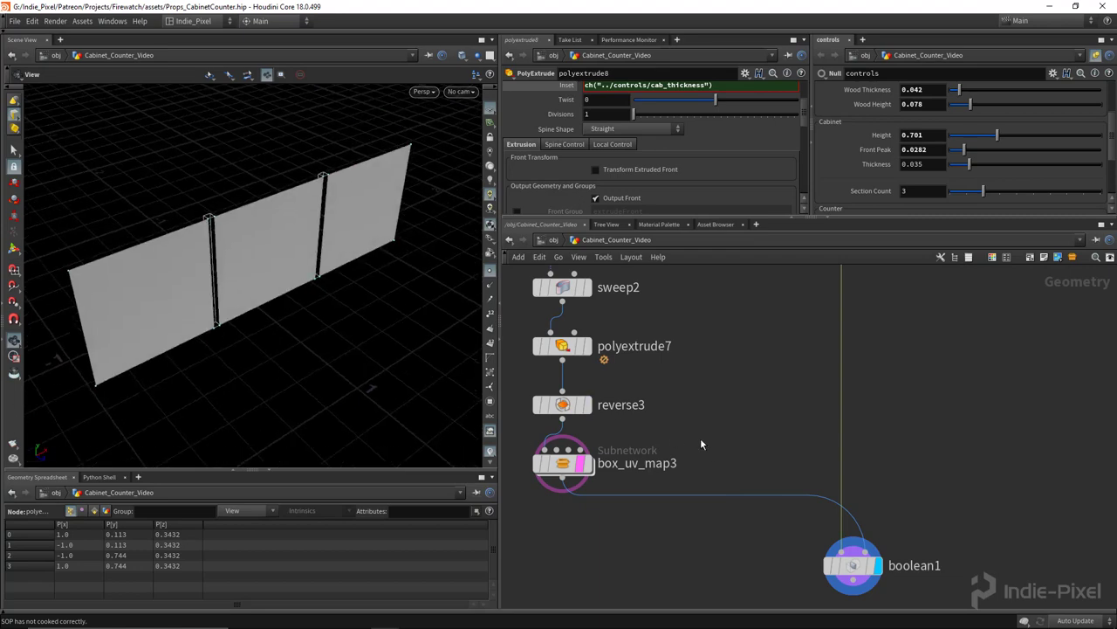
# Add a Transform node and insert it between box_uv_map3 and boolean1's second input.
pyautogui.moveTo(758, 546); pyautogui.dragTo(713, 483, button='middle')
pyautogui.press('Tab')
pyautogui.write('tr')
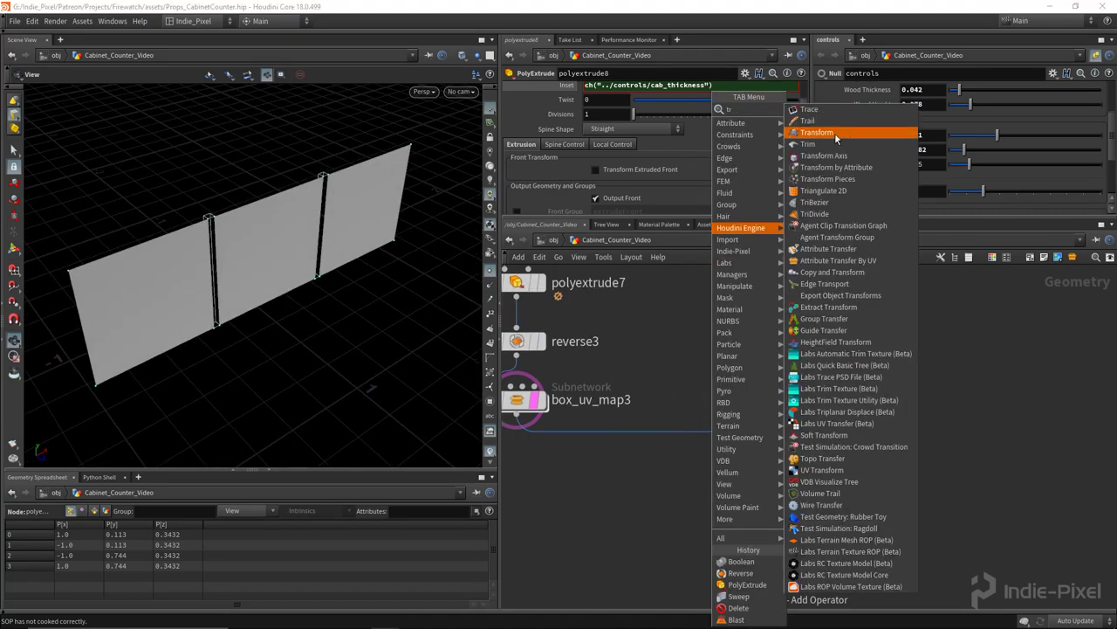
pyautogui.click(848, 130)
pyautogui.click(729, 428)
pyautogui.moveTo(730, 429); pyautogui.dragTo(922, 445)
pyautogui.scroll(-5, 842, 432)
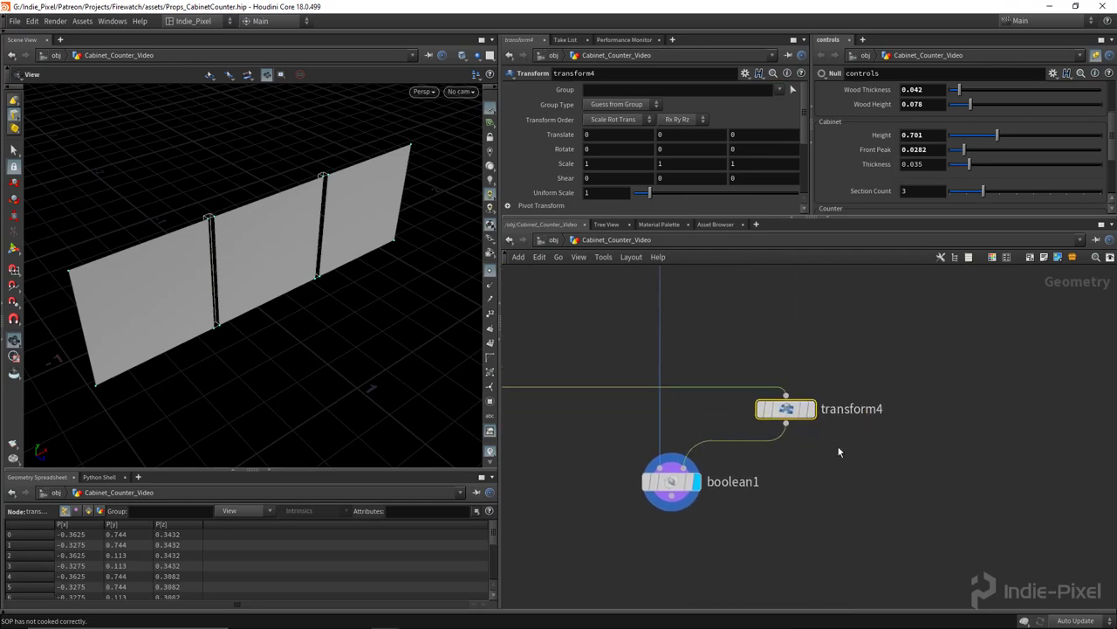
# Add an Object Merge node above transform4 and make it the transform's input in place of box_uv_map3.
pyautogui.scroll(2, 842, 431)
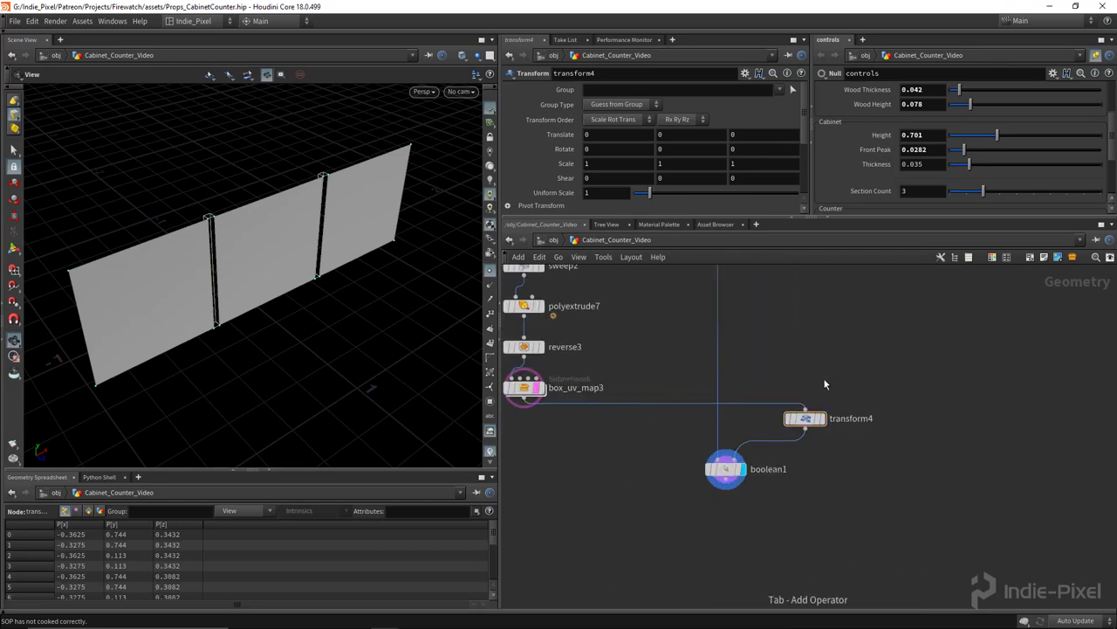
pyautogui.press('Tab')
pyautogui.write('obj')
pyautogui.press('Return')
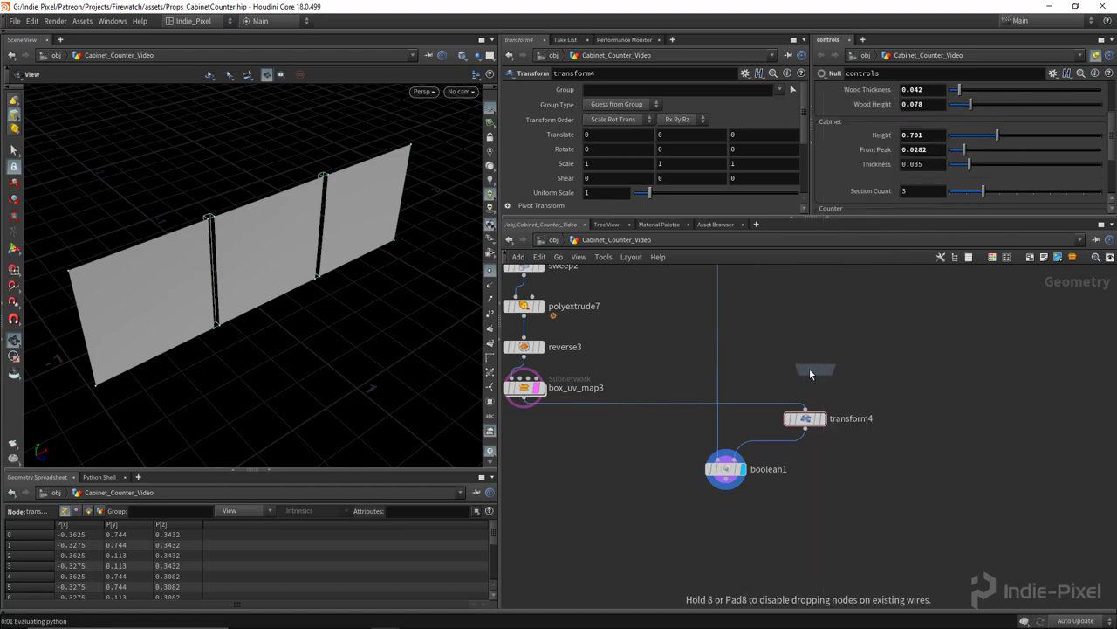
pyautogui.click(809, 369)
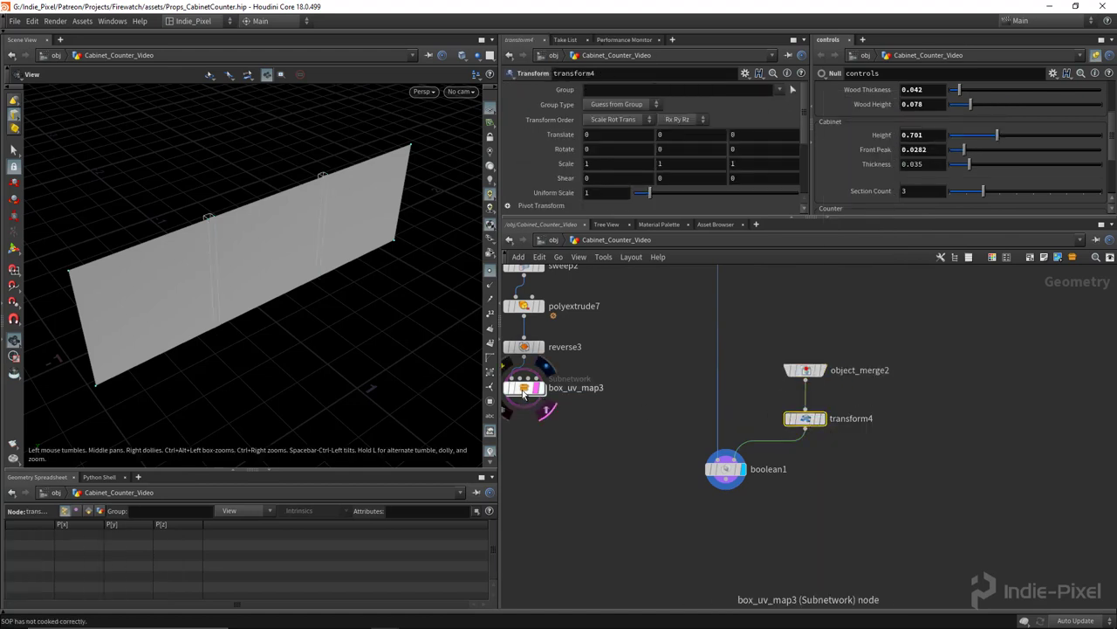
pyautogui.moveTo(524, 393); pyautogui.dragTo(643, 393)
pyautogui.hotkey('ctrl', 'z')
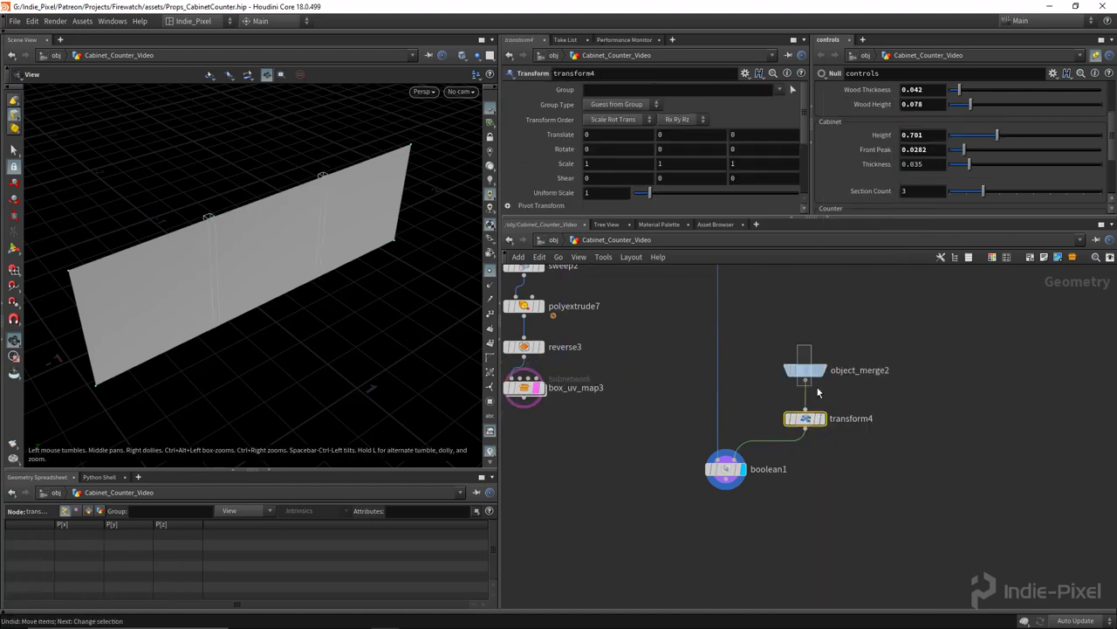
# Set object_merge2's Object 1 to ../box_uv_map3 and move the node closer to transform4.
pyautogui.click(812, 372)
pyautogui.moveTo(710, 317); pyautogui.dragTo(748, 355, button='middle')
pyautogui.moveTo(558, 433); pyautogui.dragTo(666, 120)
pyautogui.click(624, 175)
pyautogui.click(614, 183)
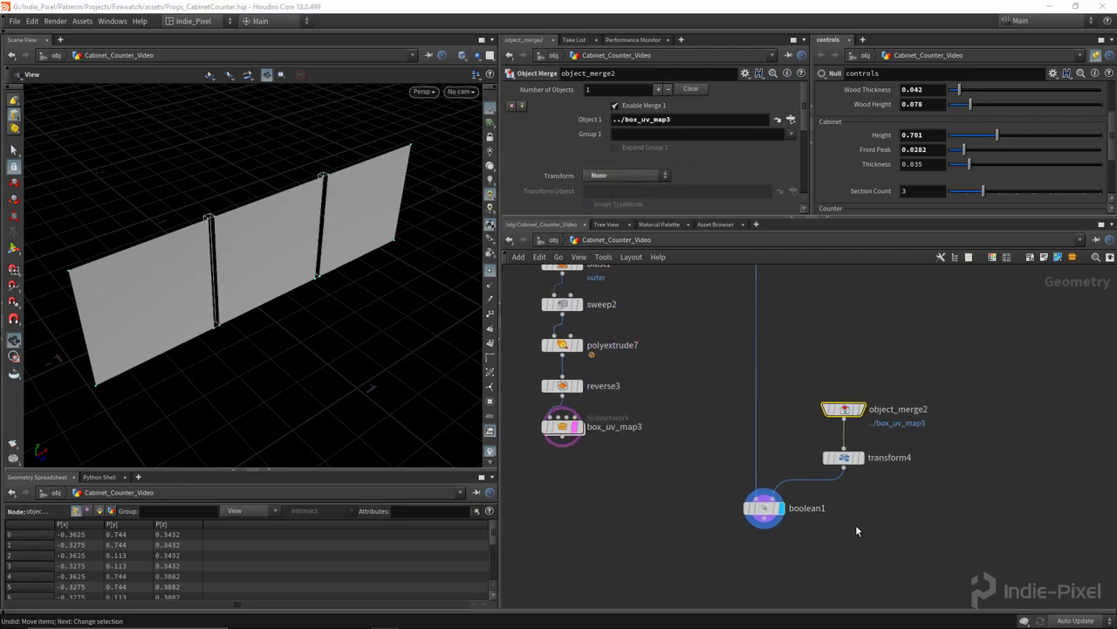
pyautogui.moveTo(856, 531); pyautogui.dragTo(830, 491, button='middle')
pyautogui.moveTo(816, 370); pyautogui.dragTo(816, 378)
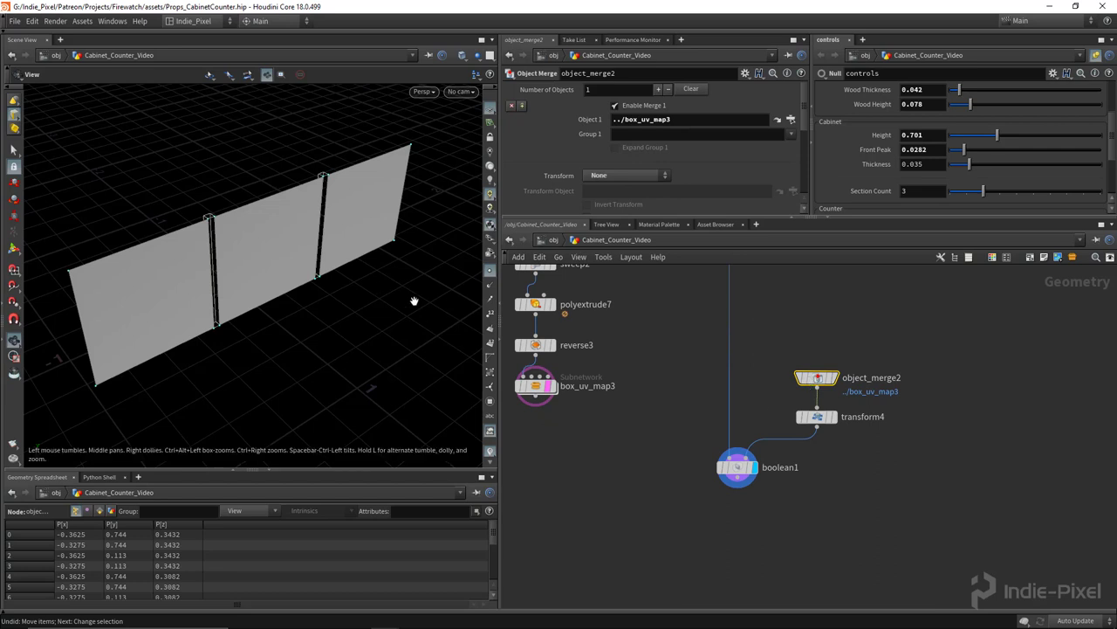
# Set transform4's Pivot Translate to $CEX, $CEY and $CEZ.
pyautogui.click(813, 417)
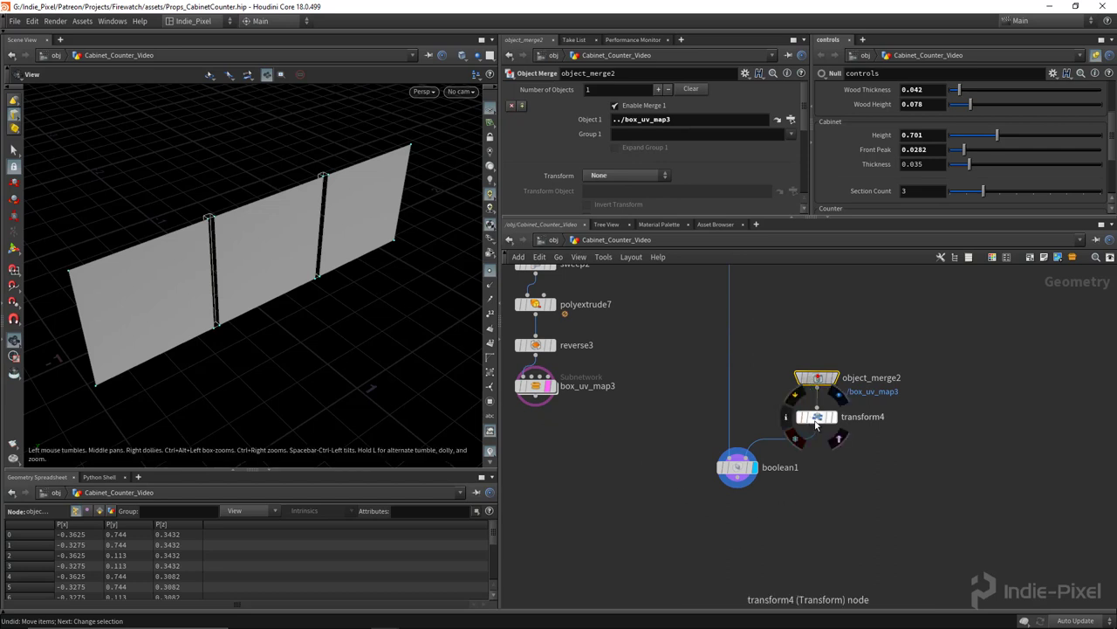
pyautogui.moveTo(856, 219); pyautogui.dragTo(846, 281)
pyautogui.click(520, 207)
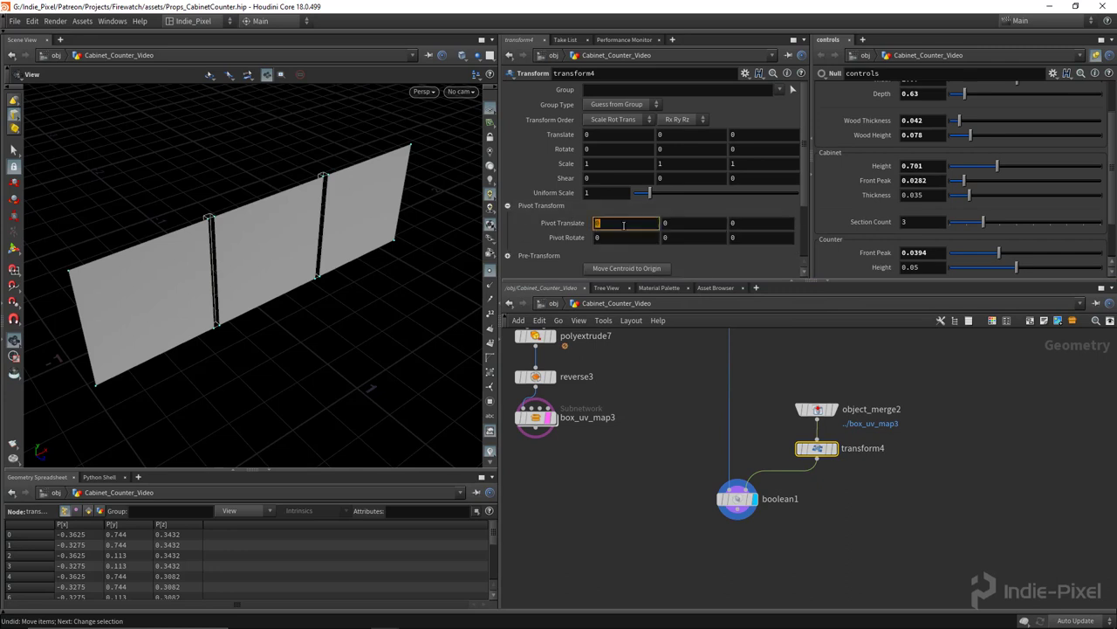
pyautogui.write('$CEX')
pyautogui.press('Tab')
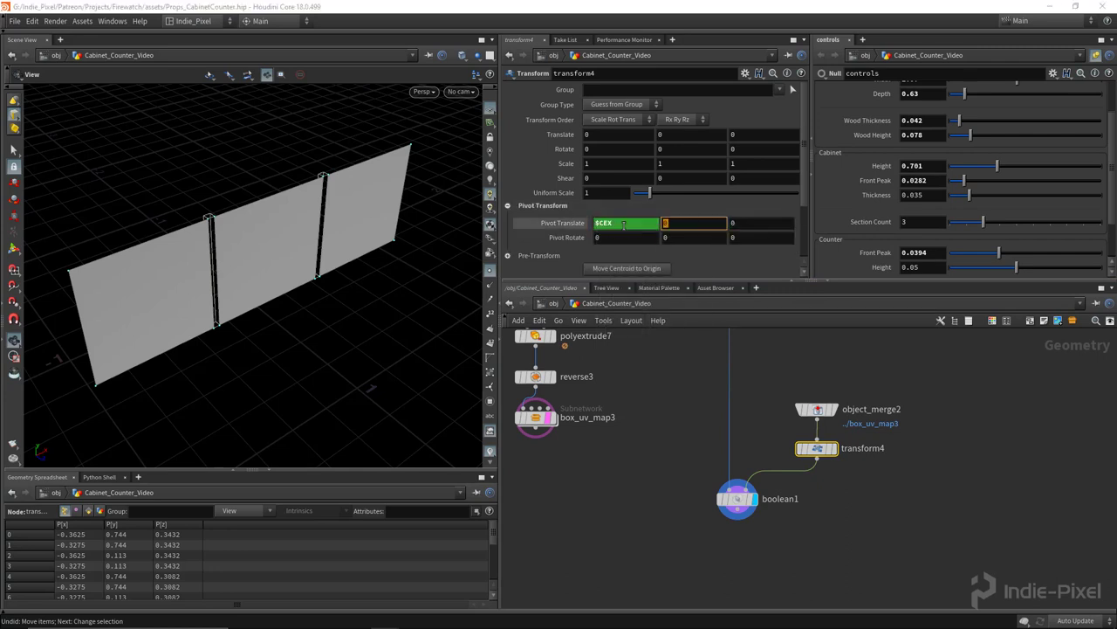
pyautogui.write('$CEY')
pyautogui.press('Tab')
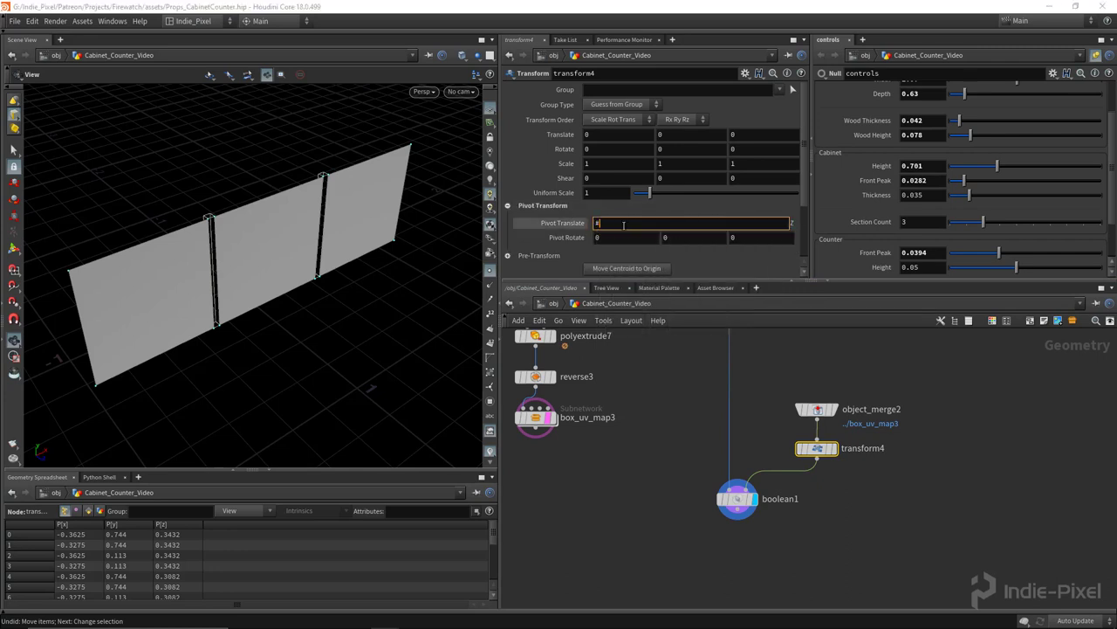
pyautogui.write('$CEZ')
pyautogui.press('Return')
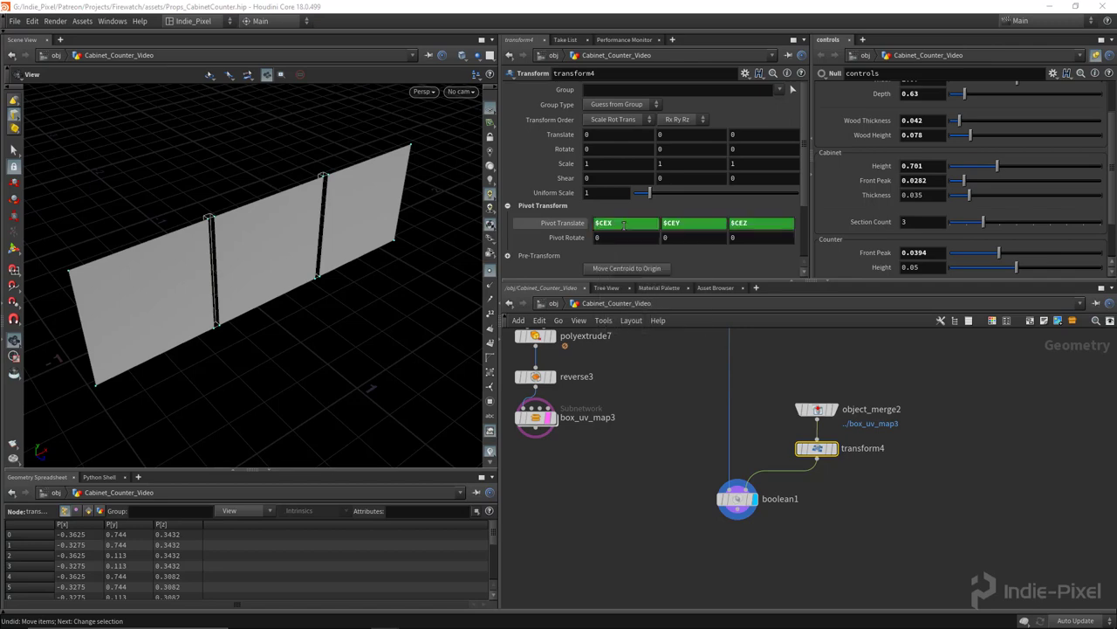
# Show transform4's viewport handle to check the pivot's position and axes, then leave the handle.
pyautogui.moveTo(249, 250); pyautogui.dragTo(376, 246)
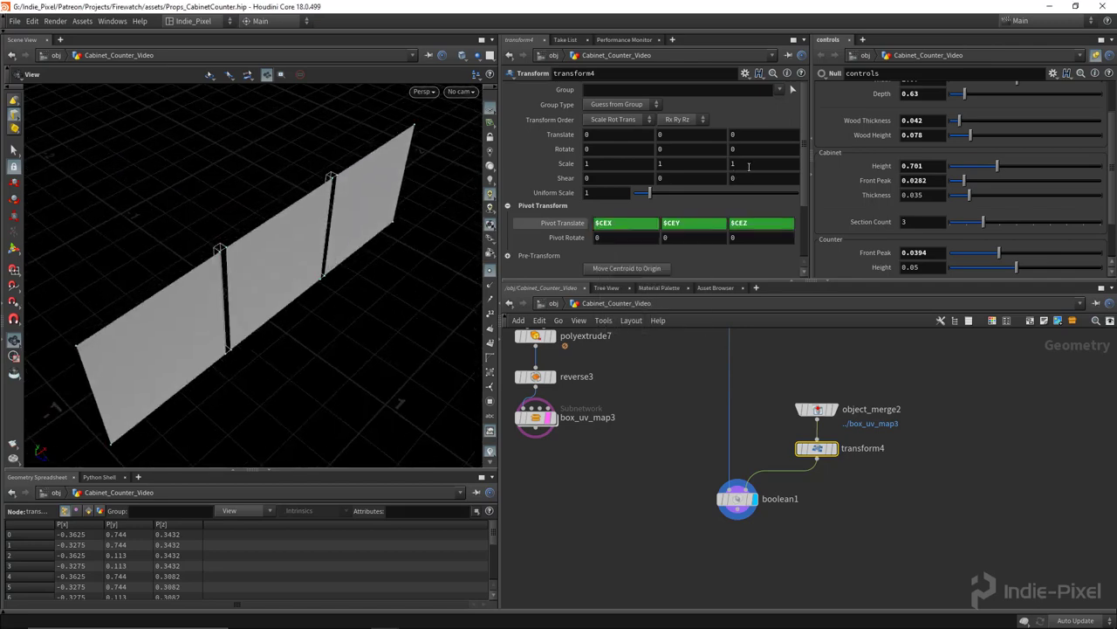
pyautogui.moveTo(318, 268); pyautogui.dragTo(294, 259)
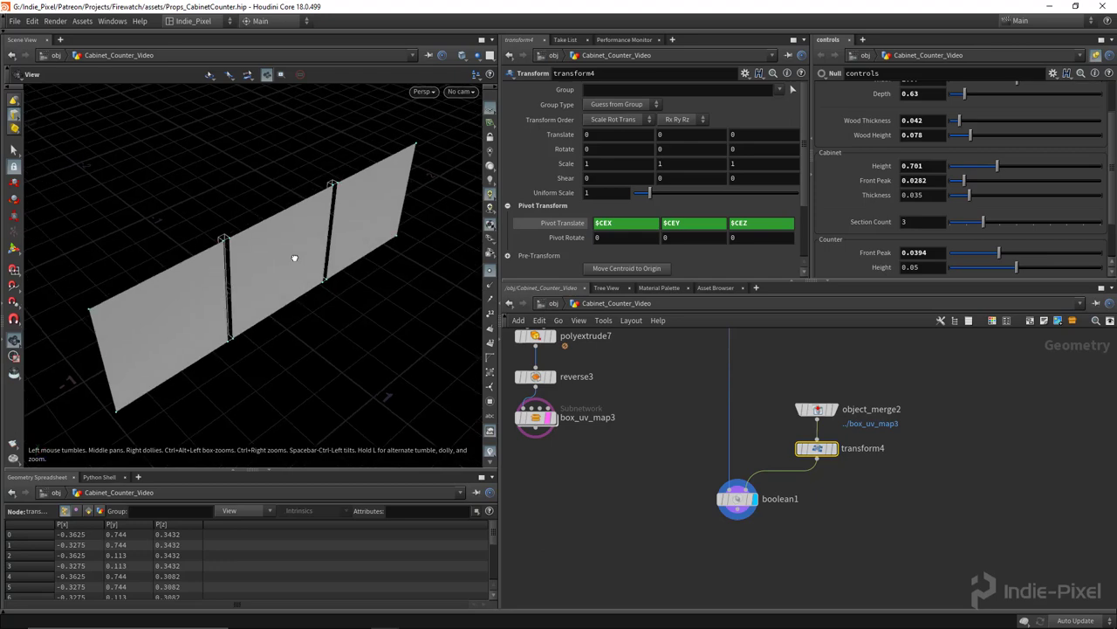
pyautogui.press('Return')
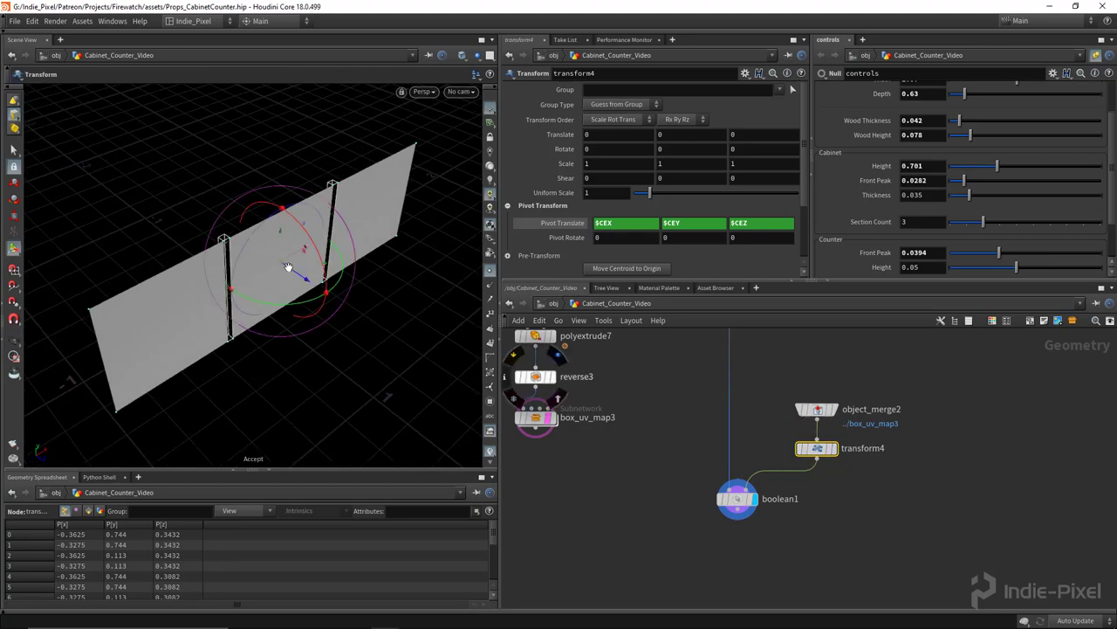
pyautogui.keyDown('alt'); pyautogui.moveTo(281, 261); pyautogui.dragTo(256, 274); pyautogui.keyUp('alt')
pyautogui.press('Return')
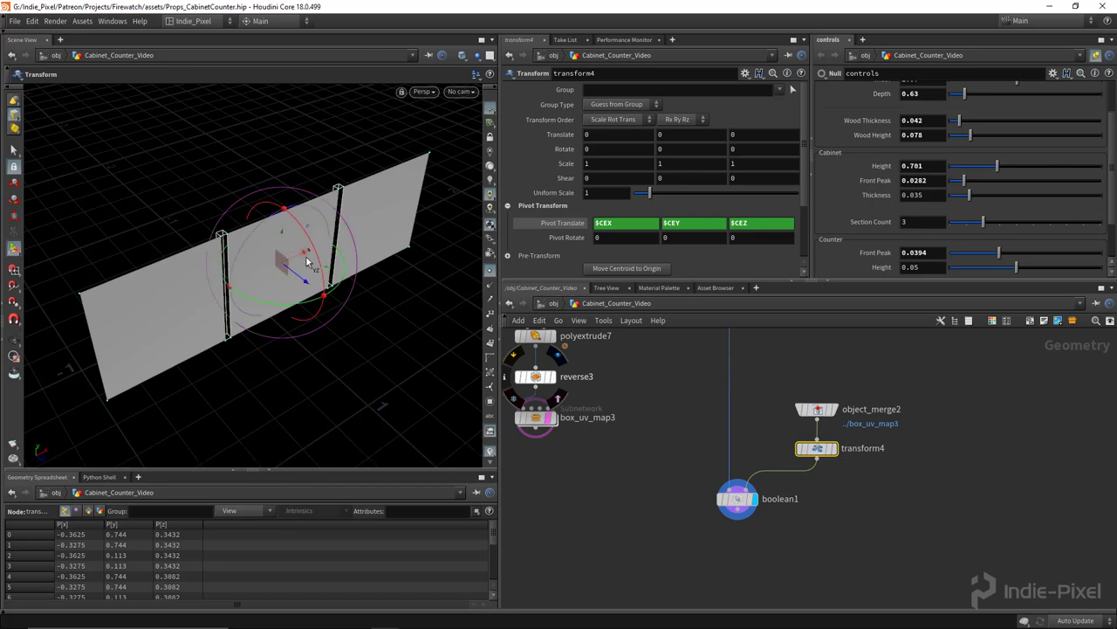
pyautogui.press('Escape')
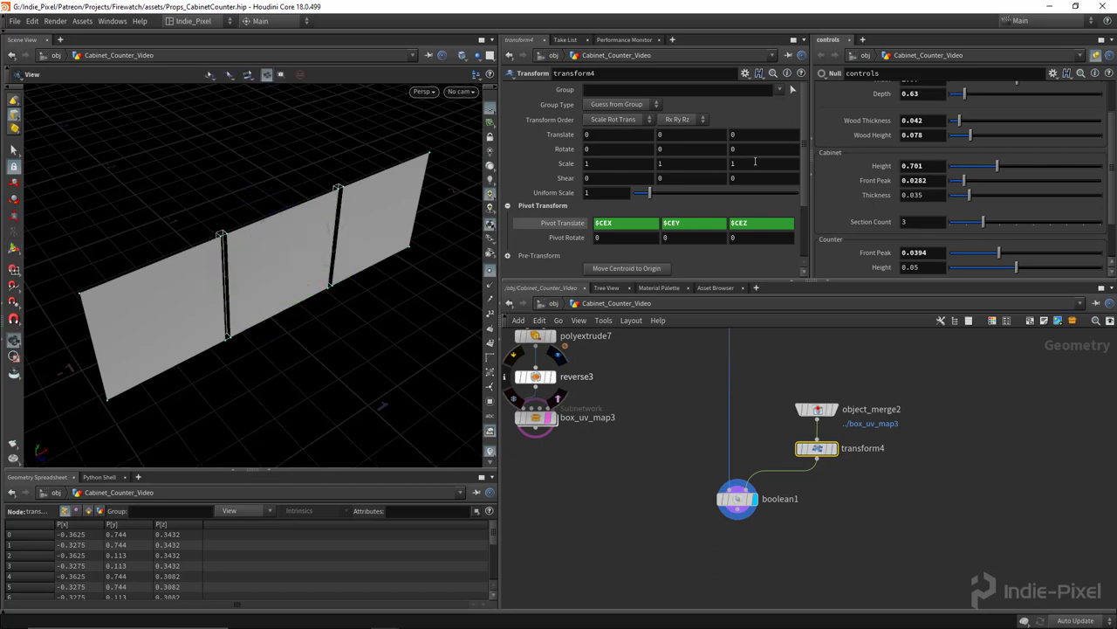
# Display transform4 and set its scale to 1.4 in Y and 9 in Z.
pyautogui.moveTo(753, 163); pyautogui.dragTo(714, 202, button='middle')
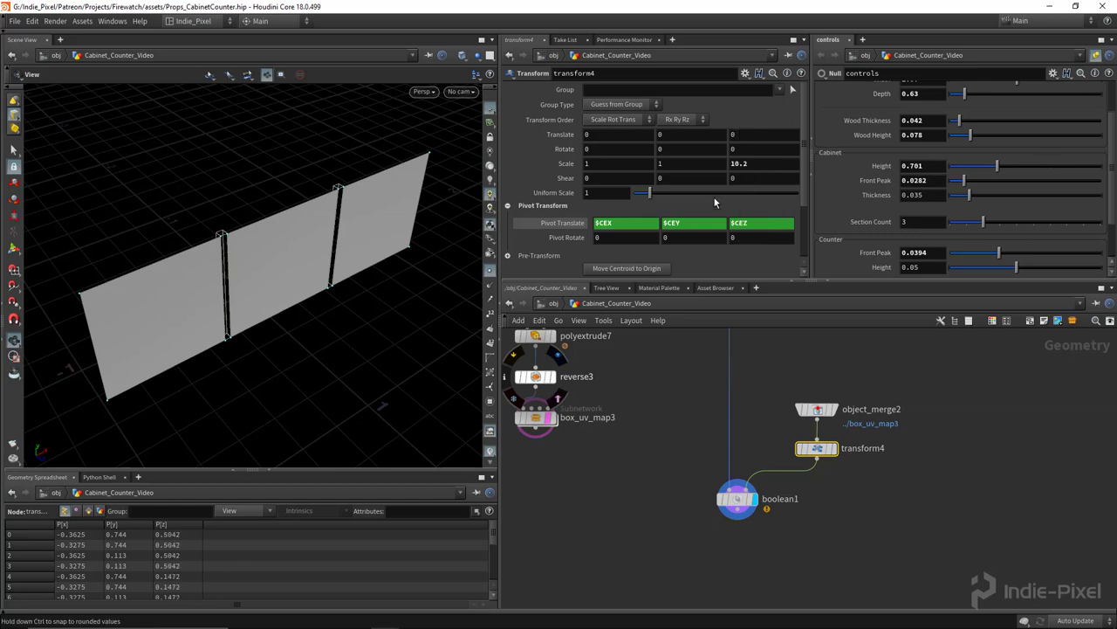
pyautogui.click(833, 448)
pyautogui.moveTo(745, 161); pyautogui.dragTo(676, 171, button='middle')
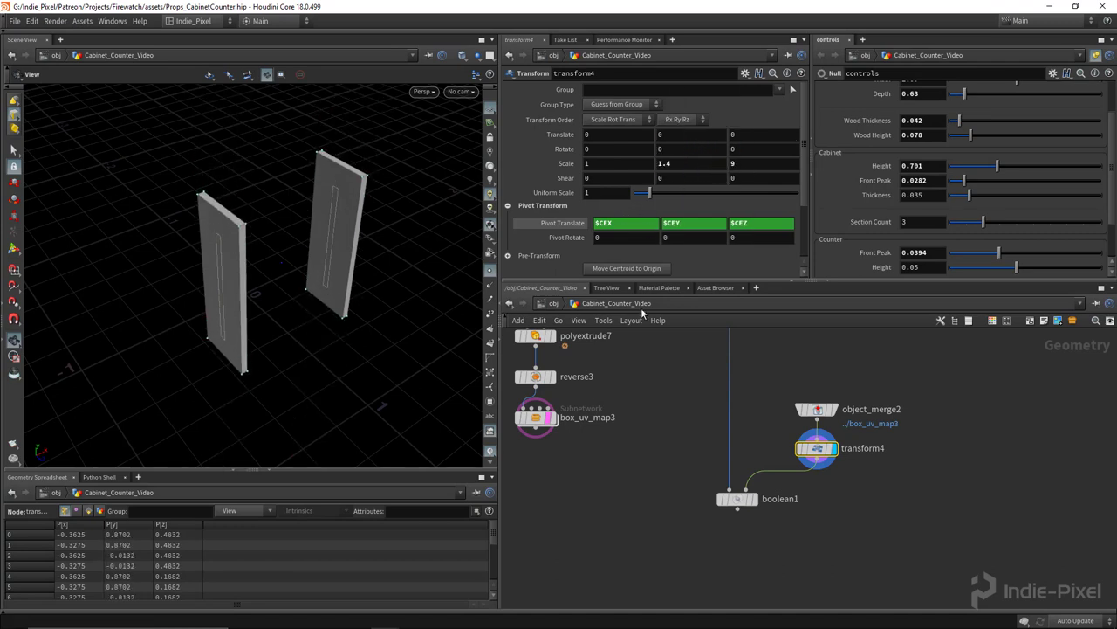
# Turn off box_uv_map3's template display and display boolean1 to inspect the separated front panels.
pyautogui.click(557, 436)
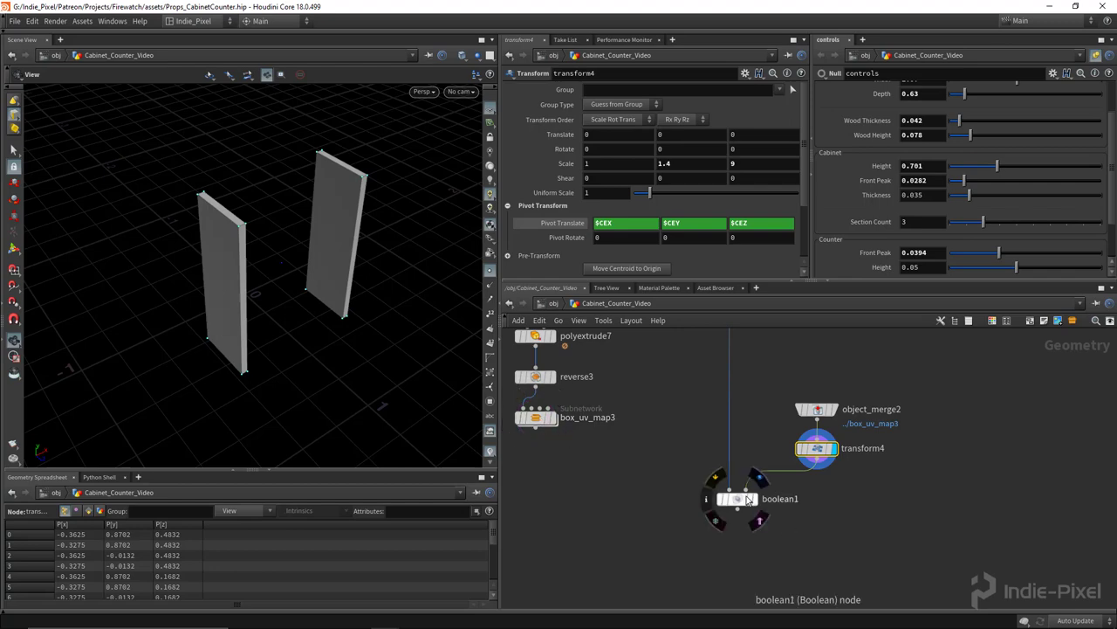
pyautogui.click(757, 479)
pyautogui.moveTo(366, 323); pyautogui.dragTo(262, 251)
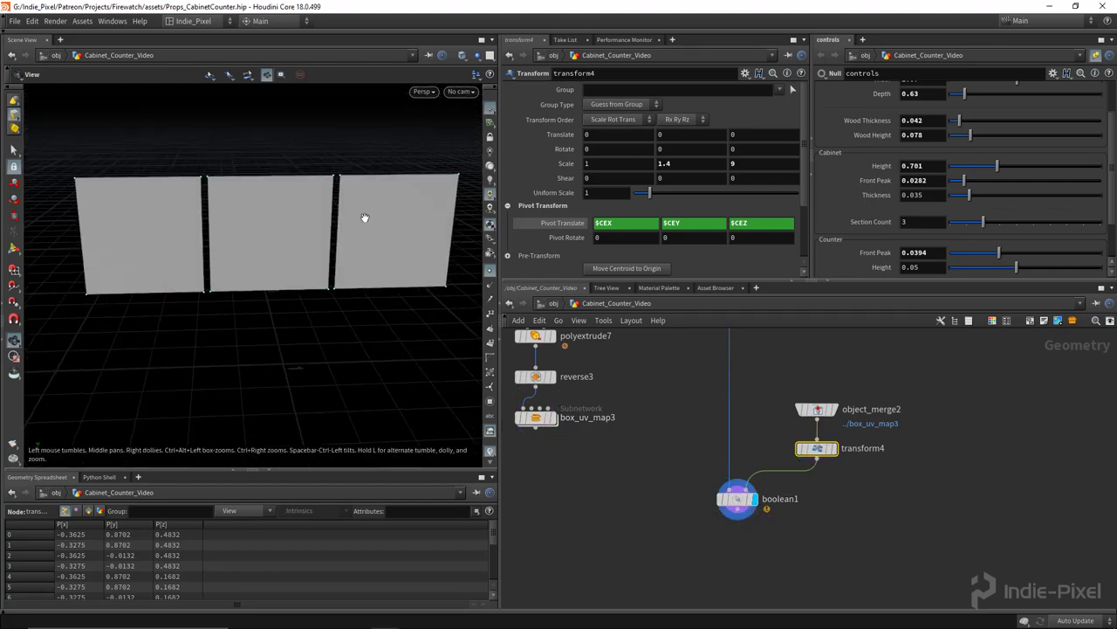
pyautogui.scroll(-2, 365, 217)
pyautogui.moveTo(641, 474); pyautogui.dragTo(705, 430, button='middle')
pyautogui.scroll(-4, 688, 445)
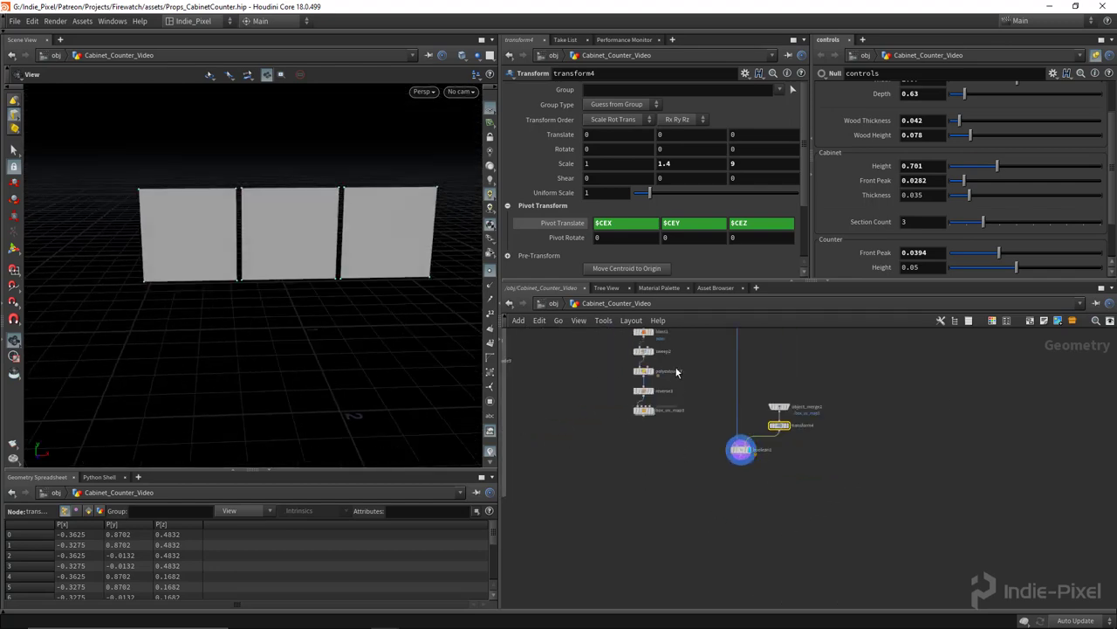
pyautogui.scroll(-2, 645, 443)
pyautogui.scroll(3, 647, 436)
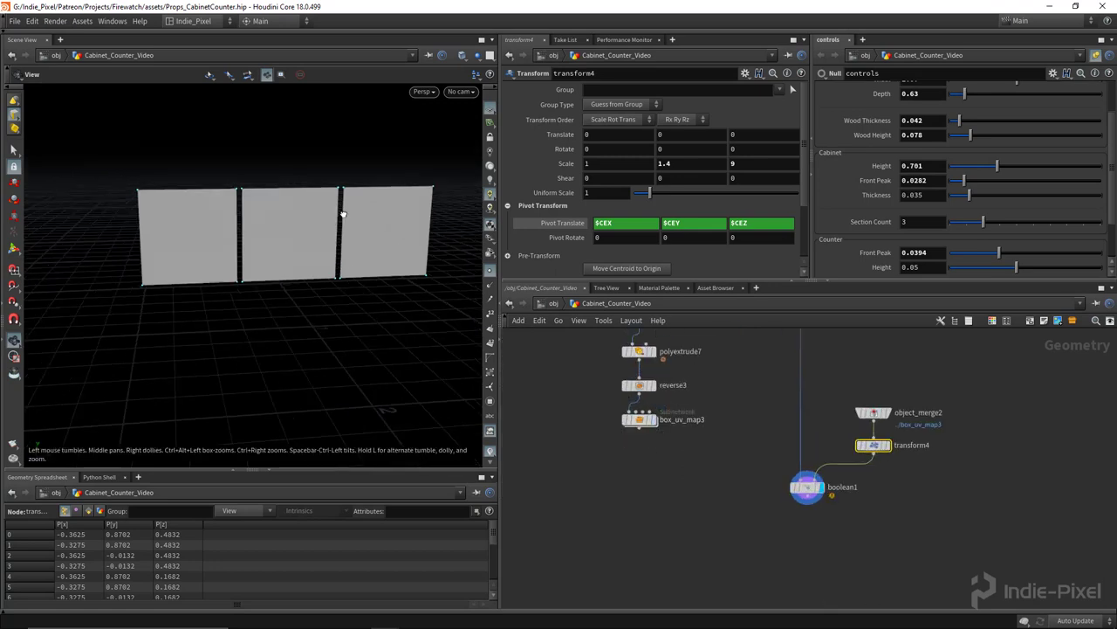
# Move the front-panel polyextrude, object_merge2, transform4 and boolean1 nodes together under get_front_prim, beside the divider chain.
pyautogui.scroll(3, 297, 225)
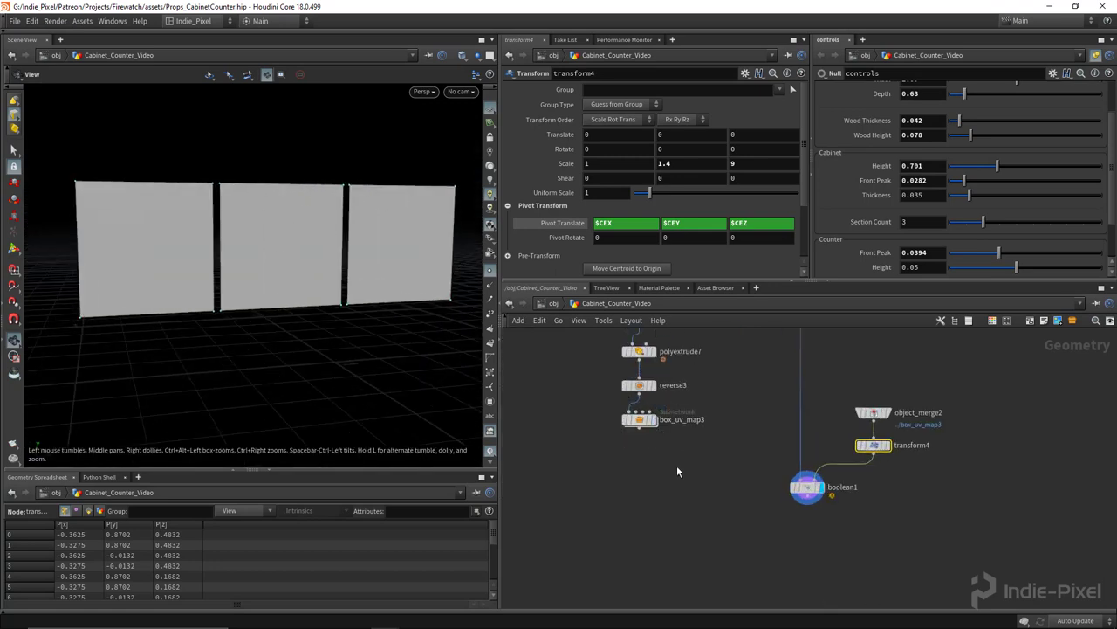
pyautogui.scroll(-3, 723, 474)
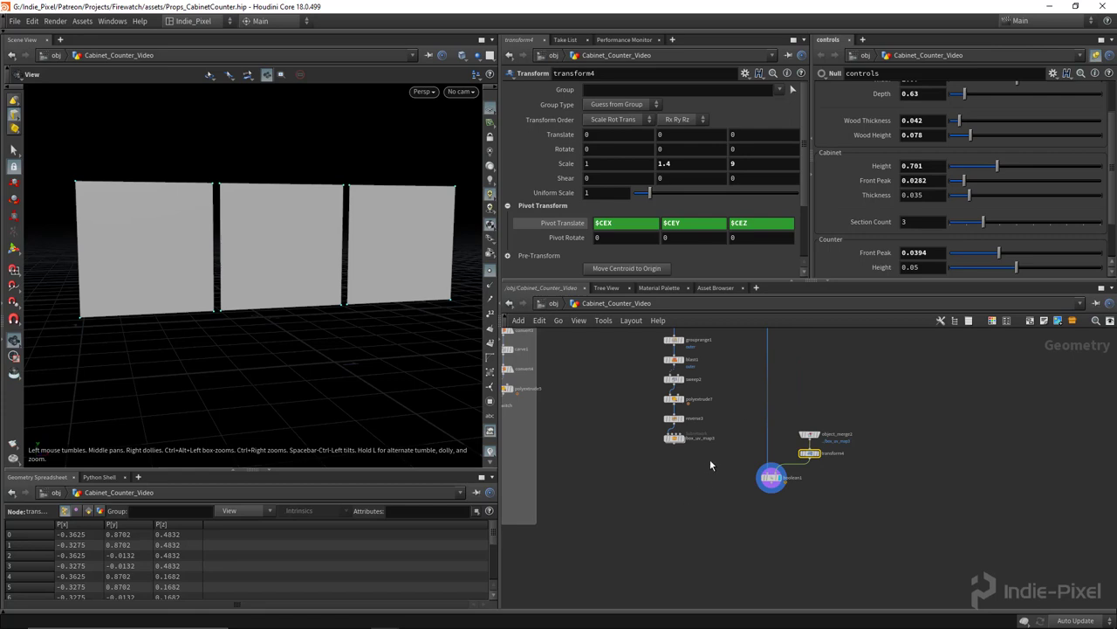
pyautogui.moveTo(741, 416); pyautogui.dragTo(849, 490)
pyautogui.moveTo(849, 490); pyautogui.dragTo(805, 558, button='middle')
pyautogui.moveTo(728, 548); pyautogui.dragTo(725, 438)
pyautogui.moveTo(748, 449); pyautogui.dragTo(734, 501, button='middle')
pyautogui.moveTo(681, 516); pyautogui.dragTo(812, 384)
pyautogui.moveTo(715, 420); pyautogui.dragTo(841, 376)
pyautogui.moveTo(774, 366); pyautogui.dragTo(746, 447, button='middle')
pyautogui.moveTo(807, 455); pyautogui.dragTo(787, 424)
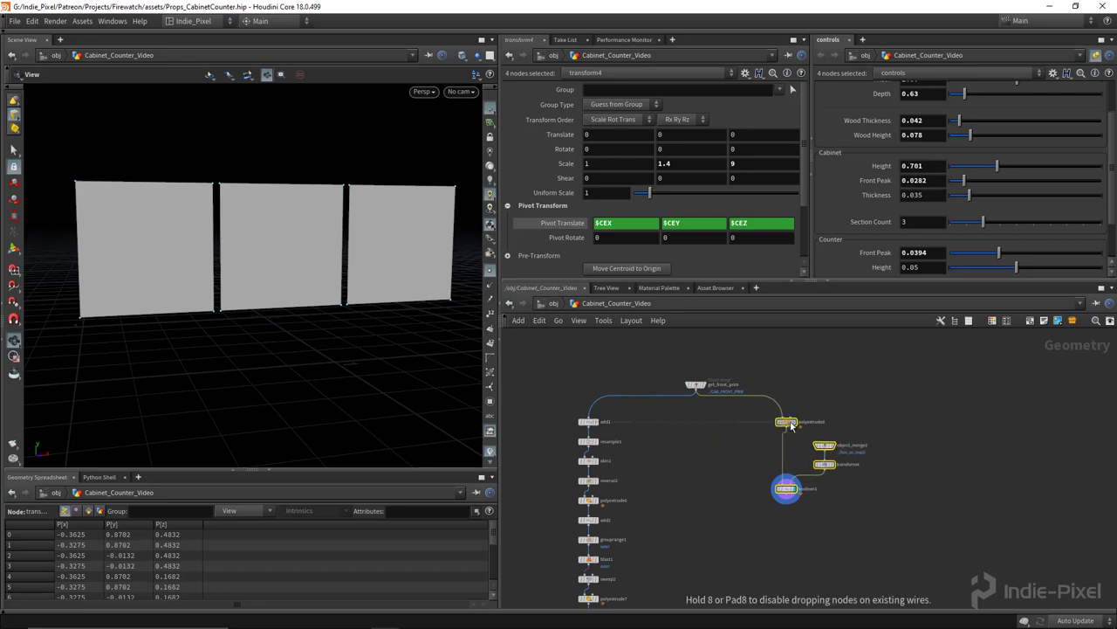
# Add a Null node below box_uv_map3 at the end of the divider chain.
pyautogui.moveTo(658, 510); pyautogui.dragTo(744, 261, button='middle')
pyautogui.scroll(4, 680, 459)
pyautogui.click(665, 509)
pyautogui.press('Tab')
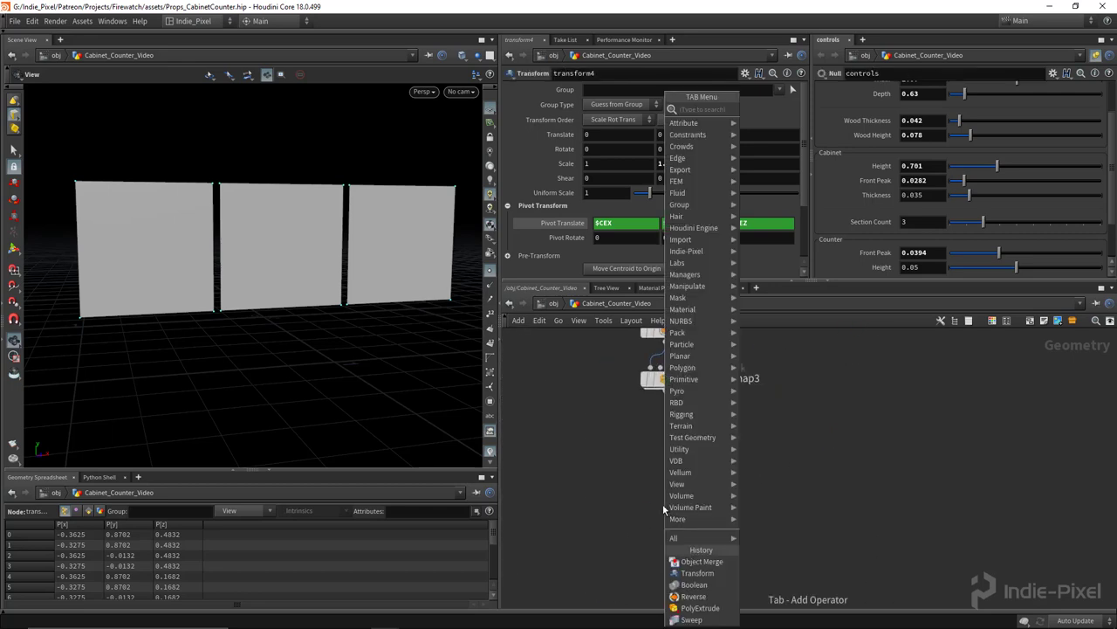
pyautogui.write('n')
pyautogui.press('Escape')
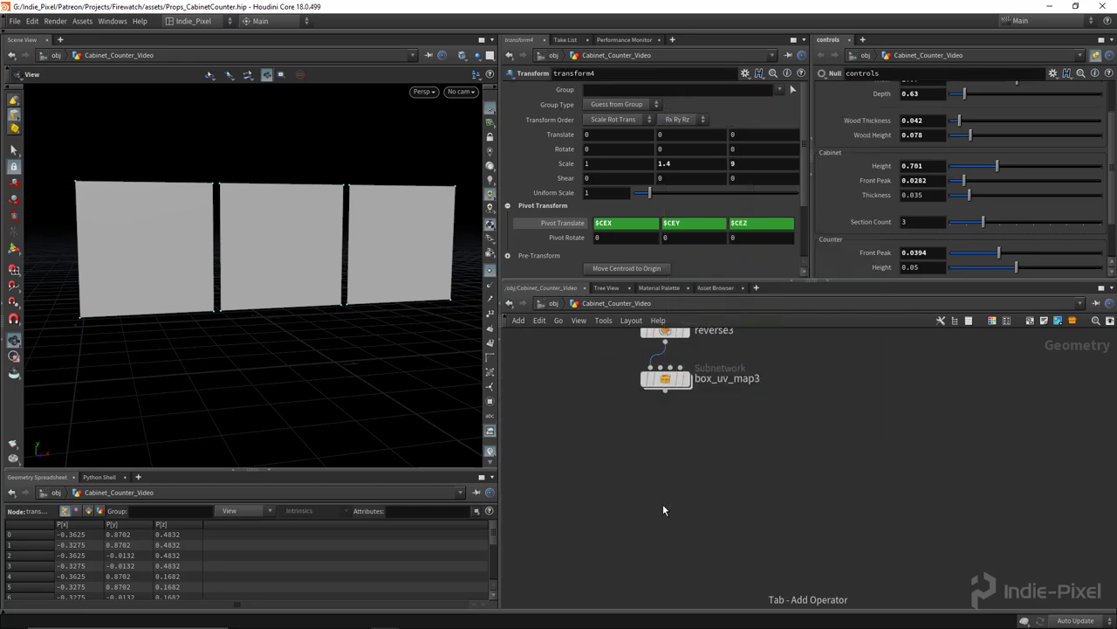
pyautogui.press('Tab')
pyautogui.write('nu')
pyautogui.press('Return')
pyautogui.click(662, 503)
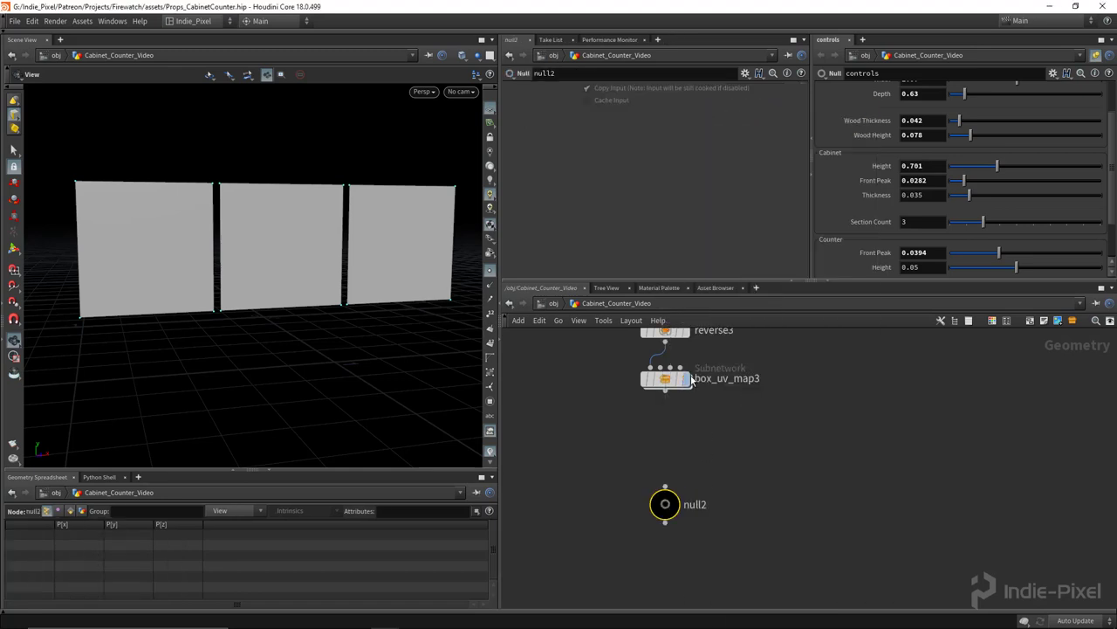
# Connect box_uv_map3 to the new Null and rename it OUT_VERT_PLANKS.
pyautogui.doubleClick(696, 504)
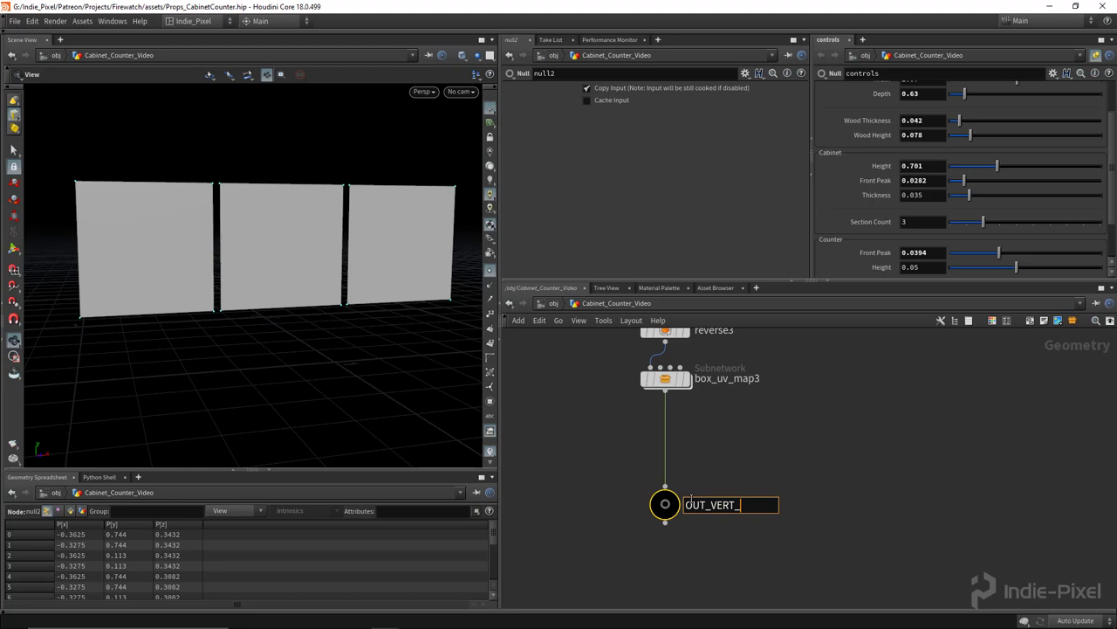
pyautogui.write('OUT_VERT_PLANKS')
pyautogui.press('Return')
# Group the divider chain from add1 through OUT_VERT_PLANKS in a network box titled "Vert Planks".
pyautogui.scroll(-5, 685, 500)
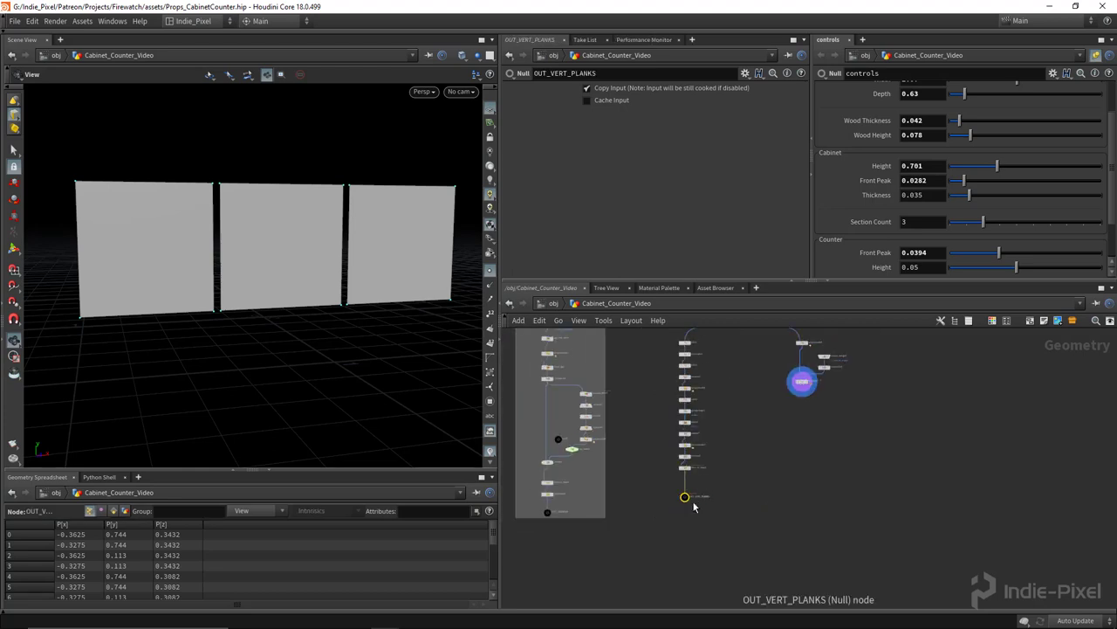
pyautogui.scroll(-2, 681, 515)
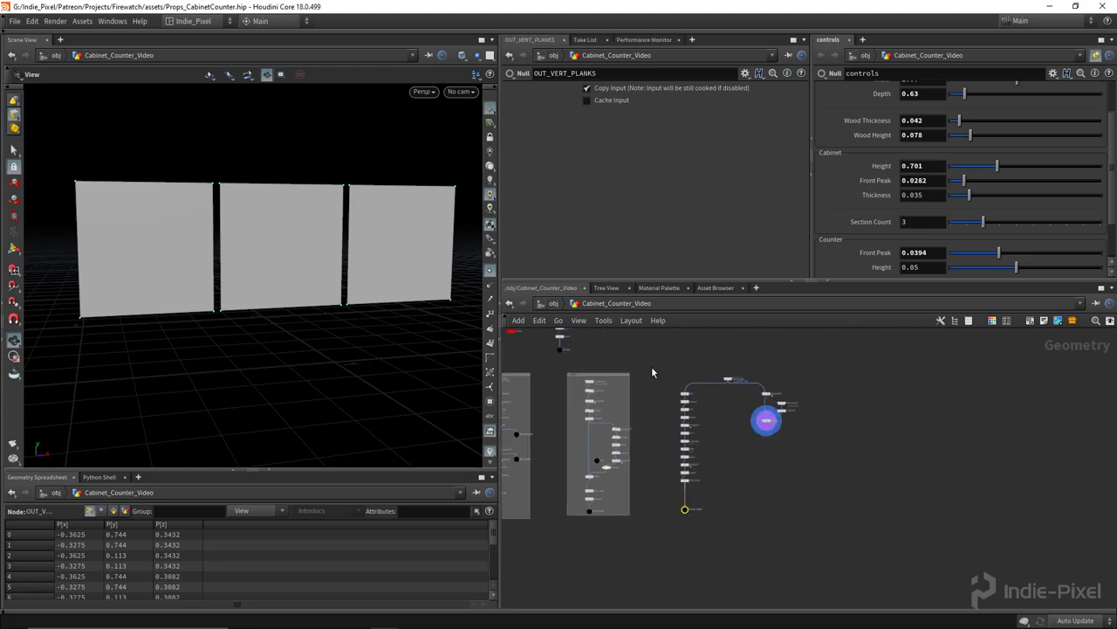
pyautogui.moveTo(657, 373); pyautogui.dragTo(701, 529)
pyautogui.hotkey('shift', 'o')
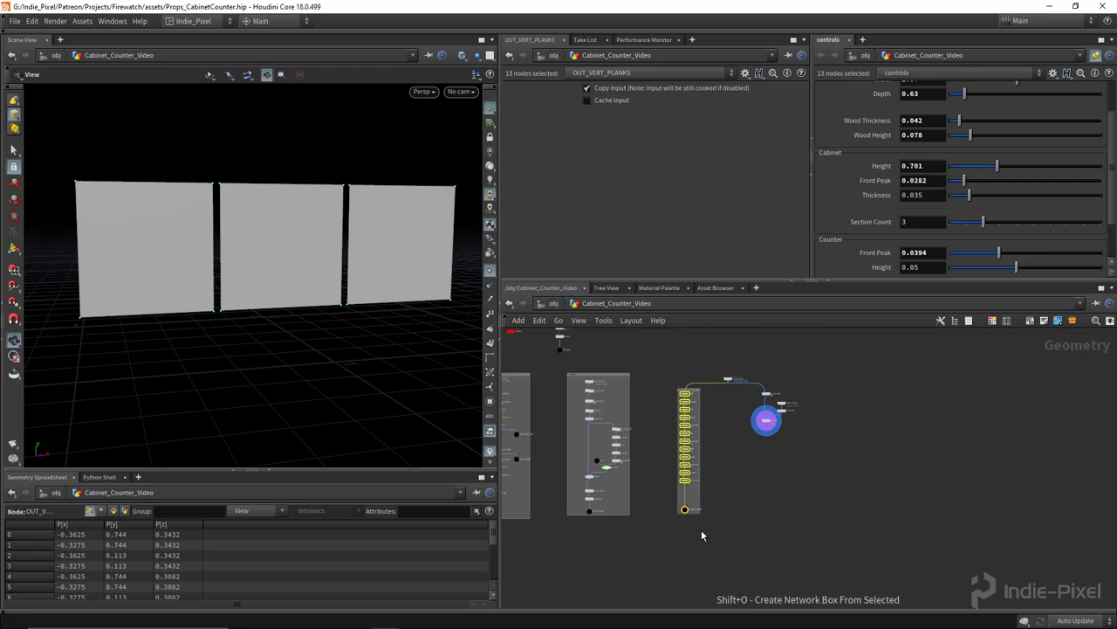
pyautogui.scroll(5, 698, 397)
pyautogui.doubleClick(675, 462)
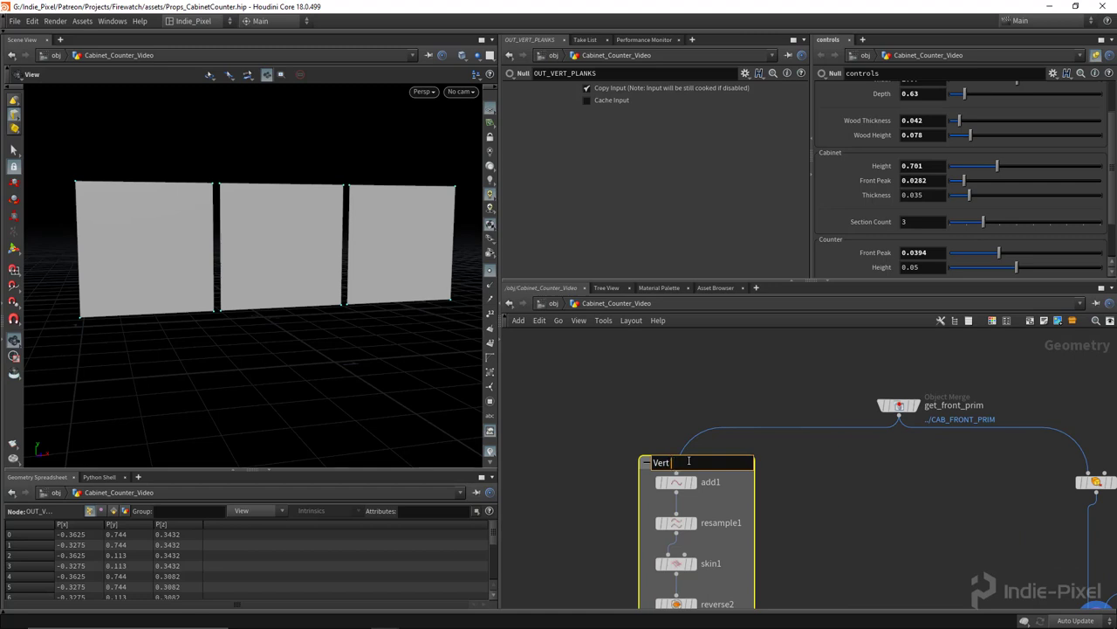
pyautogui.write('Vert Planks')
pyautogui.press('Return')
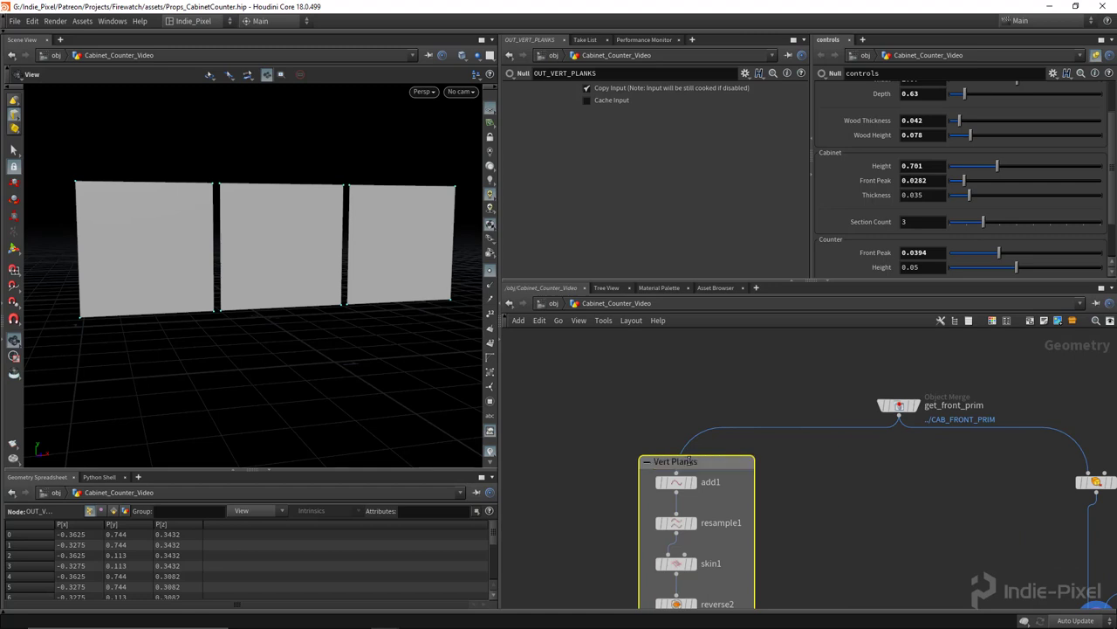
# Enlarge the Vert Planks network box around its nodes, undoing the accidental move.
pyautogui.scroll(-5, 691, 460)
pyautogui.scroll(4, 696, 455)
pyautogui.moveTo(696, 455)
pyautogui.mouseDown()
pyautogui.moveTo(695, 365)
pyautogui.moveTo(699, 472)
pyautogui.moveTo(697, 399)
pyautogui.moveTo(699, 447)
pyautogui.mouseUp()
pyautogui.hotkey('ctrl', 'z')
pyautogui.scroll(-5, 736, 494)
pyautogui.moveTo(740, 510); pyautogui.dragTo(687, 540)
# Add a fourth object to the assemble Object Merge and reference ../OUT_VERT_PLANKS in it.
pyautogui.moveTo(763, 513); pyautogui.dragTo(748, 364, button='middle')
pyautogui.scroll(-3, 748, 364)
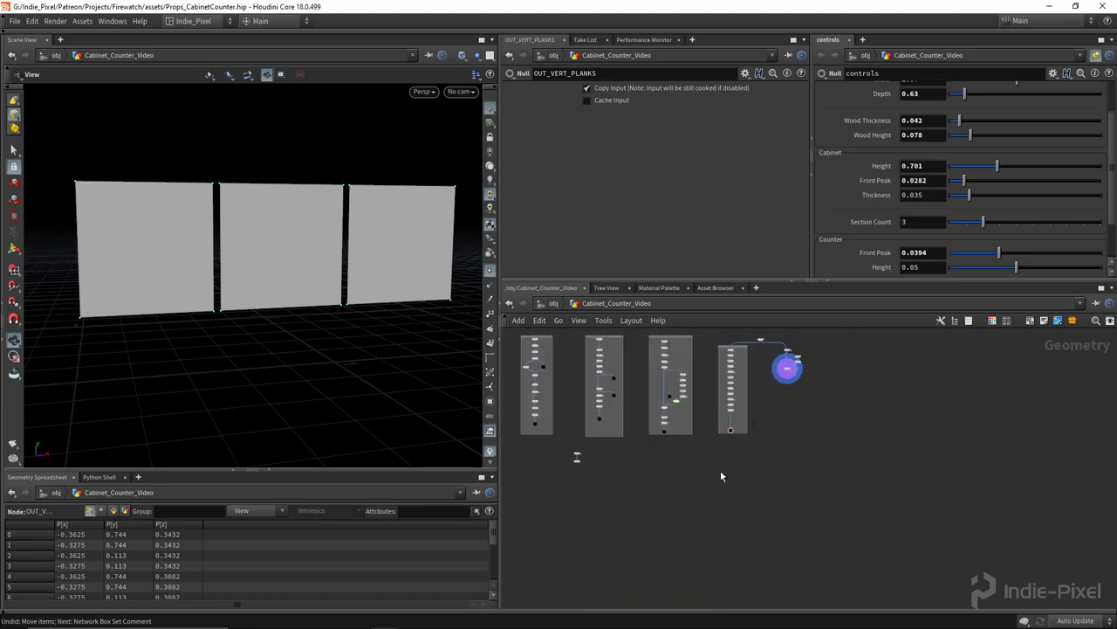
pyautogui.moveTo(640, 475); pyautogui.dragTo(693, 500, button='middle')
pyautogui.scroll(5, 657, 480)
pyautogui.click(588, 476)
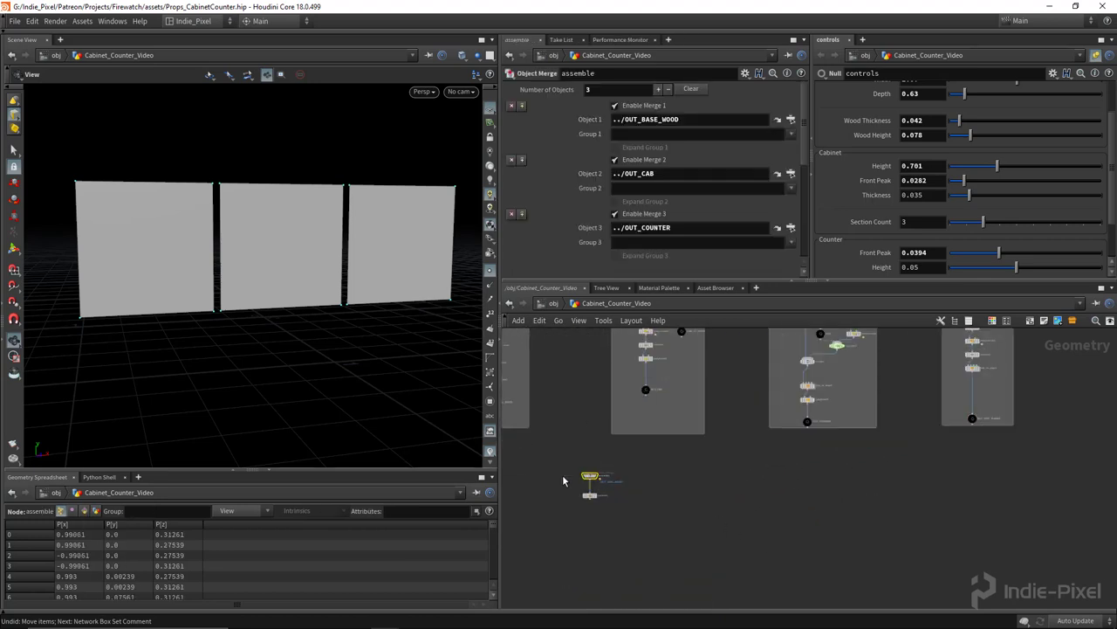
pyautogui.scroll(-1, 710, 231)
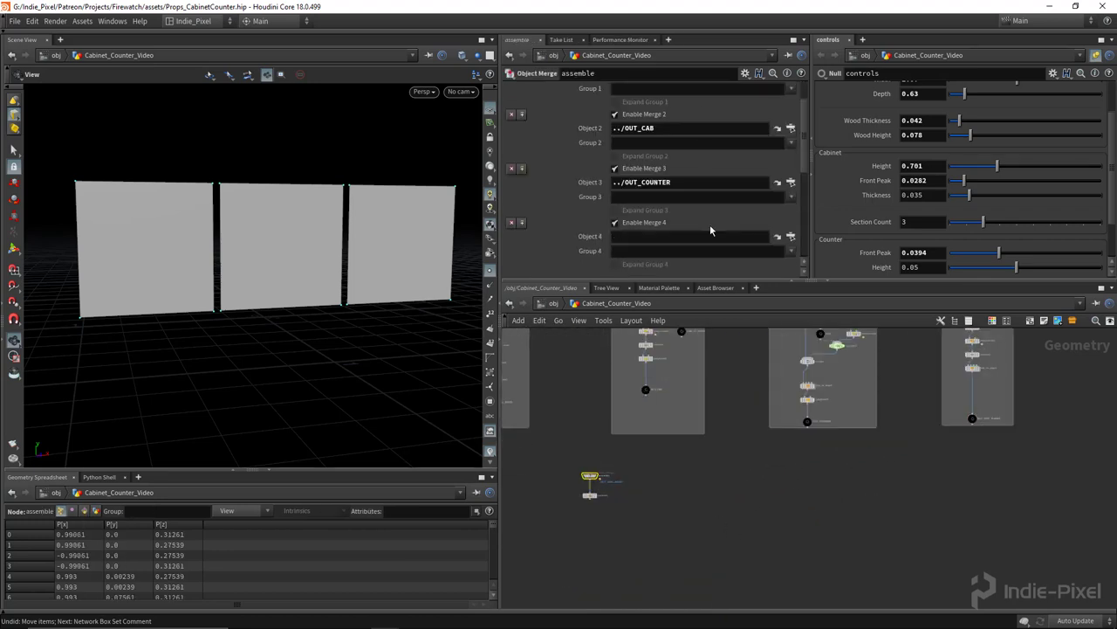
pyautogui.moveTo(972, 419); pyautogui.dragTo(720, 266)
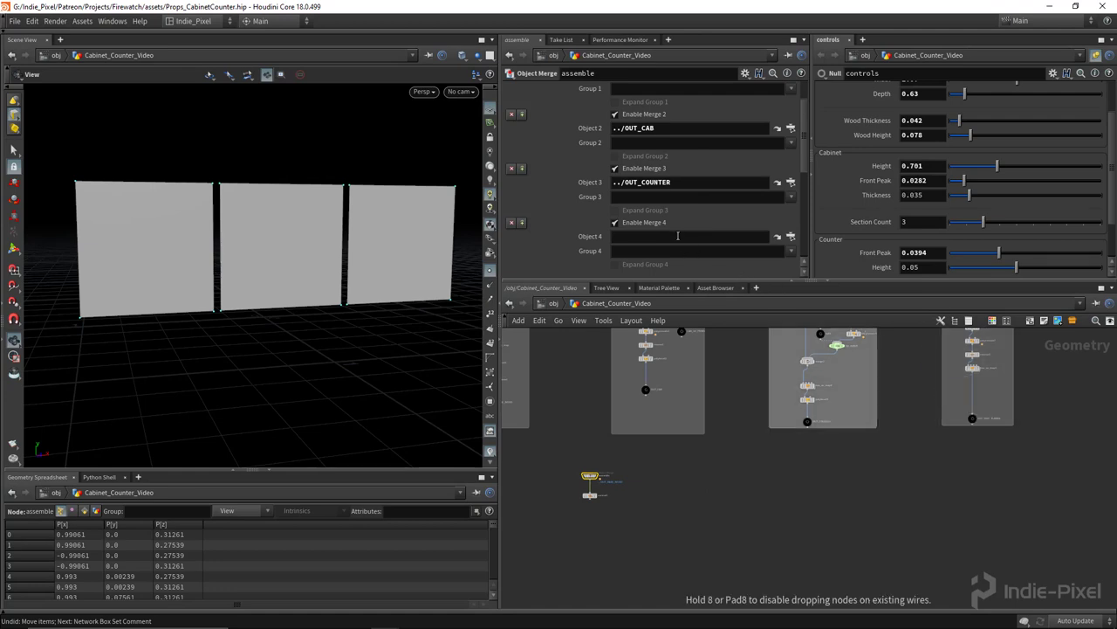
pyautogui.moveTo(678, 235); pyautogui.dragTo(679, 236)
# Display normal1, widen the 3D view and inspect the assembled cabinet with its dividers.
pyautogui.scroll(5, 591, 504)
pyautogui.click(609, 479)
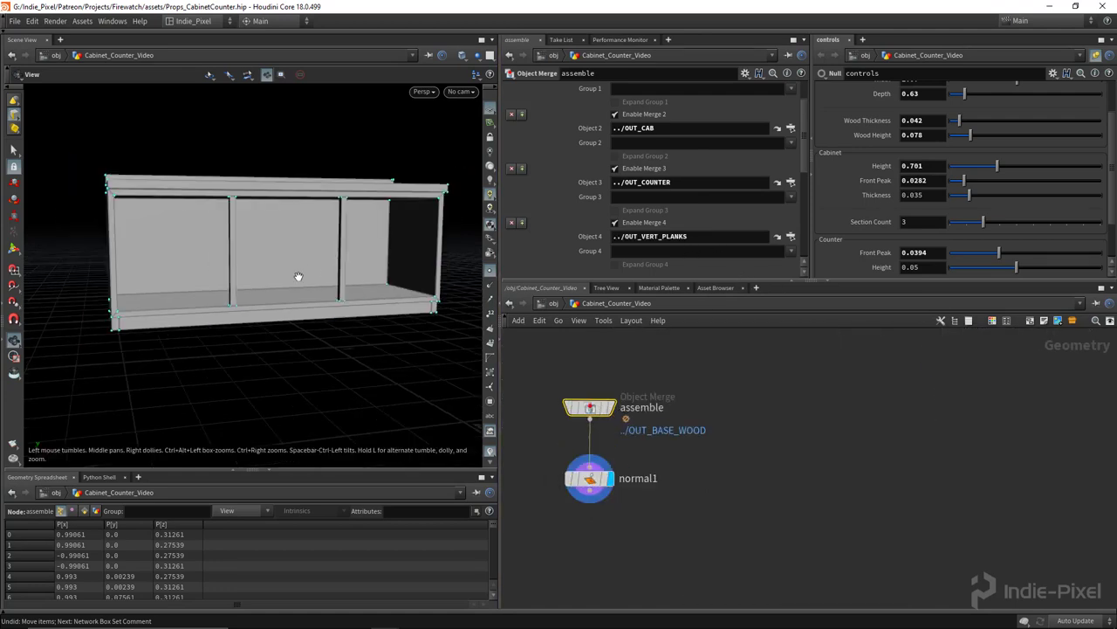
pyautogui.moveTo(298, 276); pyautogui.dragTo(232, 267)
pyautogui.moveTo(375, 292); pyautogui.dragTo(493, 475)
pyautogui.moveTo(500, 515); pyautogui.dragTo(604, 515)
pyautogui.scroll(-5, 781, 532)
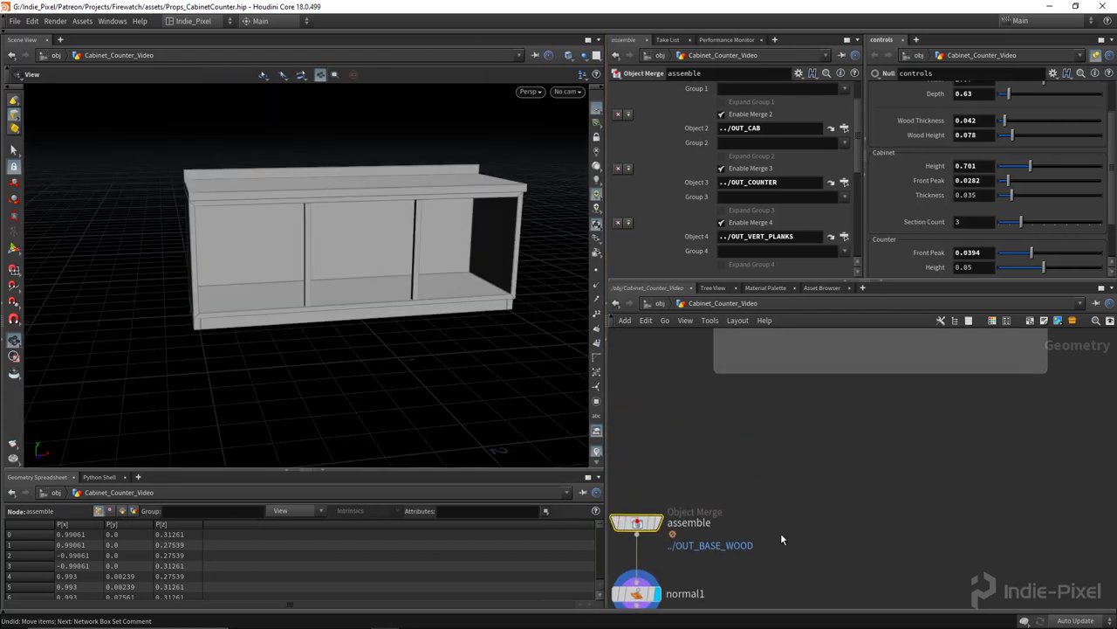
pyautogui.moveTo(501, 391); pyautogui.dragTo(385, 301)
pyautogui.scroll(2, 980, 214)
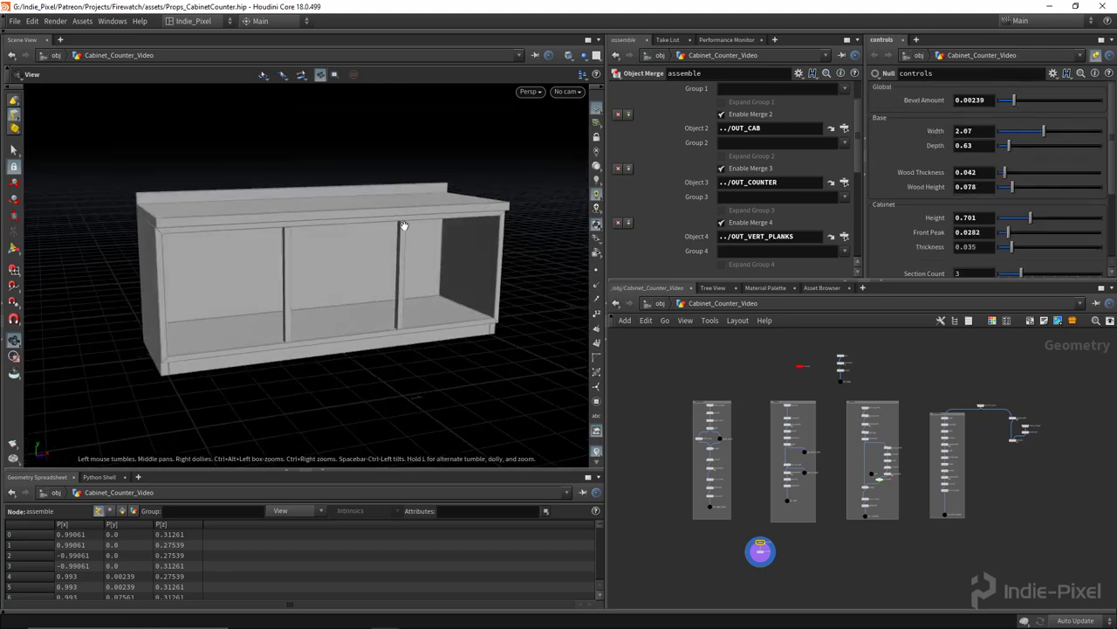
# Duplicate the counter chain's PolyBevel and insert the copy between box_uv_map3 and OUT_VERT_PLANKS.
pyautogui.scroll(3, 402, 230)
pyautogui.moveTo(881, 515); pyautogui.dragTo(764, 484, button='middle')
pyautogui.scroll(6, 800, 494)
pyautogui.keyDown('alt'); pyautogui.moveTo(697, 469); pyautogui.dragTo(1082, 469); pyautogui.keyUp('alt')
pyautogui.moveTo(1081, 469); pyautogui.dragTo(954, 469, button='middle')
pyautogui.click(983, 455)
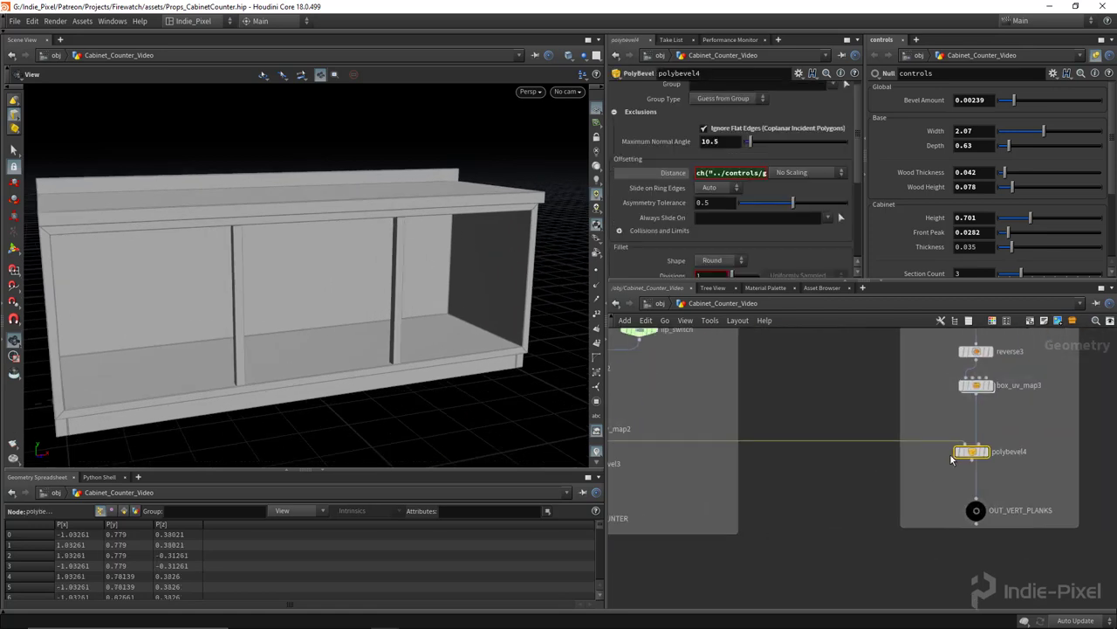
pyautogui.moveTo(987, 452); pyautogui.dragTo(976, 452)
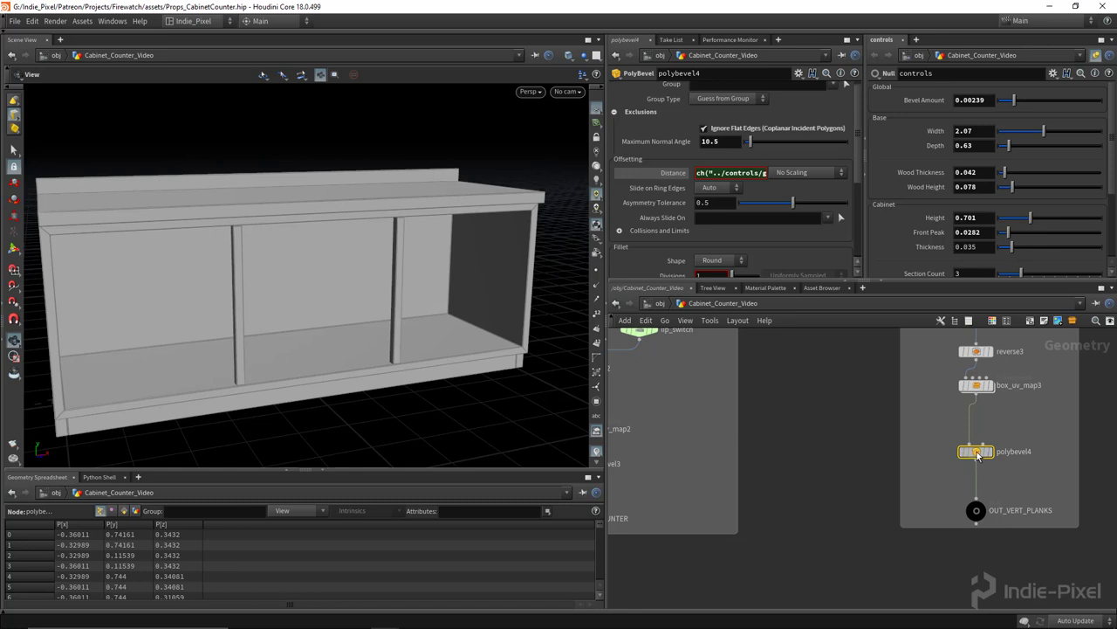
# Set the global Bevel Amount to 0.0011 while checking a divider's edges up close.
pyautogui.scroll(-8, 878, 492)
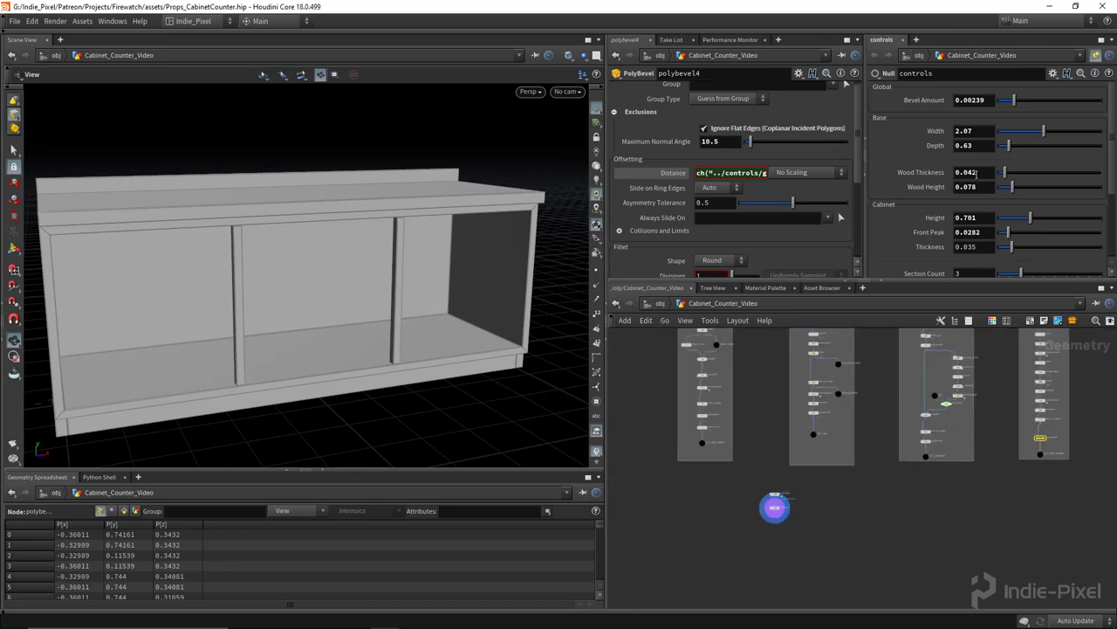
pyautogui.moveTo(437, 223); pyautogui.dragTo(499, 204, button='right')
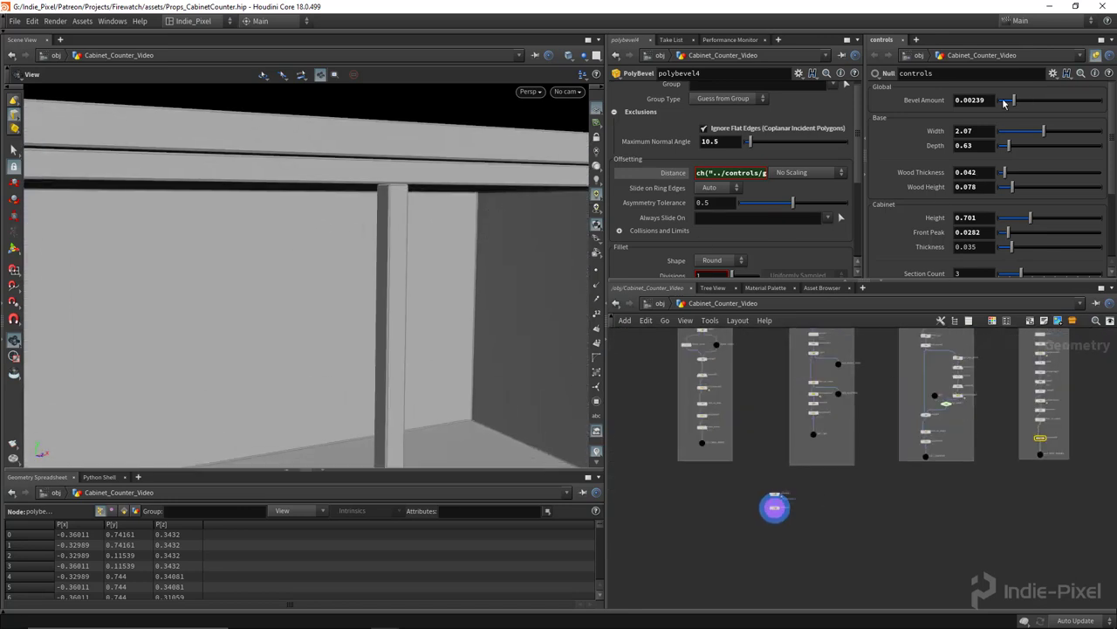
pyautogui.moveTo(1025, 102); pyautogui.dragTo(1001, 107)
# Set the Base width to 1.88 and depth to 0.64 in the controls.
pyautogui.scroll(-10, 316, 291)
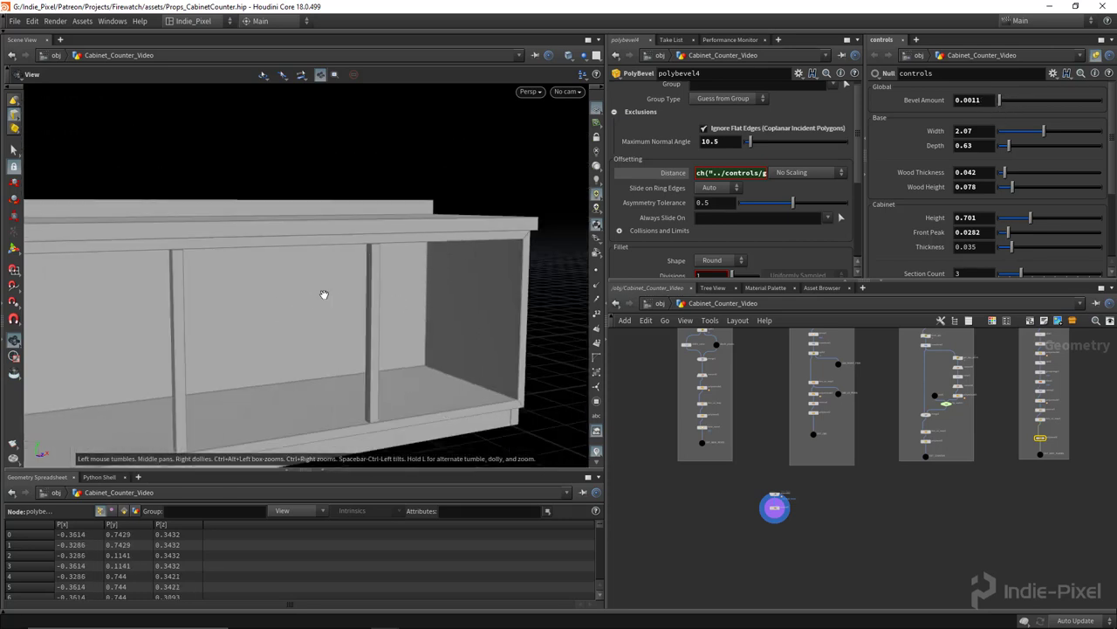
pyautogui.moveTo(1047, 137)
pyautogui.mouseDown()
pyautogui.moveTo(1064, 138)
pyautogui.moveTo(1031, 142)
pyautogui.mouseUp()
pyautogui.scroll(-5, 322, 277)
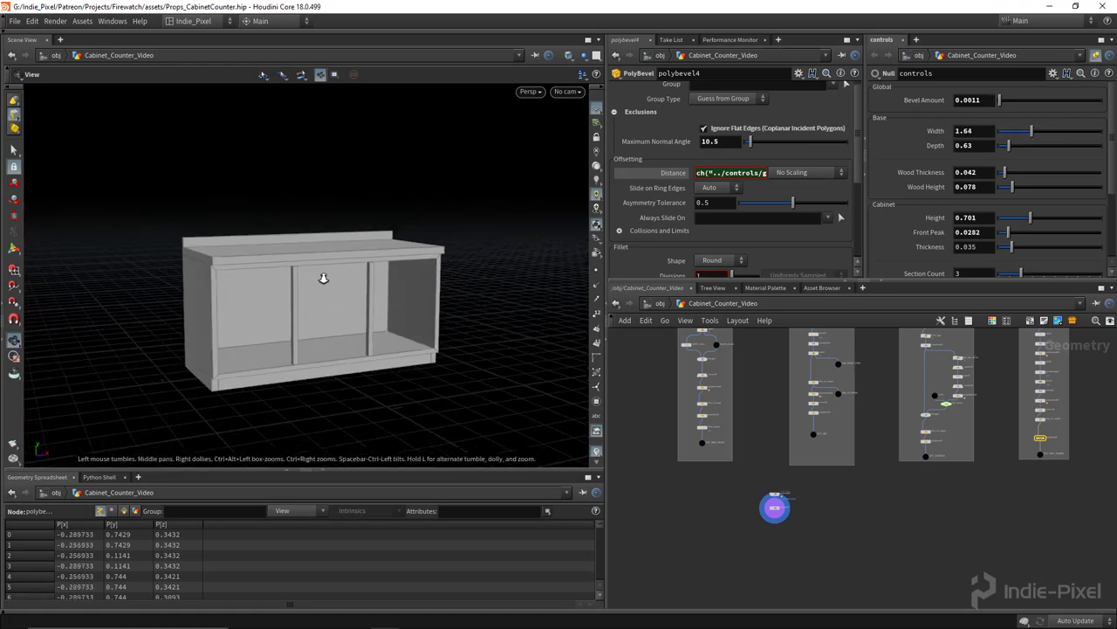
pyautogui.moveTo(322, 277); pyautogui.dragTo(262, 279)
pyautogui.moveTo(1027, 133); pyautogui.dragTo(1009, 147)
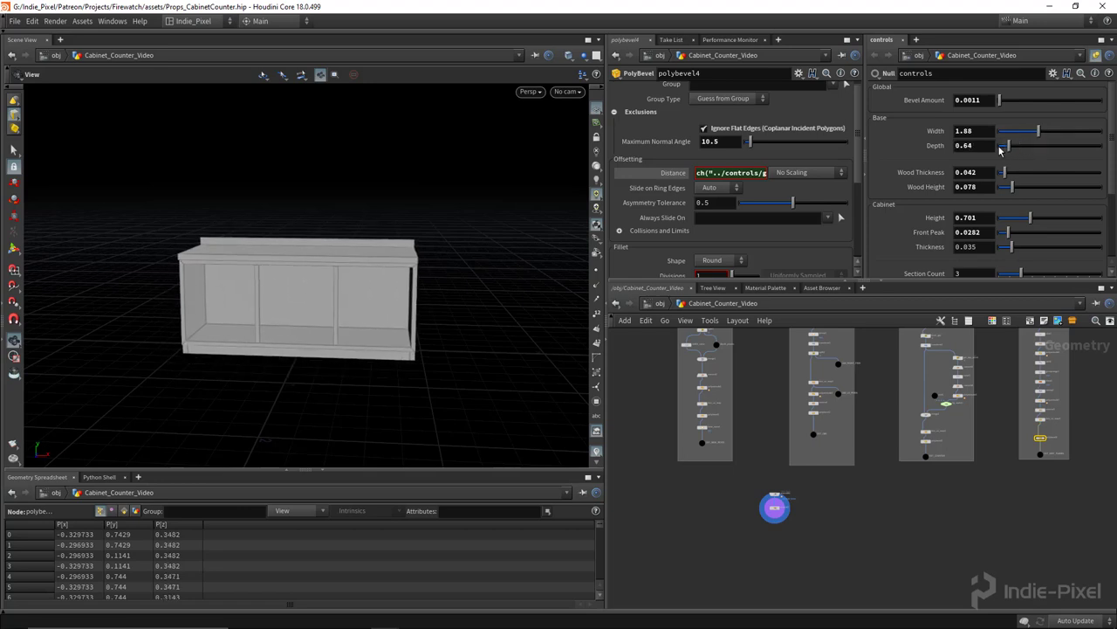
# Set the Base wood thickness to 0.032 and wood height to 0.083, checking the cabinet's underside.
pyautogui.moveTo(262, 281); pyautogui.dragTo(450, 267)
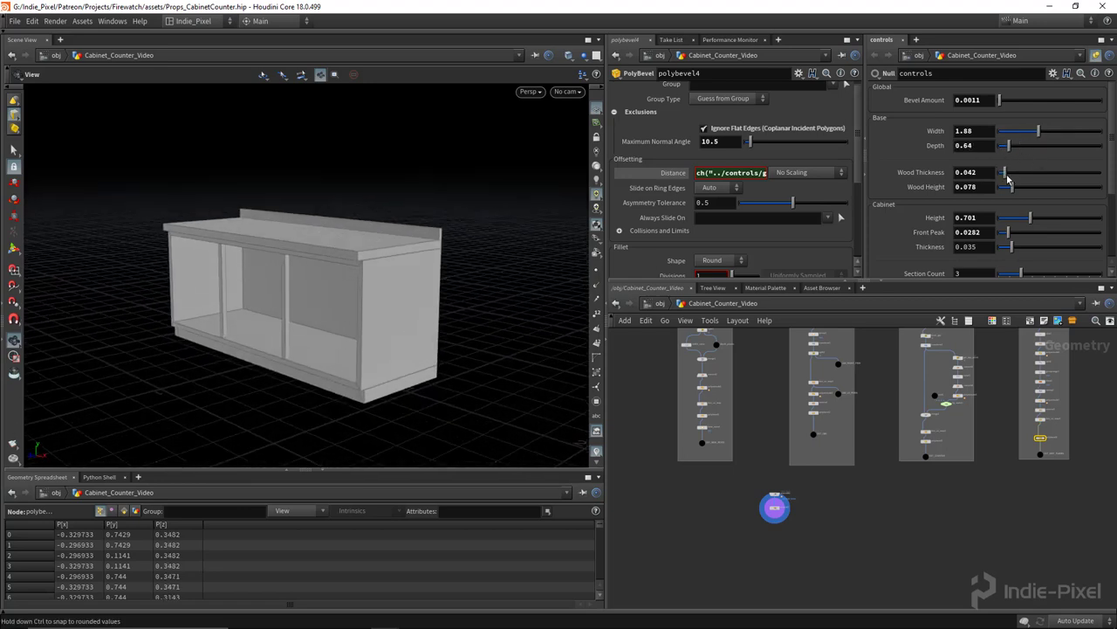
pyautogui.moveTo(449, 336); pyautogui.dragTo(443, 225)
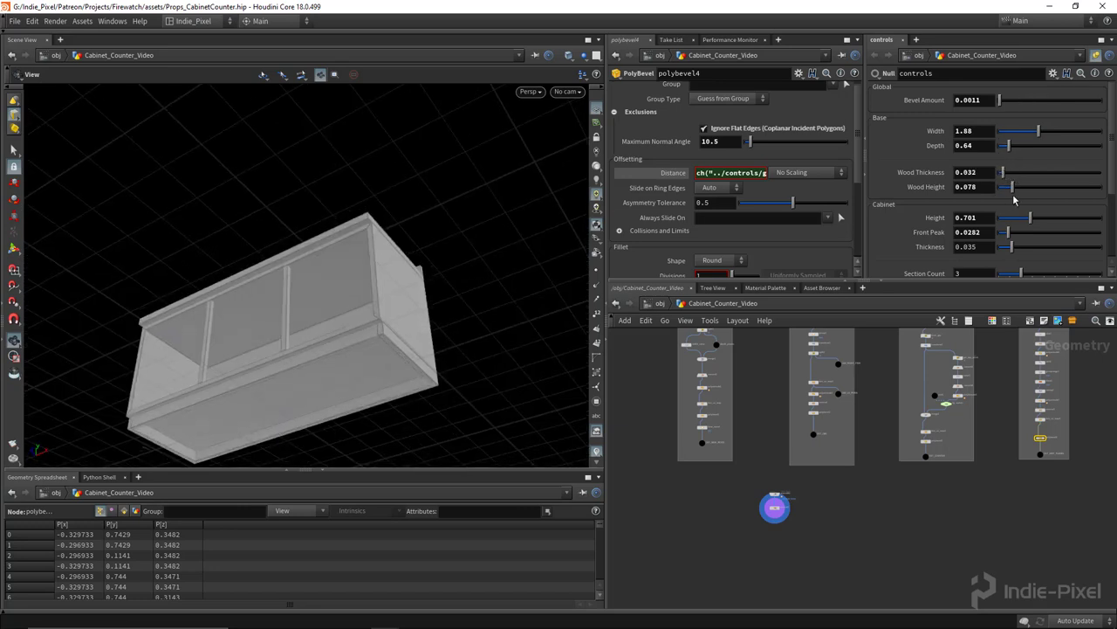
pyautogui.moveTo(1016, 192); pyautogui.dragTo(1016, 190)
# Set the Cabinet height to 0.56, front peak to 0.024 and thickness to 0.03.
pyautogui.moveTo(435, 214); pyautogui.dragTo(479, 277)
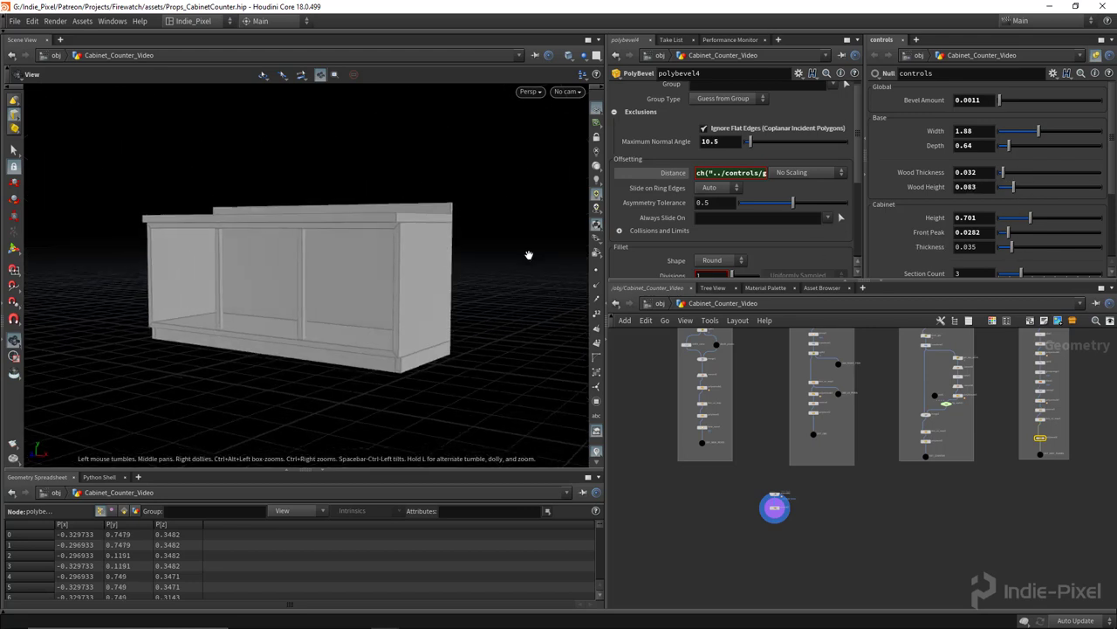
pyautogui.moveTo(1032, 221)
pyautogui.mouseDown()
pyautogui.moveTo(992, 222)
pyautogui.moveTo(1024, 220)
pyautogui.moveTo(1017, 232)
pyautogui.mouseUp()
pyautogui.moveTo(288, 249); pyautogui.dragTo(393, 248)
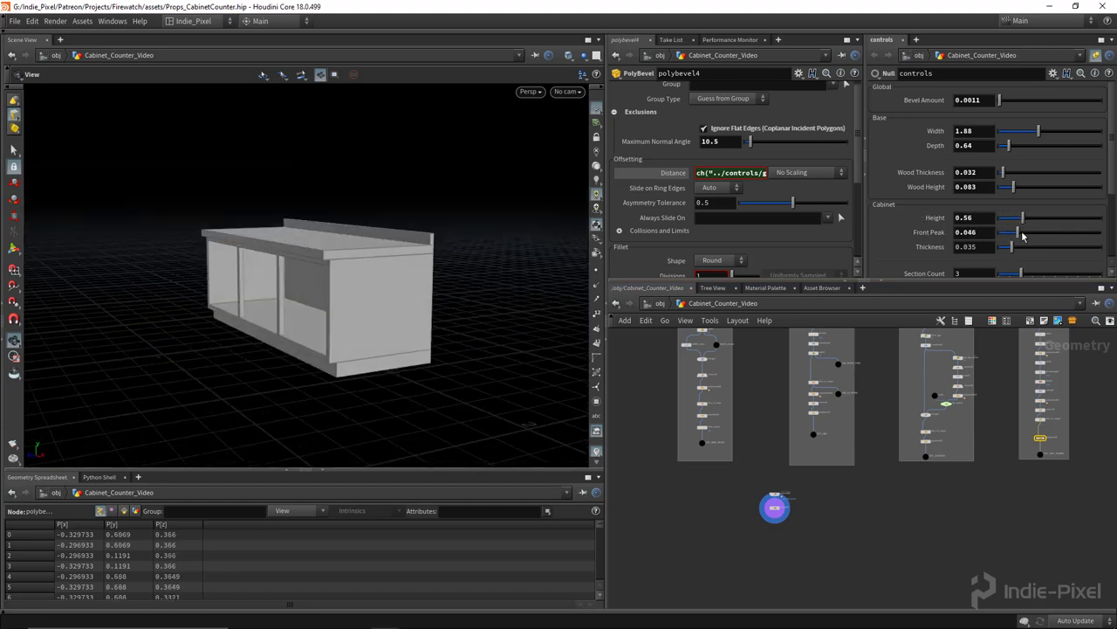
pyautogui.moveTo(1019, 237)
pyautogui.mouseDown()
pyautogui.moveTo(1002, 235)
pyautogui.moveTo(1014, 254)
pyautogui.mouseUp()
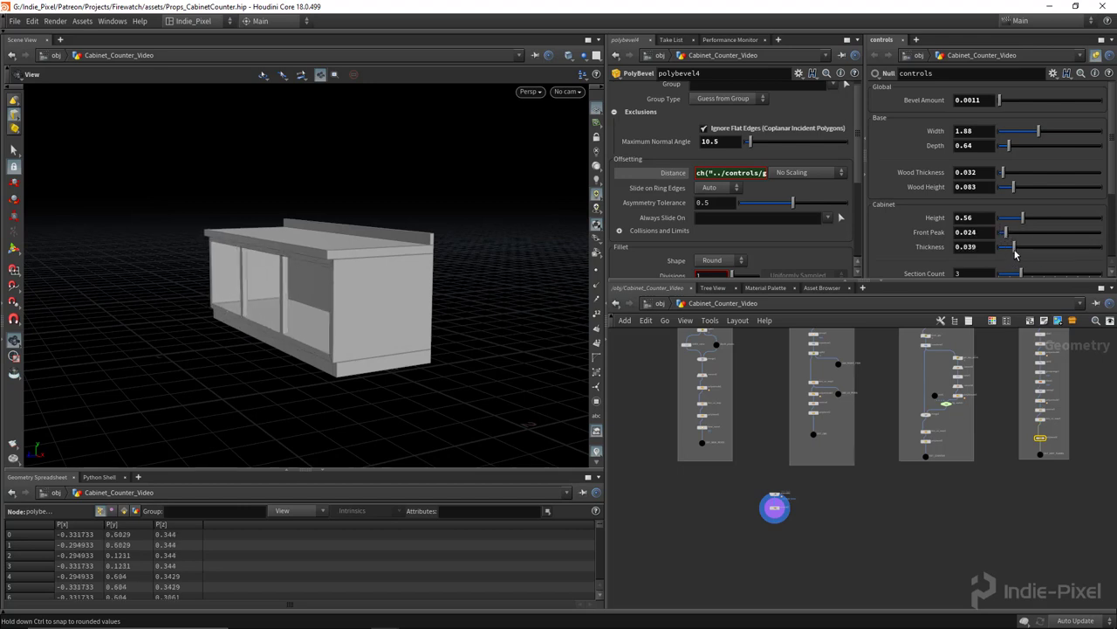
pyautogui.moveTo(410, 258); pyautogui.dragTo(558, 266)
pyautogui.moveTo(1014, 250); pyautogui.dragTo(1010, 253)
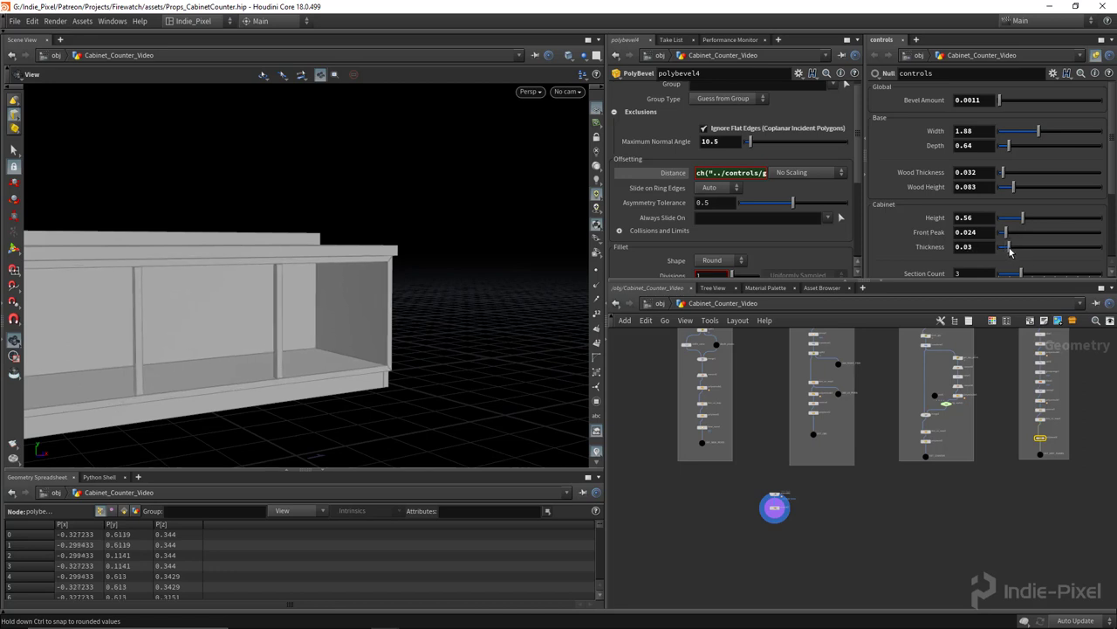
# Test the Cabinet's Section Count and check the dividers from the front.
pyautogui.scroll(-2, 1024, 182)
pyautogui.moveTo(1026, 192)
pyautogui.mouseDown()
pyautogui.moveTo(1073, 191)
pyautogui.moveTo(992, 193)
pyautogui.moveTo(1036, 190)
pyautogui.moveTo(1004, 192)
pyautogui.moveTo(1026, 189)
pyautogui.mouseUp()
pyautogui.moveTo(471, 262); pyautogui.dragTo(375, 274, button='right')
pyautogui.moveTo(376, 274); pyautogui.dragTo(358, 288)
# Set the Counter front peak to 0.046 and height to 0.045, and toggle Use Lip off and on again.
pyautogui.scroll(-1, 1039, 206)
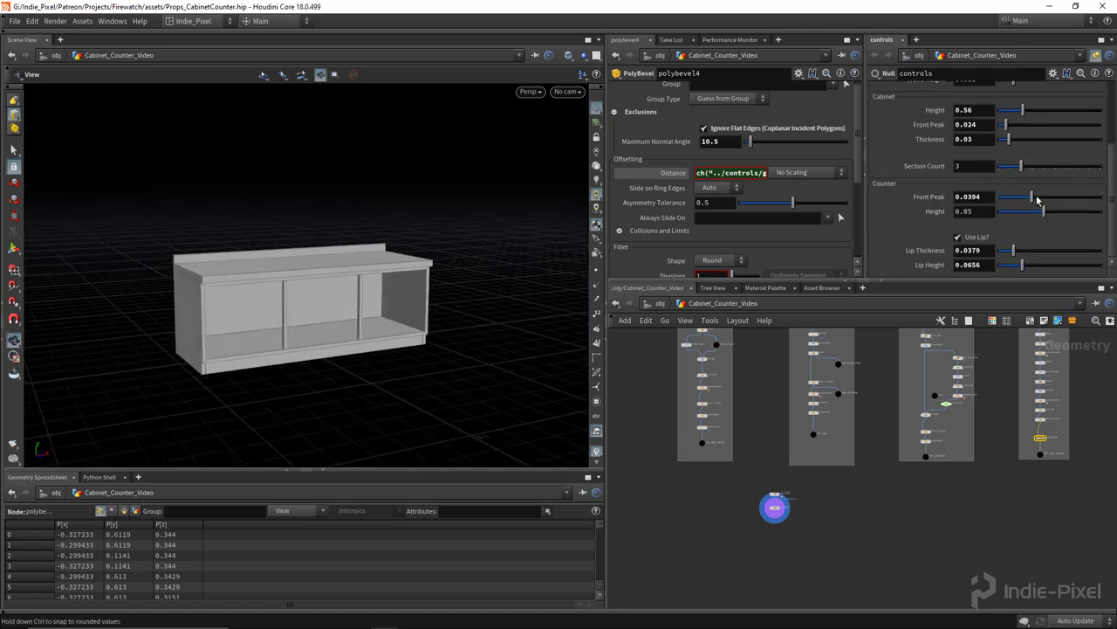
pyautogui.moveTo(1051, 214); pyautogui.dragTo(1040, 219)
pyautogui.click(978, 238)
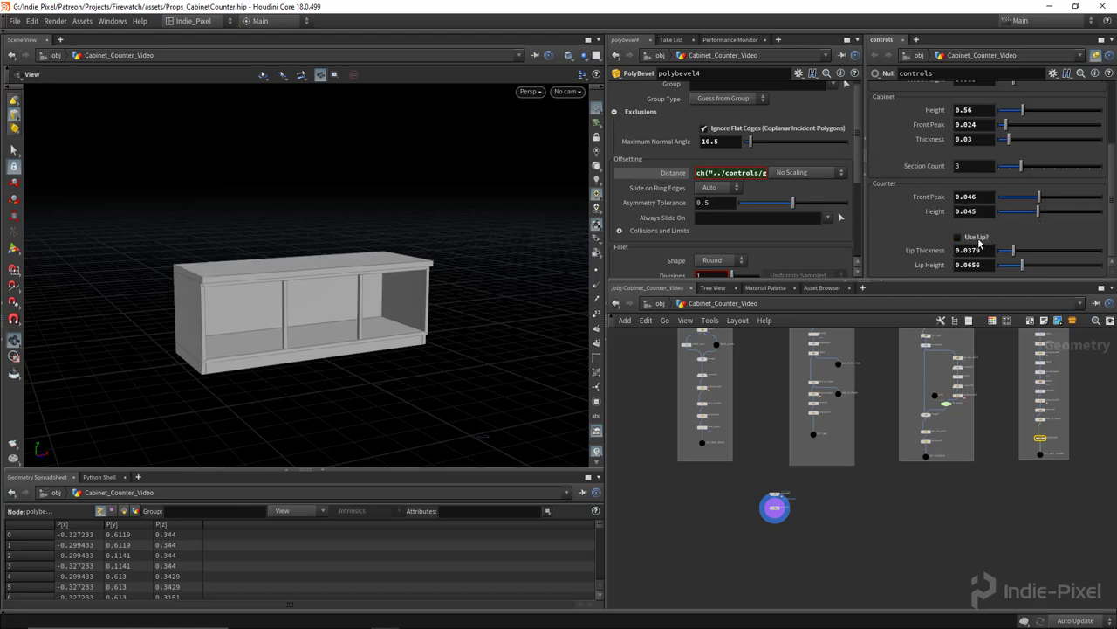
pyautogui.click(977, 238)
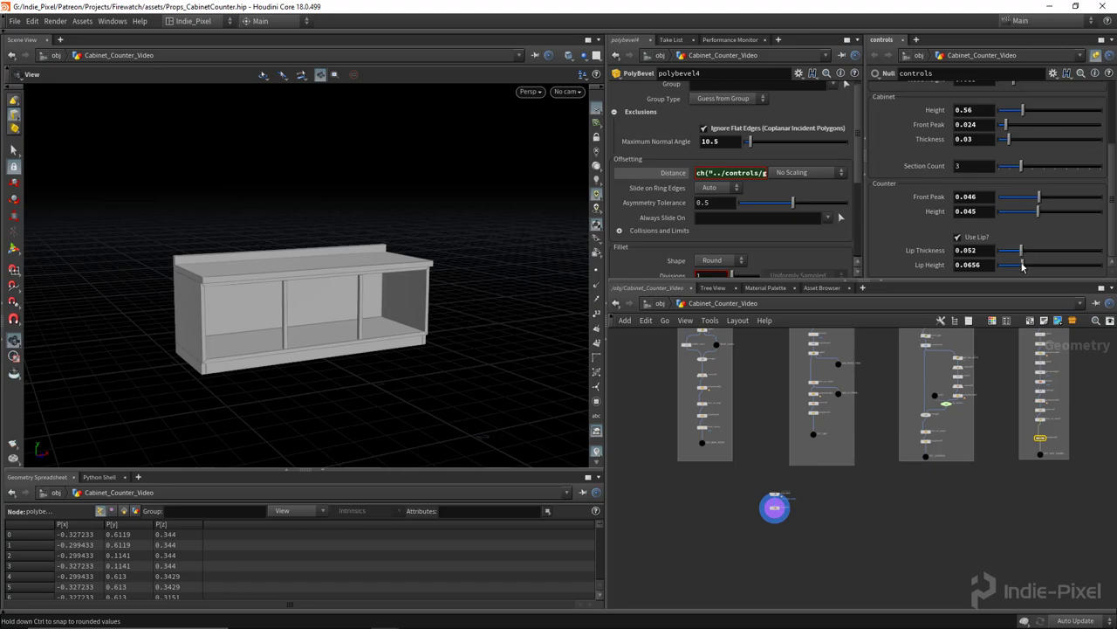
# Set the Counter's lip thickness to 0.052 and lip height to 0.07.
pyautogui.moveTo(1024, 267); pyautogui.dragTo(1029, 266)
pyautogui.moveTo(379, 341); pyautogui.dragTo(421, 309)
pyautogui.moveTo(1027, 265); pyautogui.dragTo(1024, 265)
# Lower the Counter front peak to about 0.037 and slightly reduce the Base width, checking the whole cabinet.
pyautogui.moveTo(282, 311); pyautogui.dragTo(384, 316)
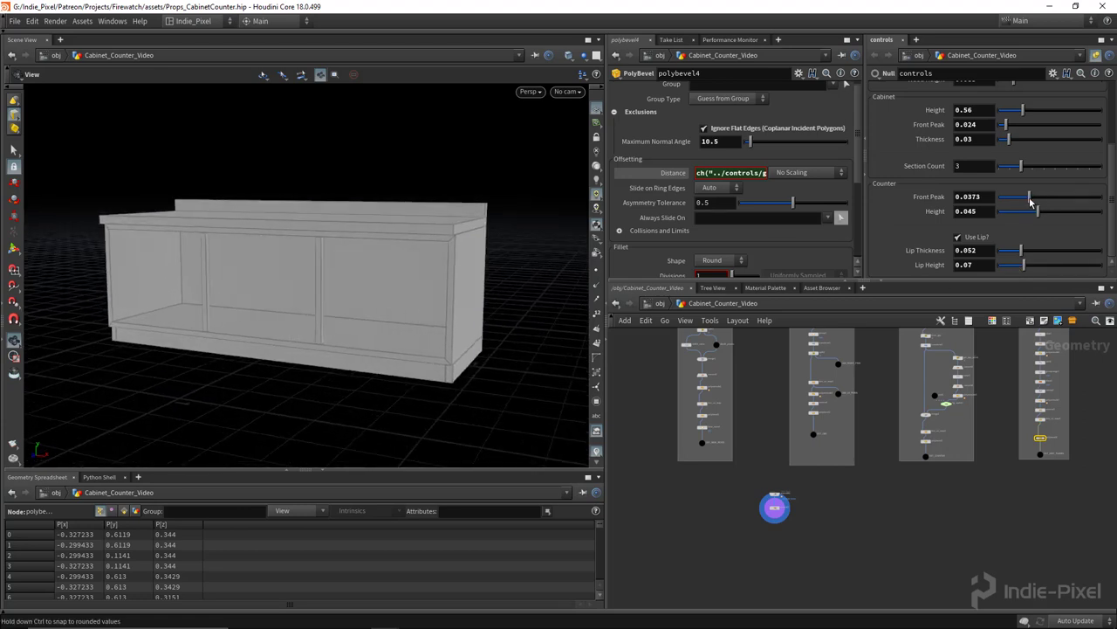
pyautogui.scroll(3, 1039, 140)
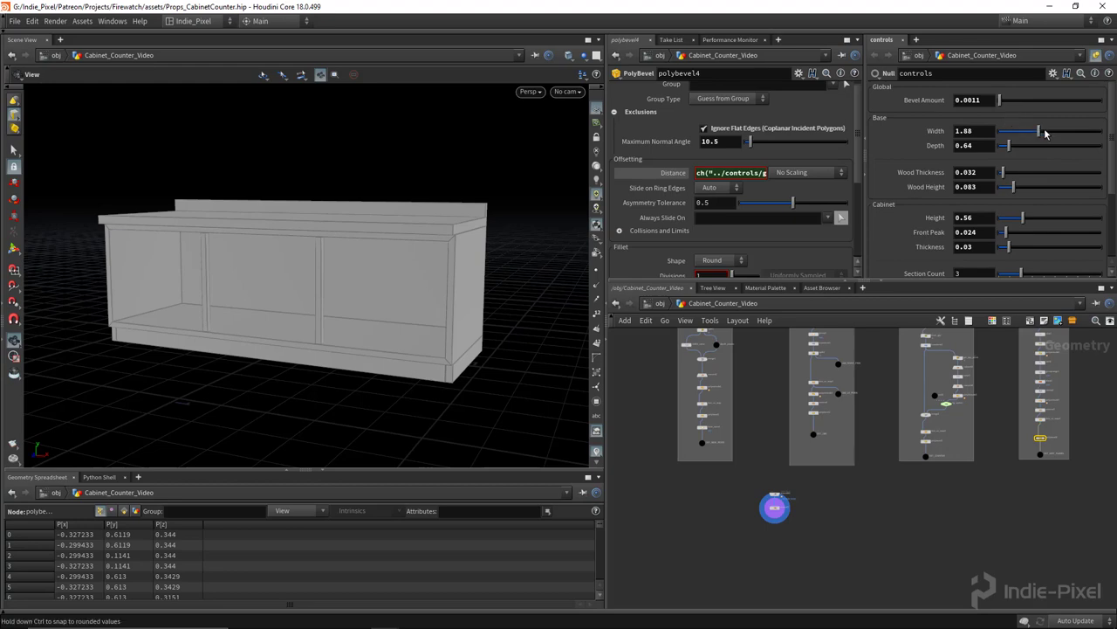
pyautogui.moveTo(1040, 132); pyautogui.dragTo(1035, 131)
pyautogui.moveTo(310, 297)
pyautogui.mouseDown()
pyautogui.moveTo(271, 295)
pyautogui.moveTo(322, 309)
pyautogui.moveTo(317, 299)
pyautogui.mouseUp()
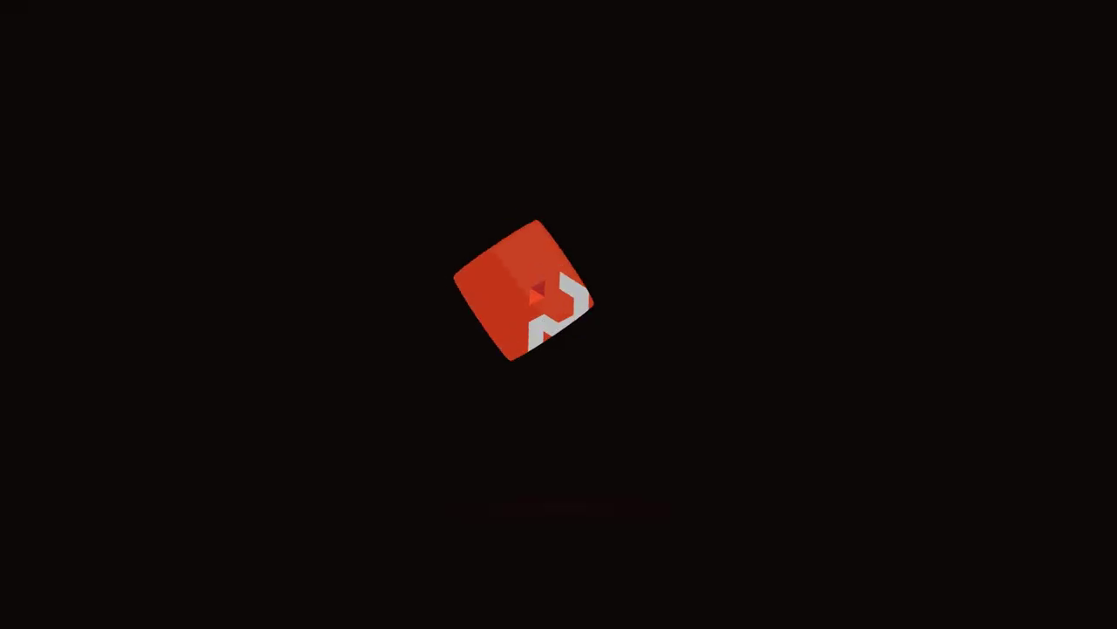